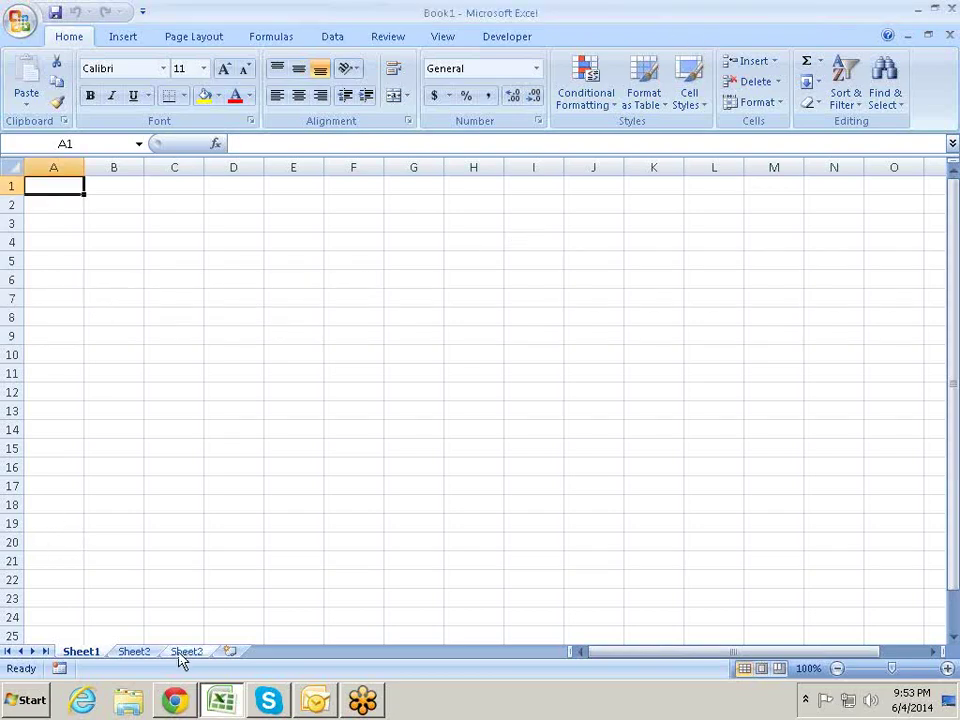
Step: Open the VBA editor with Alt+F11, insert an empty Module1, and switch back to Excel
key("alt+F11")
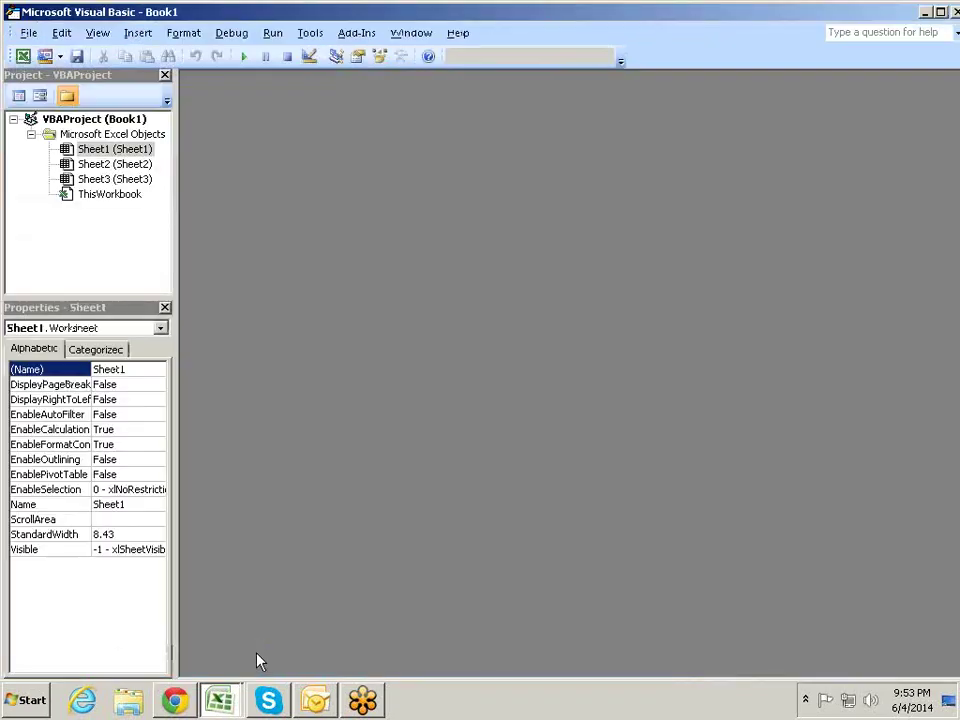
key("alt+i")
key("m")
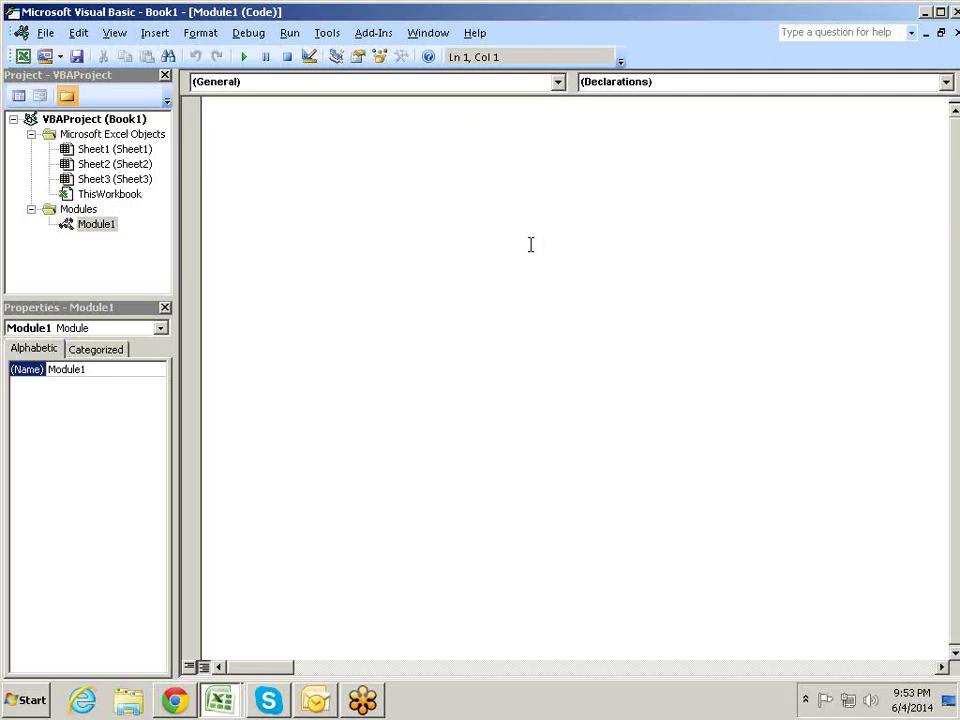
key("alt+F11")
Step: Enter 12 and 23 in B3:B4 and =SUM(B3:B4) in B5, giving 35
left_click(118, 218)
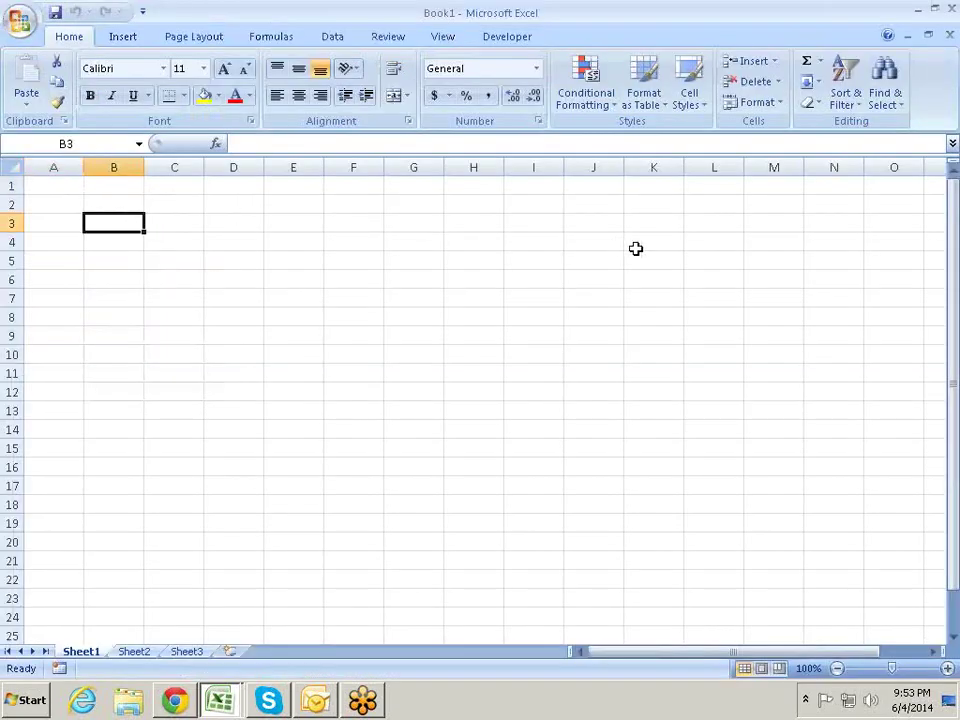
type("12")
key("Return")
type("23")
key("Return")
type("=")
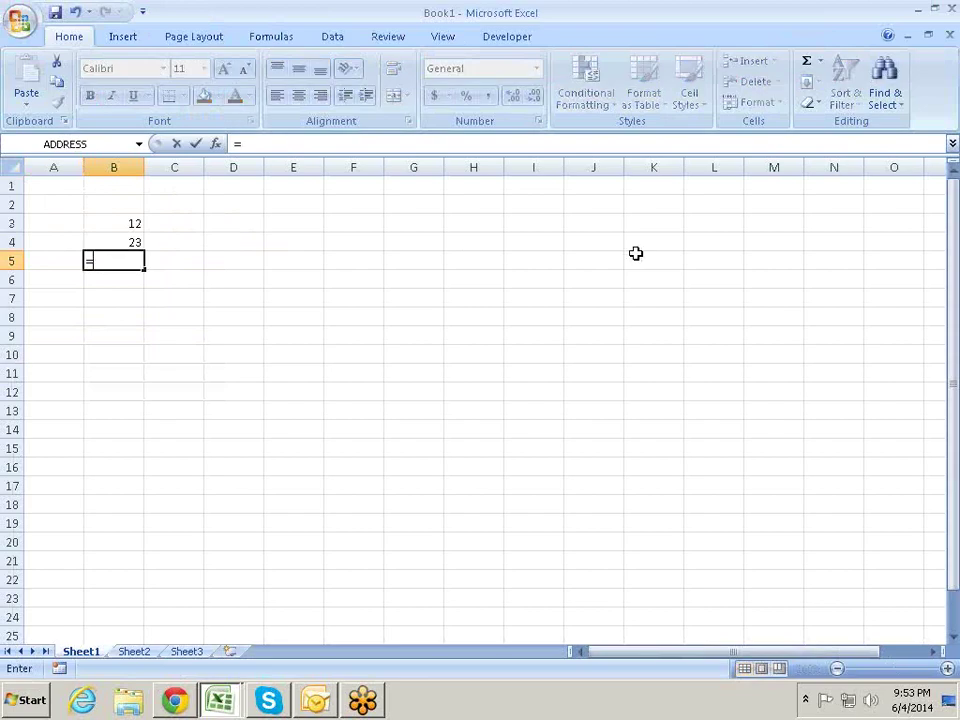
type("SUM(")
key("Up")
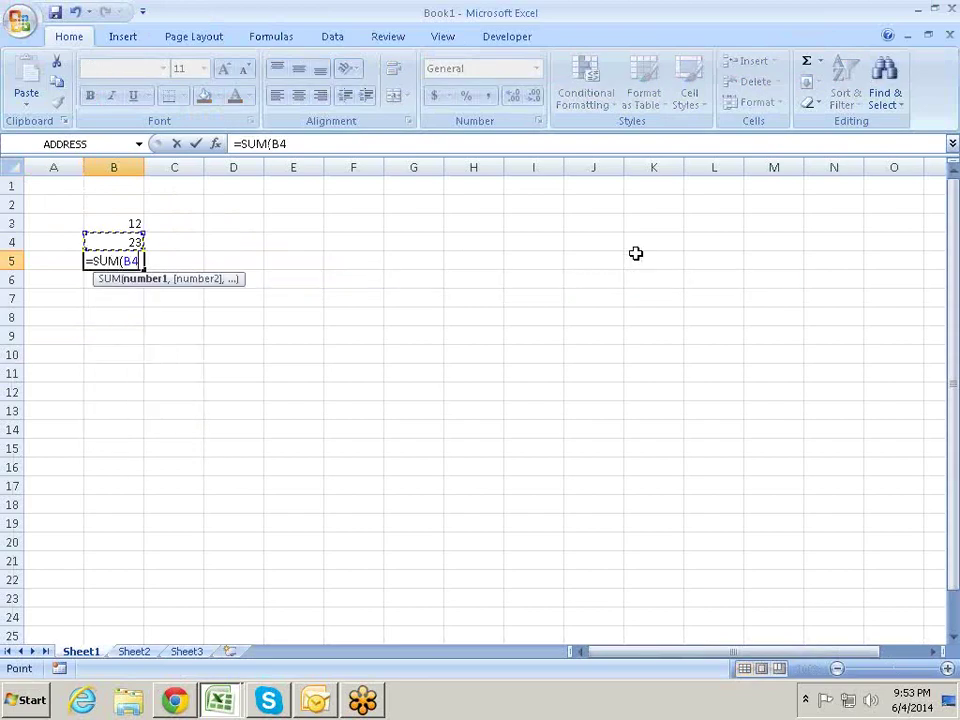
key("Up")
key("shift+Down")
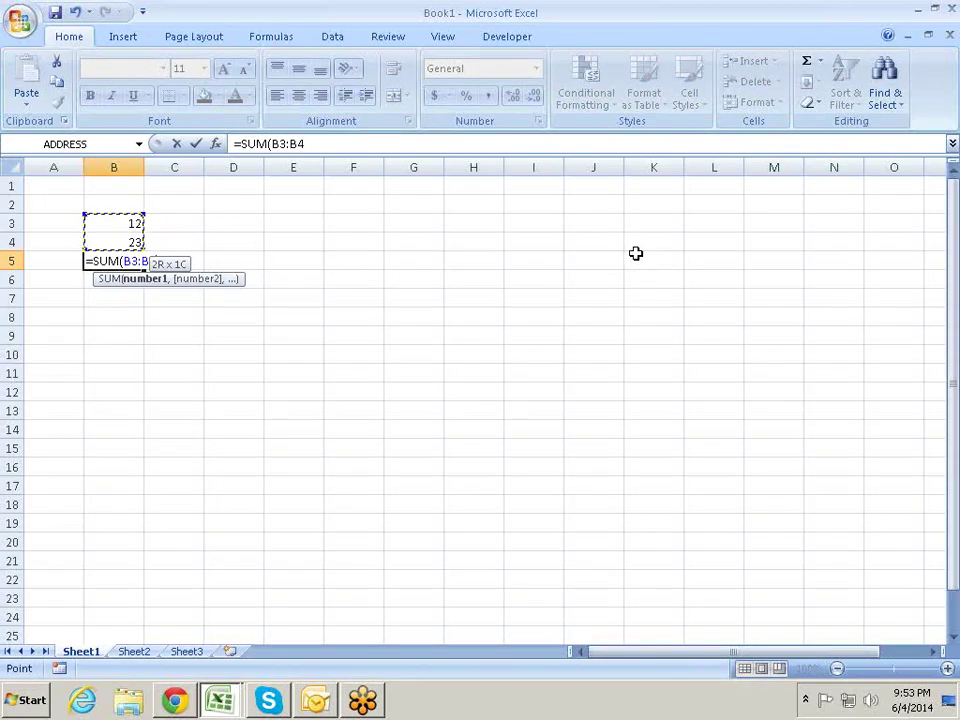
key("Return")
Step: Check the B5 total, then clear B3:B5 so Sheet1 is empty again
key("Up")
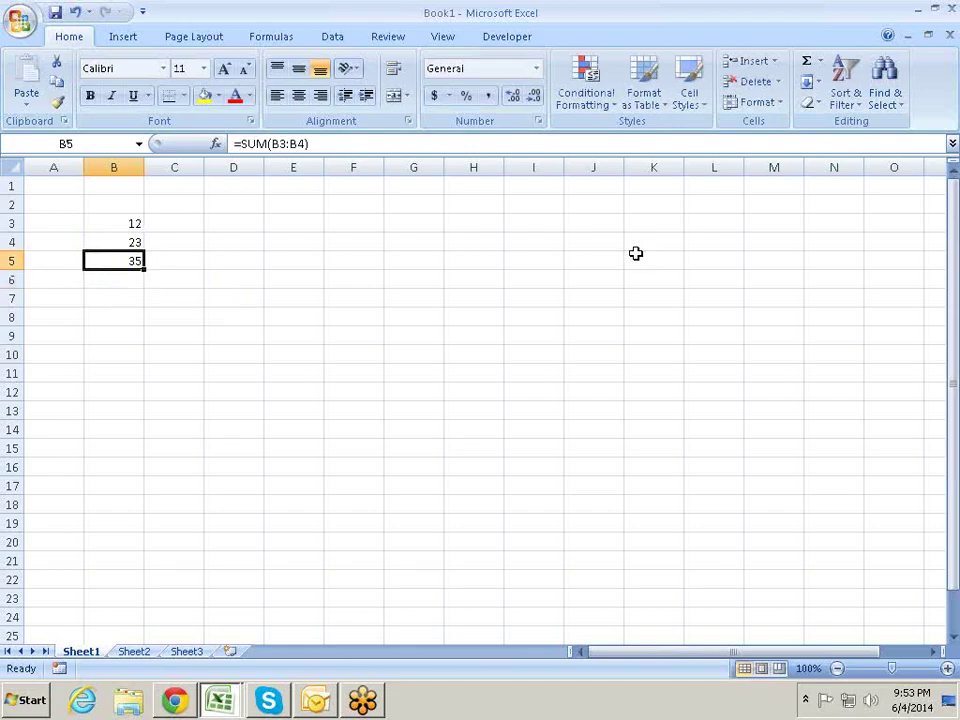
key("F2")
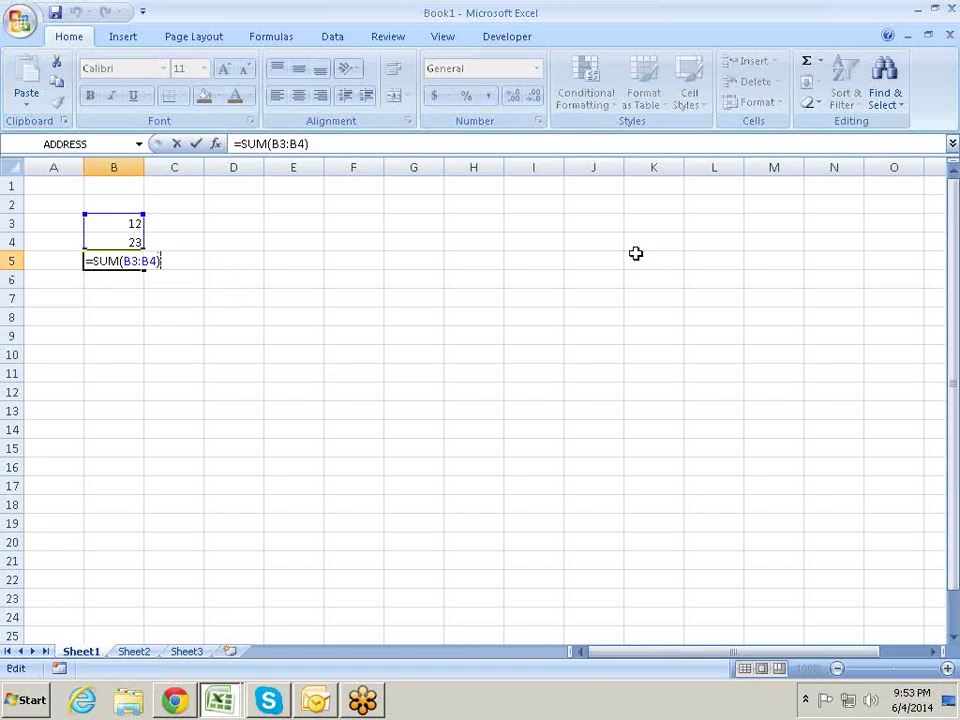
key("Return")
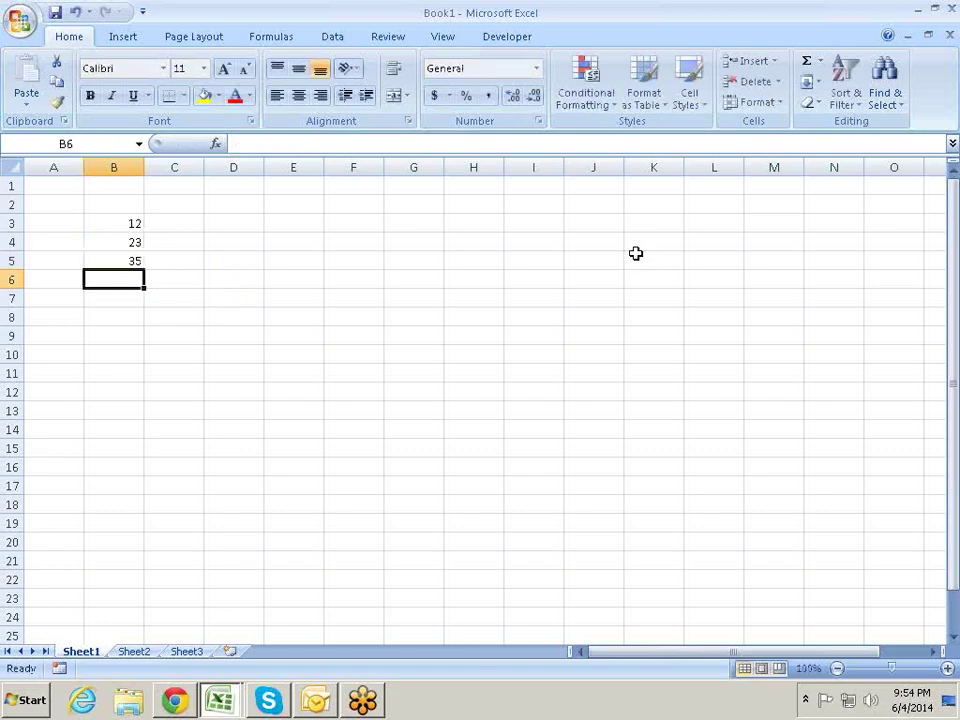
key("Up")
key("Delete")
key("Up")
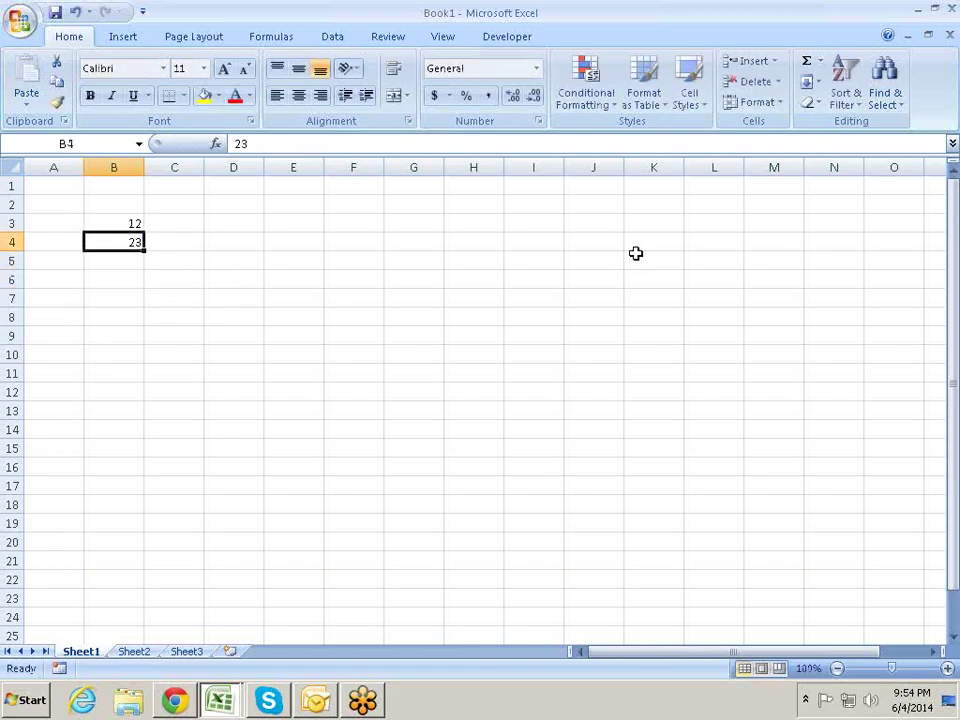
key("Up")
key("shift+Down")
key("Delete")
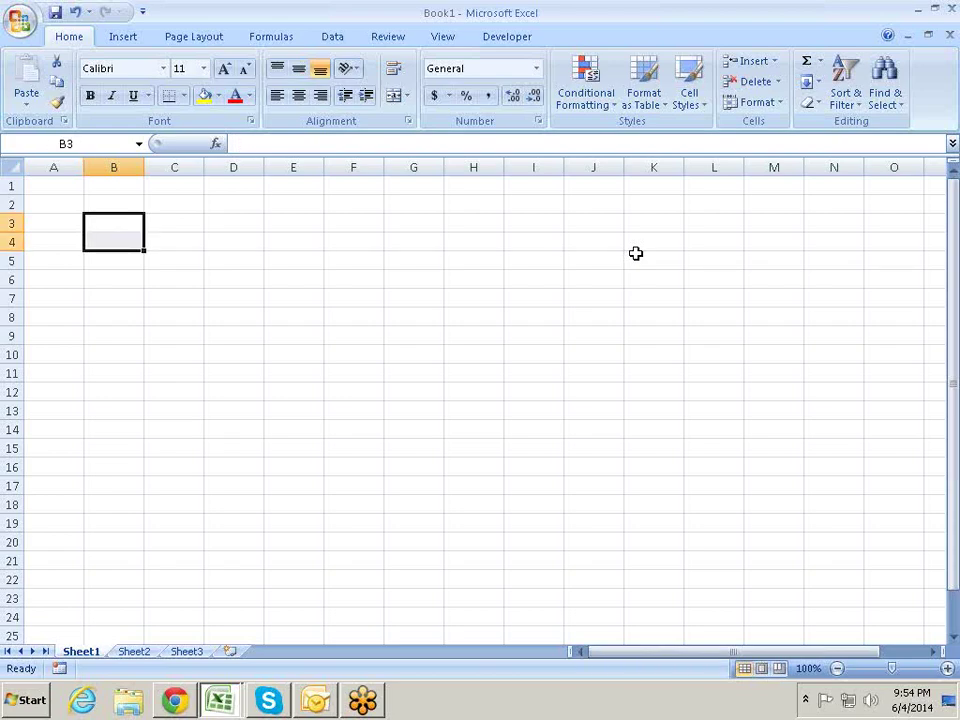
key("Up")
key("Up")
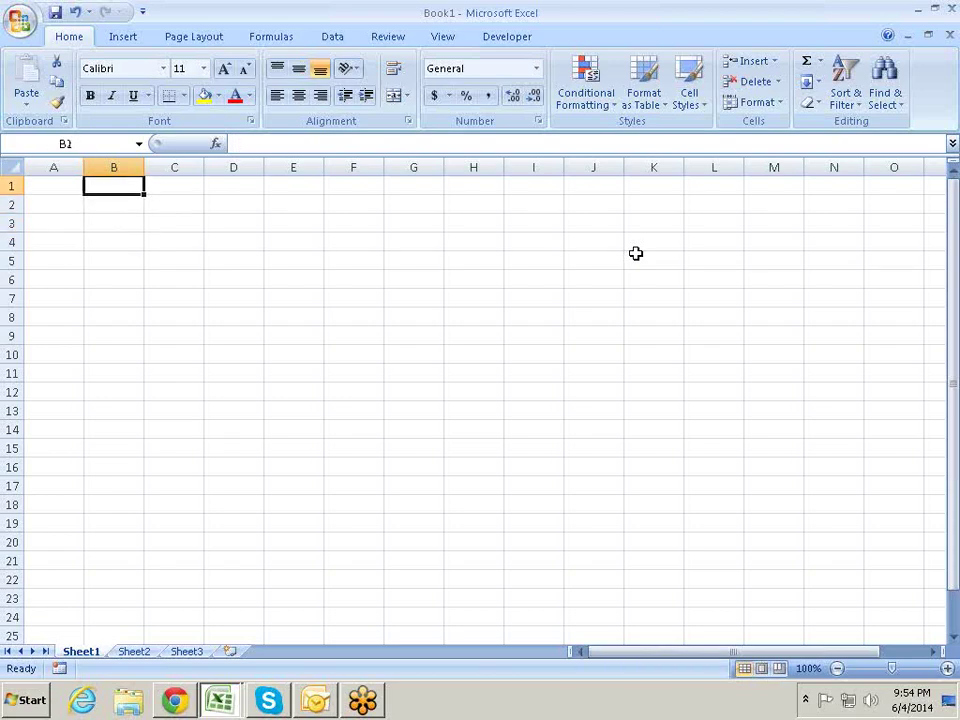
key("Down")
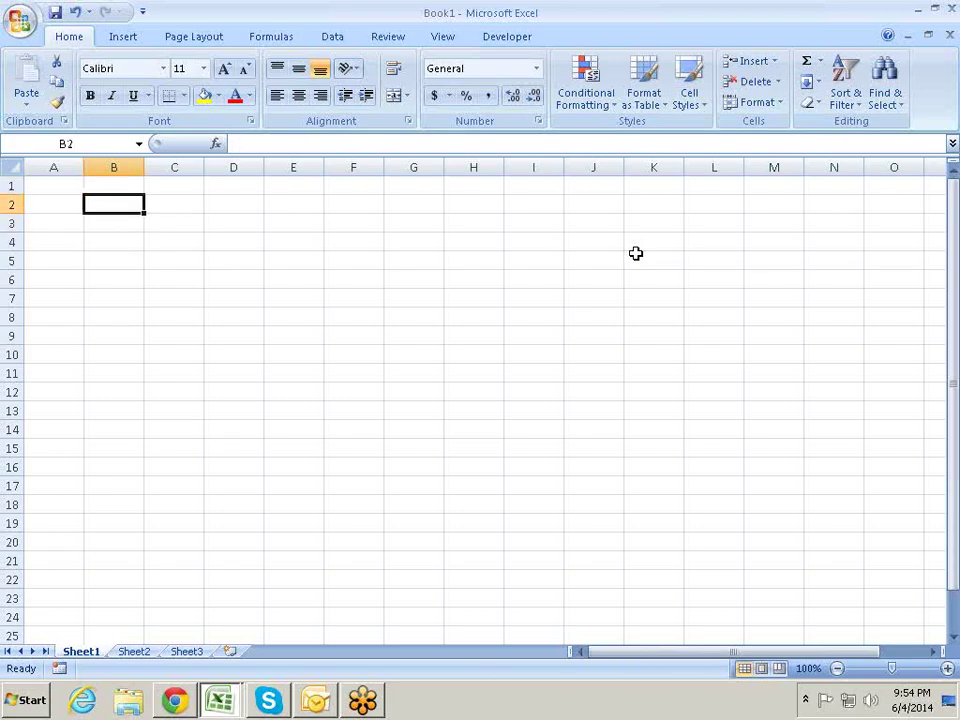
key("Down")
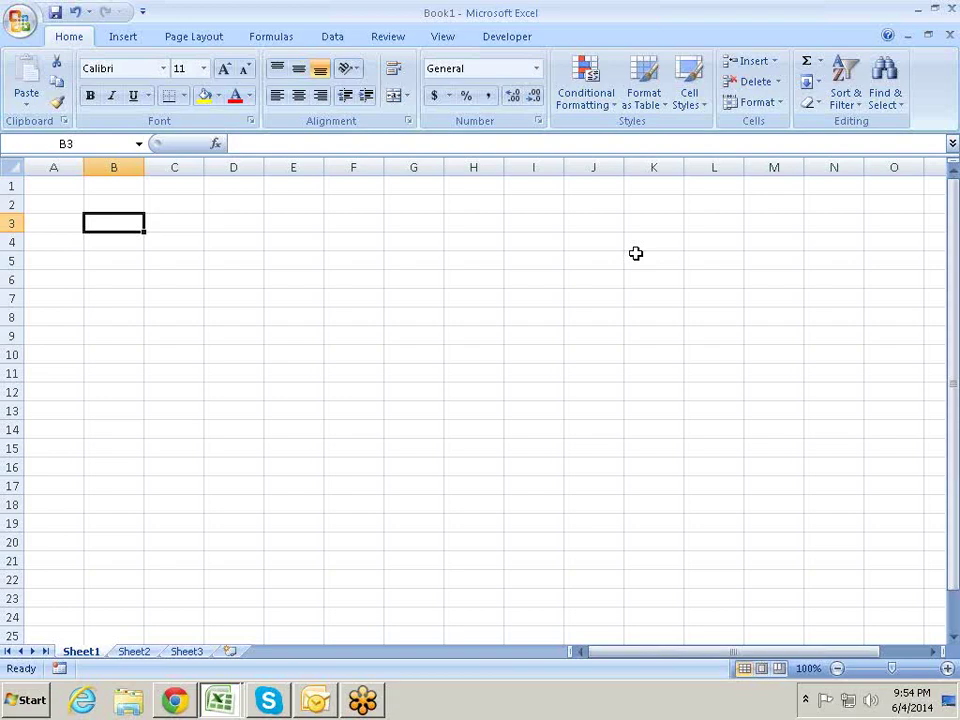
key("Right")
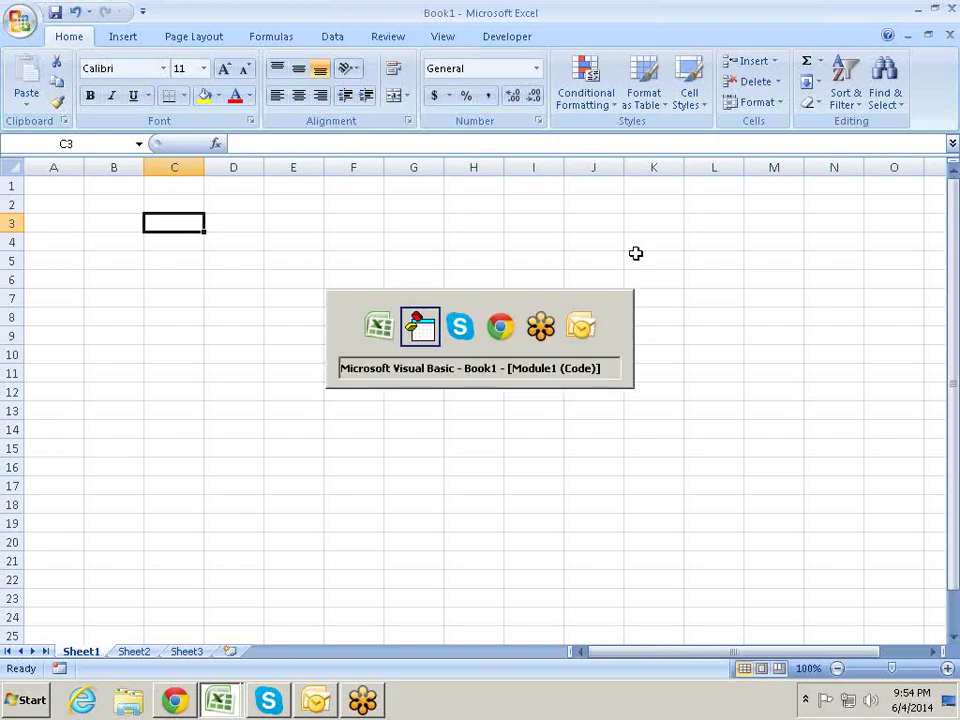
Step: Declare Function TAX in the empty Module1 code window
key("alt+F11")
key("alt+F11")
key("alt+F11")
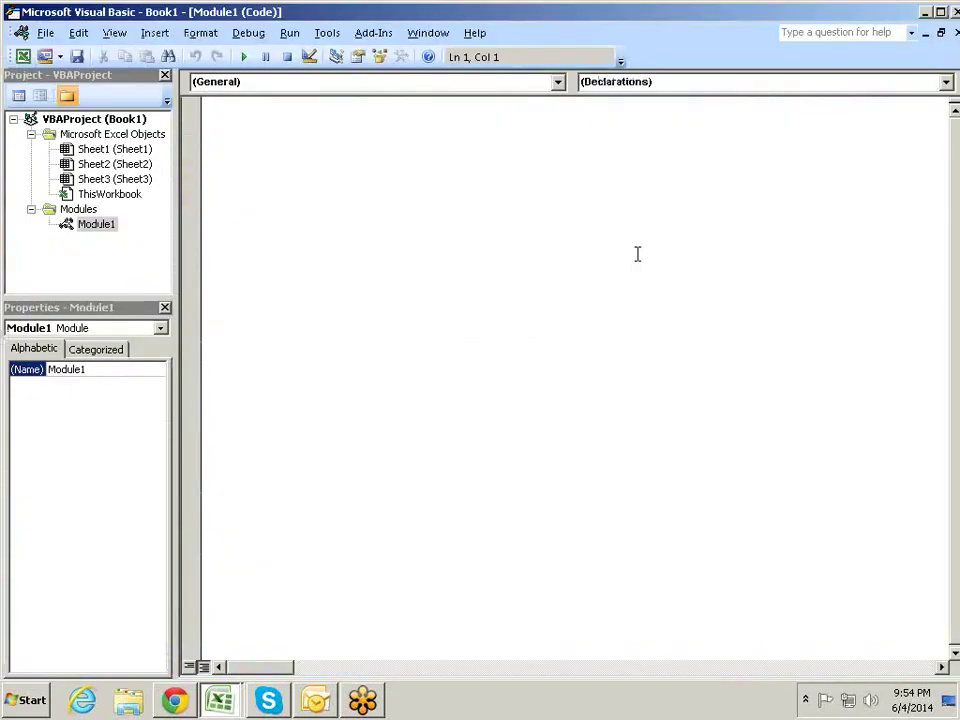
left_click(213, 106)
type("FUNCTIONN")
key("BackSpace")
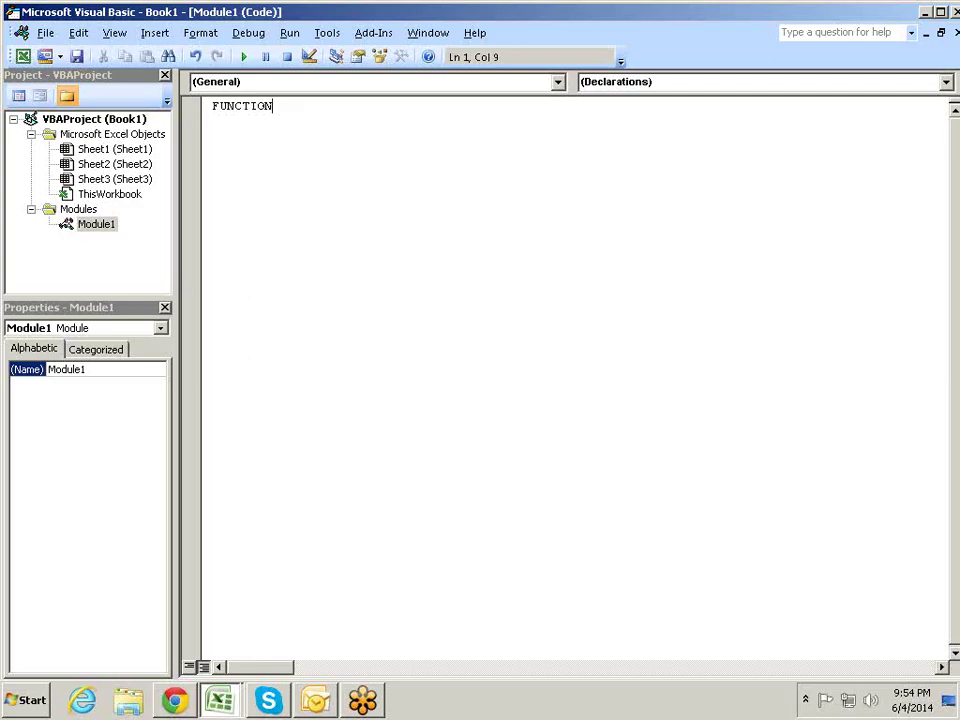
type("TAX")
key("Return")
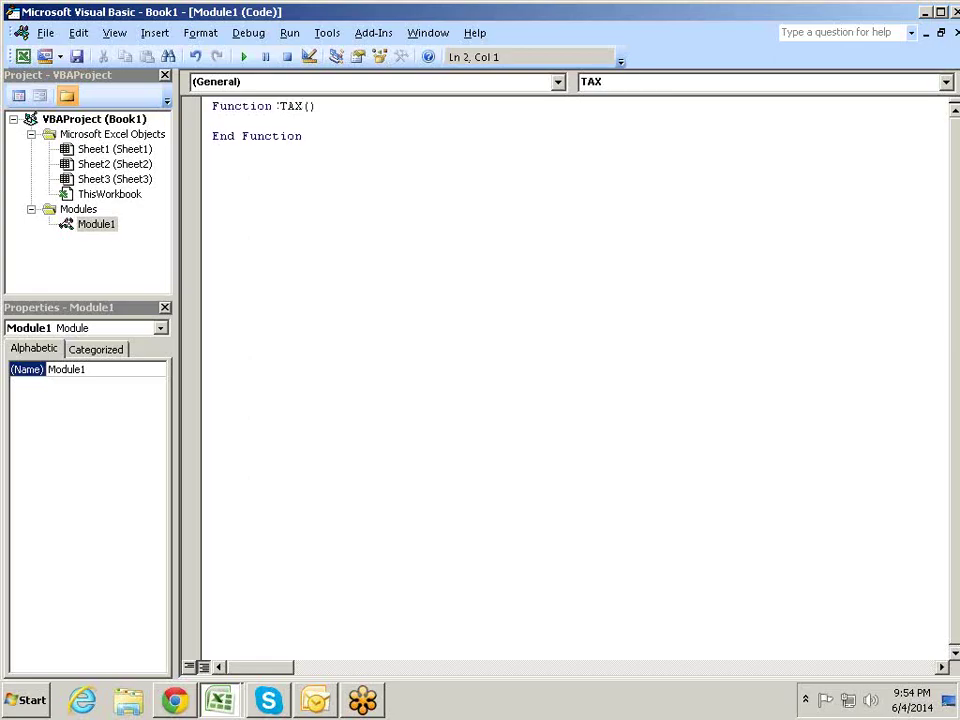
Step: Add a blank line inside the TAX function and return to Excel
key("Up")
key("Right")
key("Down")
left_click(316, 106)
key("Return")
key("Return")
left_click(212, 121)
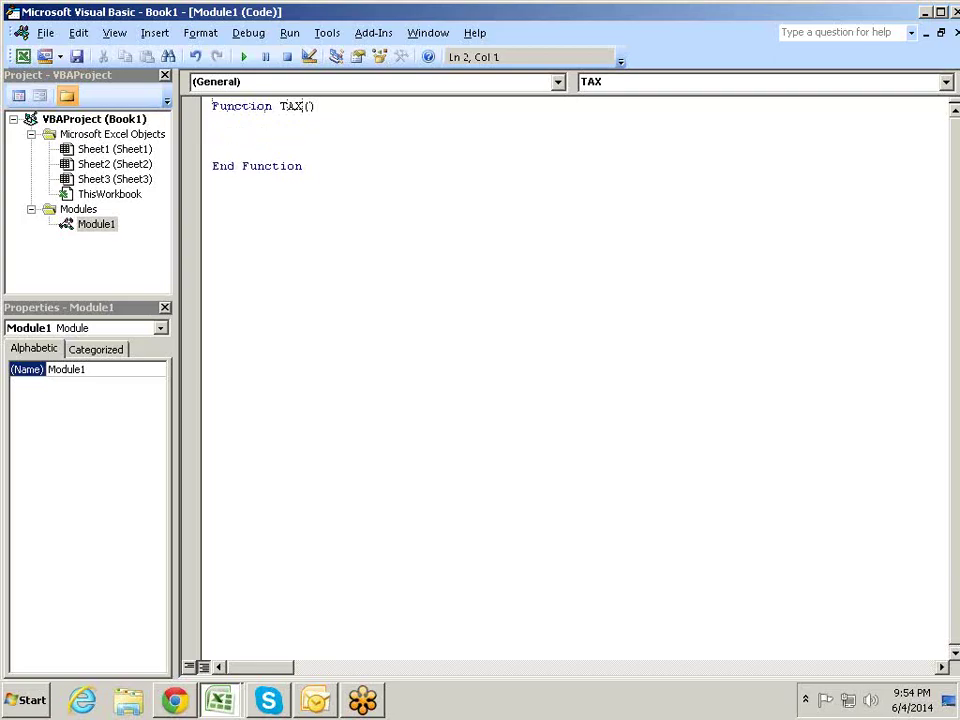
key("alt+F11")
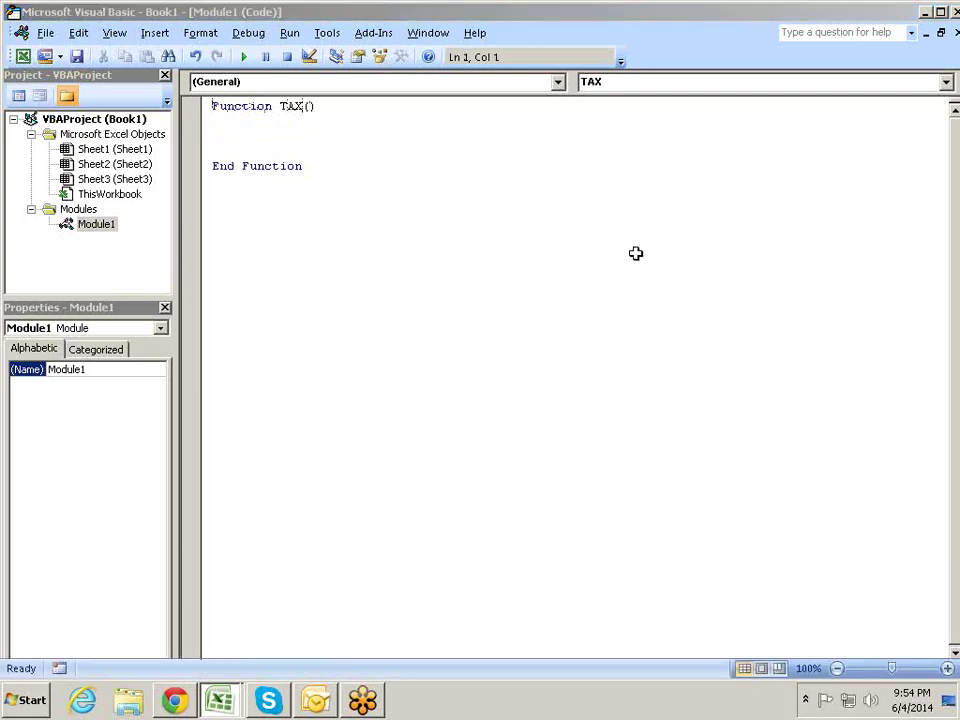
key("Left")
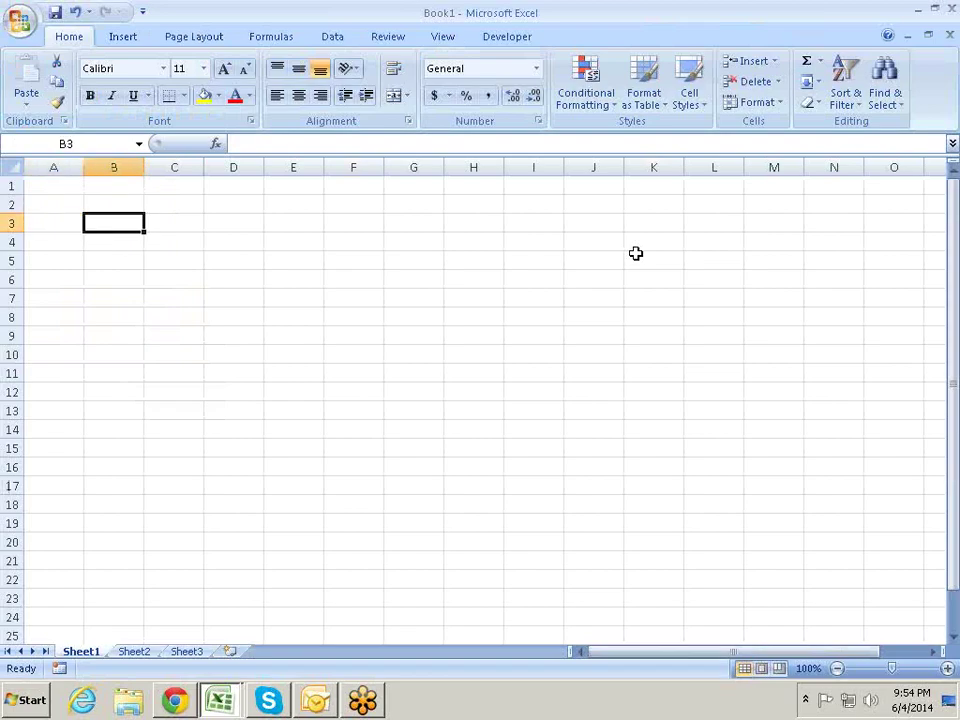
Step: Label A2 'AMOUNT' with 12000 in B2, and label A3 'TAX'
key("Up")
key("Left")
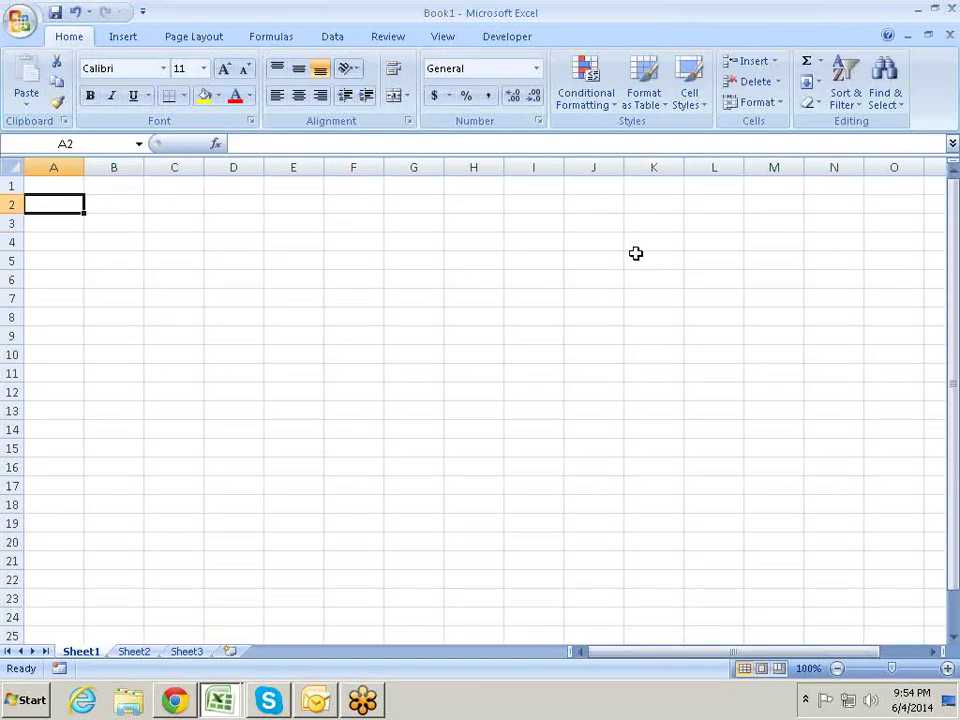
type("AMOUNT")
key("Tab")
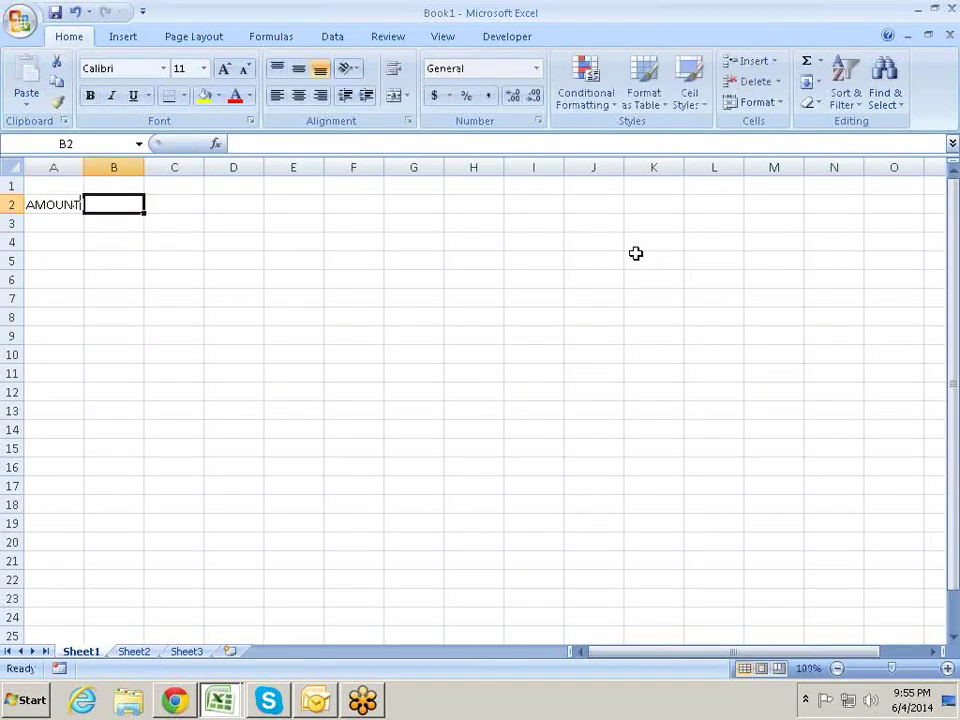
type("1200")
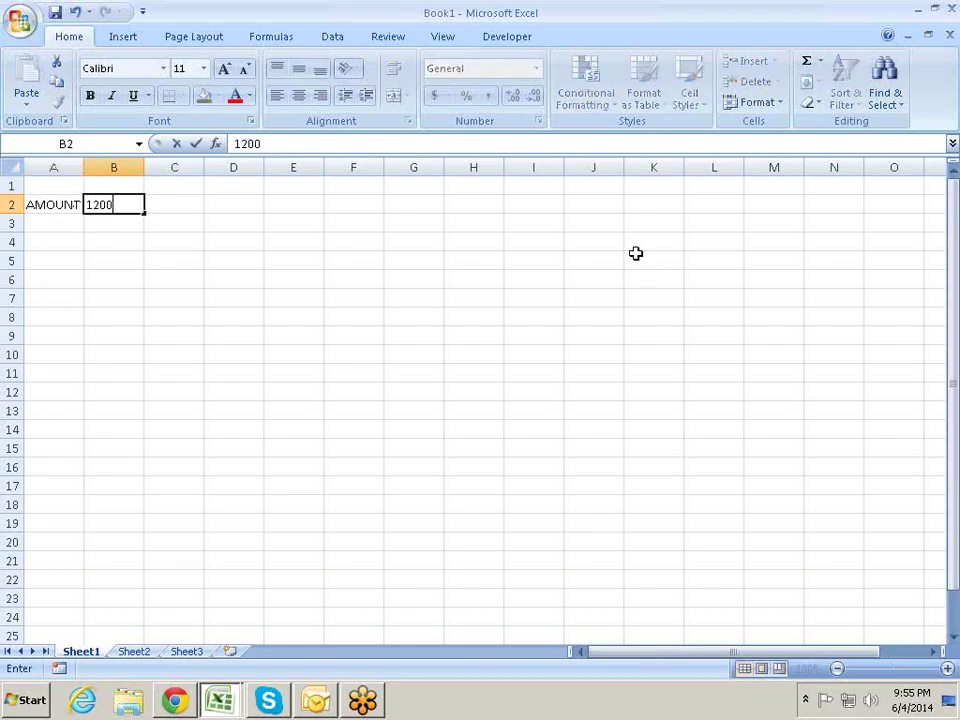
type("0")
key("Return")
key("Left")
type("TAX")
key("Tab")
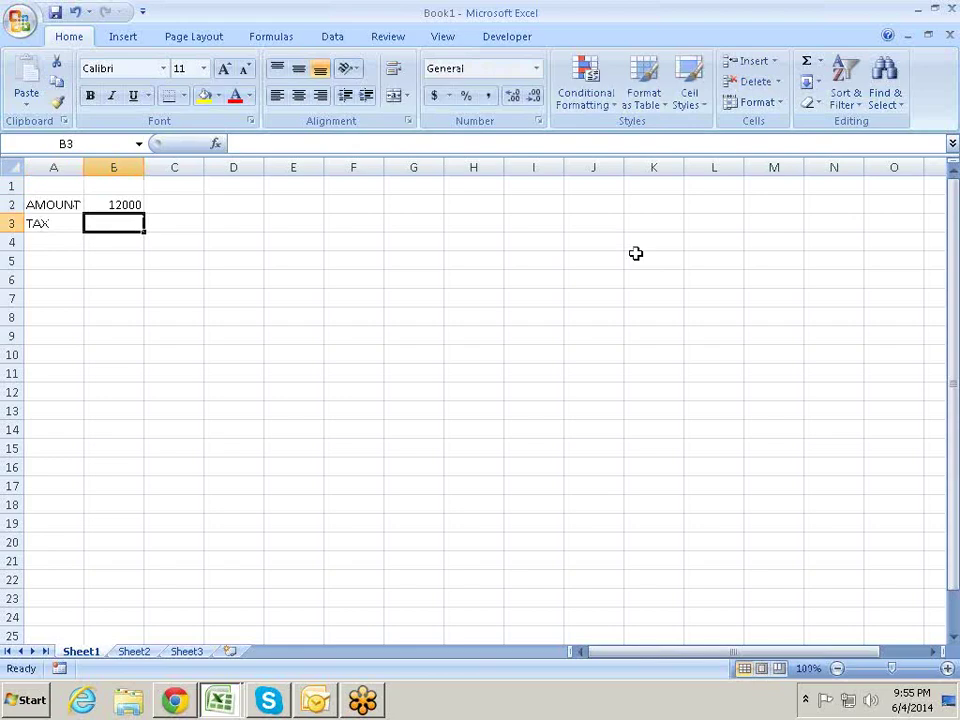
Step: Discard a mistyped attempt, then enter =TAX(B2) in B3 using autocomplete
type("=TRA")
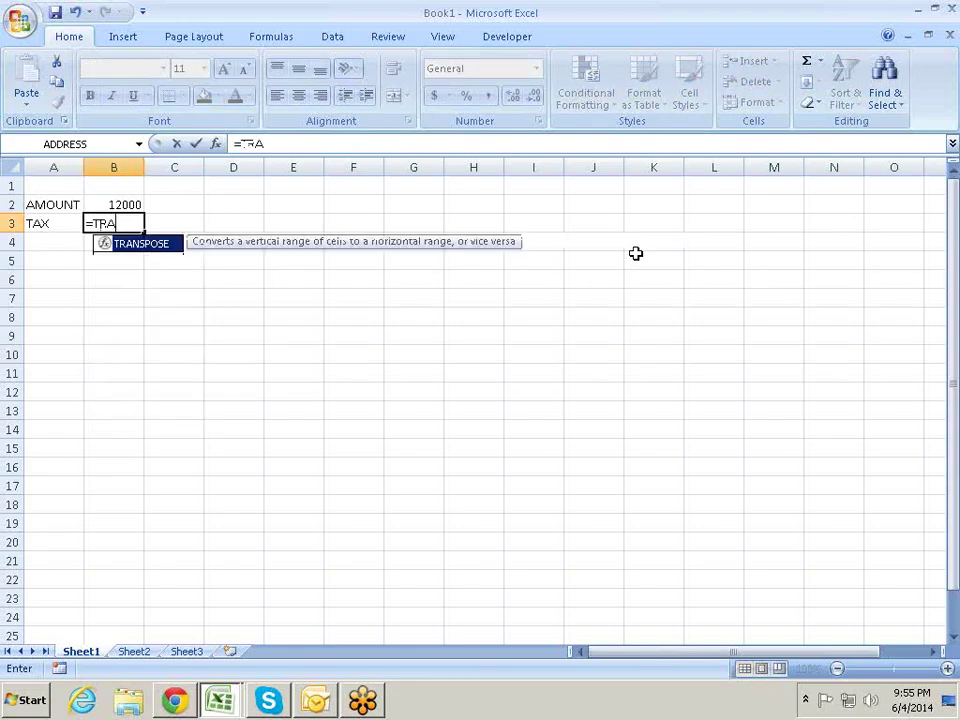
key("BackSpace")
key("BackSpace")
type("AX")
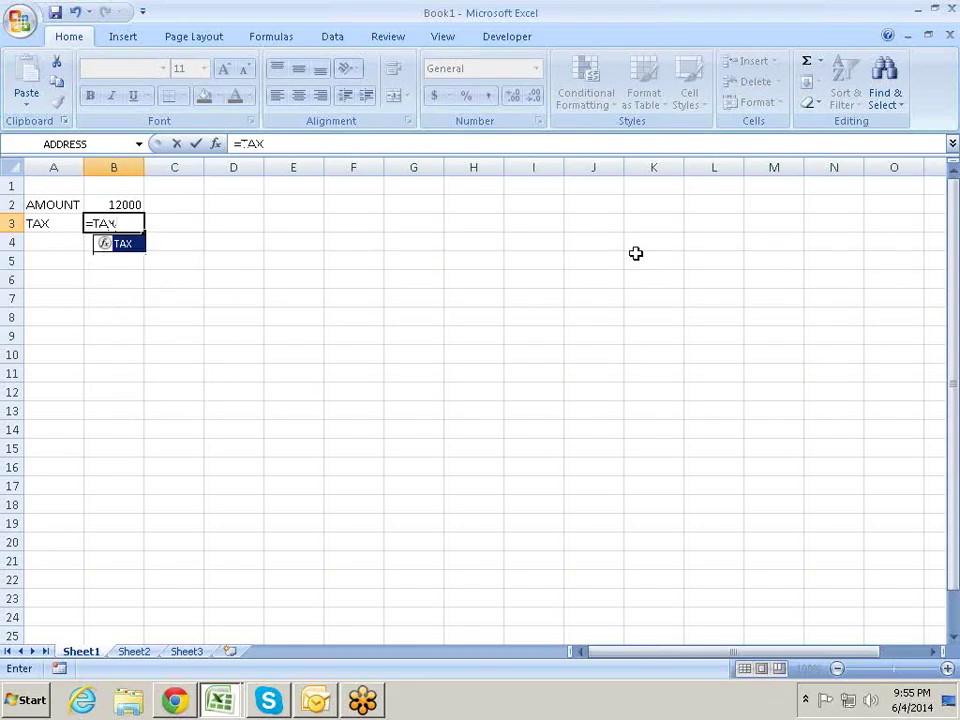
type("((")
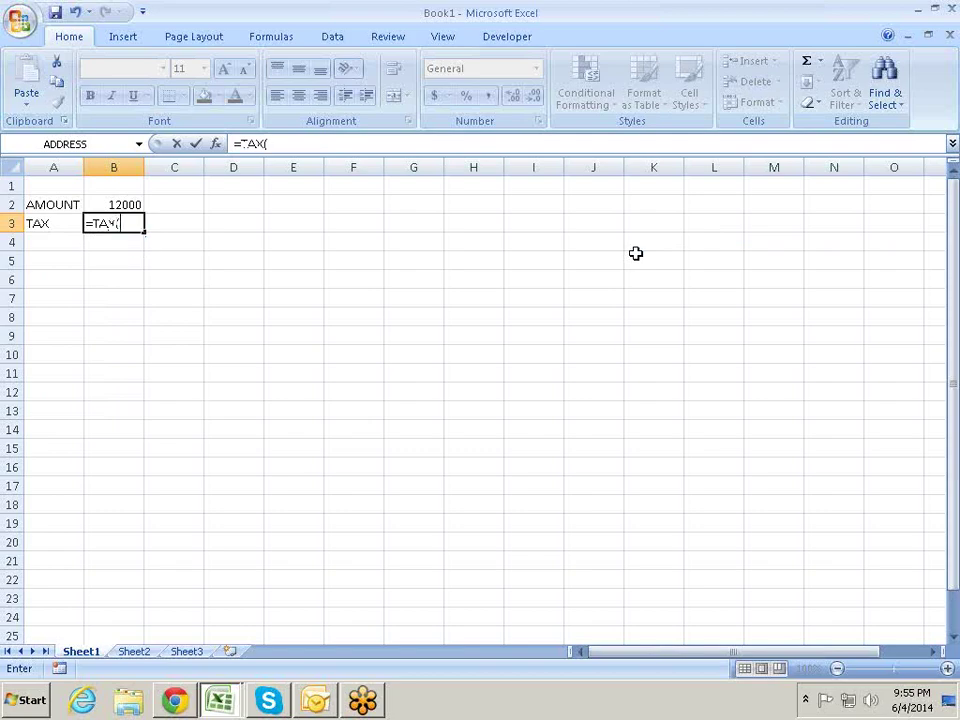
key("Escape")
type("=")
type("TA")
key("Down")
key("Down")
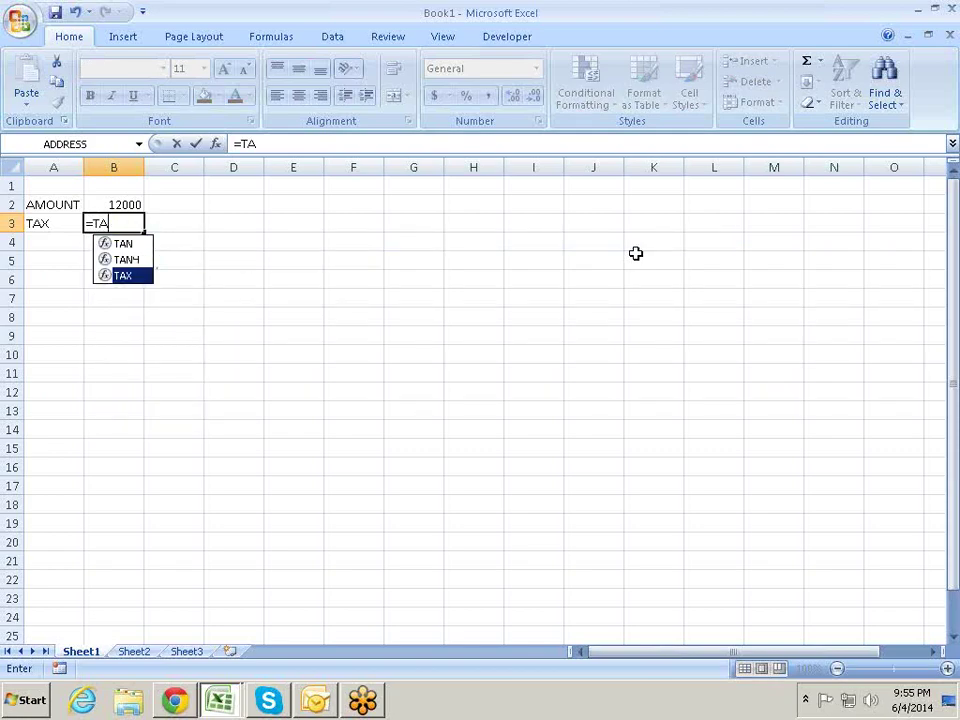
key("Tab")
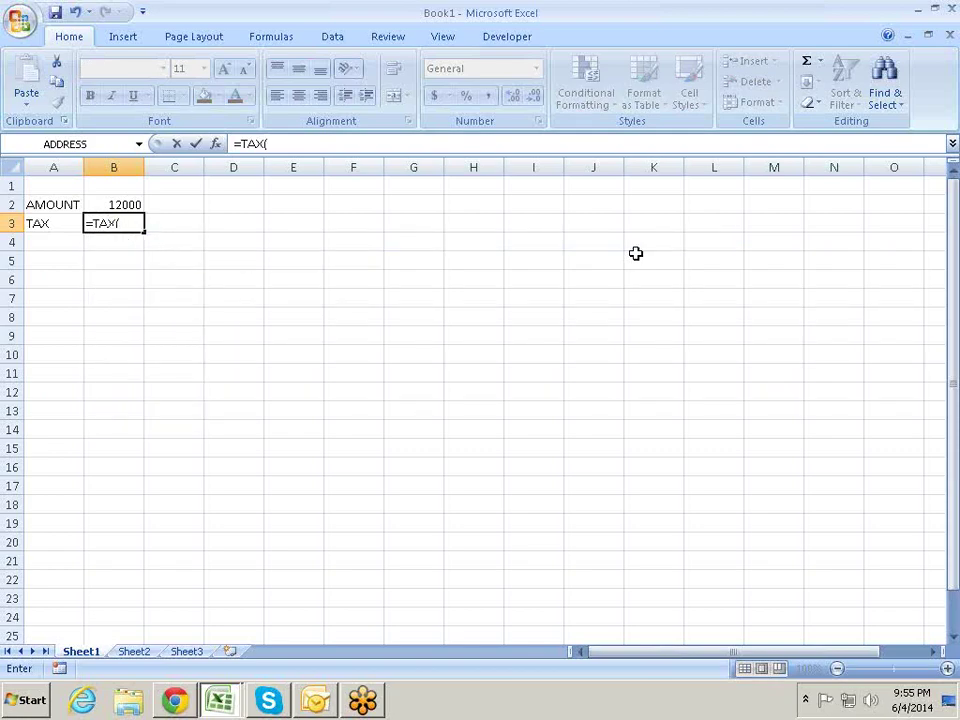
key("Up")
type(")")
key("Return")
Step: Re-enter the unchanged =TAX(B2) formula in B3, which still returns #VALUE!
key("Up")
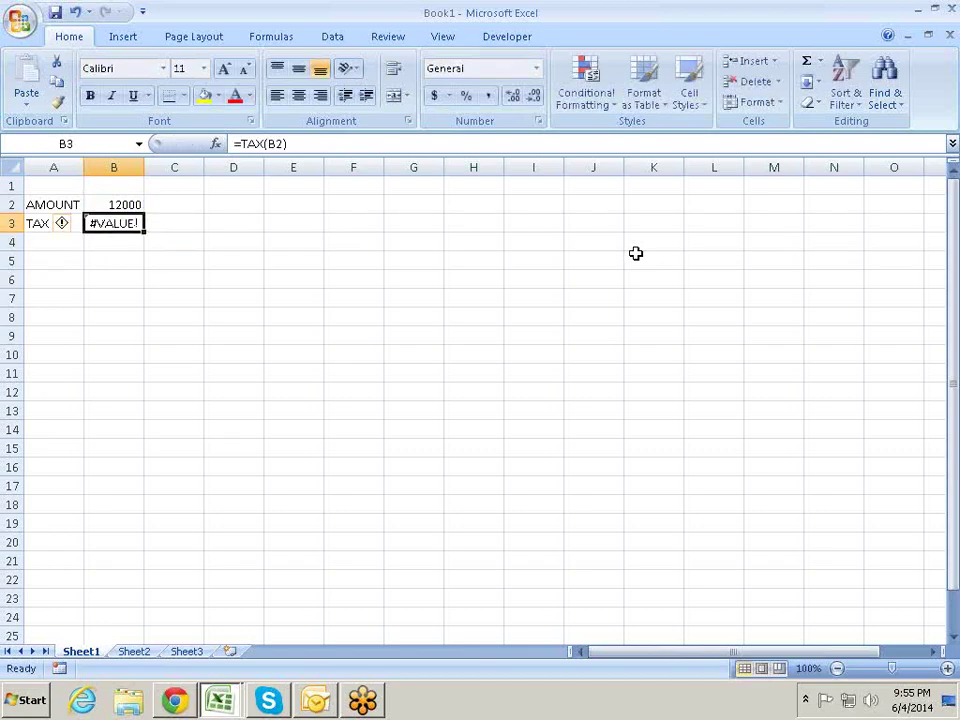
key("F2")
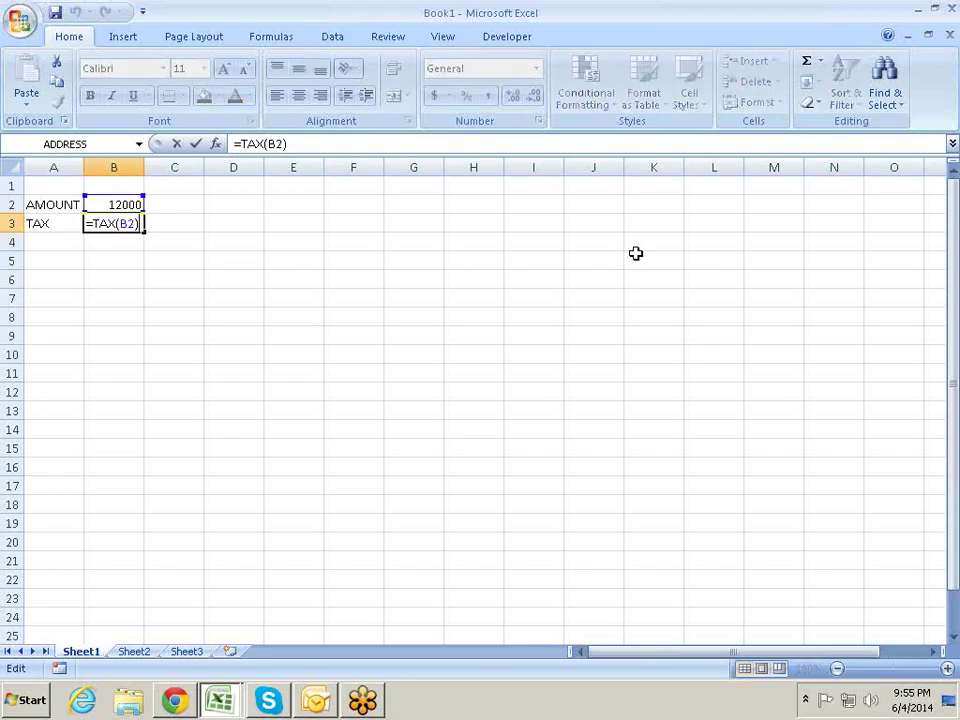
key("Left")
key("Right")
key("ctrl+Return")
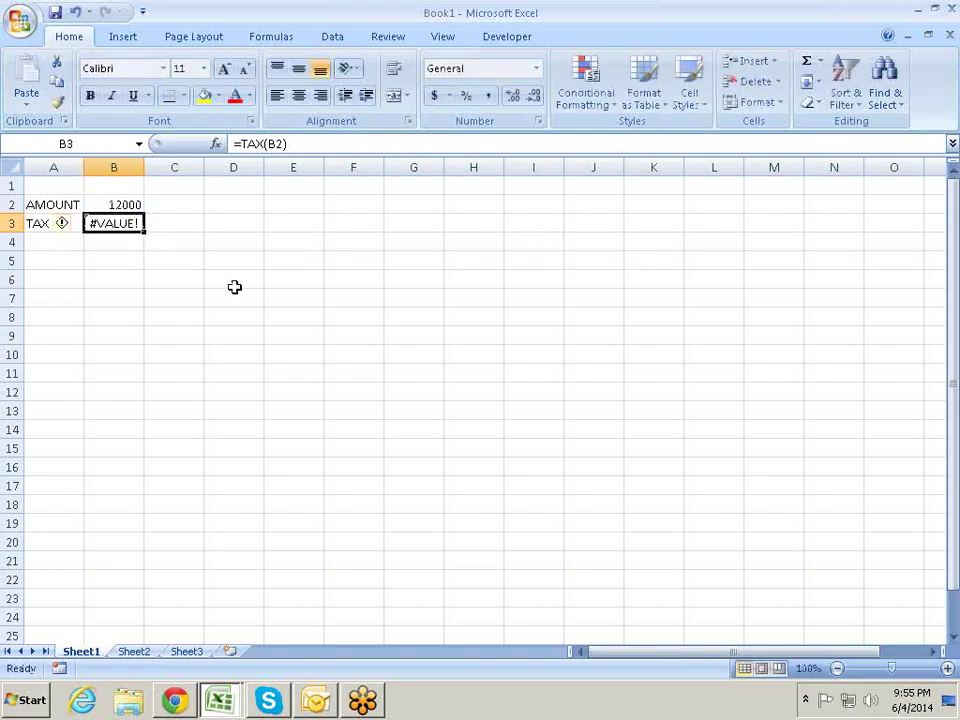
key("alt+F11")
Step: Add the parameter ByVal R As Integer to TAX, fixing the 'BY VAL' compile error
key("Right")
key("Right")
key("Right")
key("Right")
key("Down")
key("Up")
key("End")
key("Left")
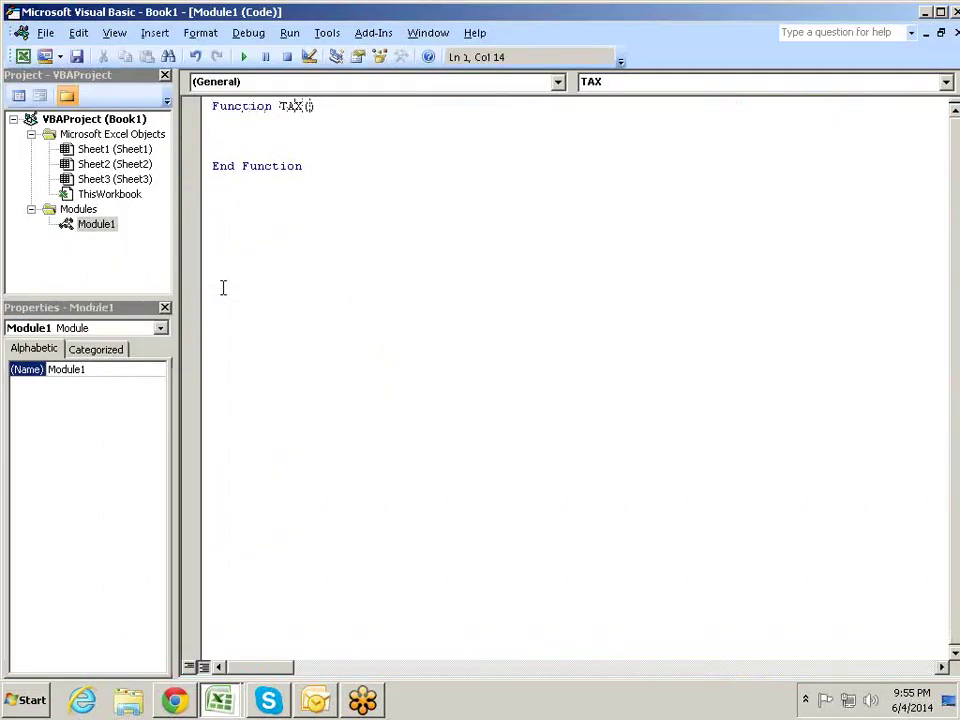
type("BY")
type(" VAL F")
key("BackSpace")
type("R AS ")
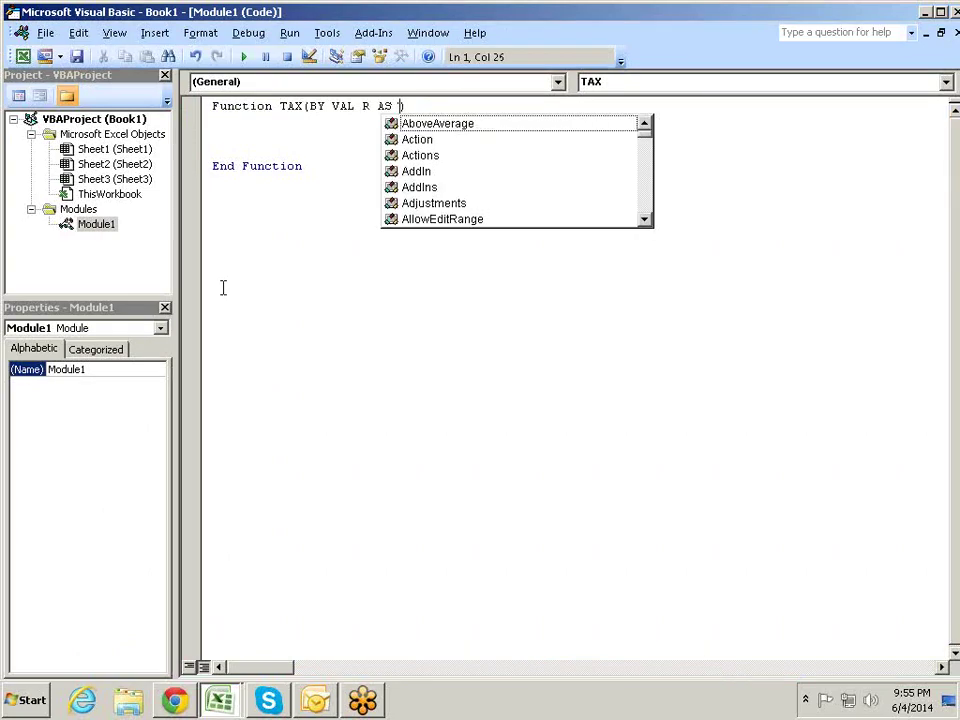
type("IN)")
left_click(221, 285)
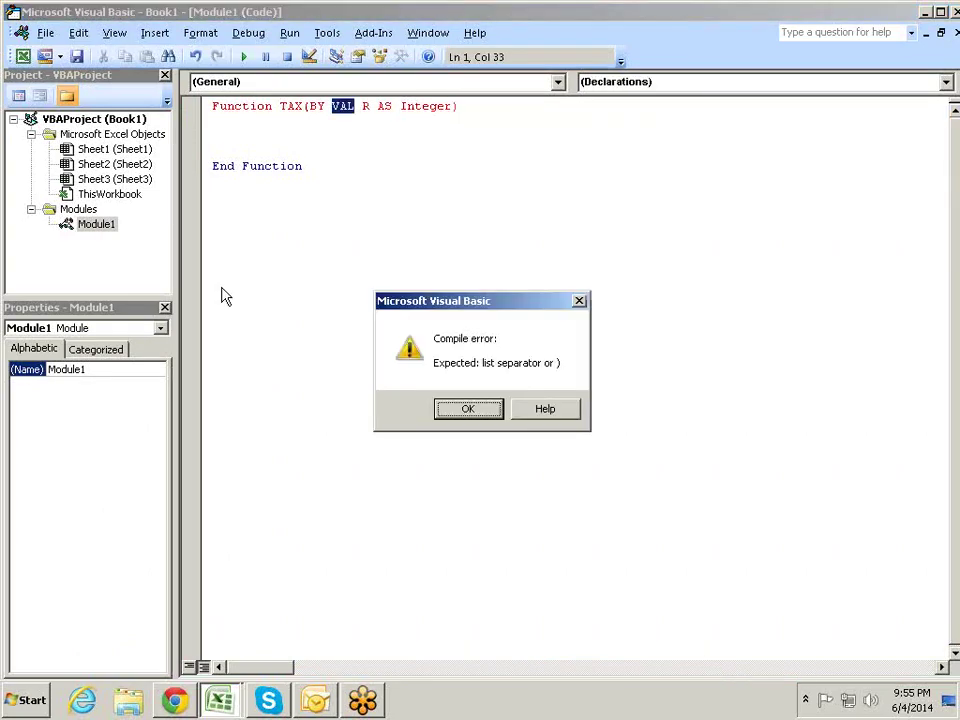
key("Return")
key("Left")
key("Right")
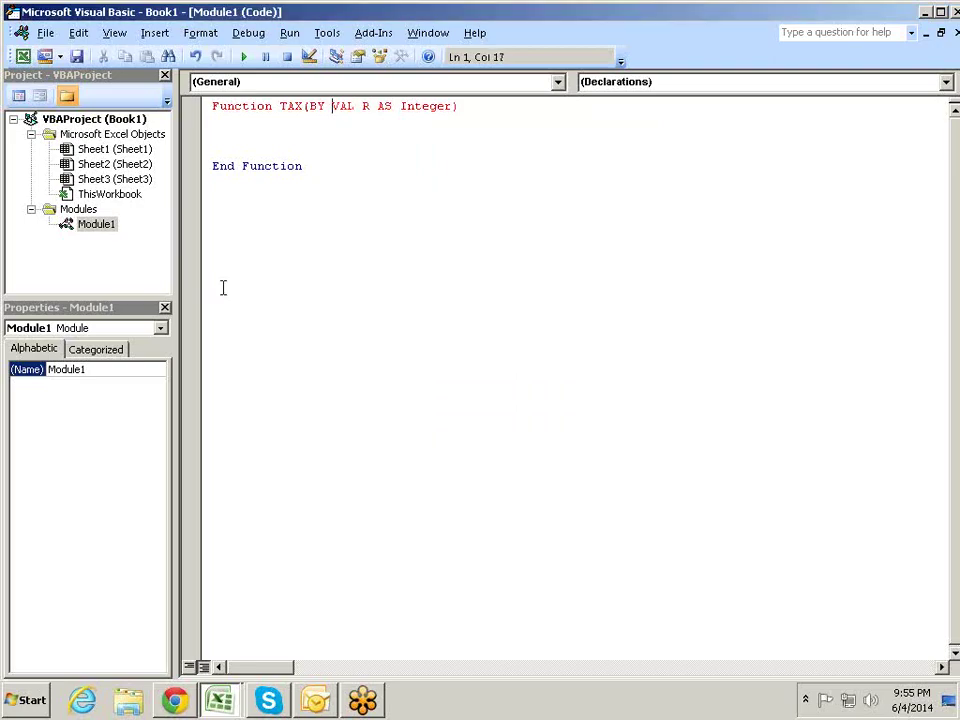
key("BackSpace")
key("Down")
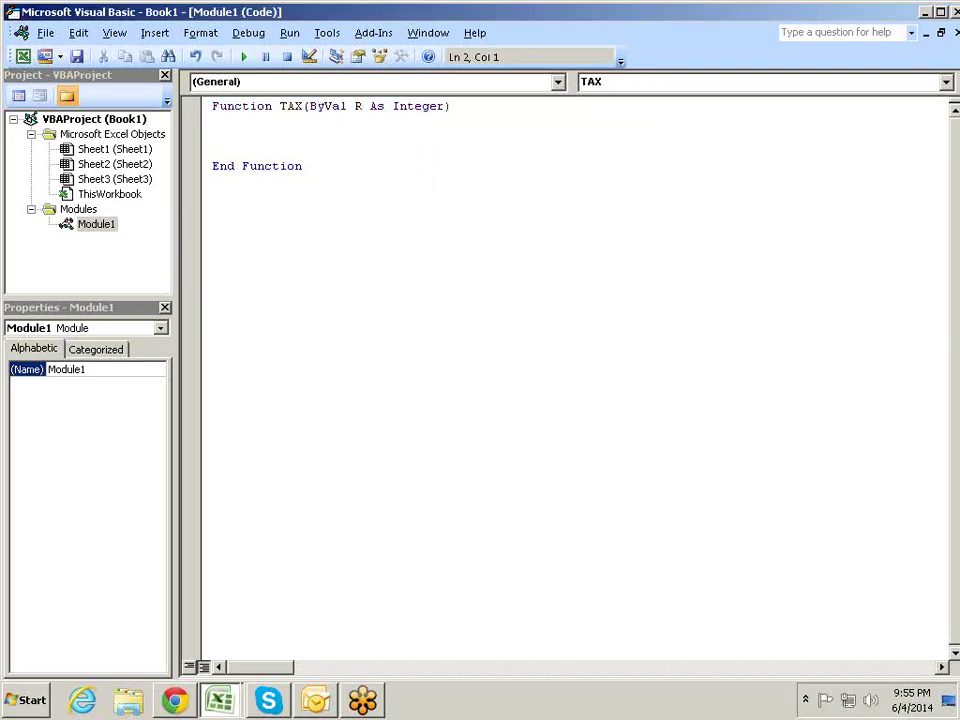
Step: Change the R parameter's type from Integer to Double
left_click(309, 106)
left_click(346, 106)
left_click(368, 106)
key("Left")
key("Left")
key("Left")
key("Right")
key("shift+Right")
key("Right")
key("Right")
key("Right")
key("Right")
key("Left")
key("Left")
key("Left")
key("shift+Right")
key("shift+Right")
key("shift+Right")
key("shift+Right")
key("shift+Right")
key("shift+Right")
key("shift+Right")
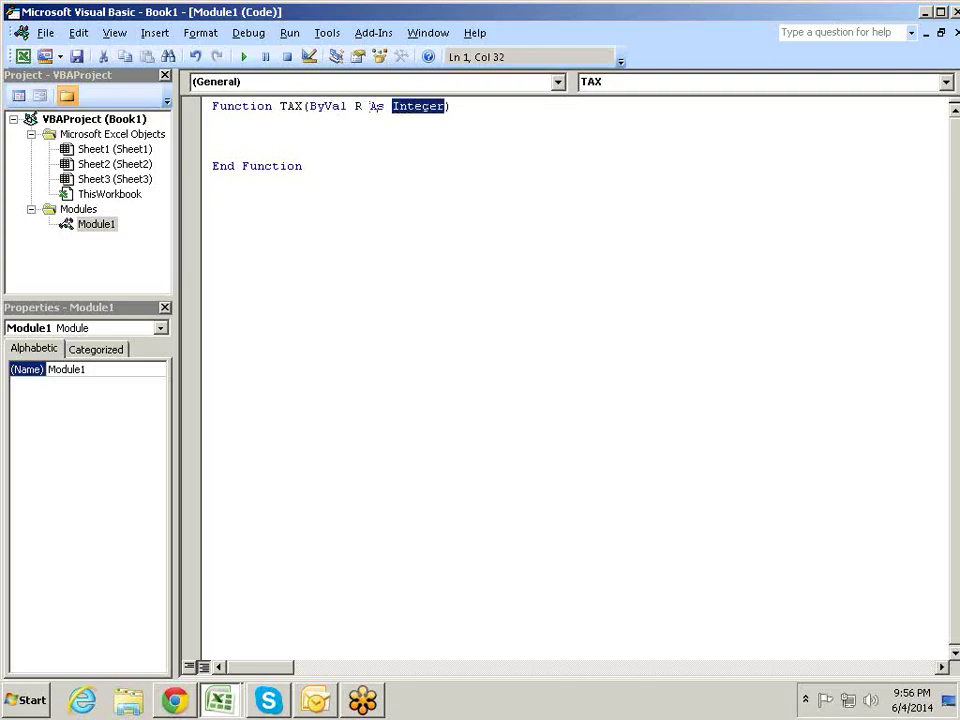
type("DOUBLE")
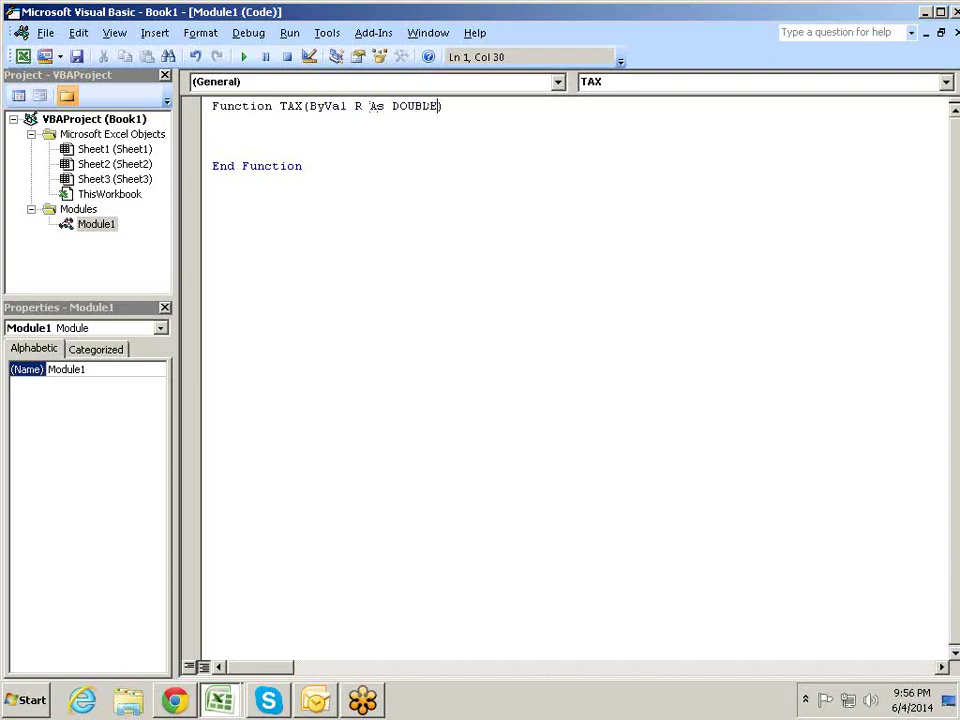
key("Down")
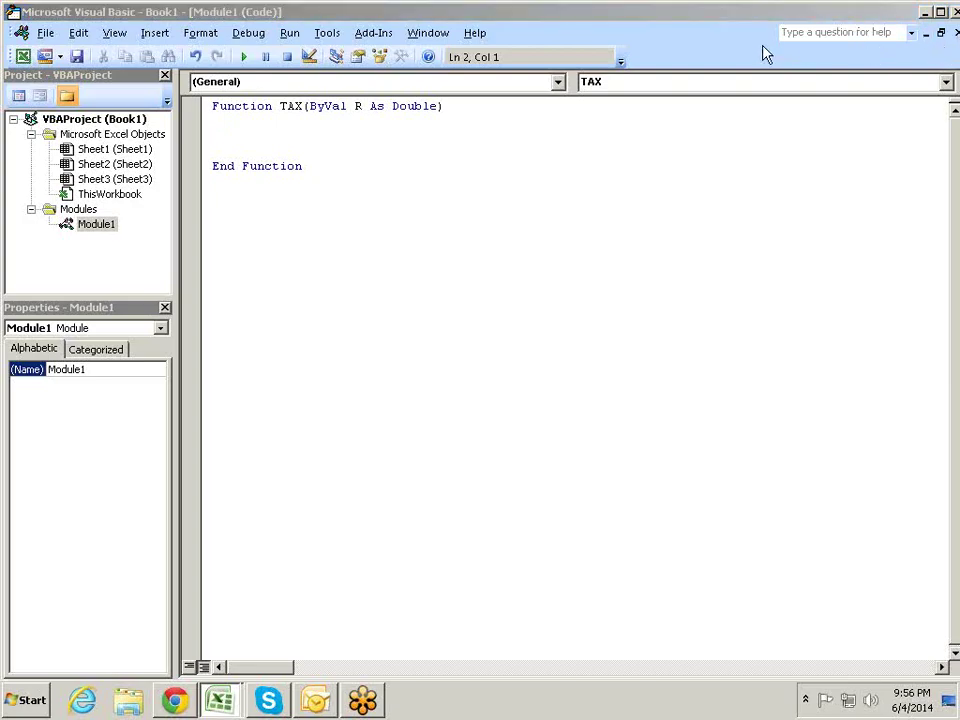
left_click(300, 119)
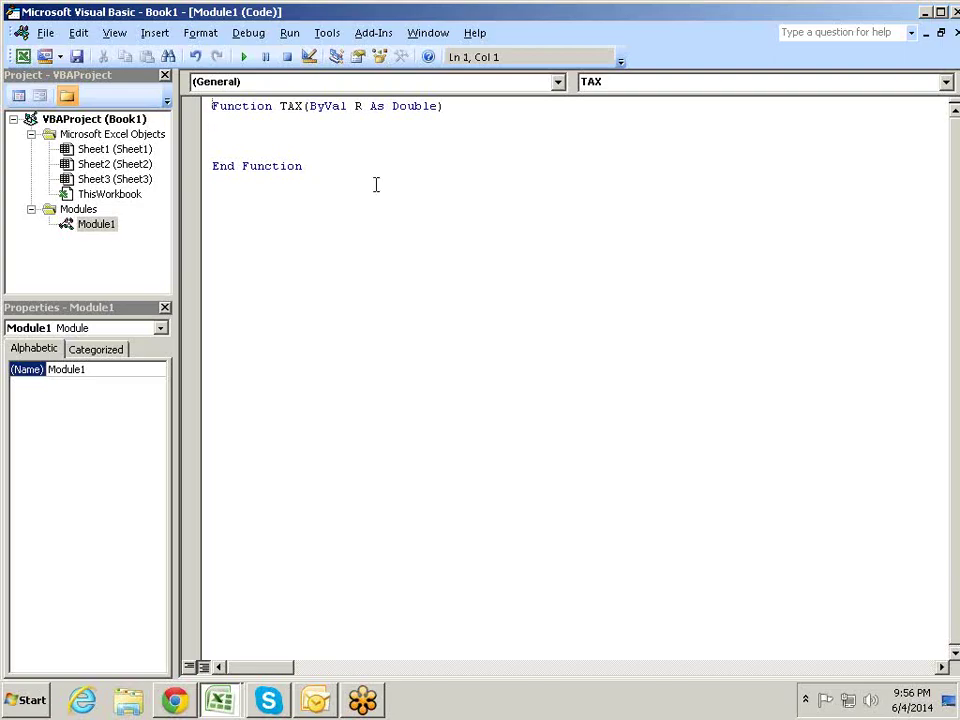
left_click(292, 136)
type("TX")
key("BackSpace")
type("AX")
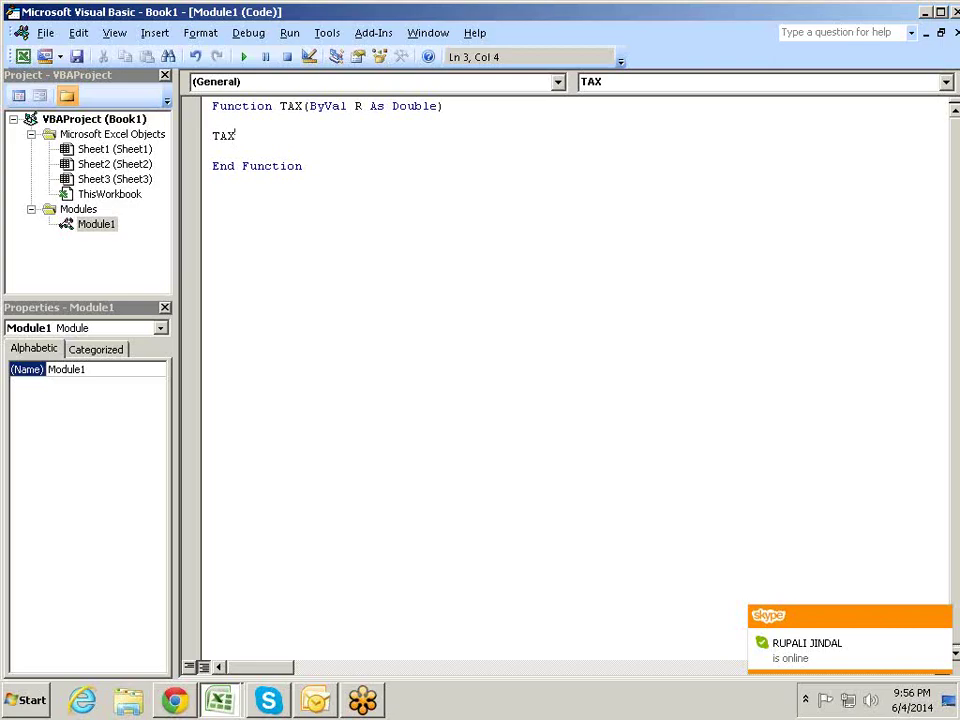
key("BackSpace")
key("BackSpace")
key("BackSpace")
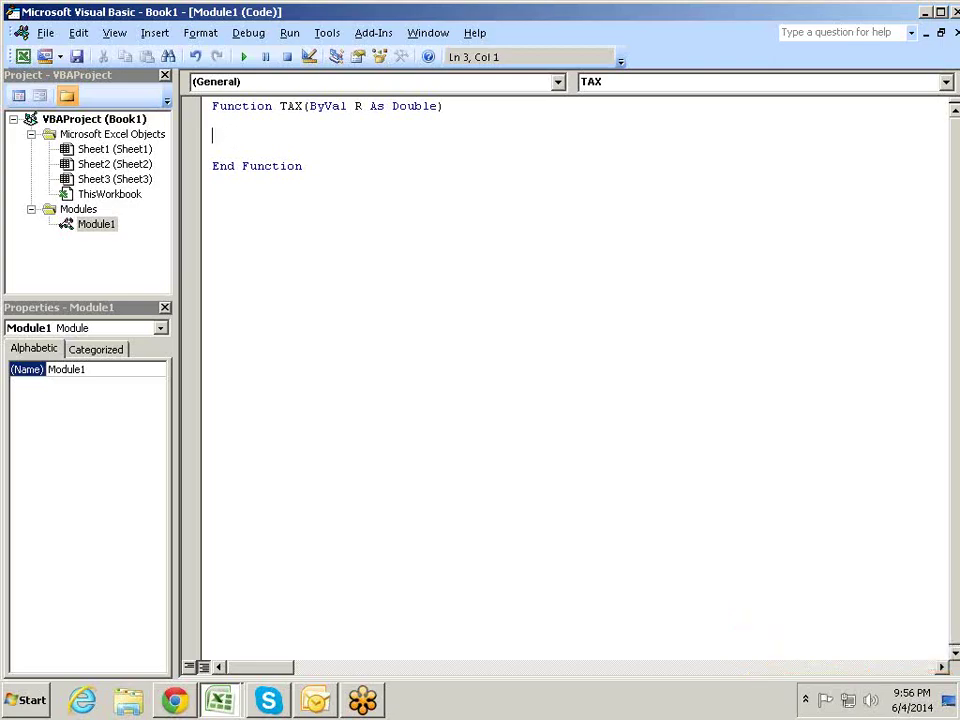
left_click(408, 117)
Step: Replace an unfinished 'TAX =' line with Dim D As Double, then type D=R*12.36% below
key("Down")
key("Down")
type("TAX")
type(" =")
key("BackSpace")
key("BackSpace")
key("BackSpace")
key("BackSpace")
key("BackSpace")
key("BackSpace")
key("Up")
left_click(212, 120)
type("DIM ")
type("D AS DOU")
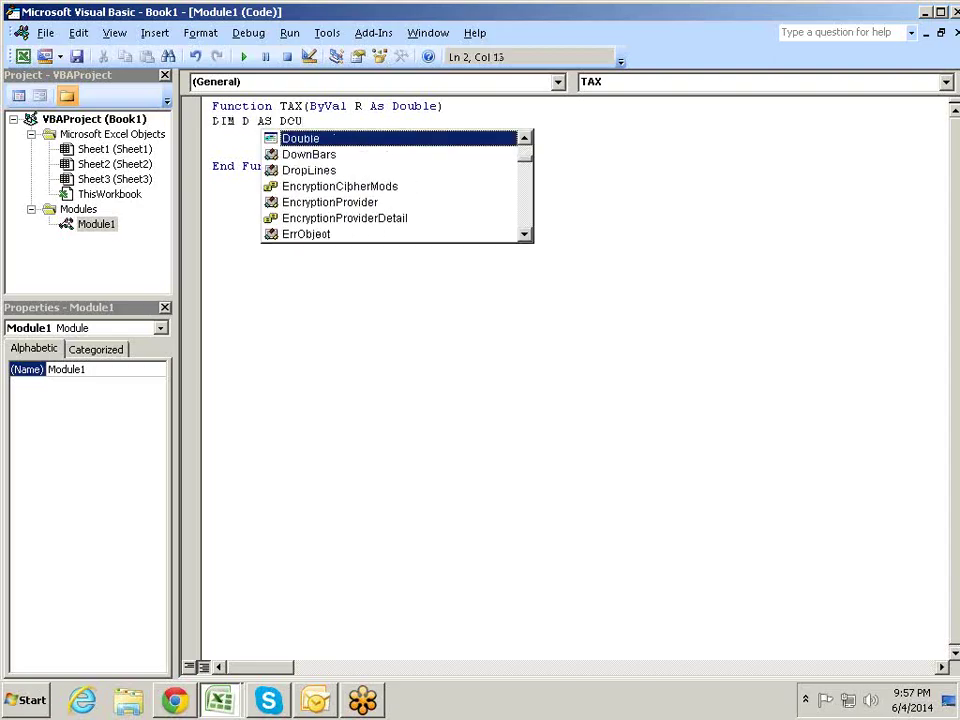
key("Tab")
key("Down")
type("D")
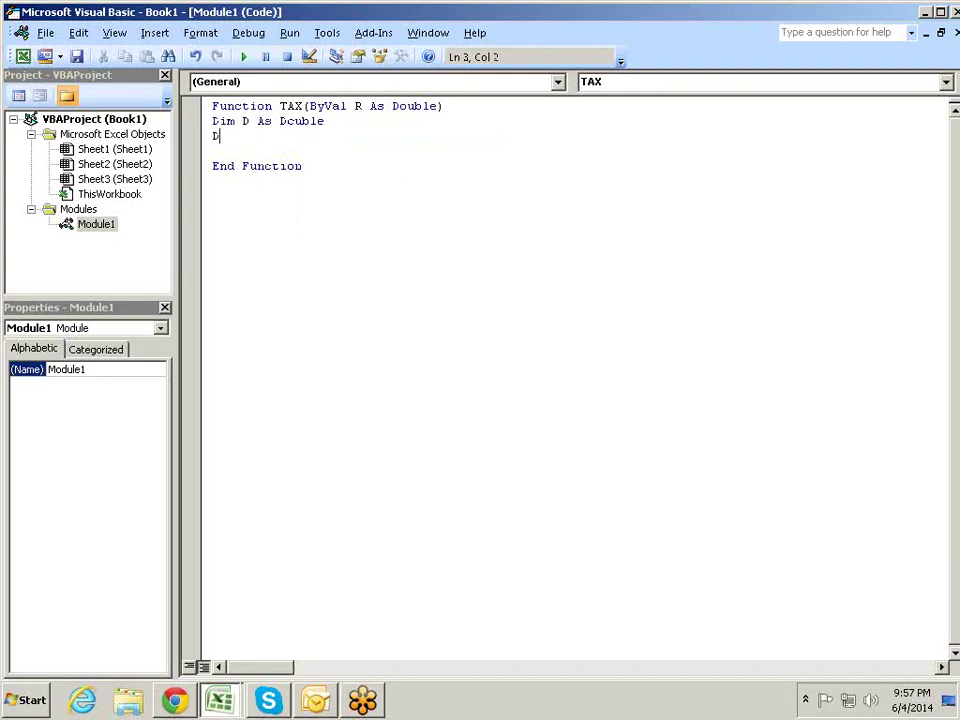
type("=R")
type("*")
type("12.36%")
Step: Dismiss the compile errors raised by the D=R*12.36% line
left_click(338, 165)
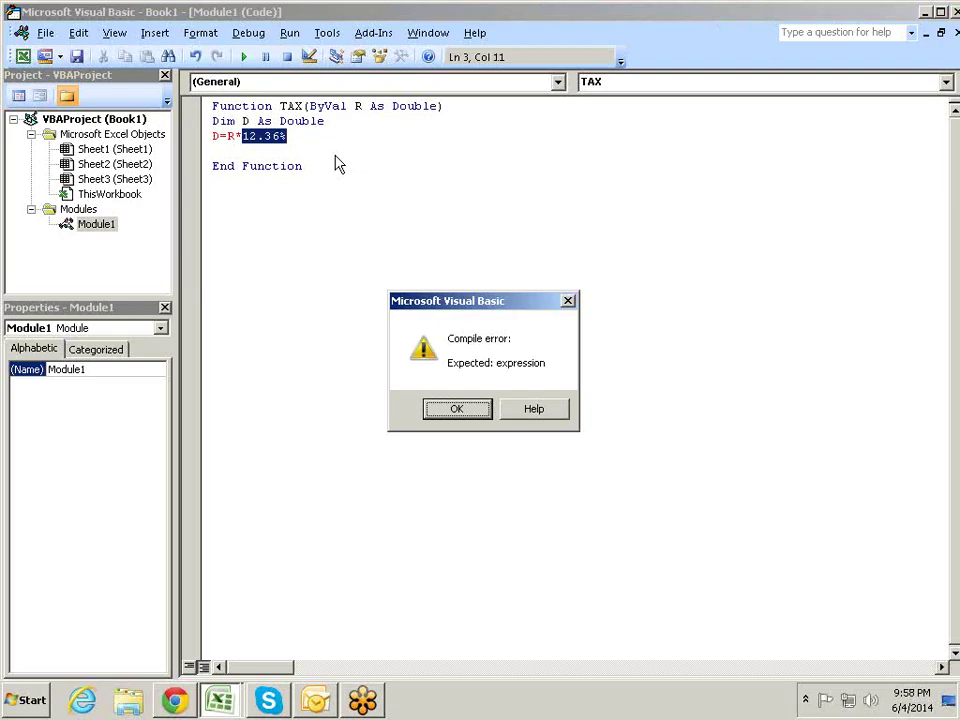
key("Return")
key("Left")
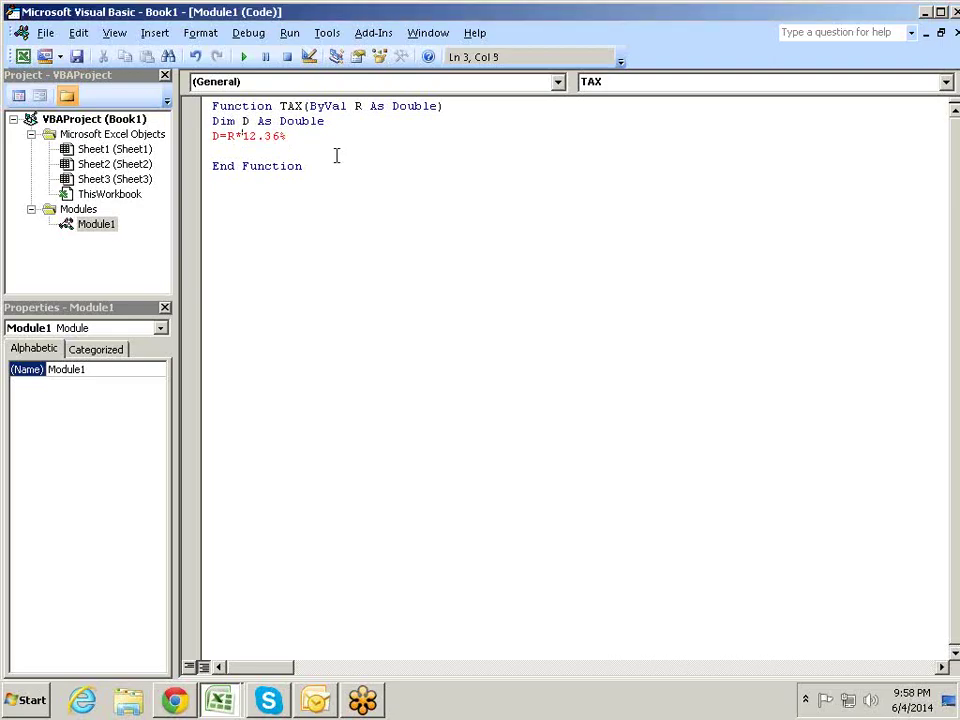
key("Left")
key("Right")
left_click(337, 165)
key("Return")
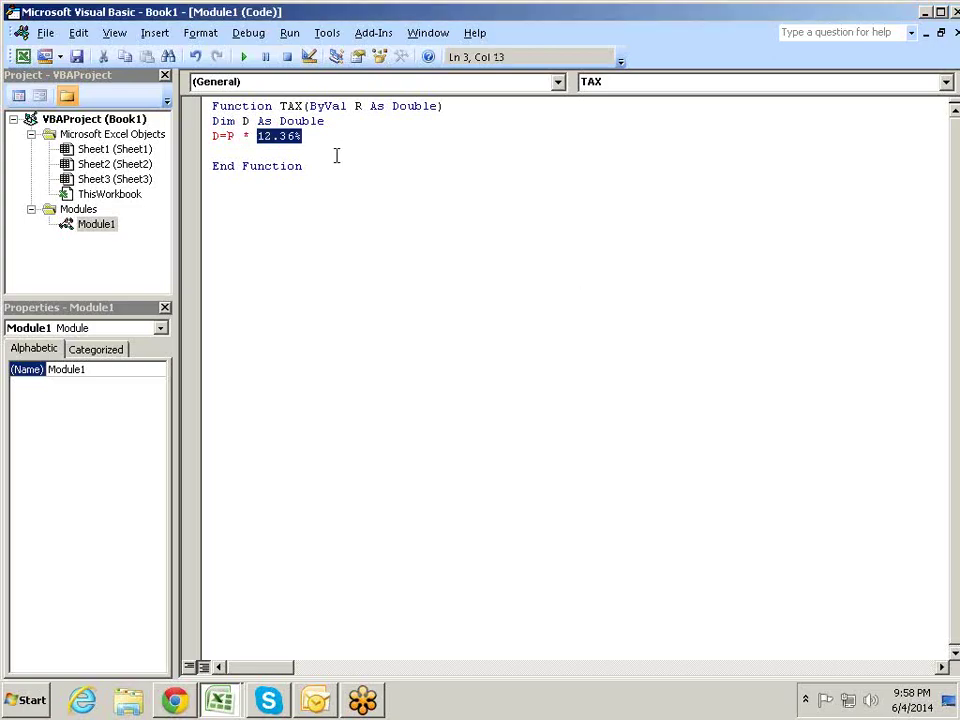
key("Left")
key("Left")
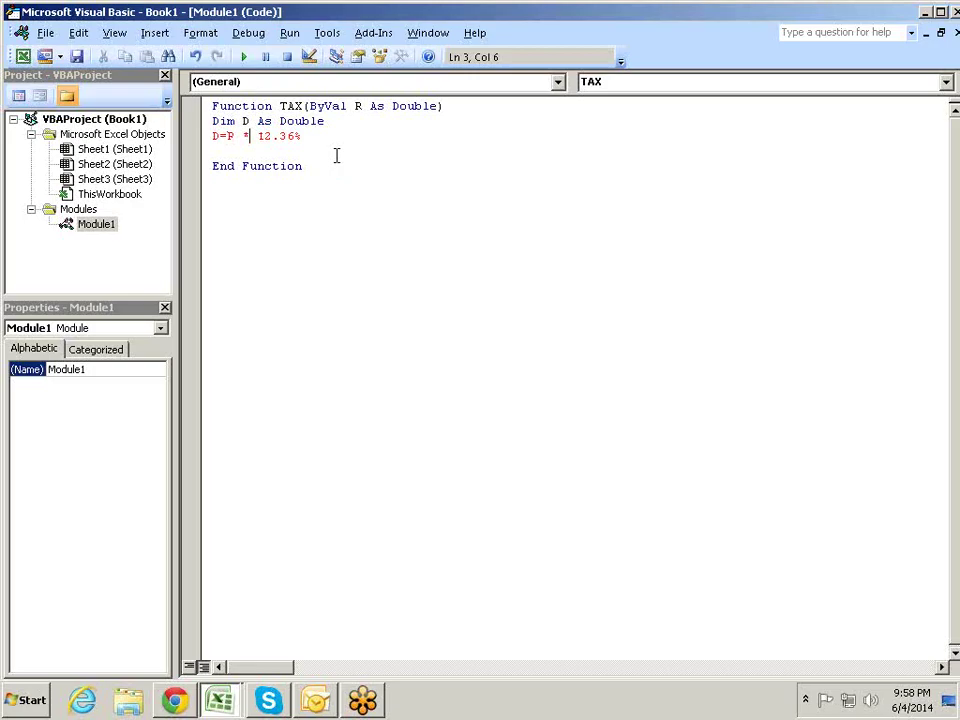
Step: Delete the percent sign so the line reads D = R * 12.36
key("Right")
key("Down")
key("Down")
key("Up")
key("Up")
key("End")
key("BackSpace")
key("Down")
left_click(293, 136)
key("Right")
key("Left")
key("Left")
key("Left")
key("Left")
key("Right")
key("Right")
Step: Rewrite the rate as (12.36 / 100) so the line reads D = R * (12.36 / 100)
type("(")
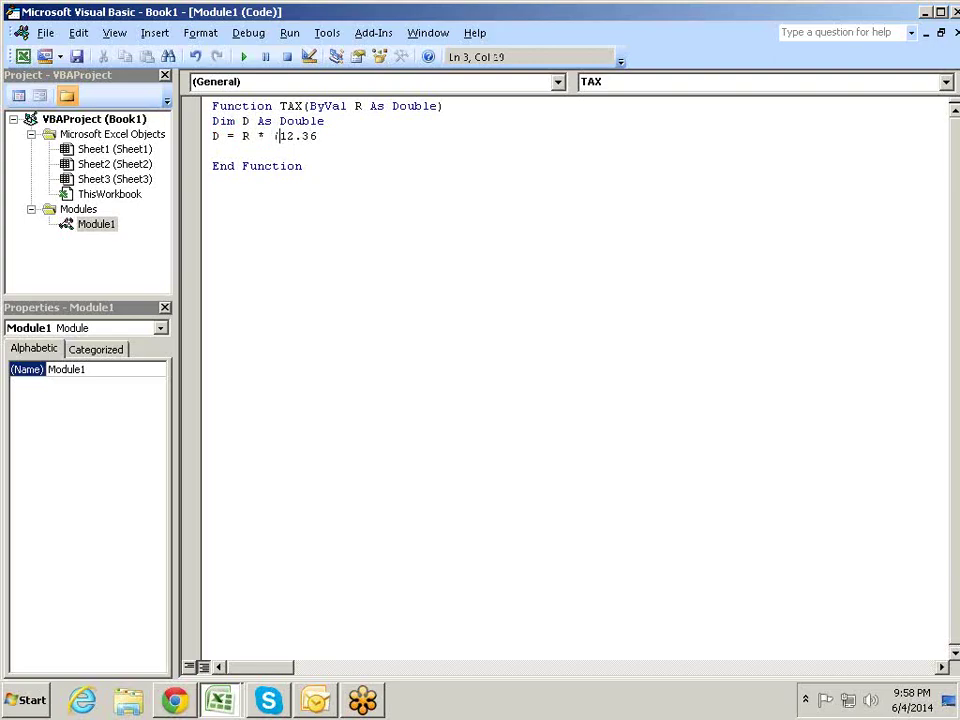
left_click(339, 165)
key("Return")
type("/ 100)")
key("Down")
left_click(353, 135)
key("Down")
Step: Replace D with TAX so the function returns TAX = R * (12.36 / 100)
left_click(353, 136)
left_click(344, 136)
key("Left")
key("Left")
key("Left")
key("Left")
key("Right")
key("Left")
key("Delete")
type("TAX")
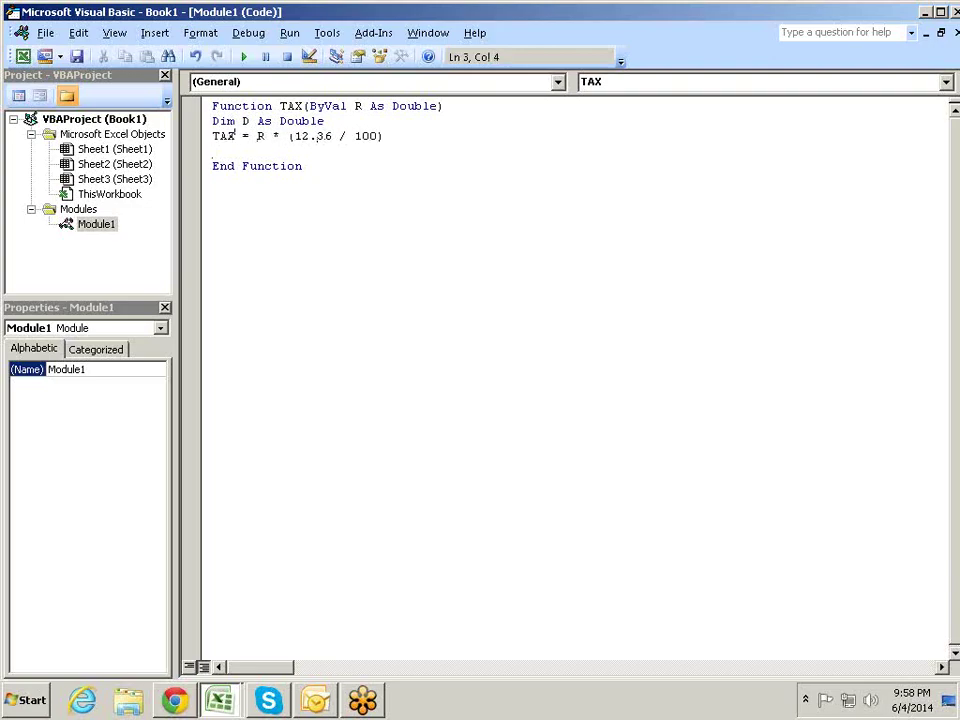
Step: Delete the unused Dim D As Double declaration and return to Excel
left_click(220, 121)
left_click_drag(213, 121, 324, 121)
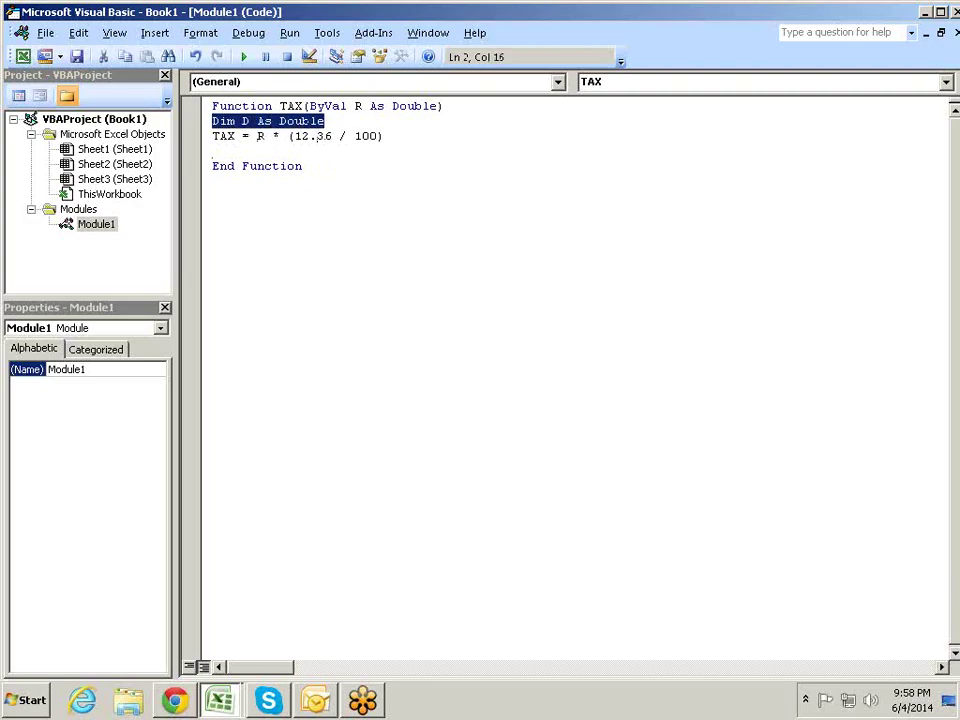
key("Delete")
key("Down")
key("Down")
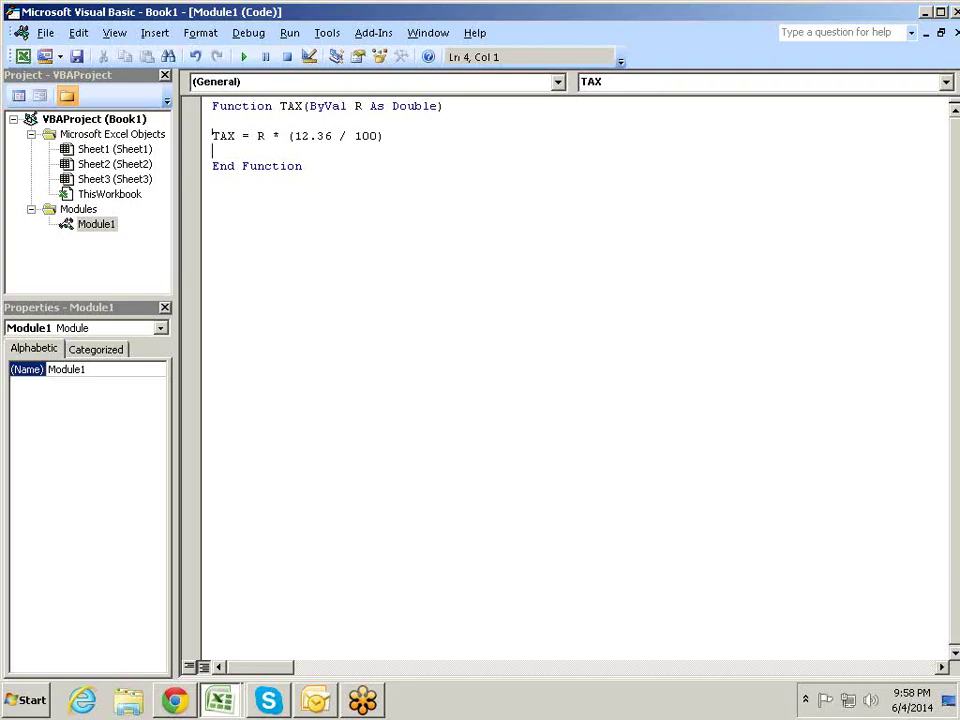
key("alt+F11")
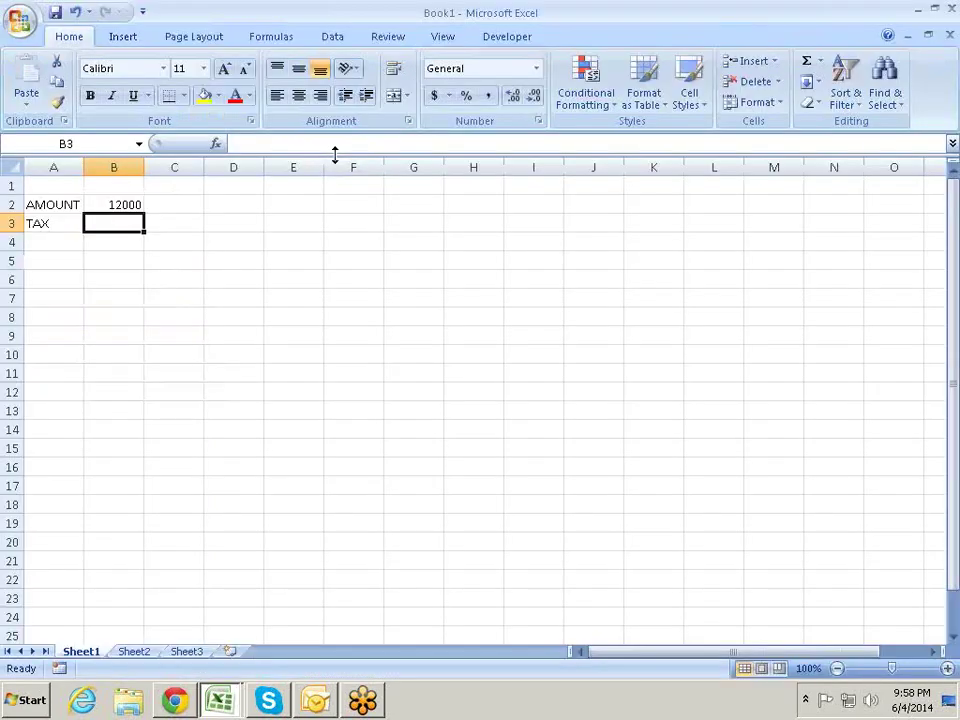
Step: Enter =TAX(B2) in B3 so it returns the tax on the amount, 1483.2
type("=TAX(")
key("Up")
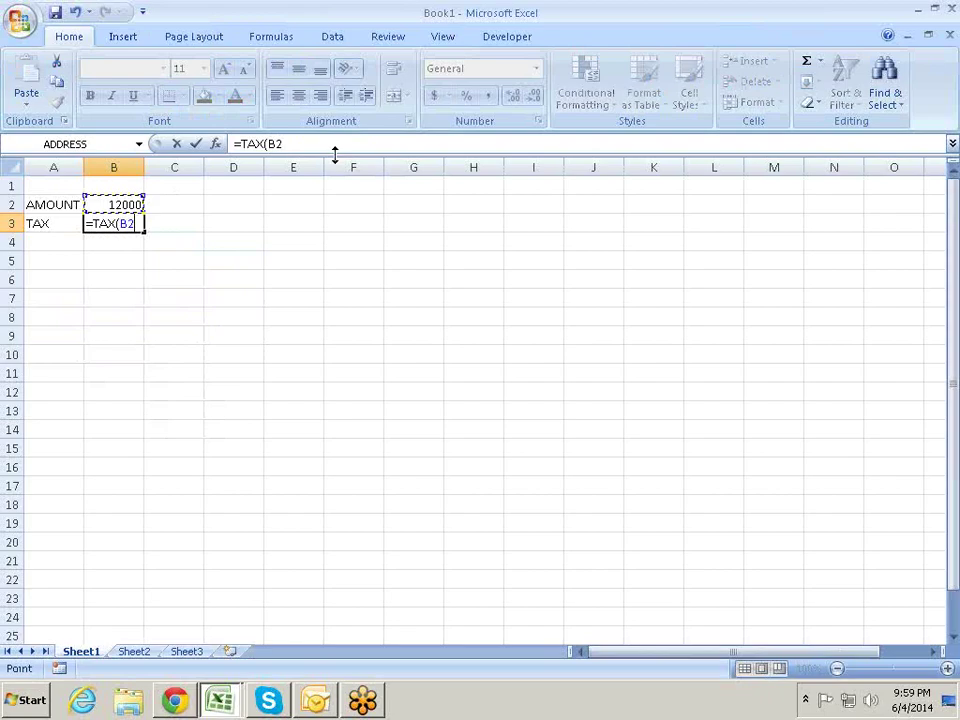
key("Return")
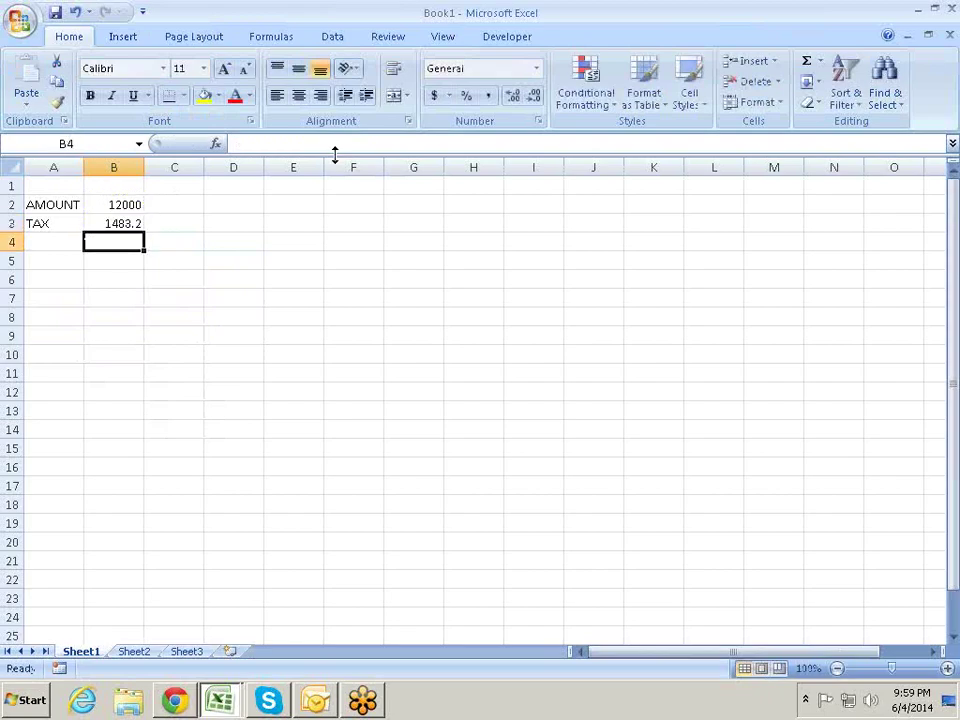
key("Up")
Step: Review the TAX function header and its return-value line in Module1
key("alt+Tab")
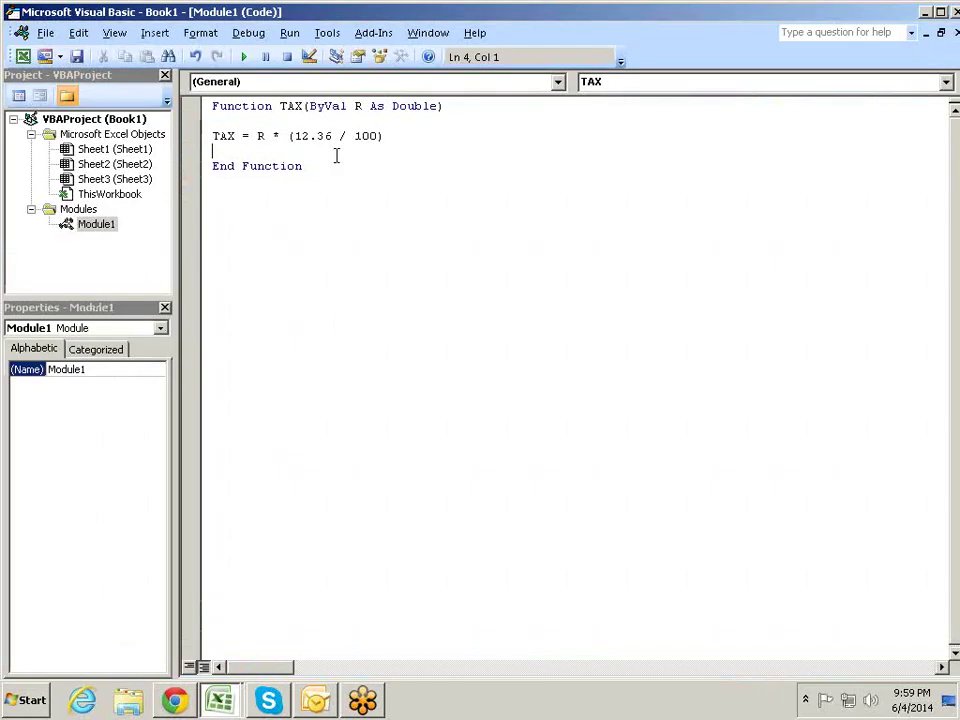
double_click(290, 106)
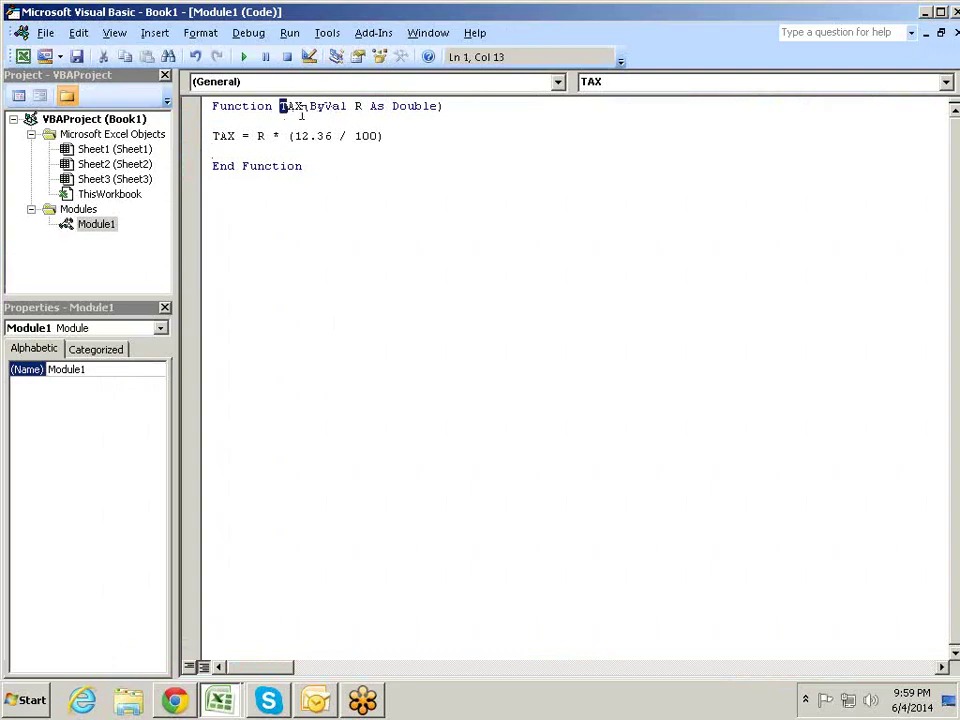
left_click(214, 136)
left_click_drag(214, 135, 234, 140)
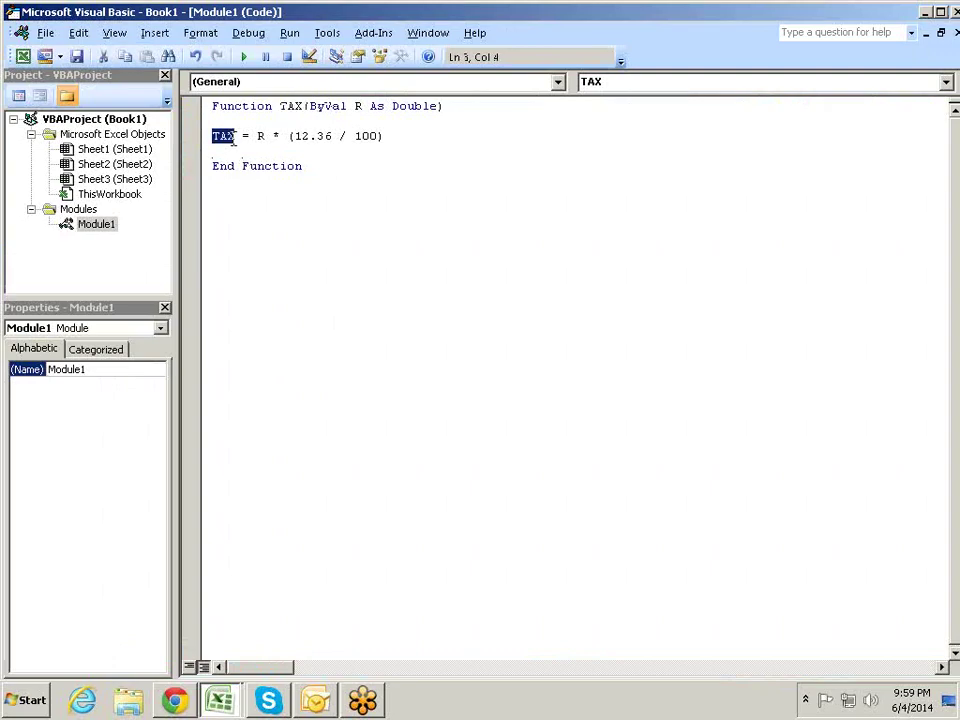
left_click(264, 140)
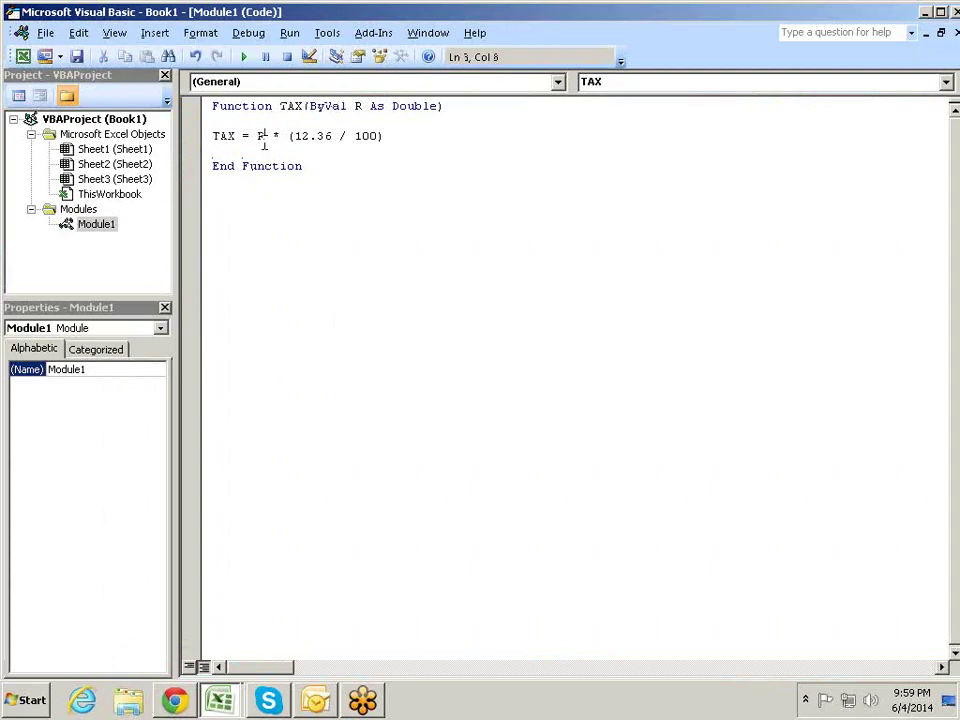
Step: Check B3's =TAX(B2) formula without changing it, then go to the end of the TAX function
key("alt+Tab")
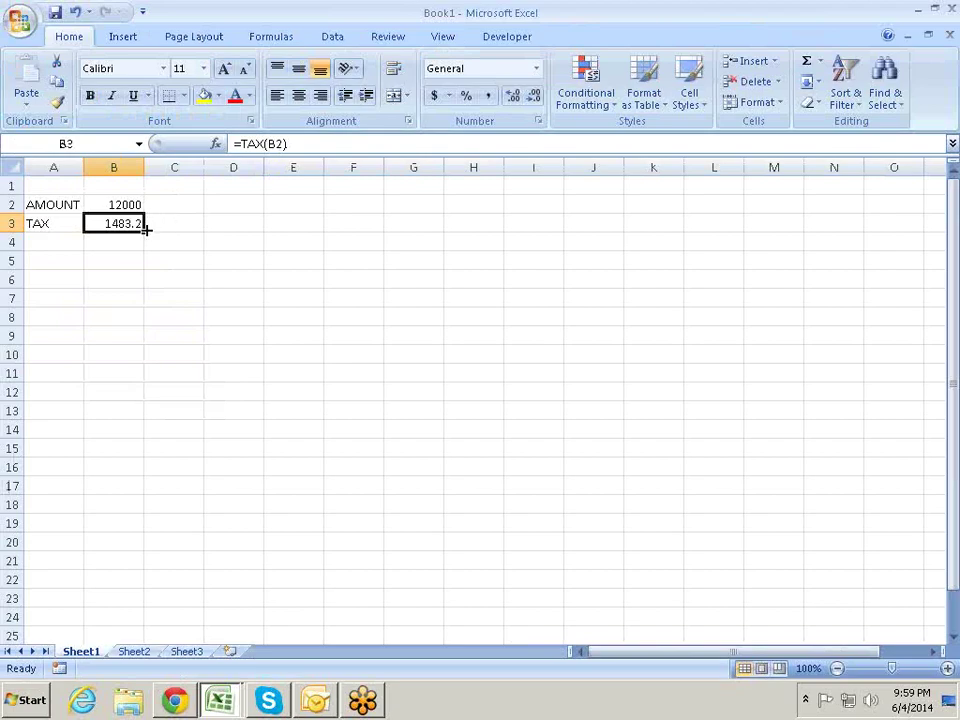
key("F2")
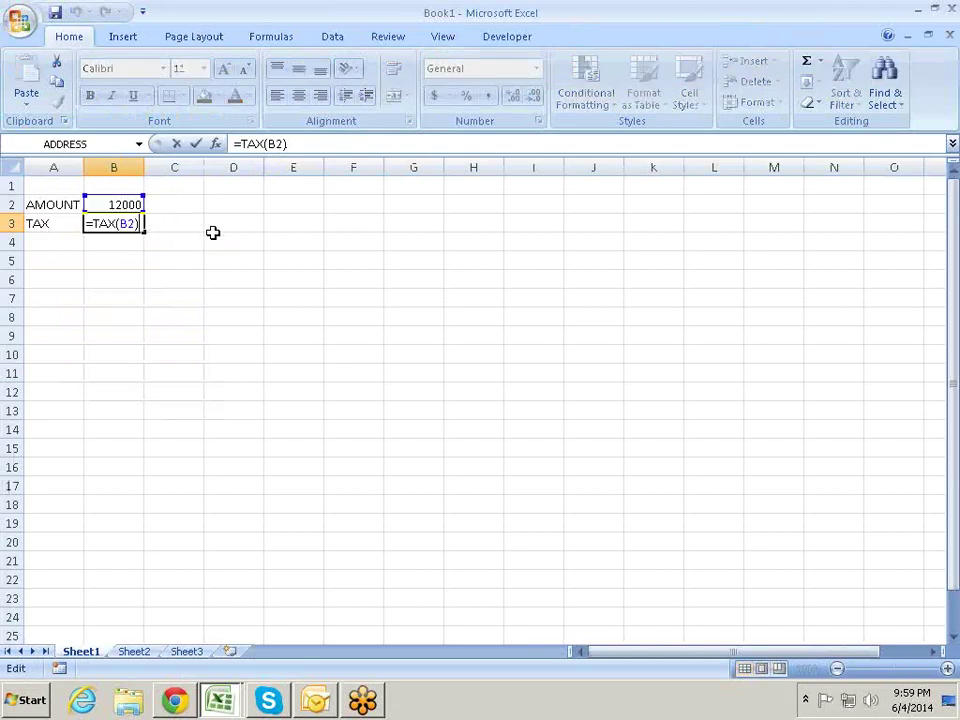
key("Escape")
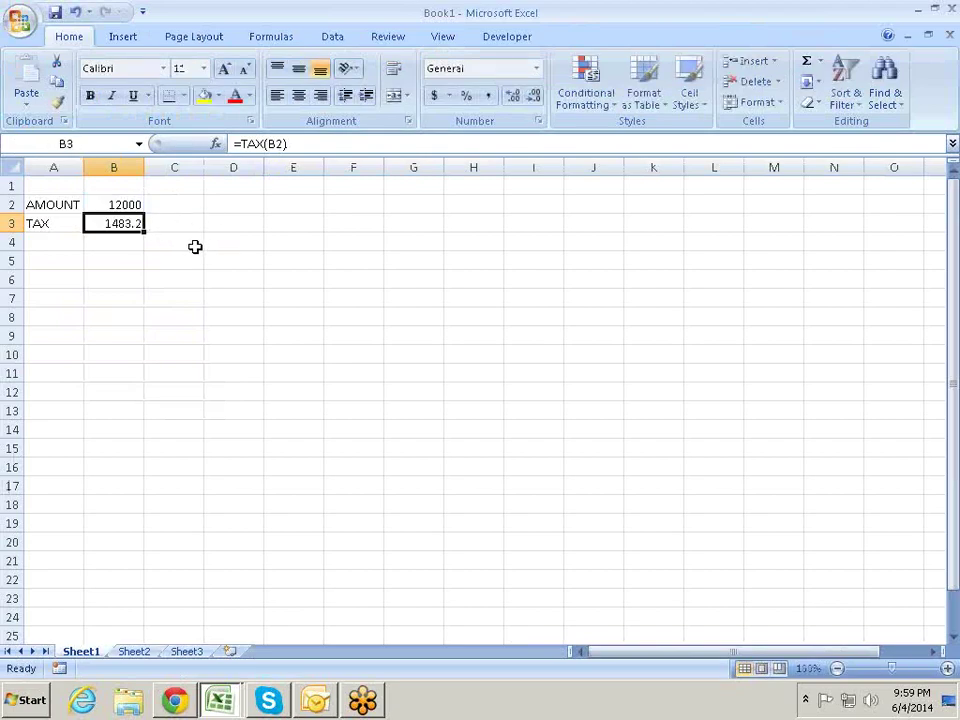
key("alt+Tab")
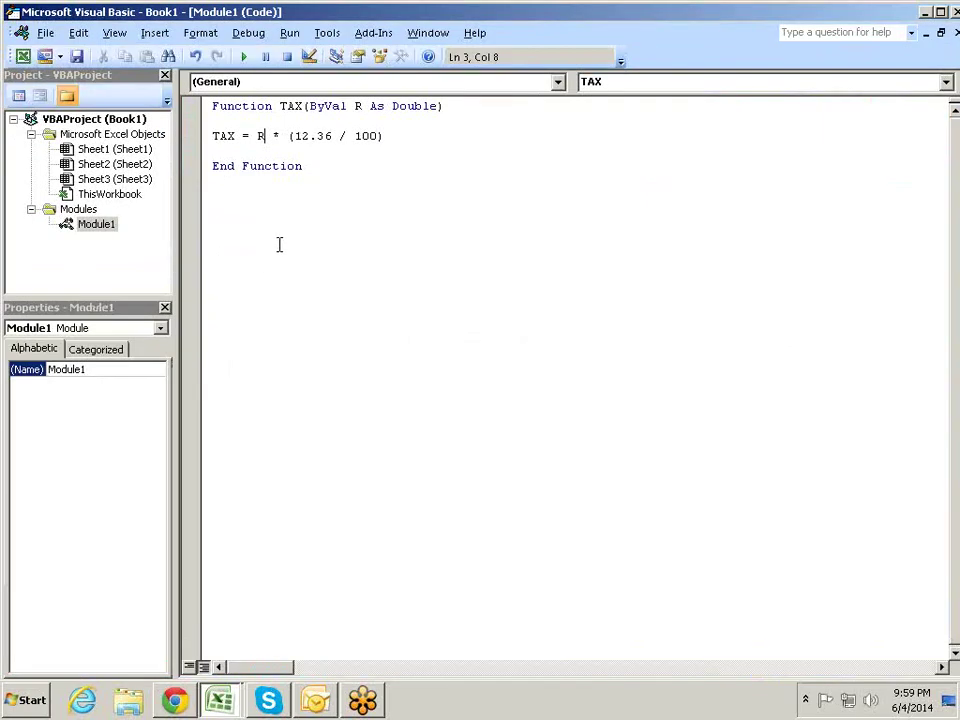
left_click(343, 168)
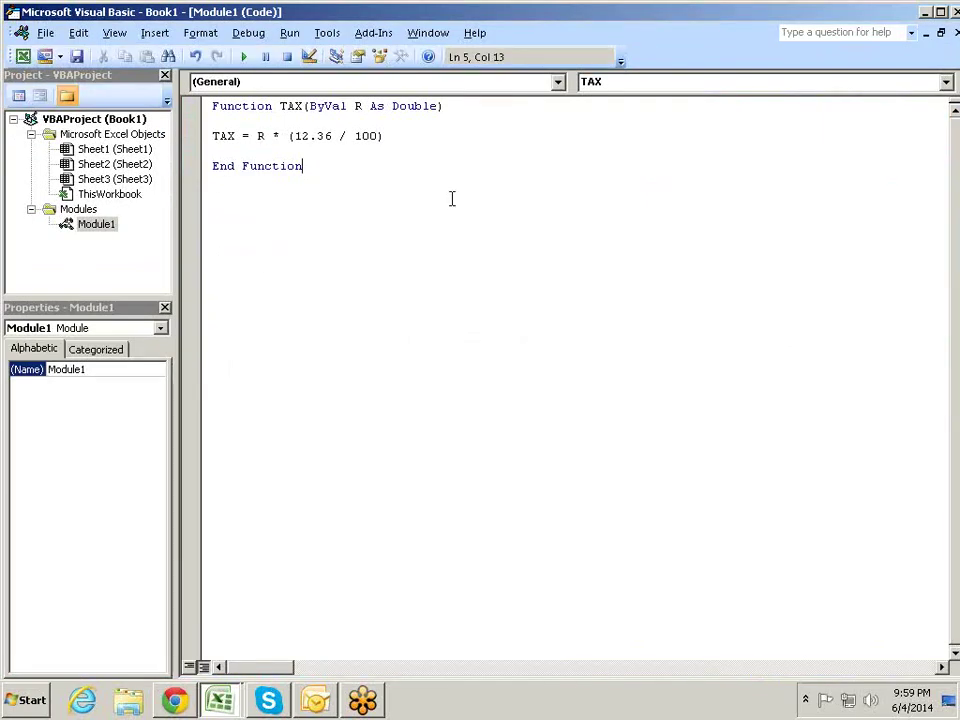
Step: Create an empty Sub ABC() procedure below End Function, correcting the typo 'ABVC'
key("Return")
key("Return")
key("Return")
type("SUB ")
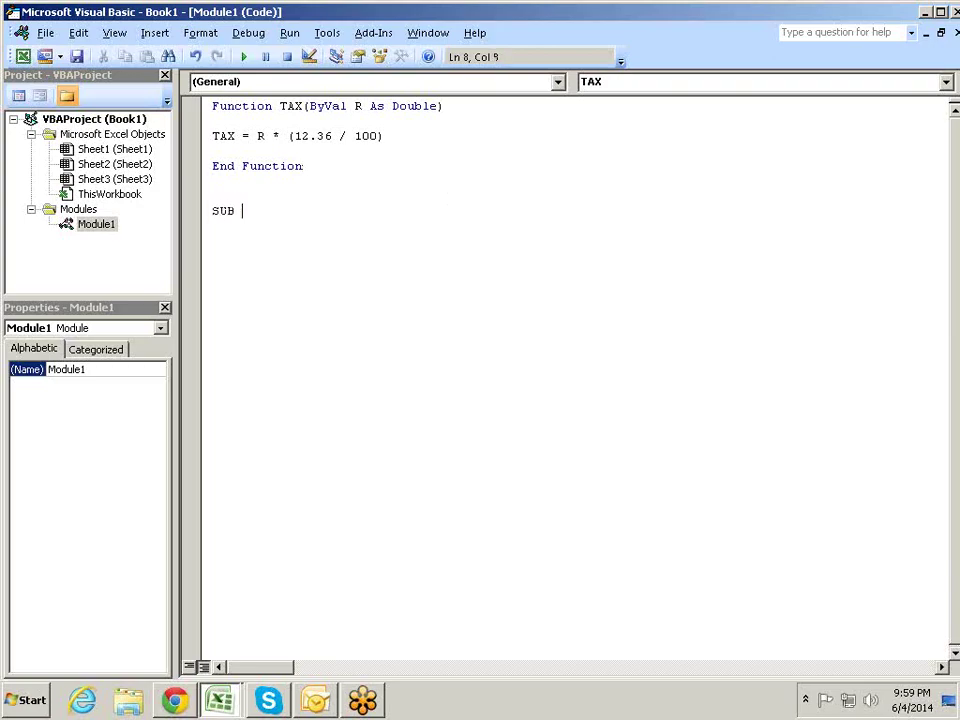
type("ABVC")
key("BackSpace")
key("BackSpace")
type("C")
key("Return")
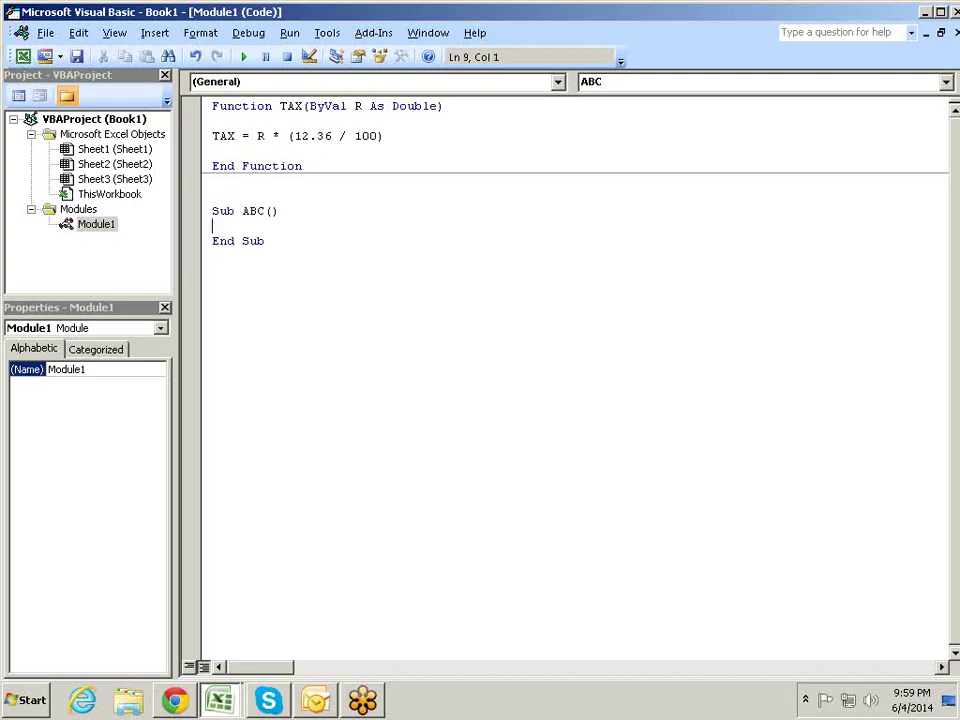
key("Return")
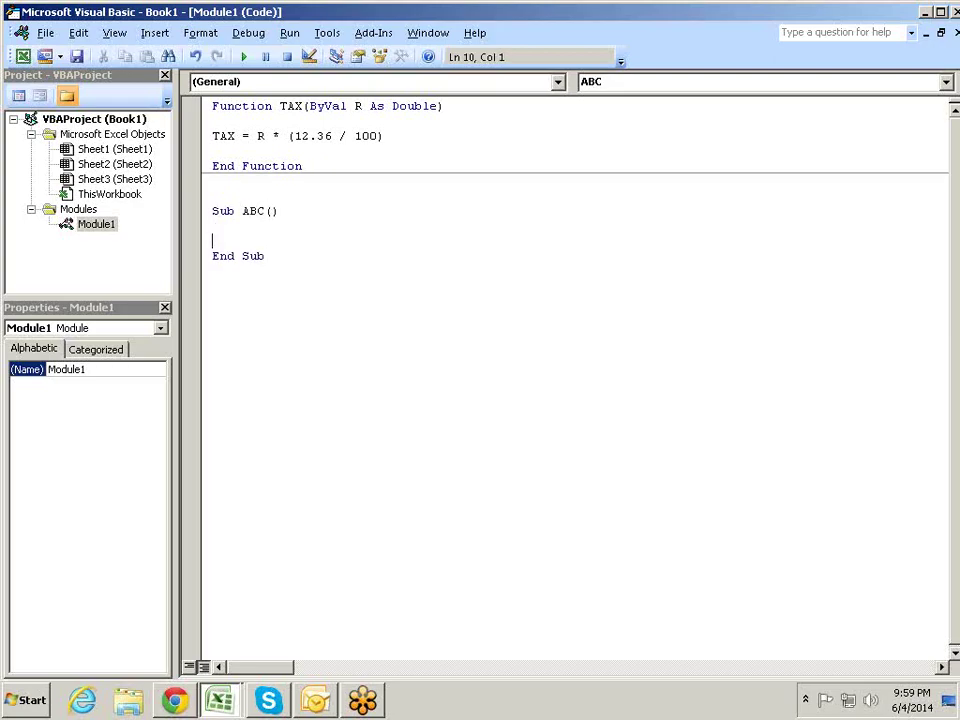
Step: Look over the AMOUNT 12000 and TAX 1483.2 cells in the worksheet
key("alt+F11")
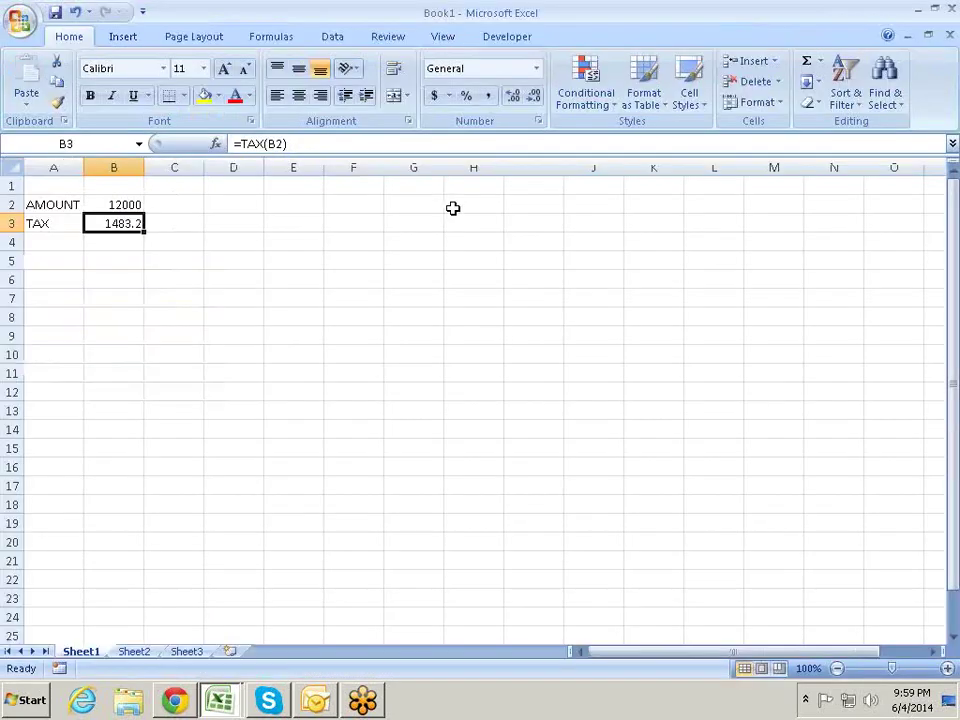
key("Up")
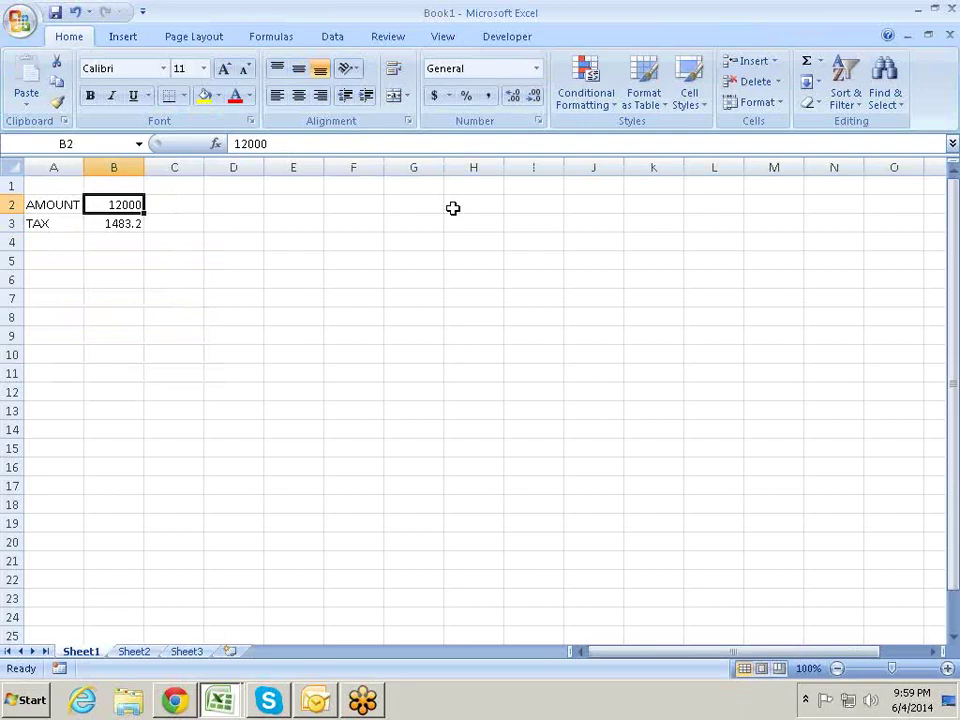
key("Down")
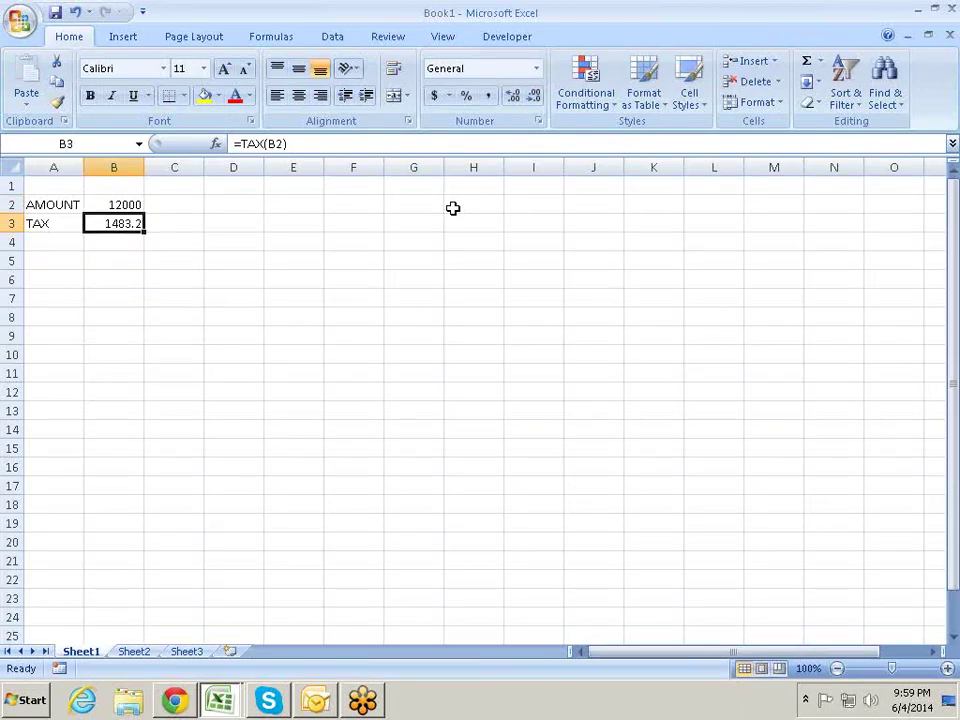
key("alt+Tab")
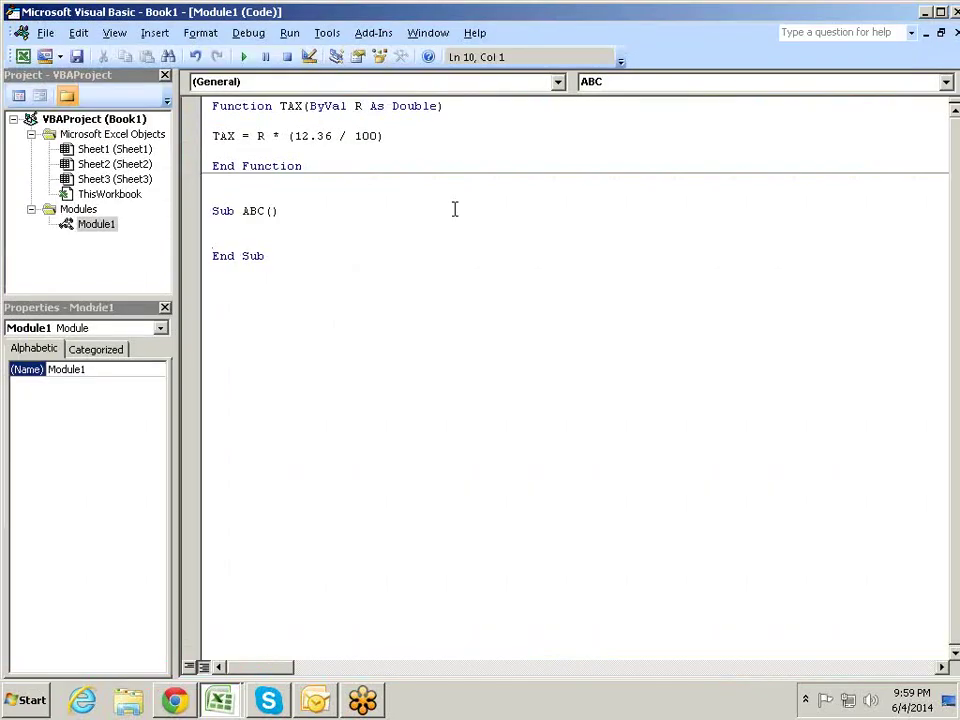
key("alt+Tab")
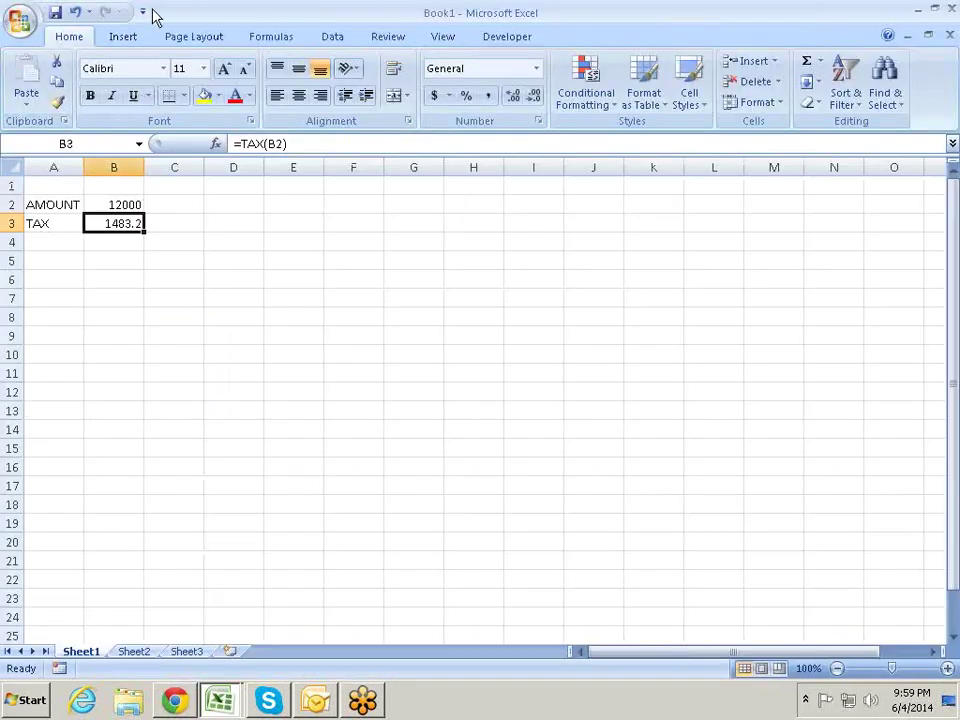
Step: Draw a rectangle shape beside the AMOUNT and TAX figures
left_click(130, 34)
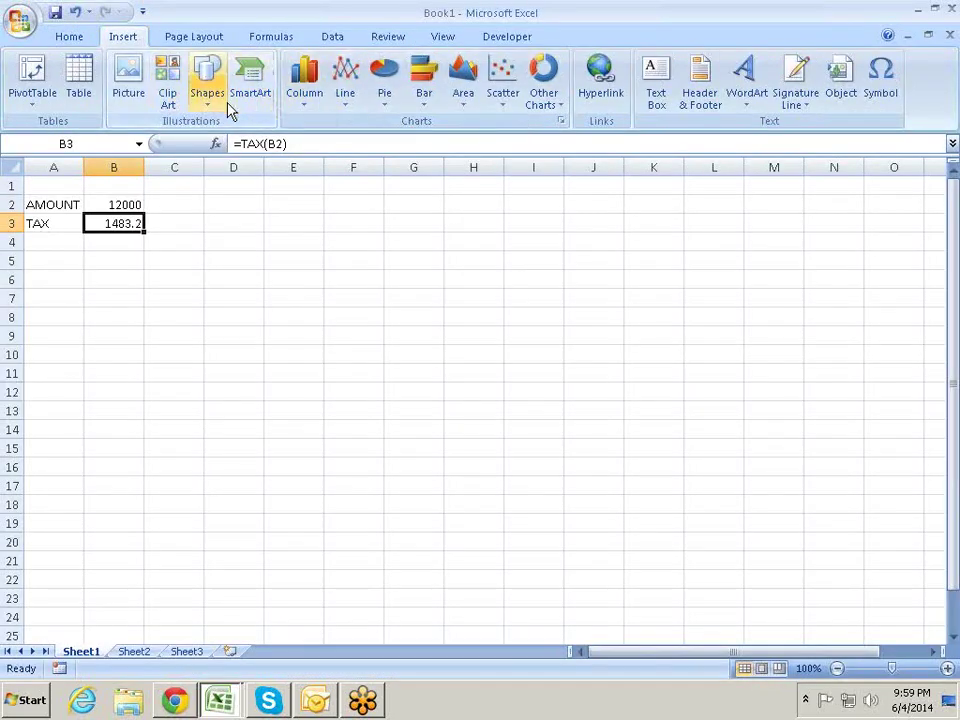
left_click(216, 100)
left_click(218, 142)
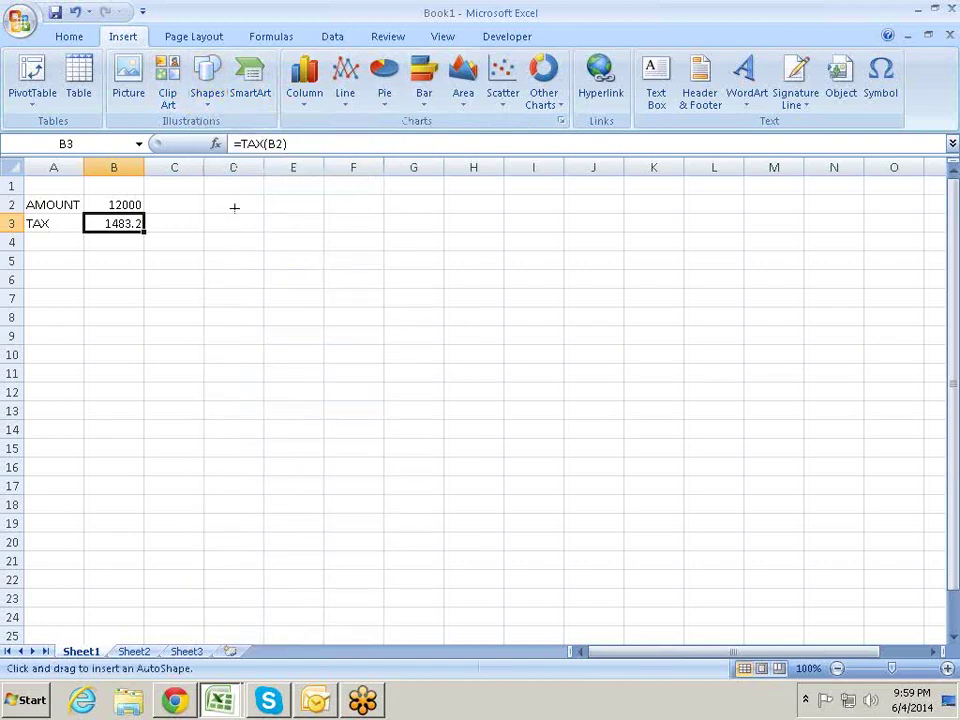
left_click_drag(255, 193, 358, 232)
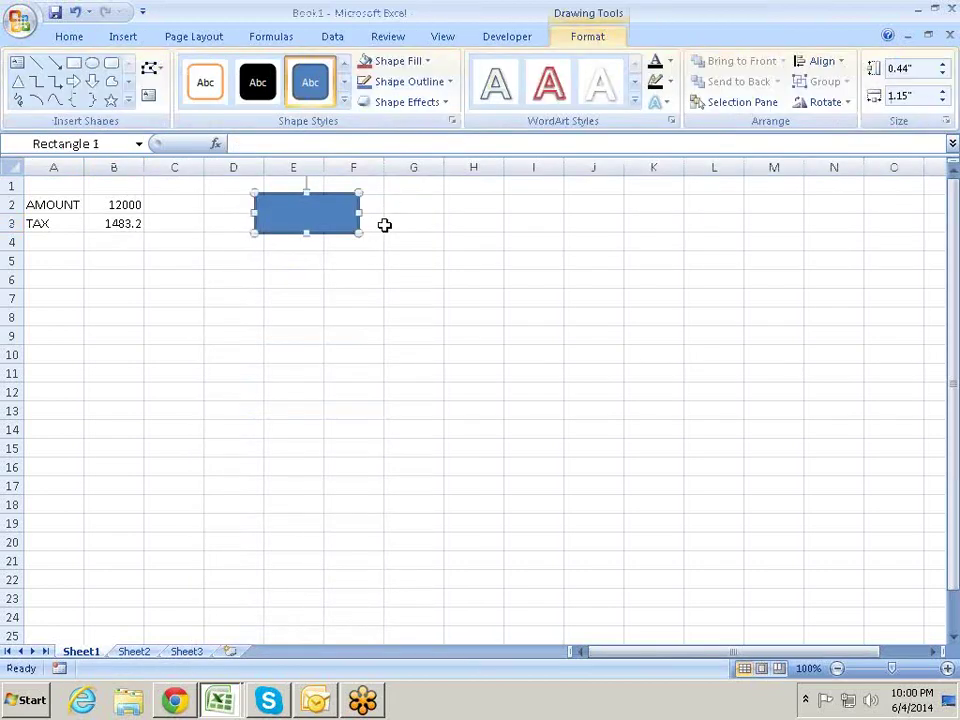
Step: Label the rectangle 'CLICK ME', fixing the lowercase first letter
type("cLICK")
type(" ME")
key("BackSpace")
key("BackSpace")
key("BackSpace")
type("ME")
key("Home")
key("Delete")
key("shift+F10")
key("Escape")
type("C")
left_click_drag(350, 280, 386, 285)
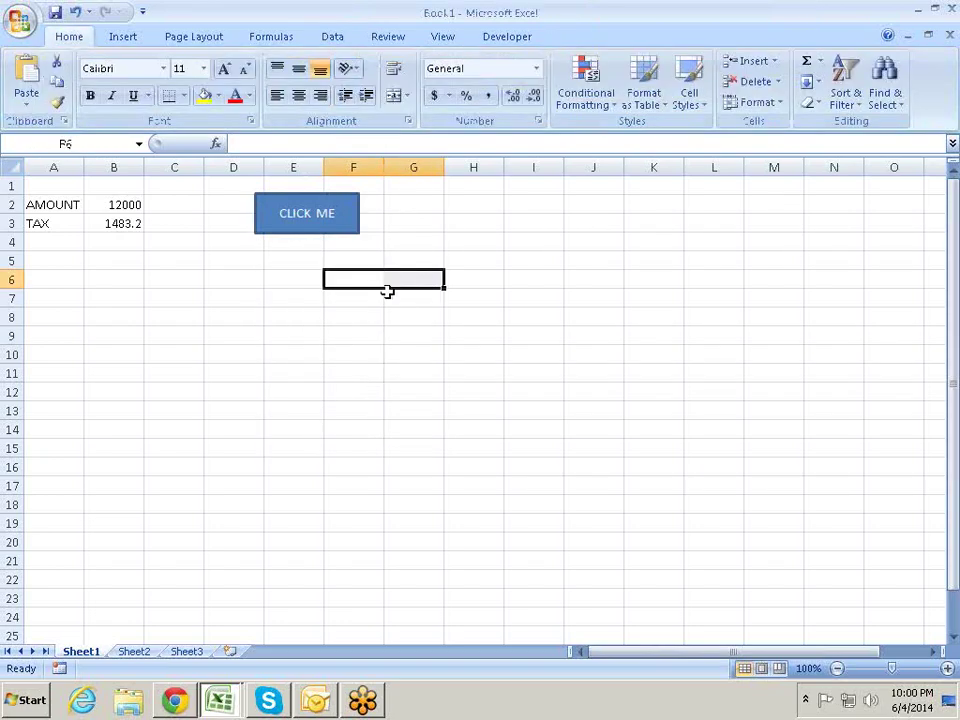
Step: Assign the ABC macro to the CLICK ME shape
right_click(327, 210)
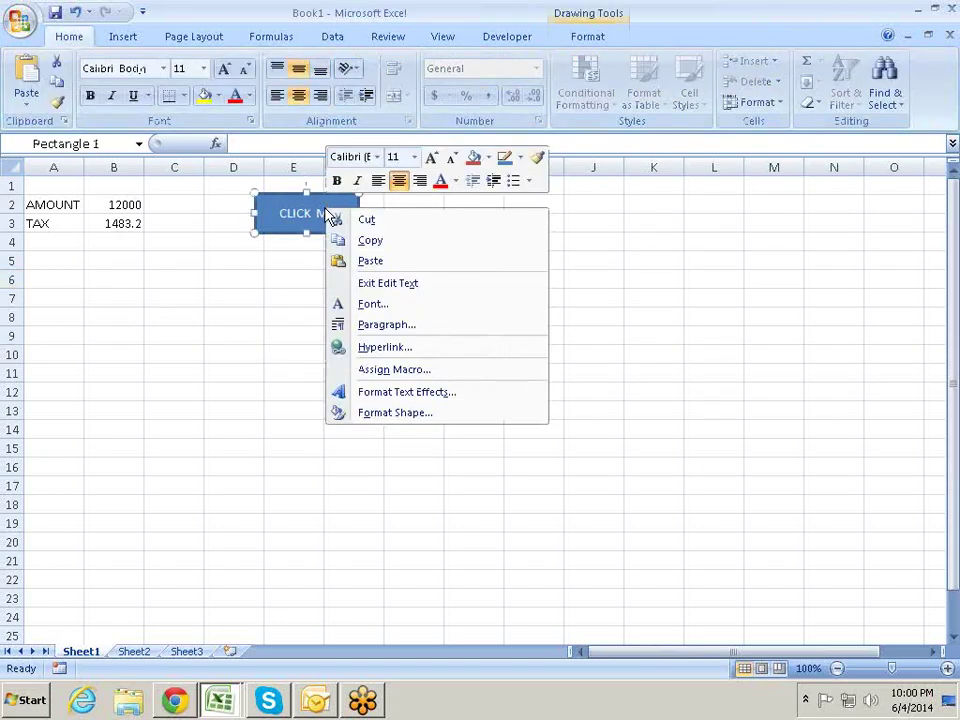
left_click(385, 370)
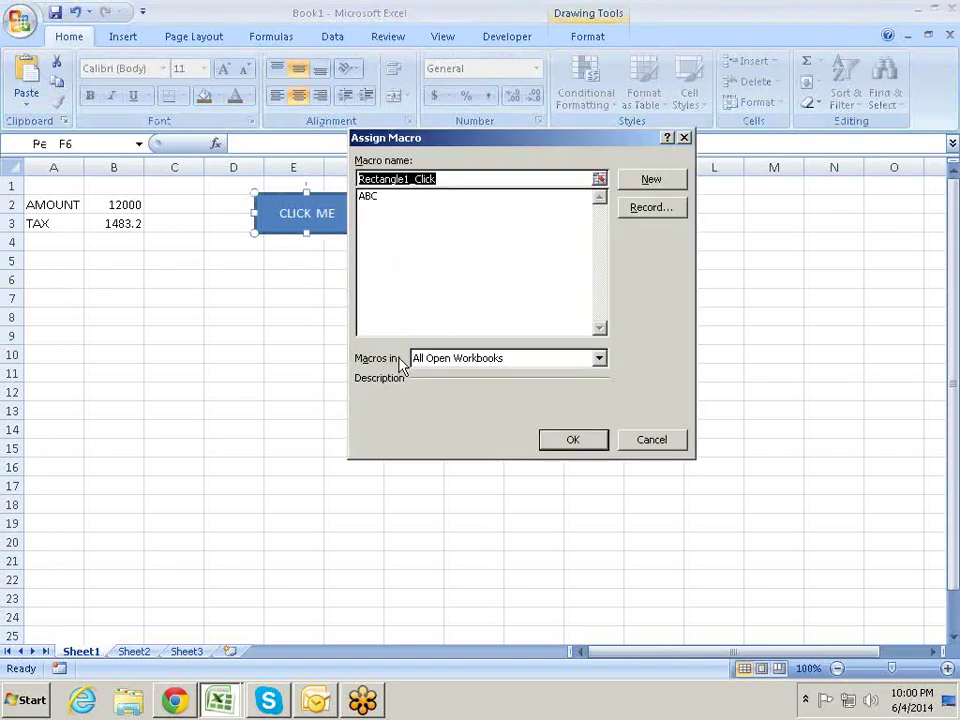
left_click(369, 198)
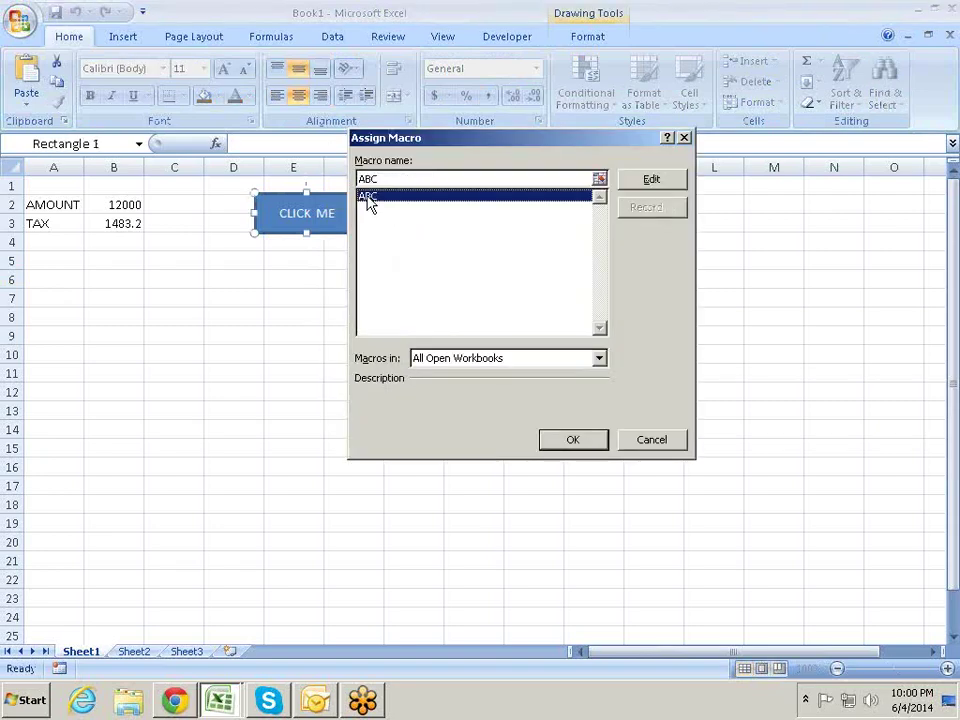
left_click(572, 440)
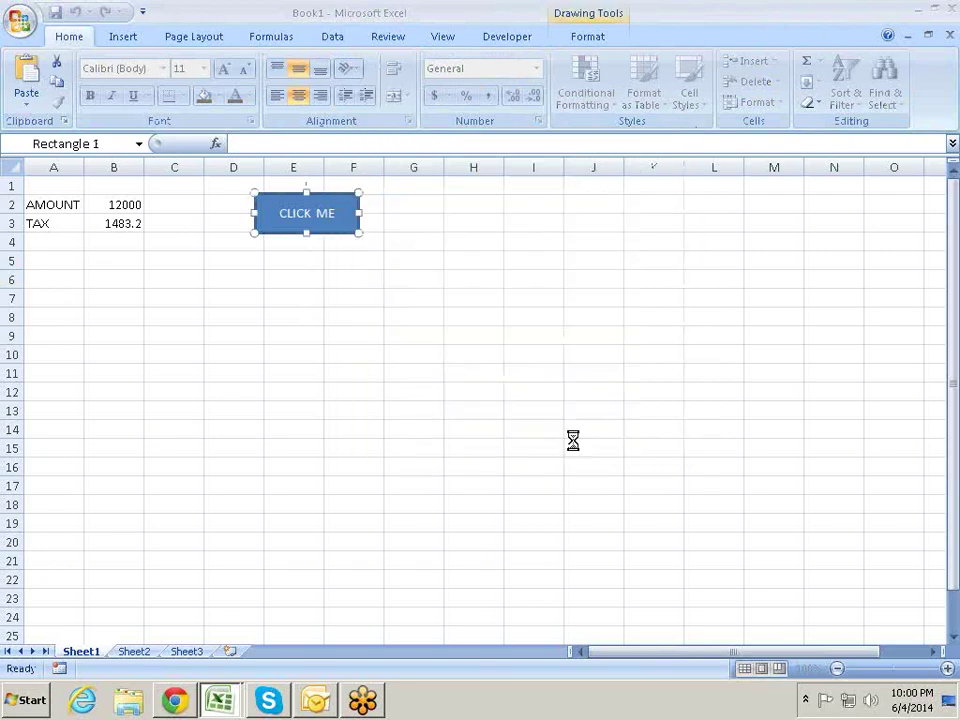
left_click(354, 340)
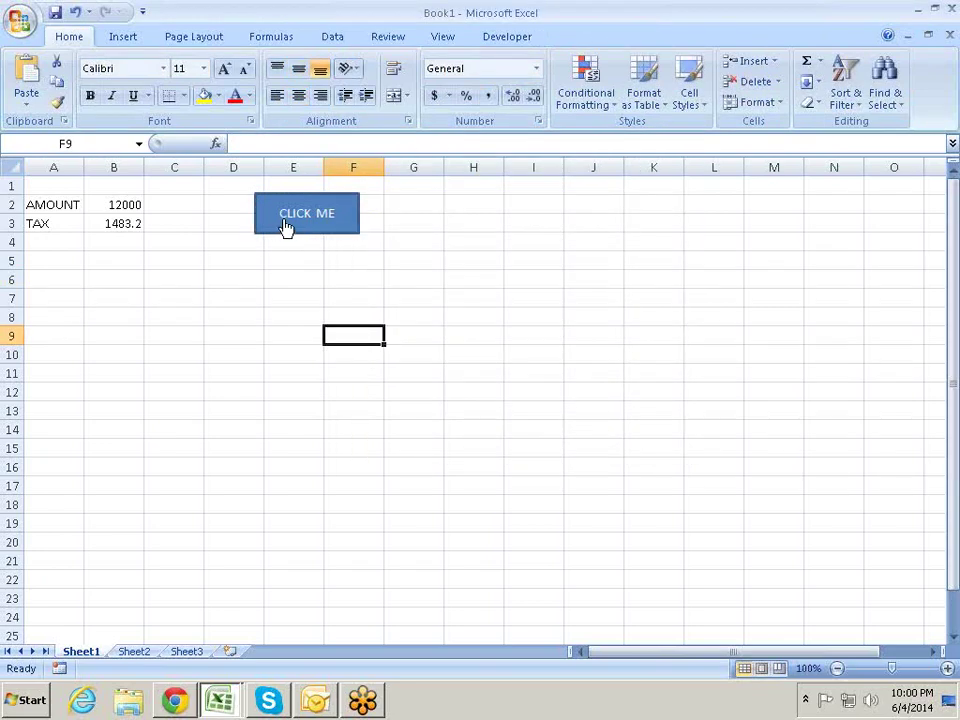
key("alt+F11")
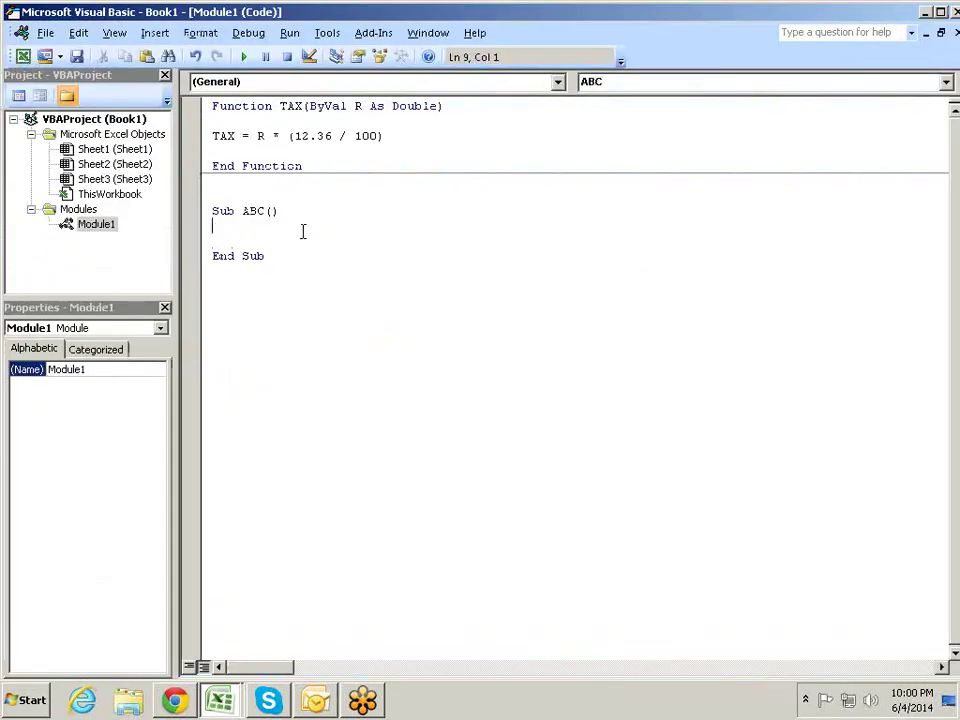
Step: In Sub ABC, write TAX(Range("B2").Value), adding the missing closing parenthesis after the compile error
key("alt+Tab")
key("alt+Tab")
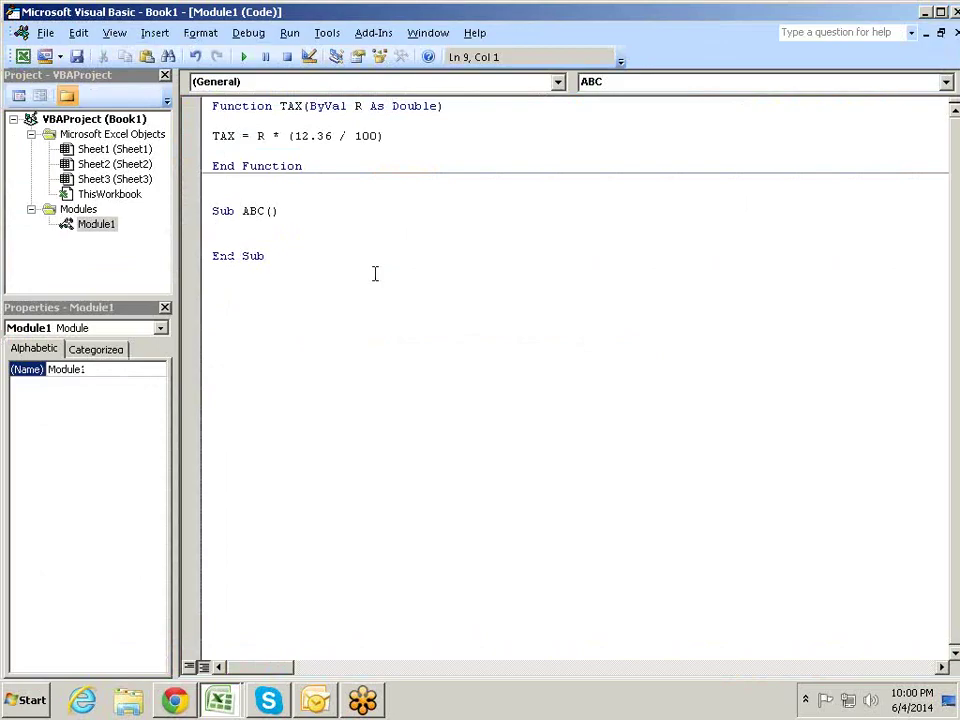
type("RANGE(")
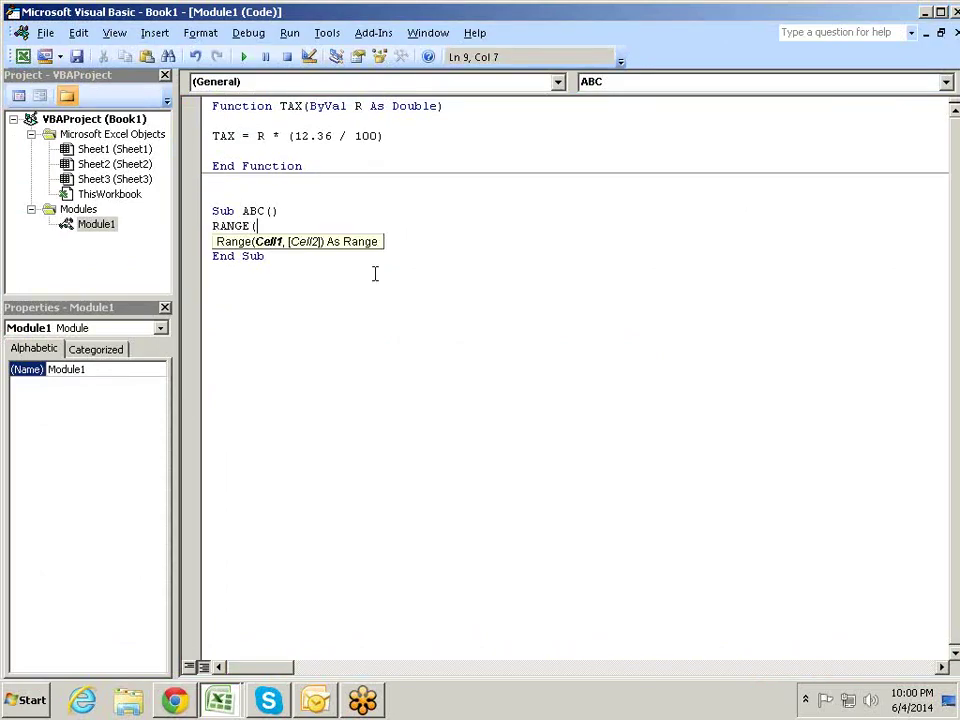
type("B")
key("BackSpace")
type("\"")
type("B2\").VAL")
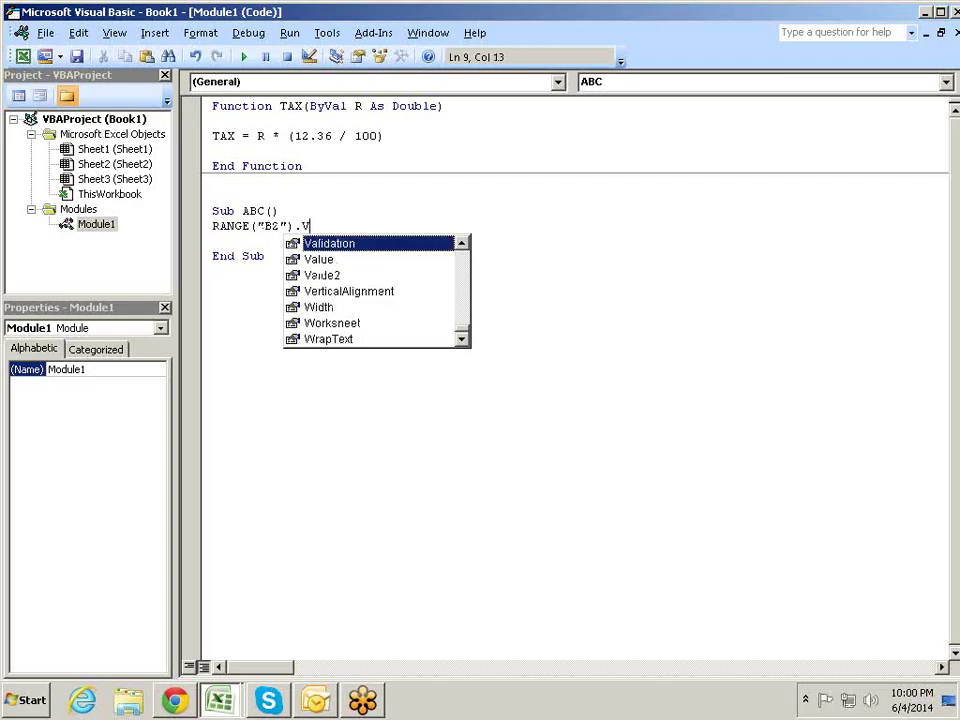
key("Down")
key("Tab")
key("Left")
key("Left")
key("Left")
key("Left")
key("Left")
key("Left")
key("Left")
key("Left")
key("Left")
key("Left")
key("Left")
key("Left")
key("Left")
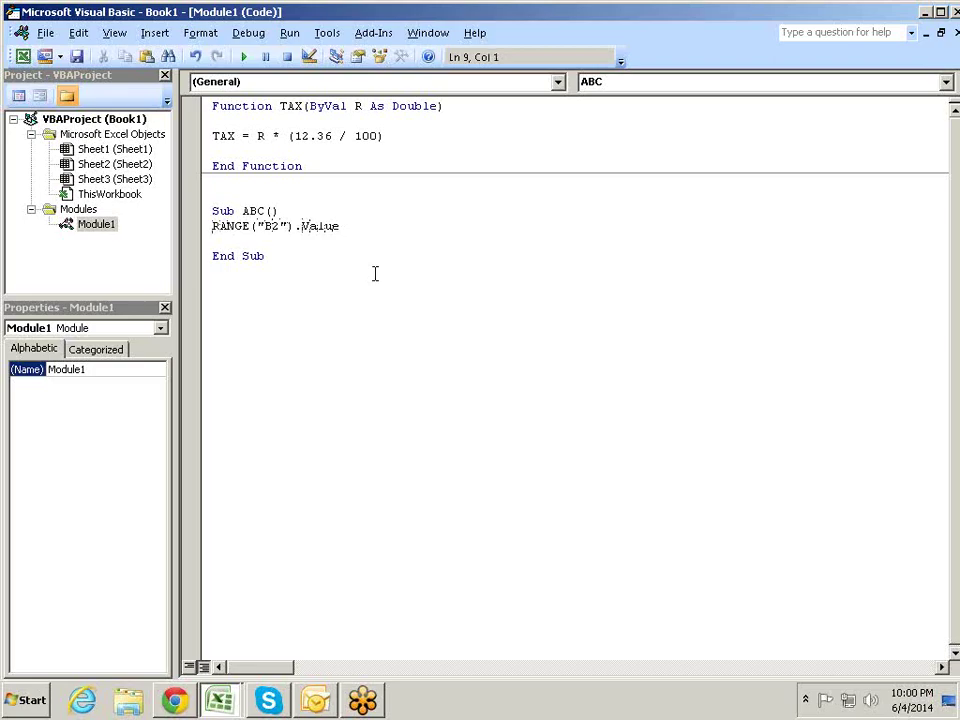
type("TAX")
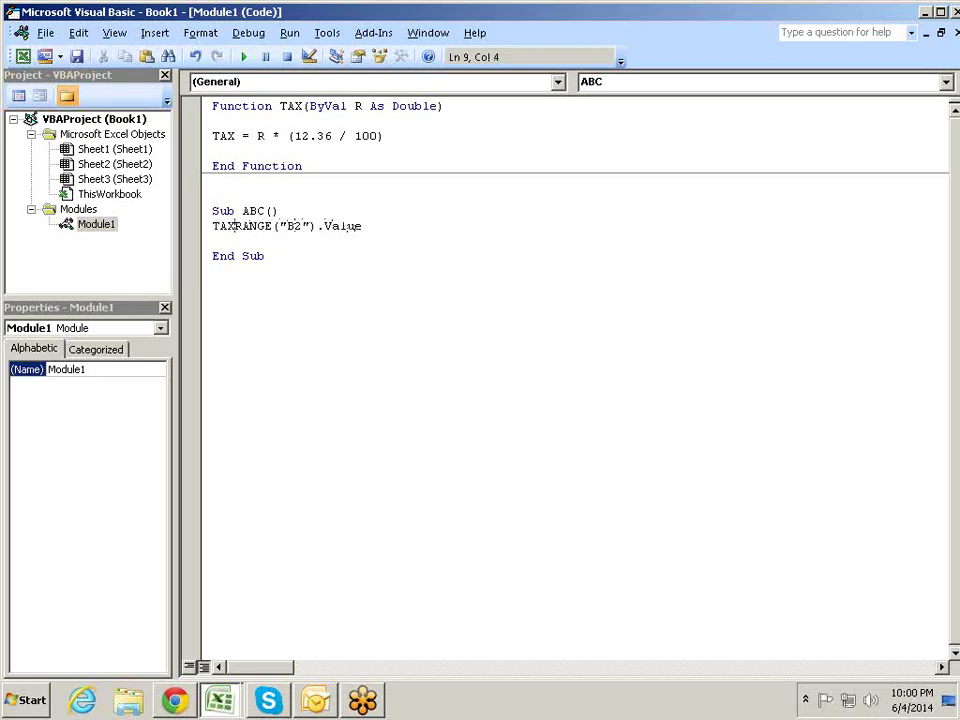
type("(")
key("BackSpace")
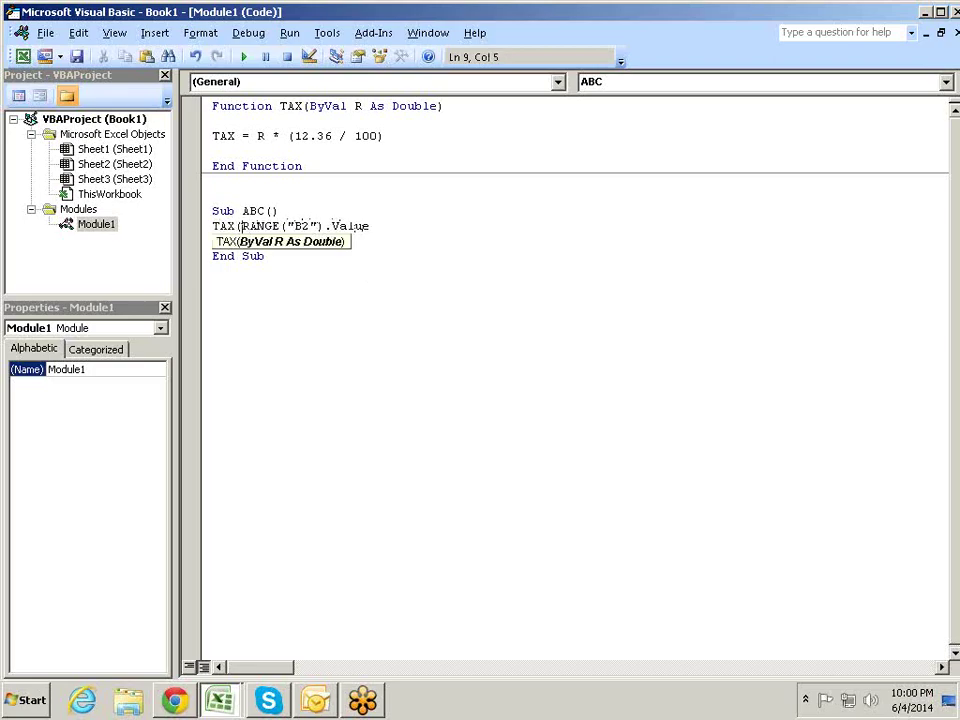
key("End")
left_click(374, 272)
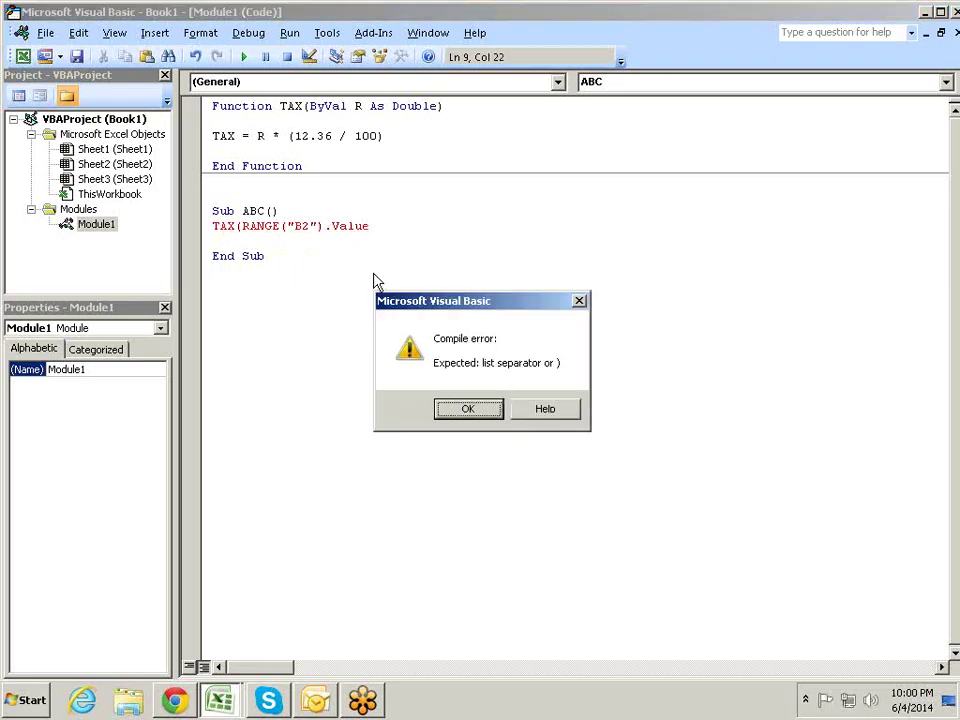
key("Escape")
type(")")
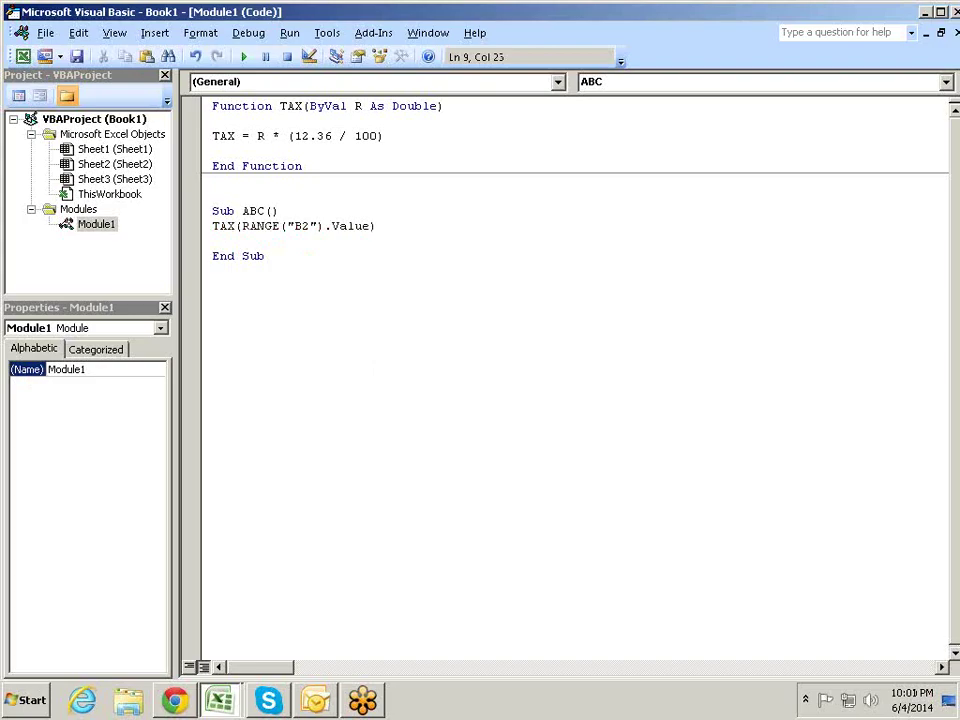
Step: Prefix the line with Range("B3").Value = so the result goes into B3
left_click(219, 226)
type("RANGE(")
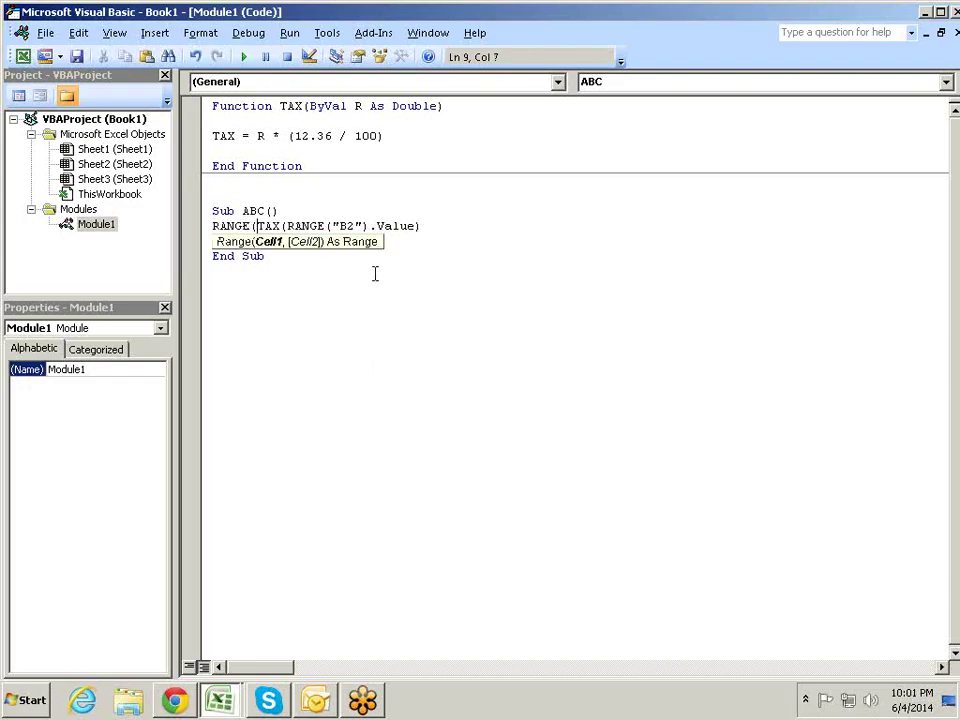
type("\"B3\")")
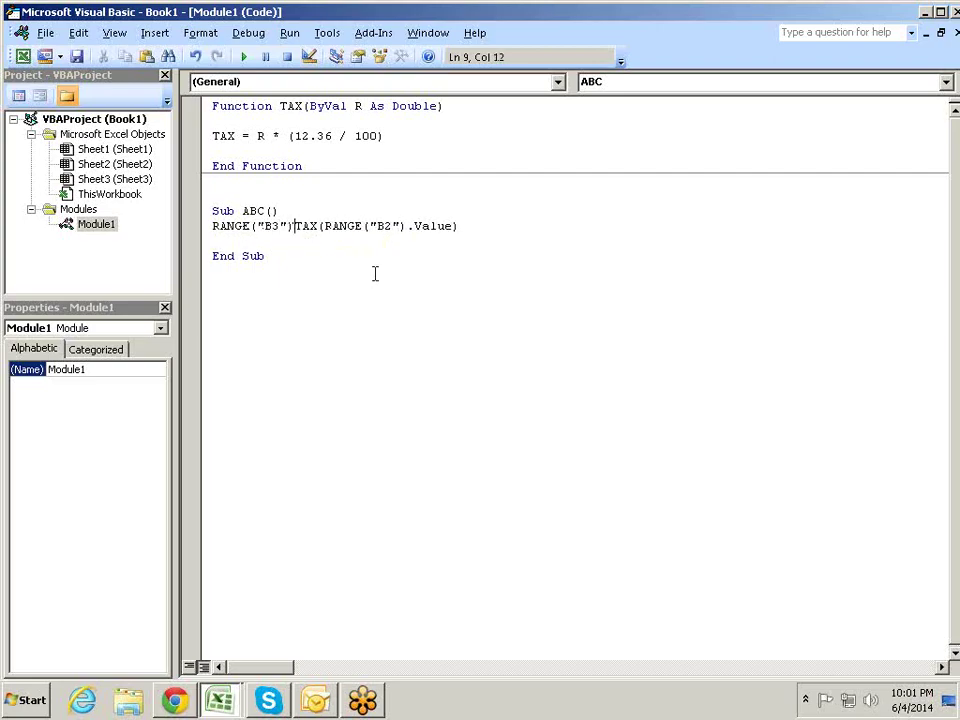
type(".VAL")
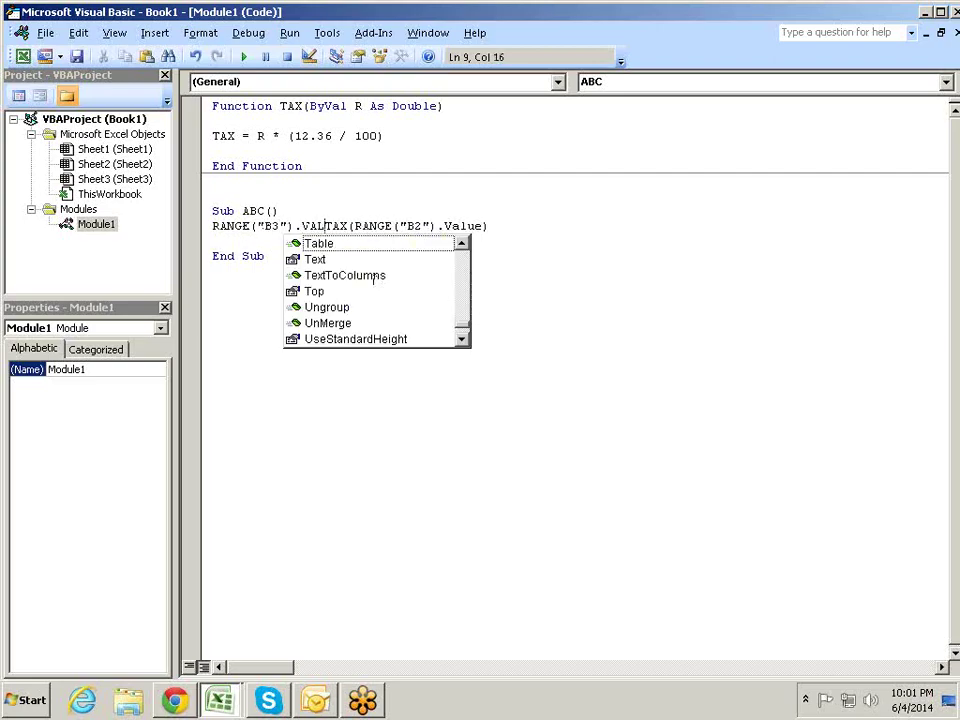
type("UETAX(RANGE")
key("BackSpace")
key("BackSpace")
type("E")
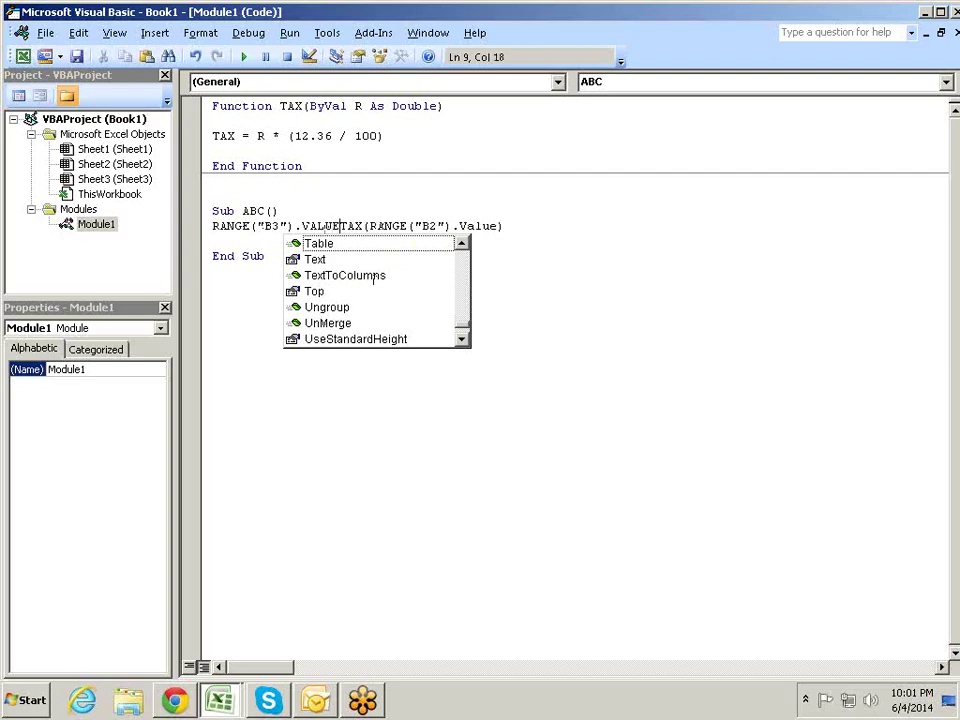
type("=")
key("Return")
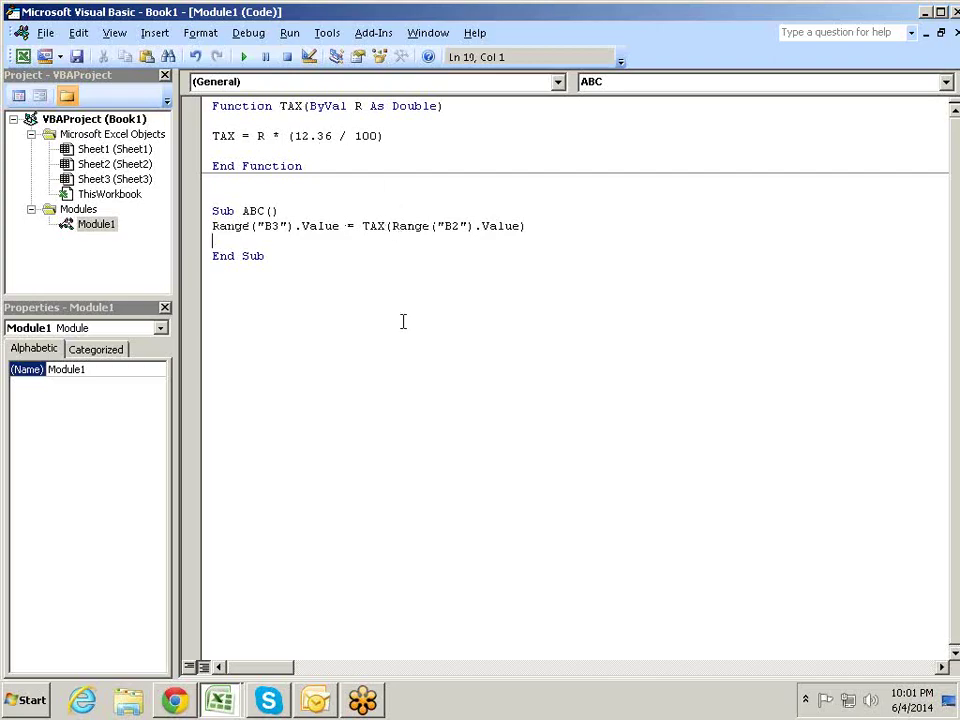
Step: Clear B3, enter 15000 in B2, and run CLICK ME so B3 shows 1854
key("alt+Tab")
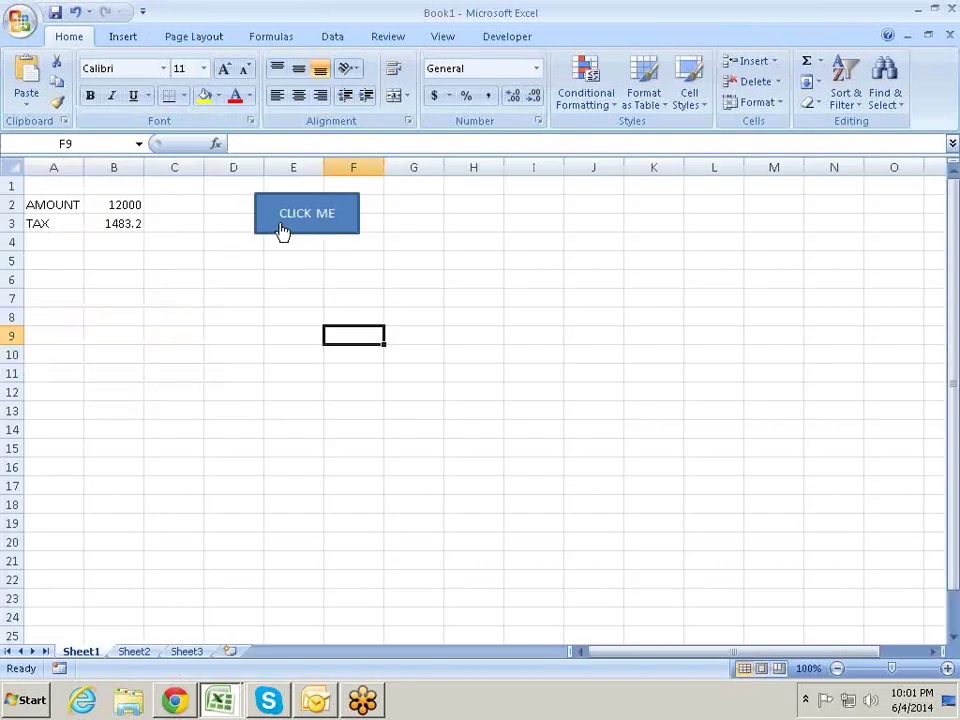
left_click(138, 224)
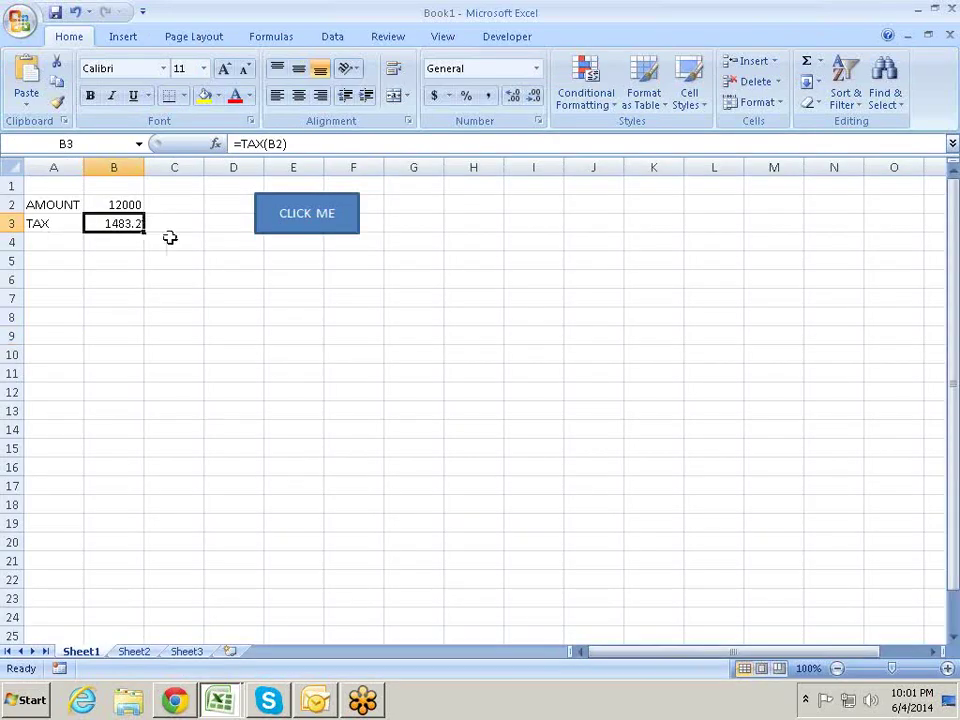
key("Delete")
key("Up")
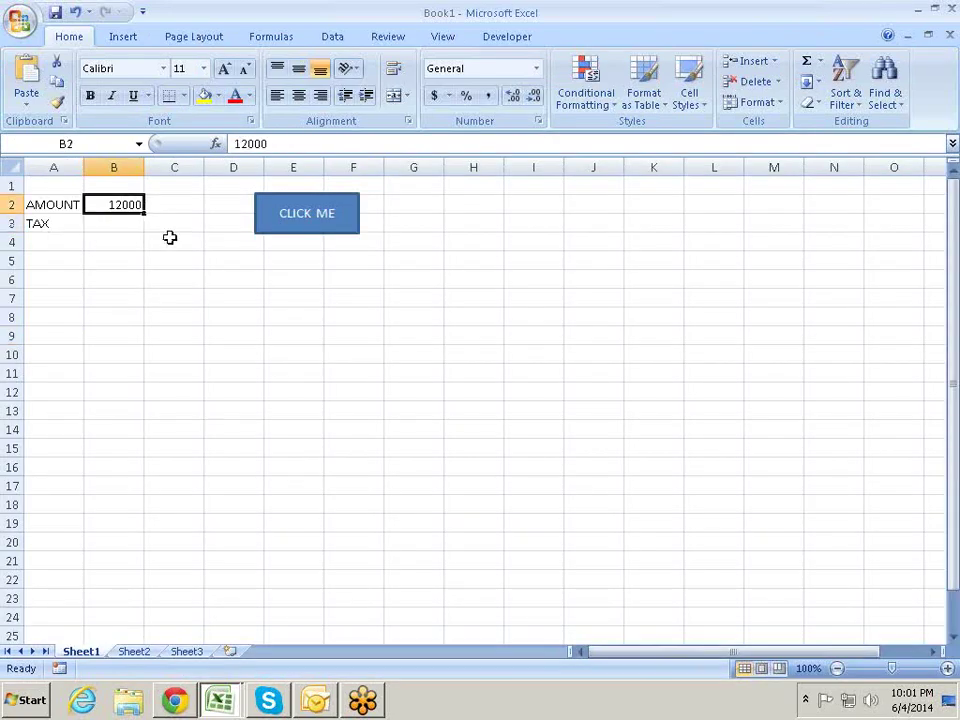
type("15000")
key("Return")
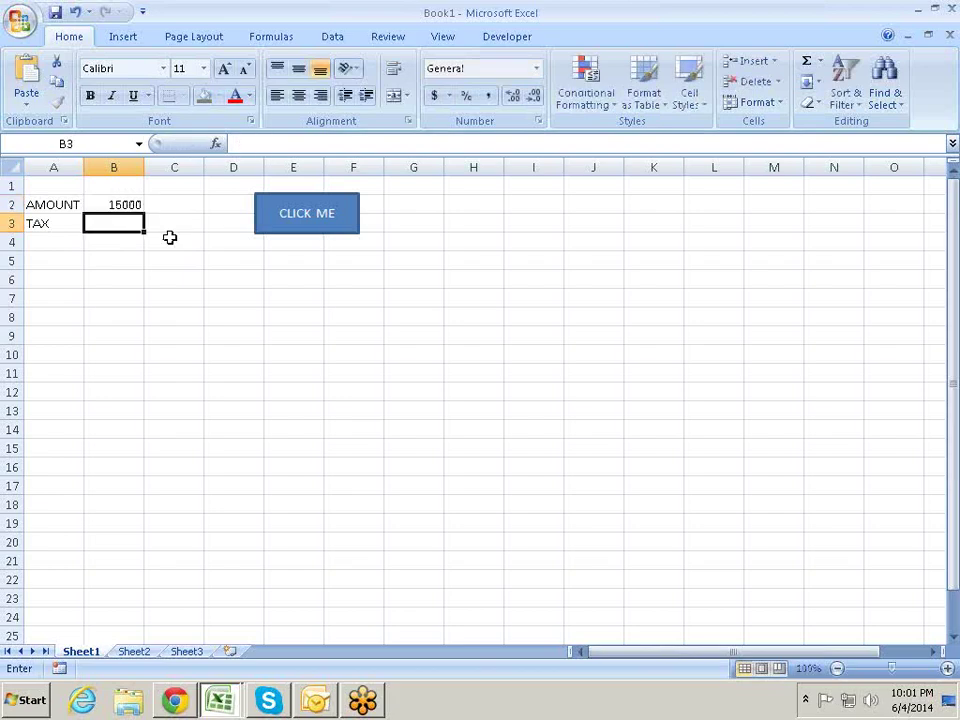
left_click(304, 222)
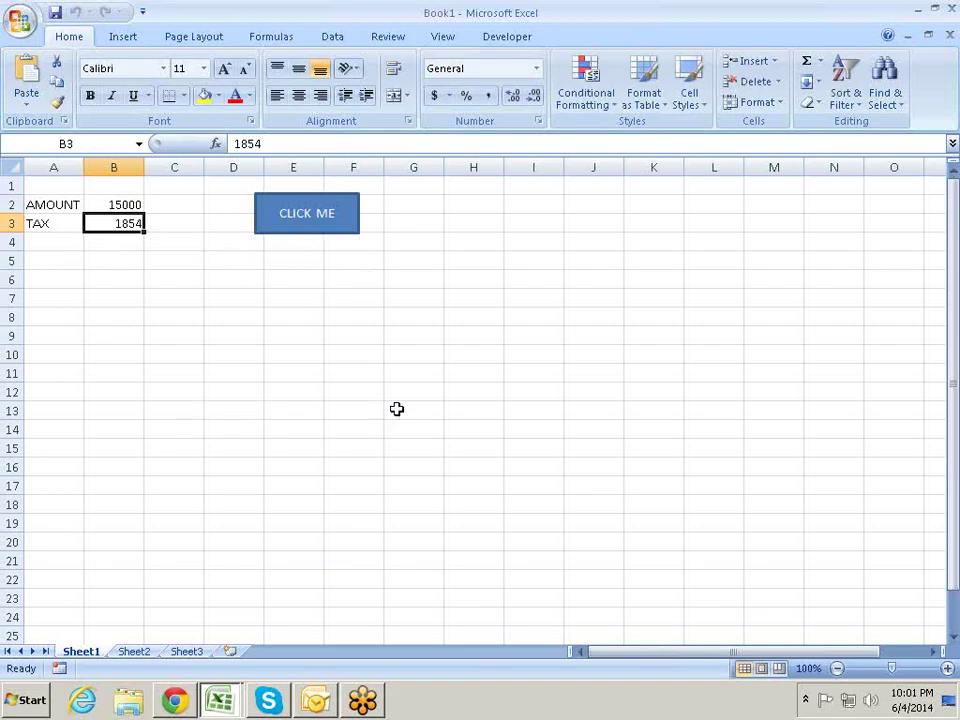
key("alt+F11")
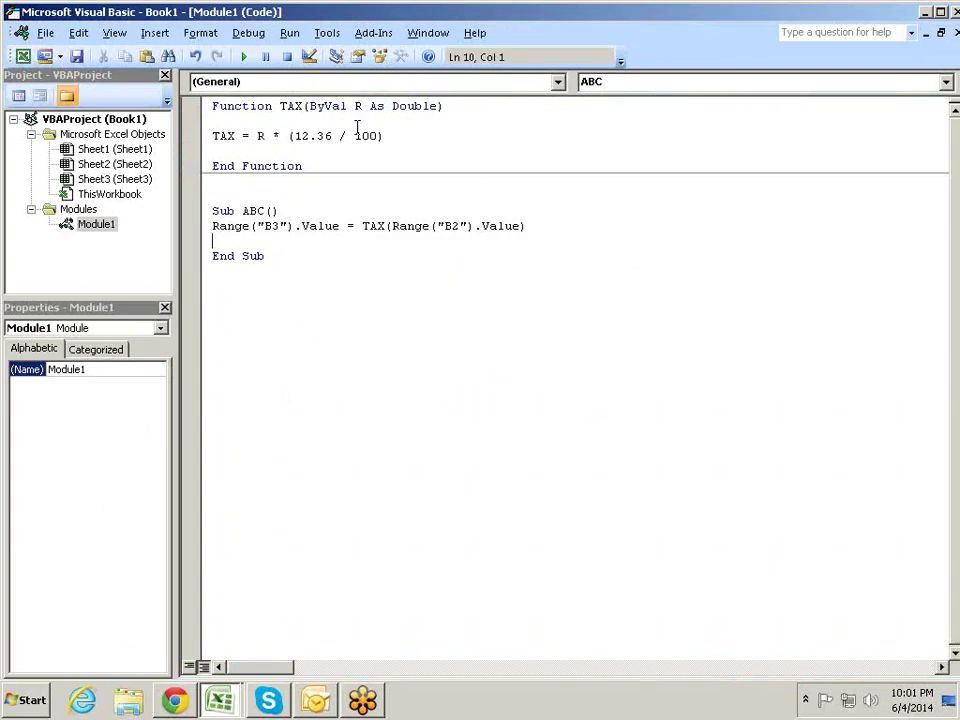
Step: Add a ByVal D As String parameter to the Function TAX header
left_click(442, 106)
type(", ")
type("RYVAL D AS ")
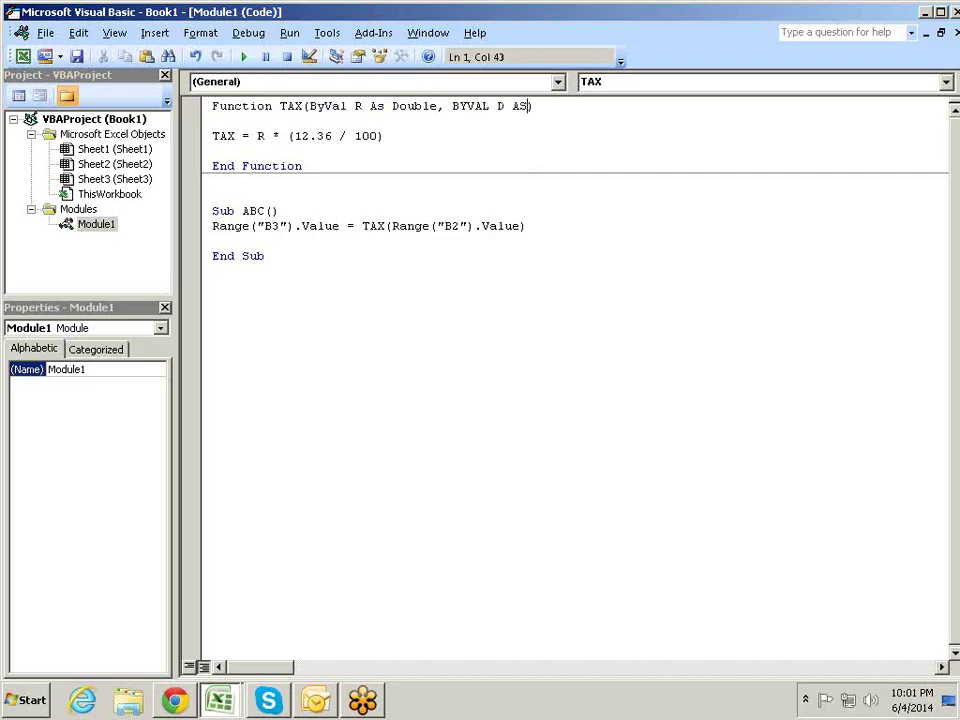
type("STR")
key("Tab")
key("Down")
key("Down")
key("Down")
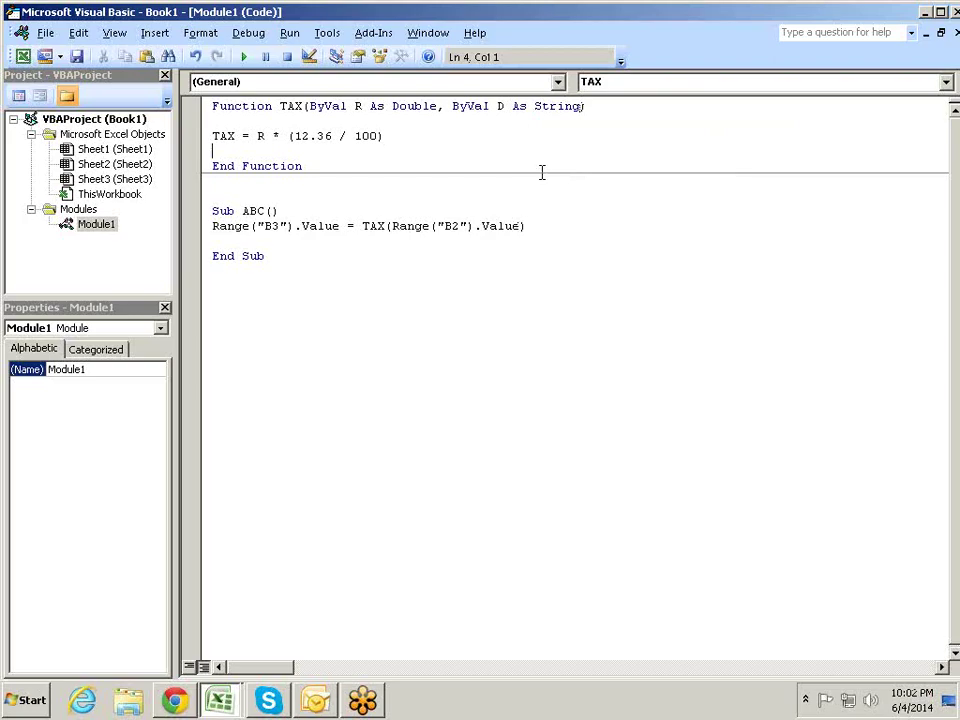
Step: Remove the String parameter again and the extra space in the TAX( call
left_click(391, 226)
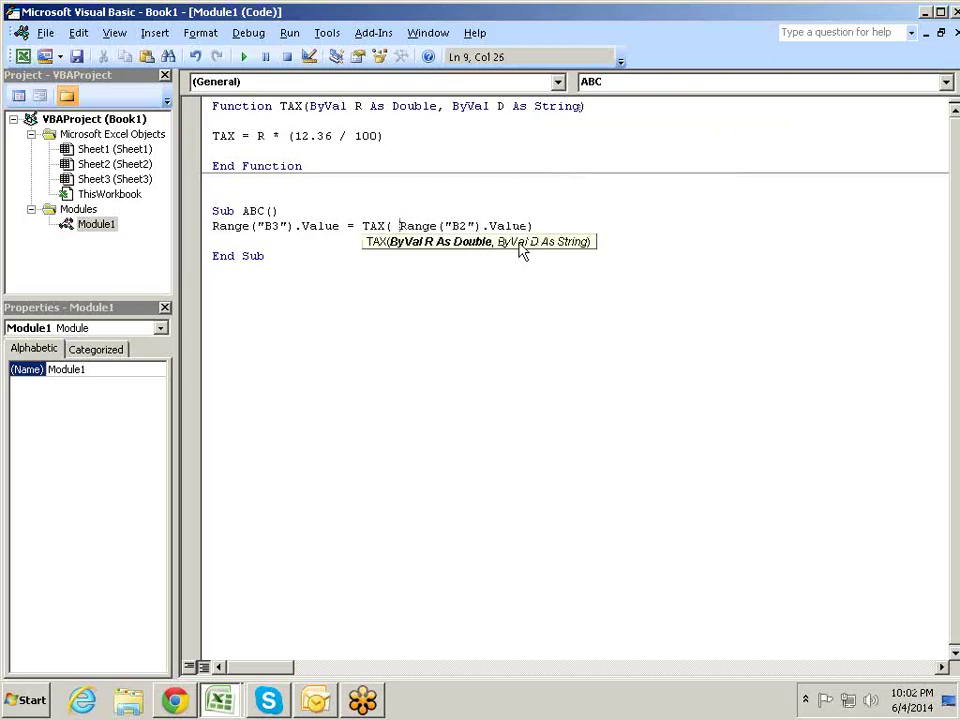
key("BackSpace")
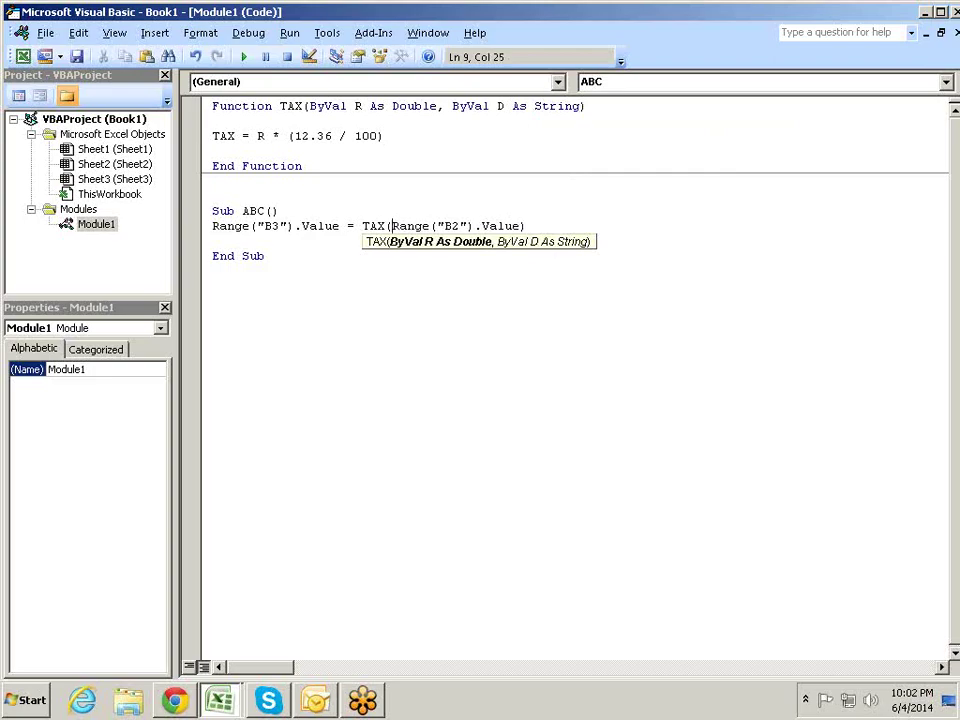
left_click(580, 106)
key("BackSpace")
key("BackSpace")
key("BackSpace")
key("BackSpace")
key("BackSpace")
key("BackSpace")
key("BackSpace")
key("BackSpace")
key("BackSpace")
key("BackSpace")
key("Down")
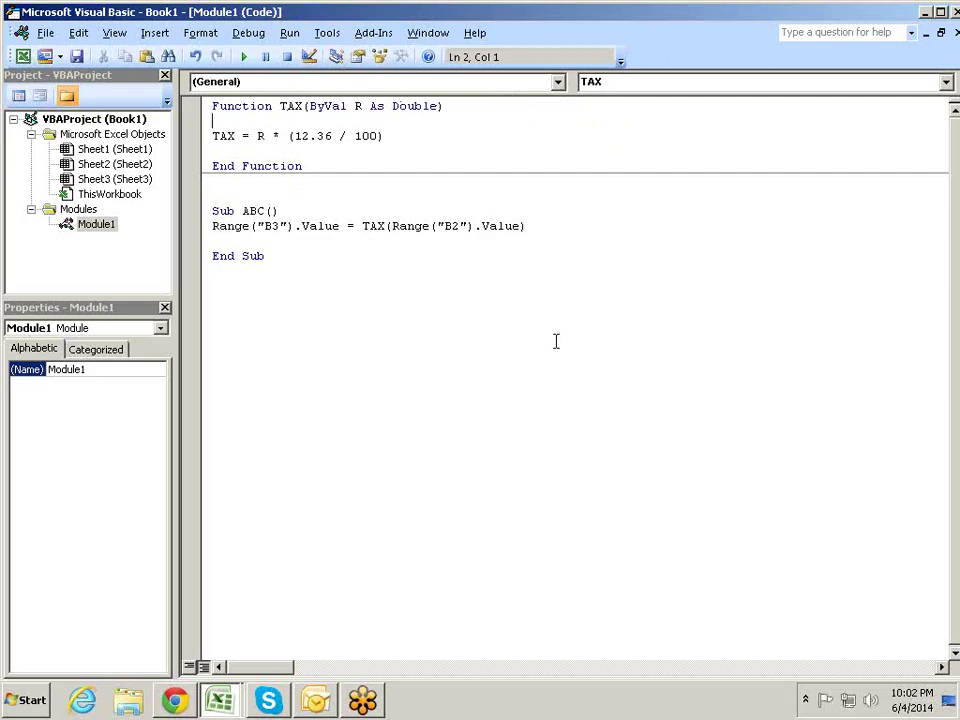
key("alt+F11")
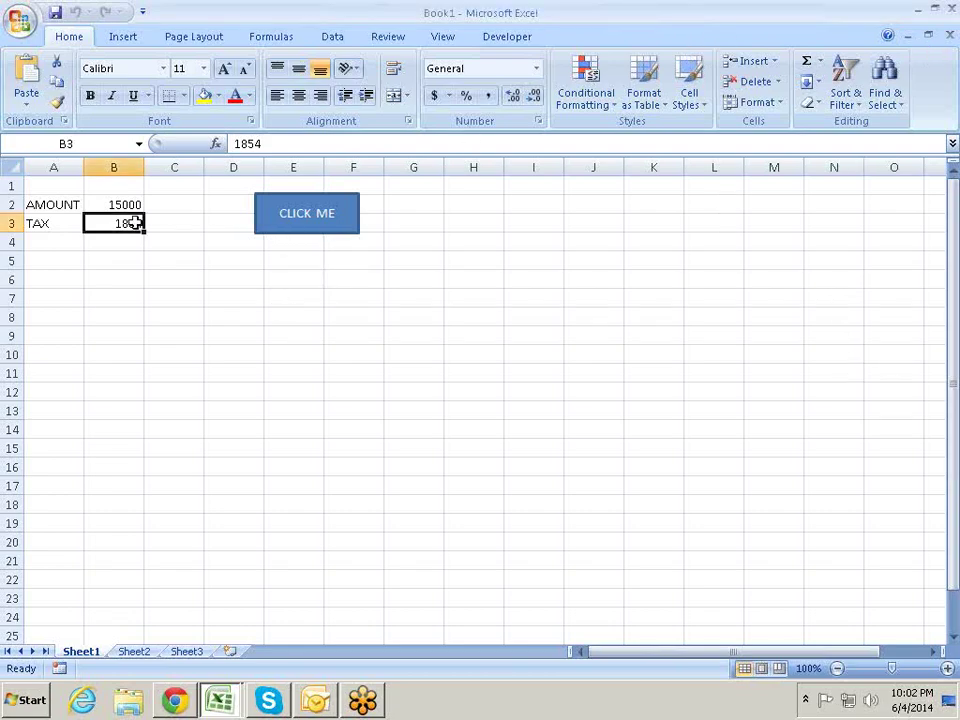
Step: Select and review the TAX = R * (12.36 / 100) line and the TAX call in Sub ABC
key("alt+Tab")
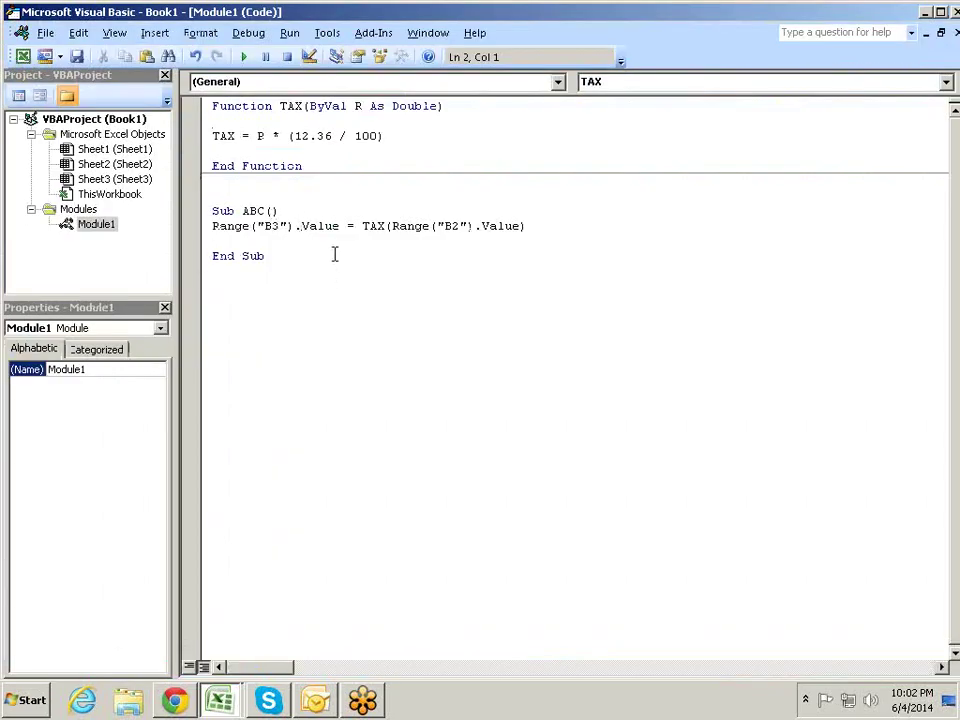
left_click(198, 136)
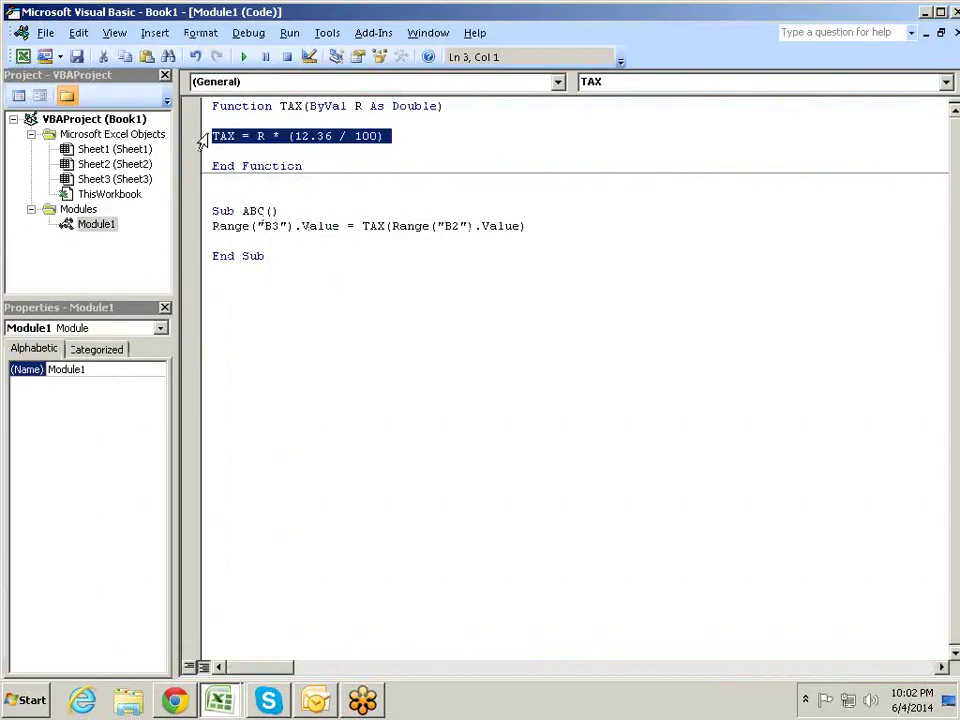
left_click(280, 137)
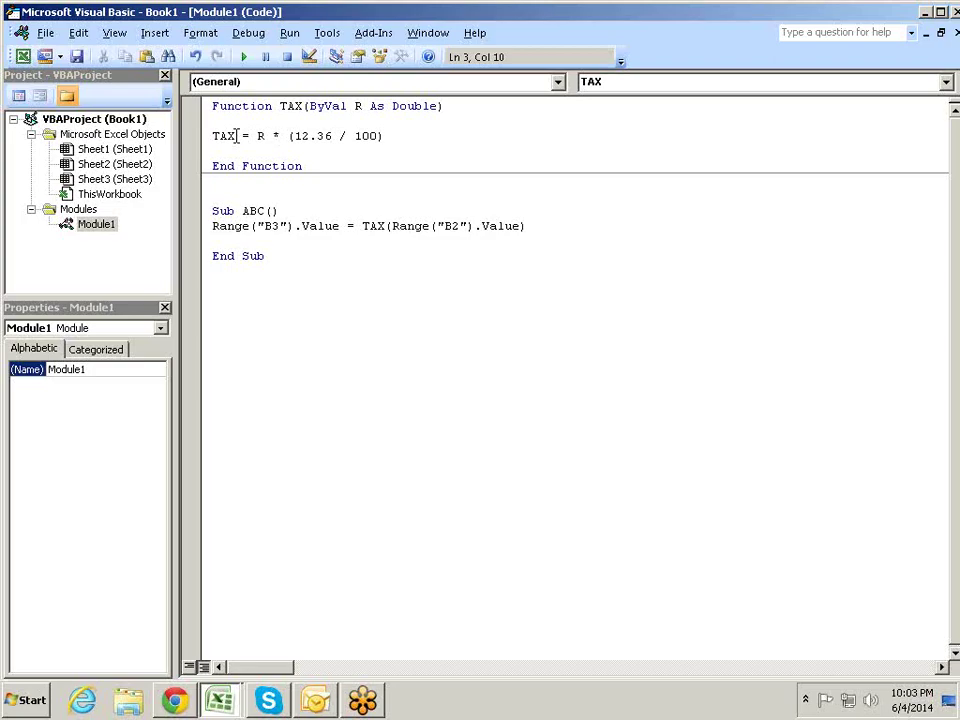
left_click(315, 396)
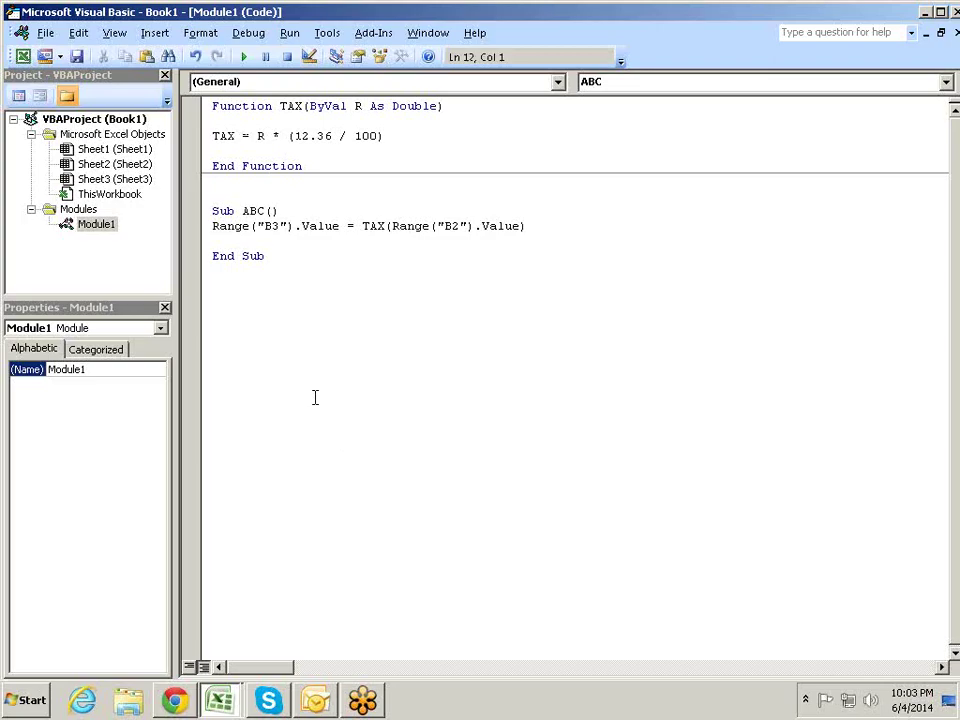
left_click(371, 226)
key("alt+F11")
key("alt+F11")
Step: Open TechOnTheNet's MS Excel page from the sidebar and scroll to the Excel Functions section
left_click(174, 700)
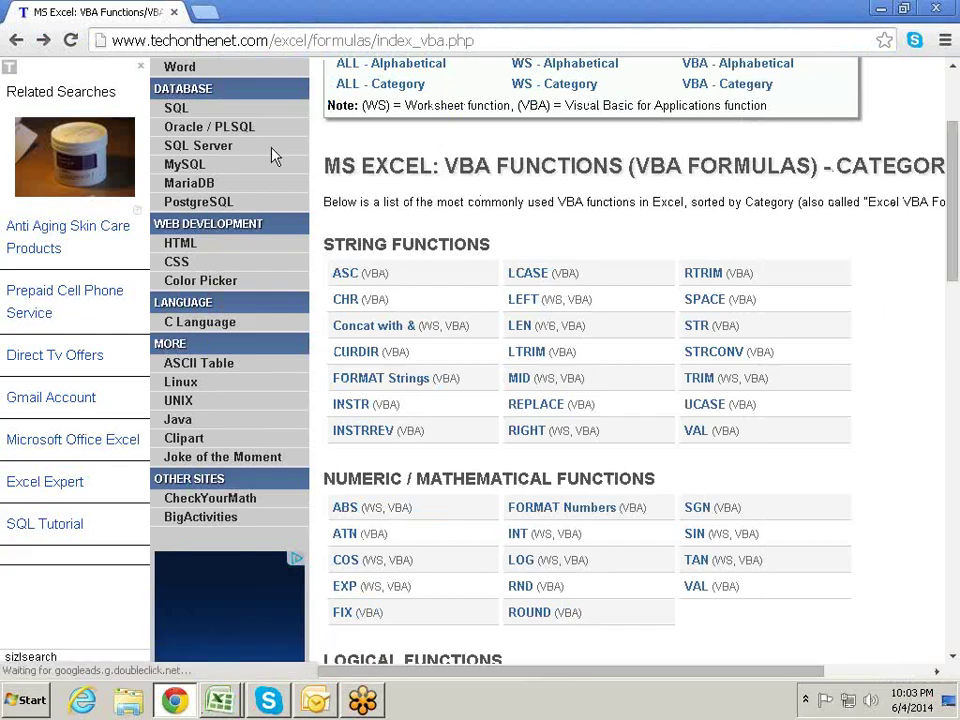
scroll(203, 183, "up", 2)
scroll(203, 183, "up", 1)
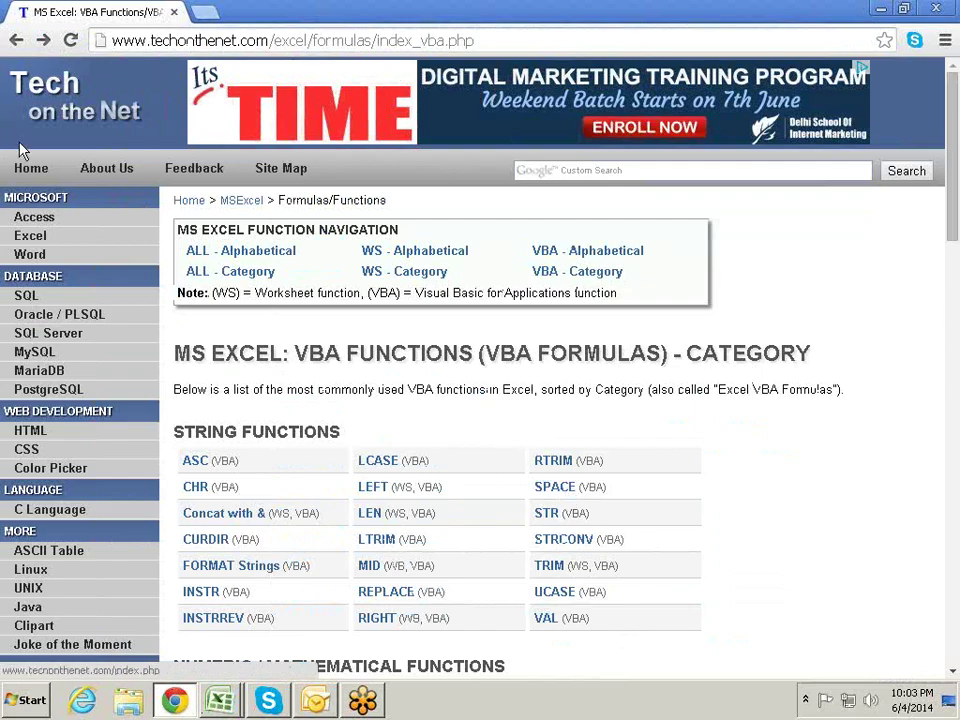
scroll(300, 240, "down", 2)
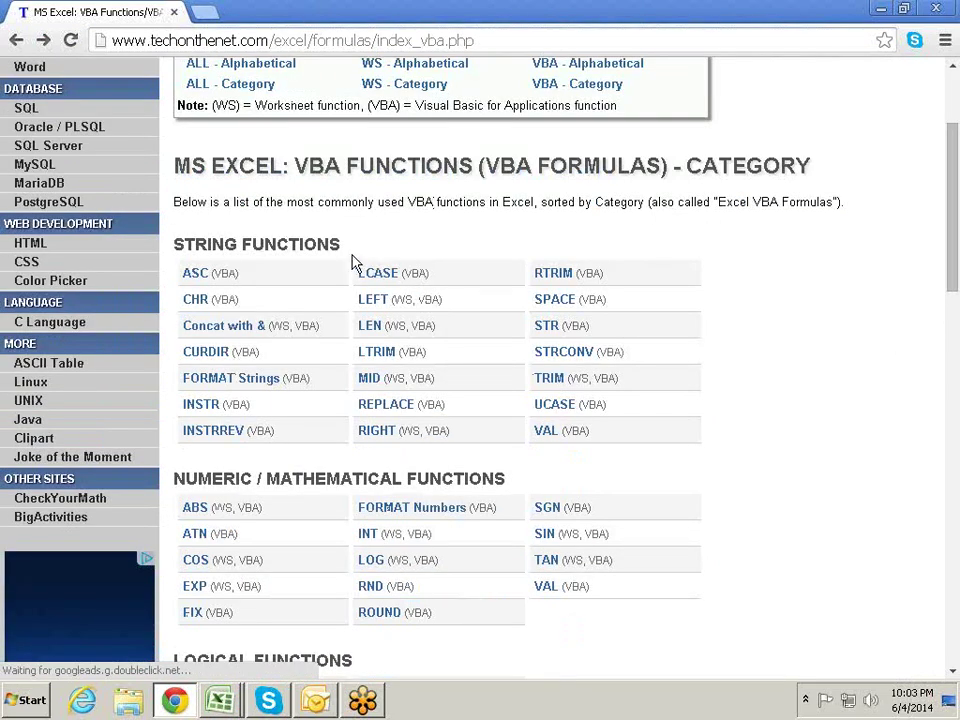
scroll(347, 258, "up", 1)
scroll(347, 258, "up", 1)
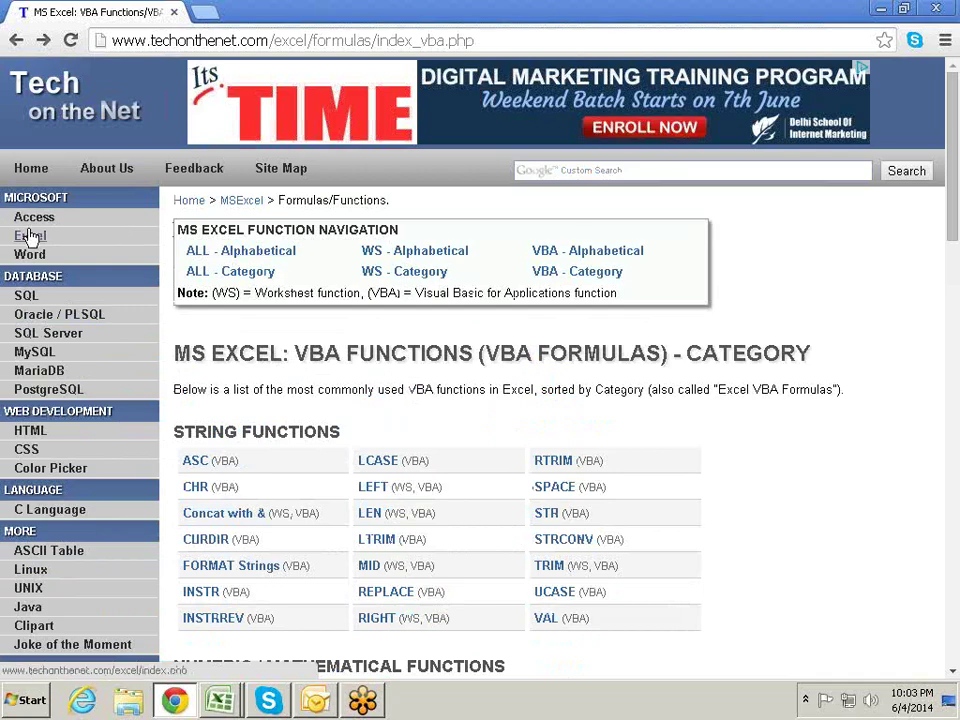
left_click(30, 237)
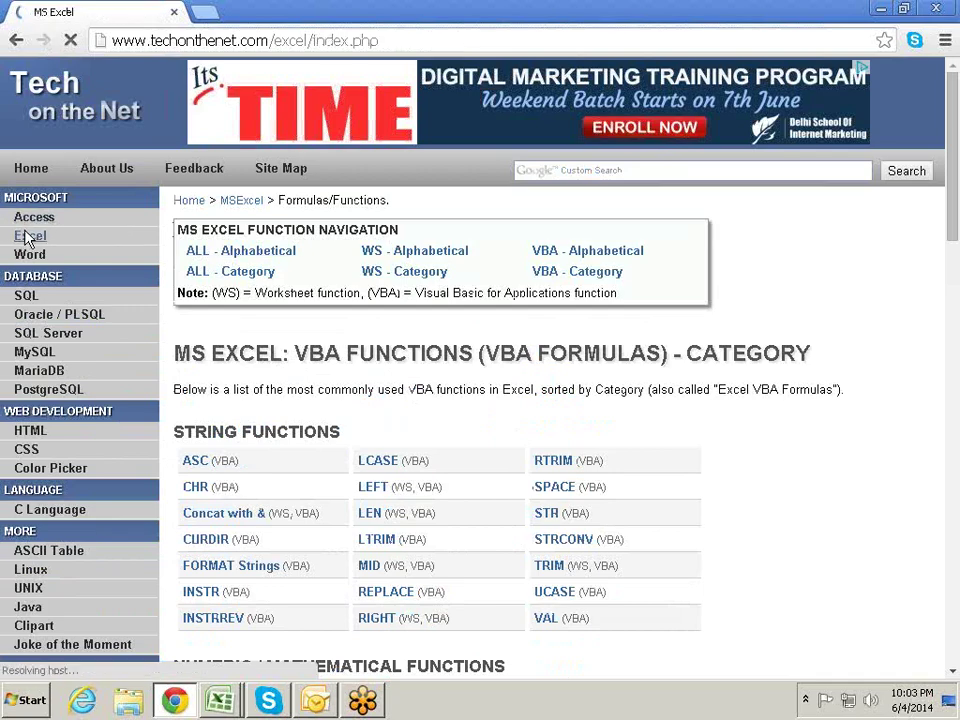
scroll(493, 273, "down", 1)
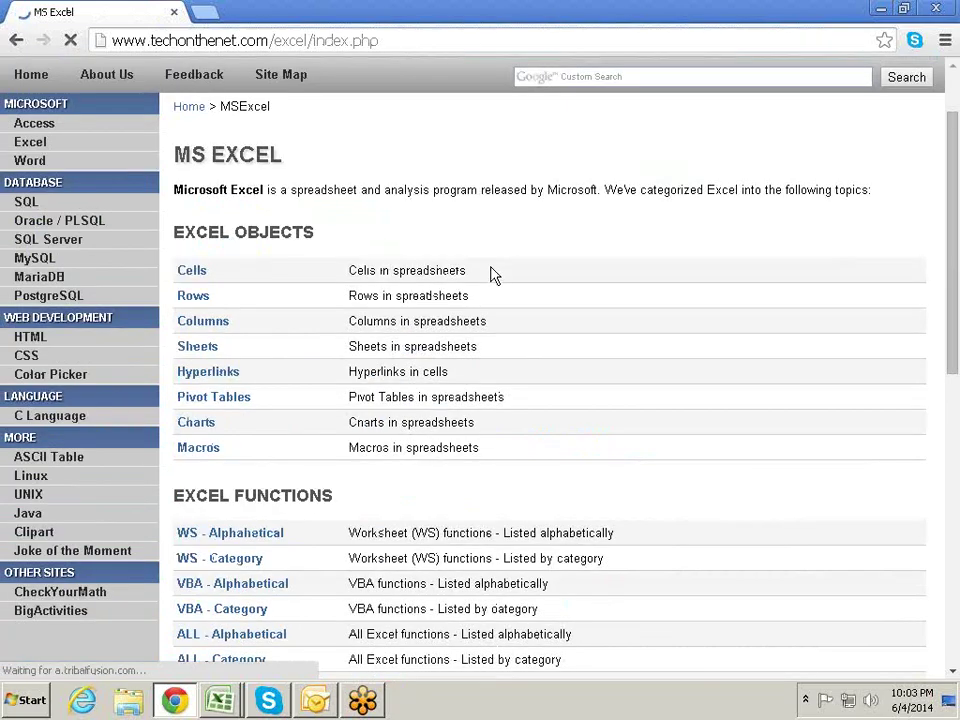
scroll(493, 274, "down", 2)
scroll(392, 258, "down", 1)
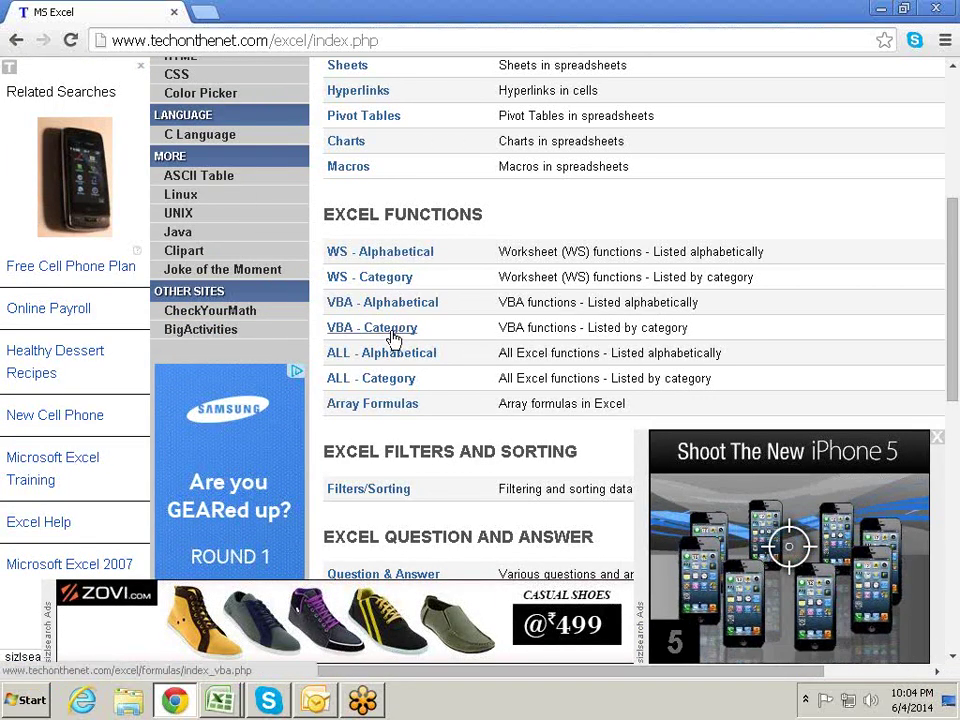
Step: Open the VBA functions by category list, close the Trust Rating popup, and scroll to String Functions
left_click(385, 329)
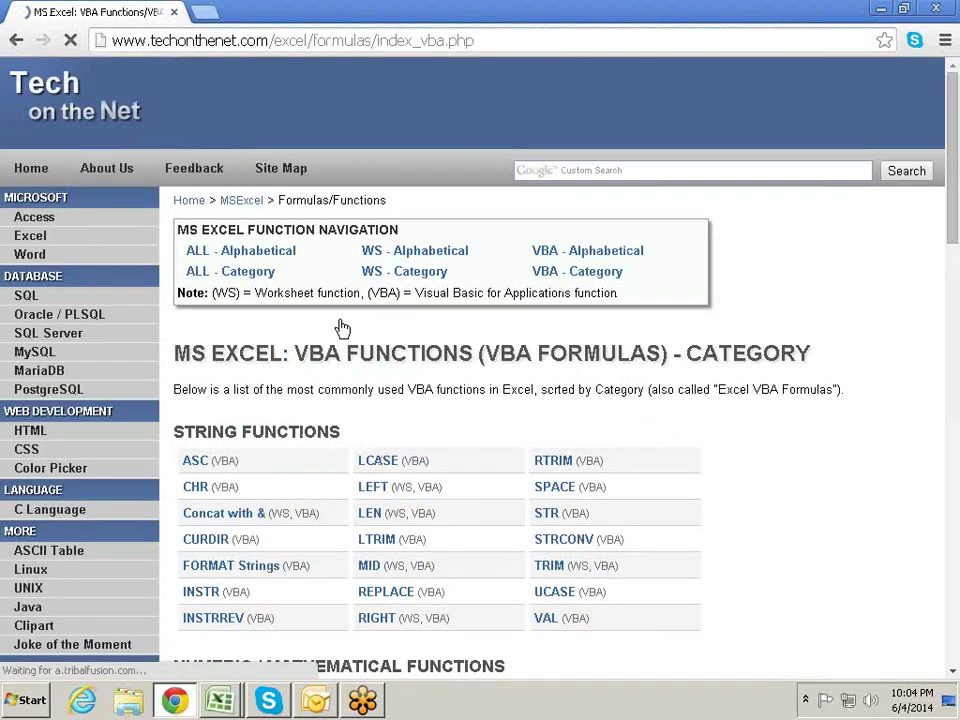
scroll(520, 340, "down", 3)
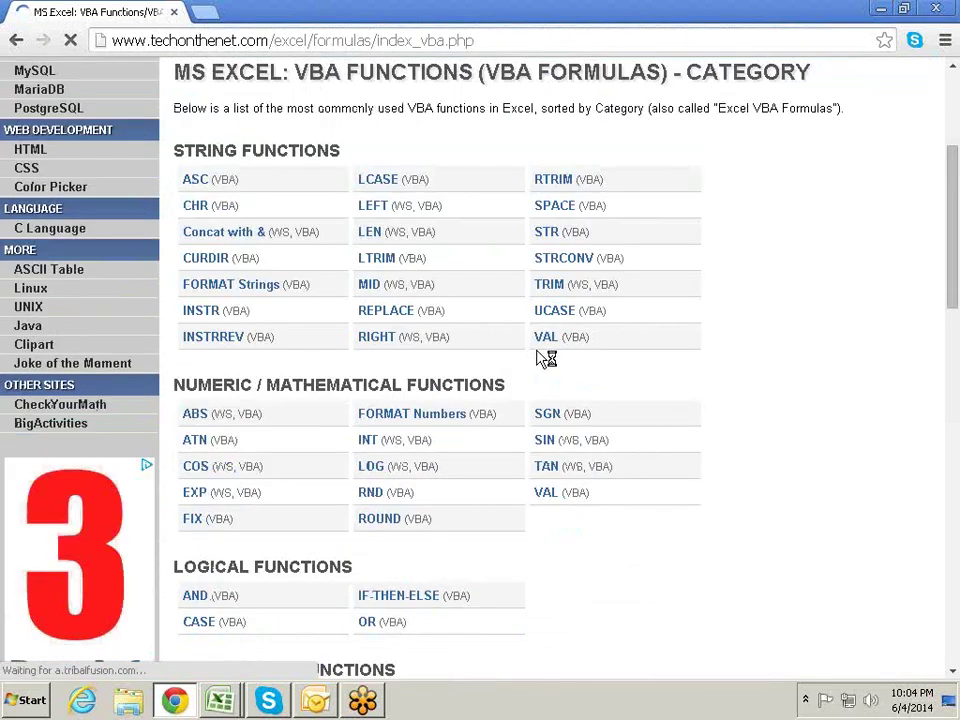
scroll(476, 336, "up", 1)
scroll(476, 336, "up", 2)
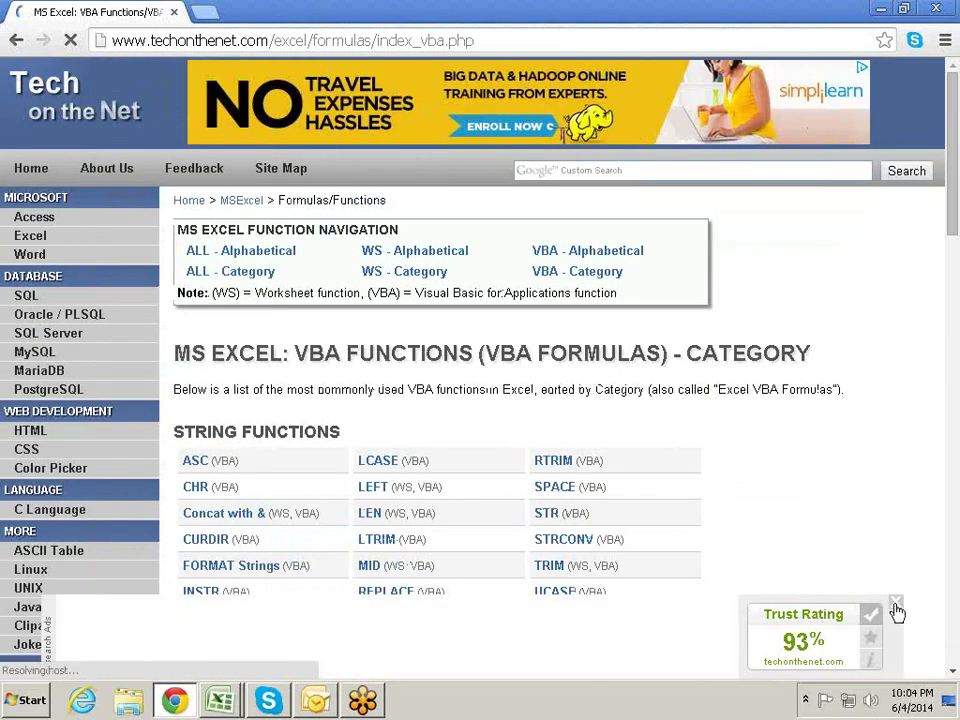
left_click(894, 604)
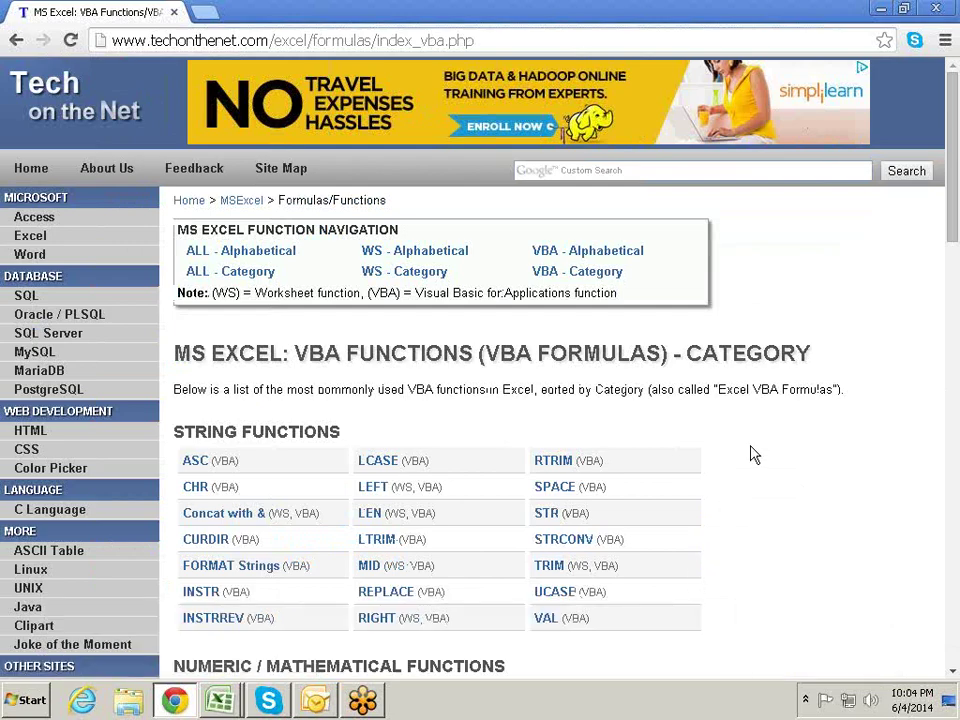
scroll(758, 509, "down", 2)
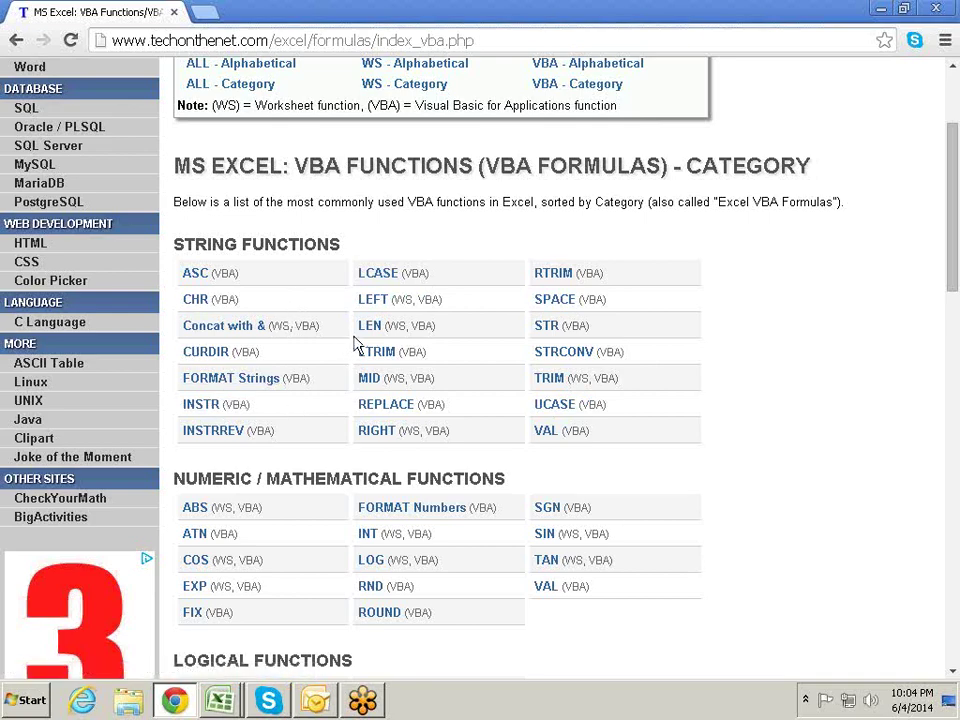
key("alt+Tab")
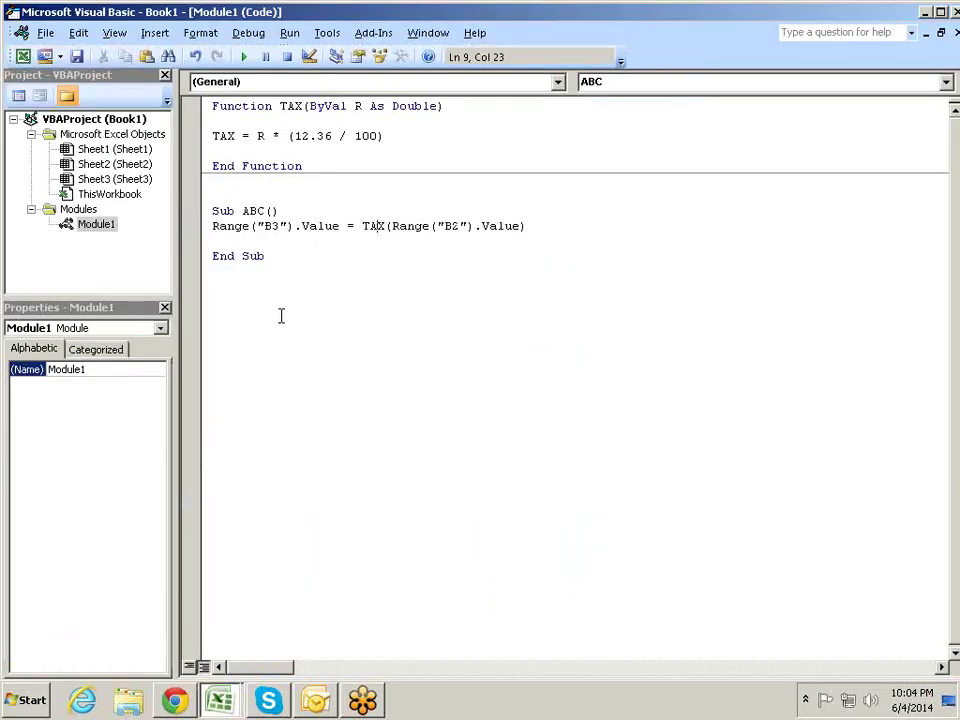
Step: Bring the Book1 workbook forward briefly, then return to the Module1 code
key("alt+Tab")
key("alt+Tab")
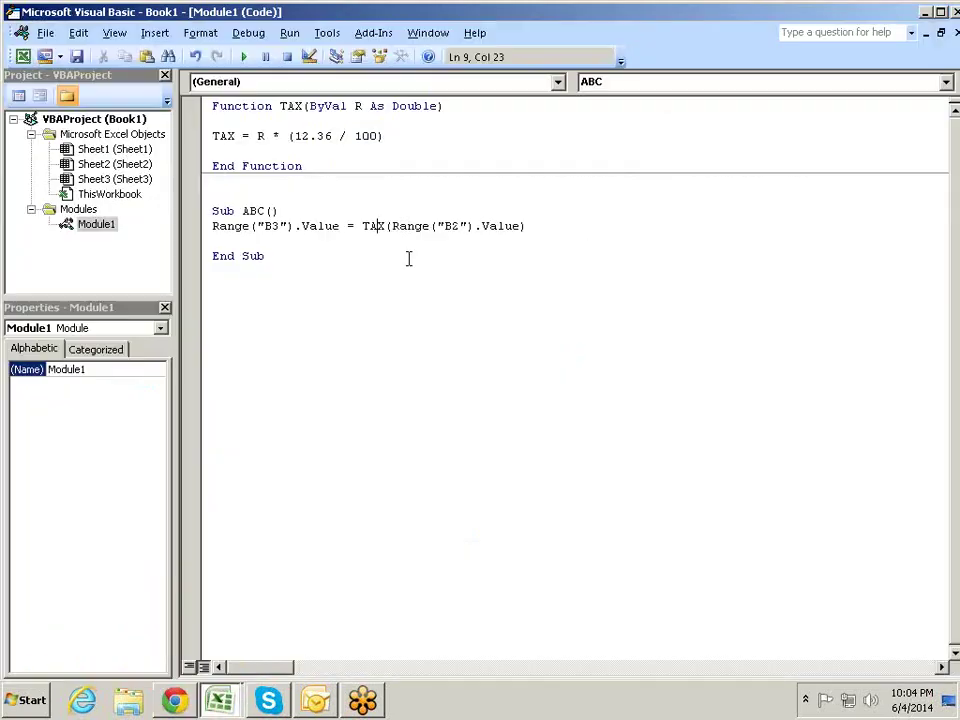
mouse_move(207, 703)
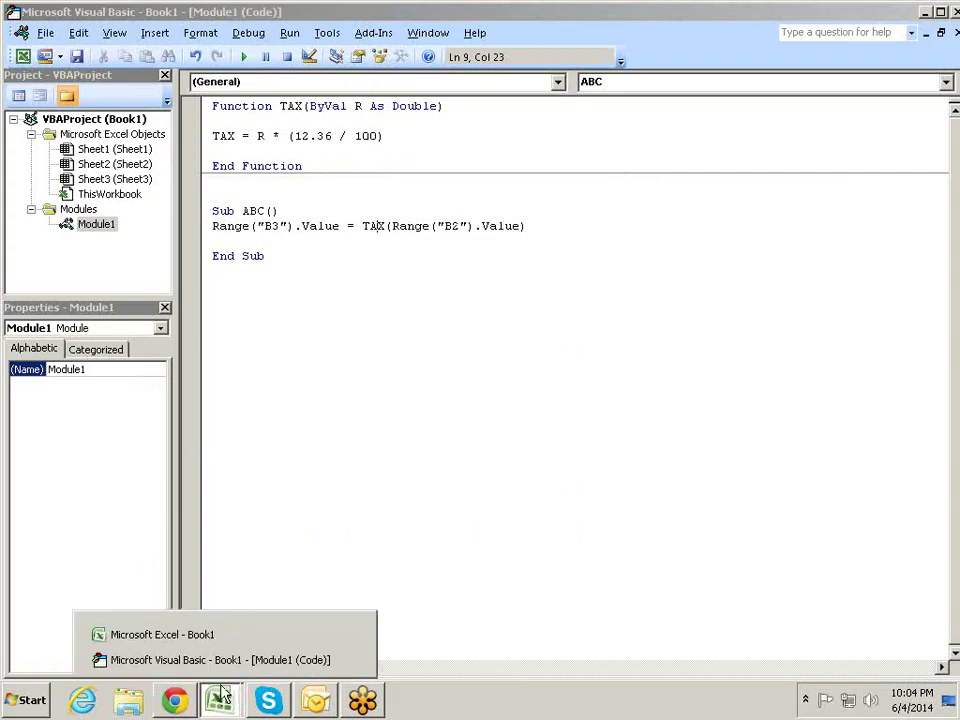
left_click(162, 634)
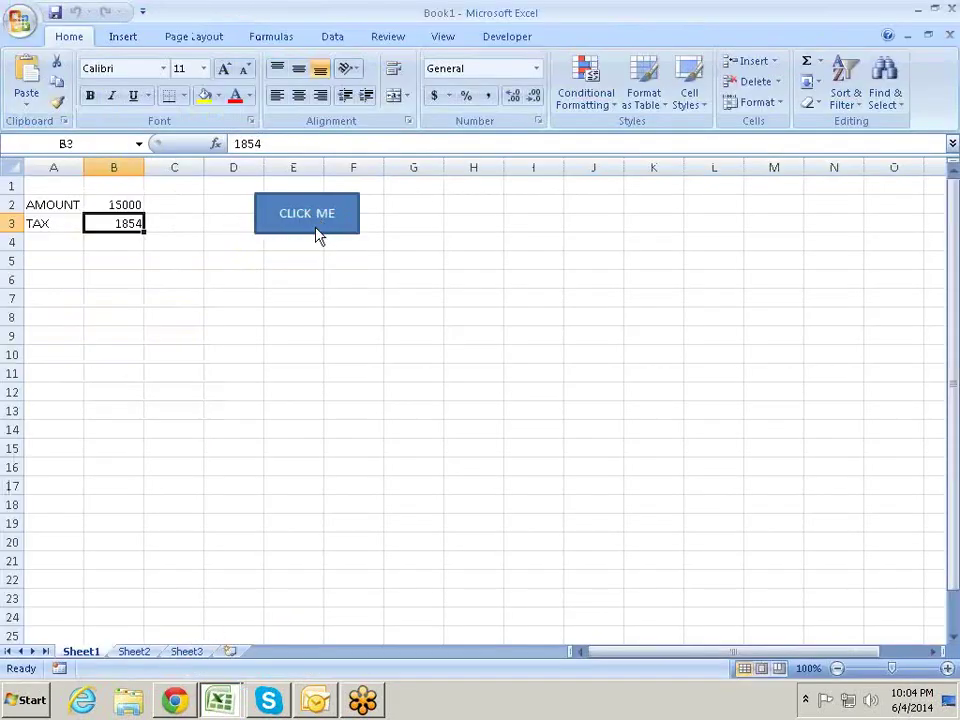
key("alt+Tab")
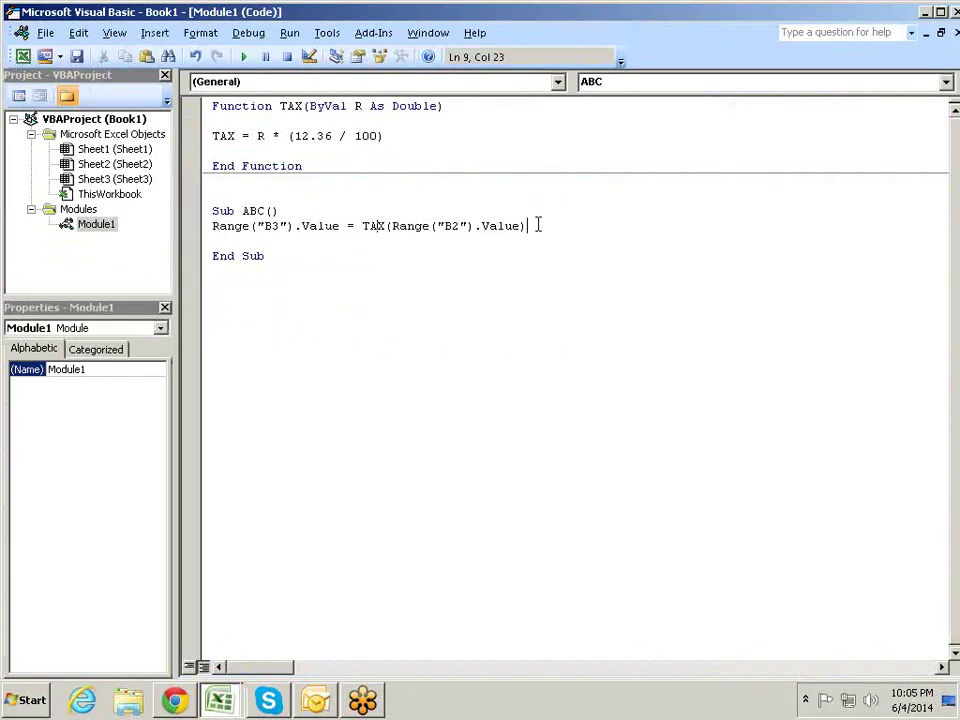
Step: Delete Sub ABC's old Range line and declare Dim R As Range
left_click_drag(538, 225, 212, 228)
key("Delete")
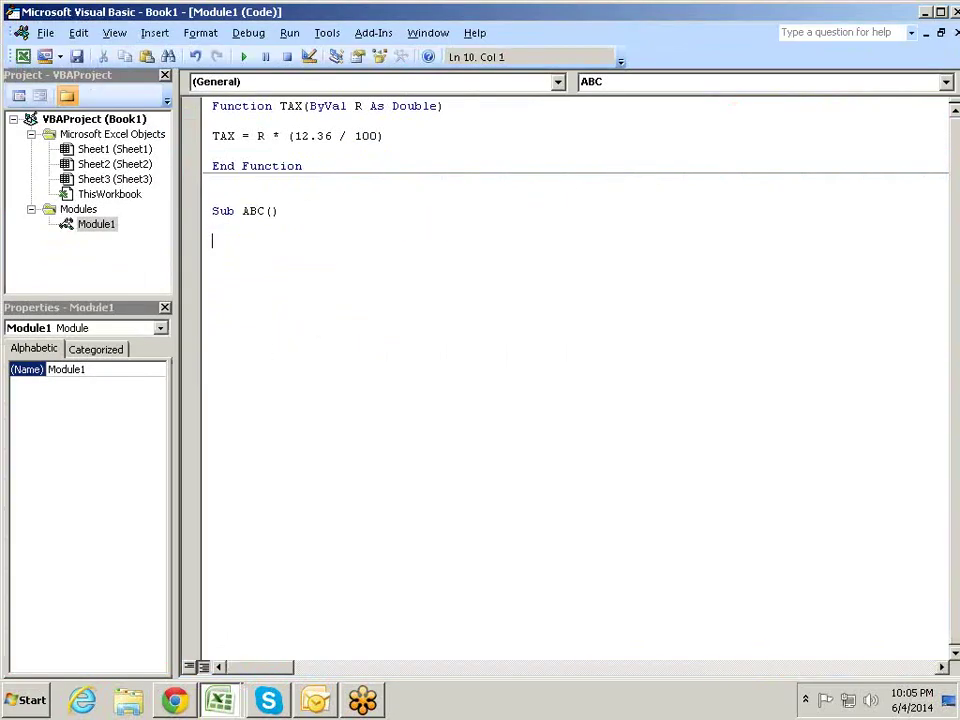
left_click(212, 225)
type("DIM R")
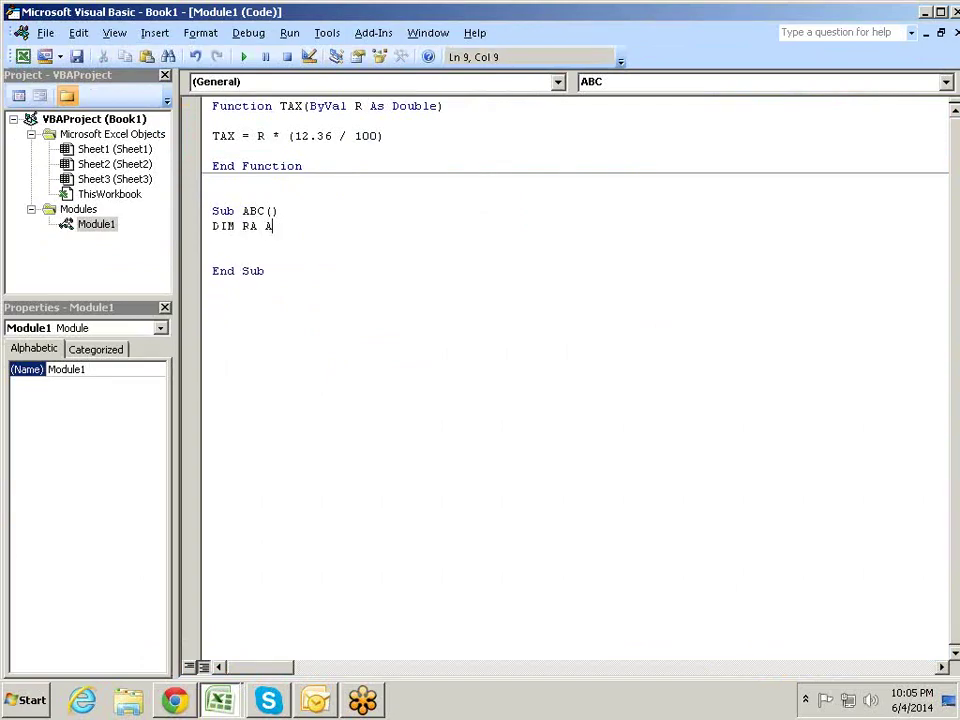
type("AS S")
key("BackSpace")
type("RA")
key("Tab")
key("Return")
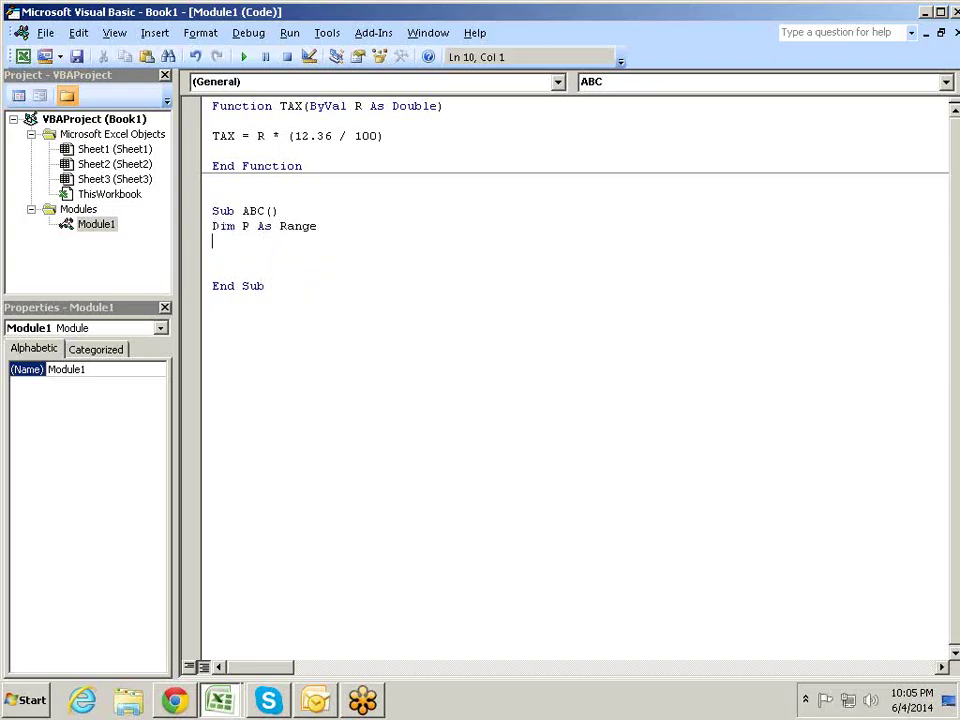
key("Return")
type("FOREACH")
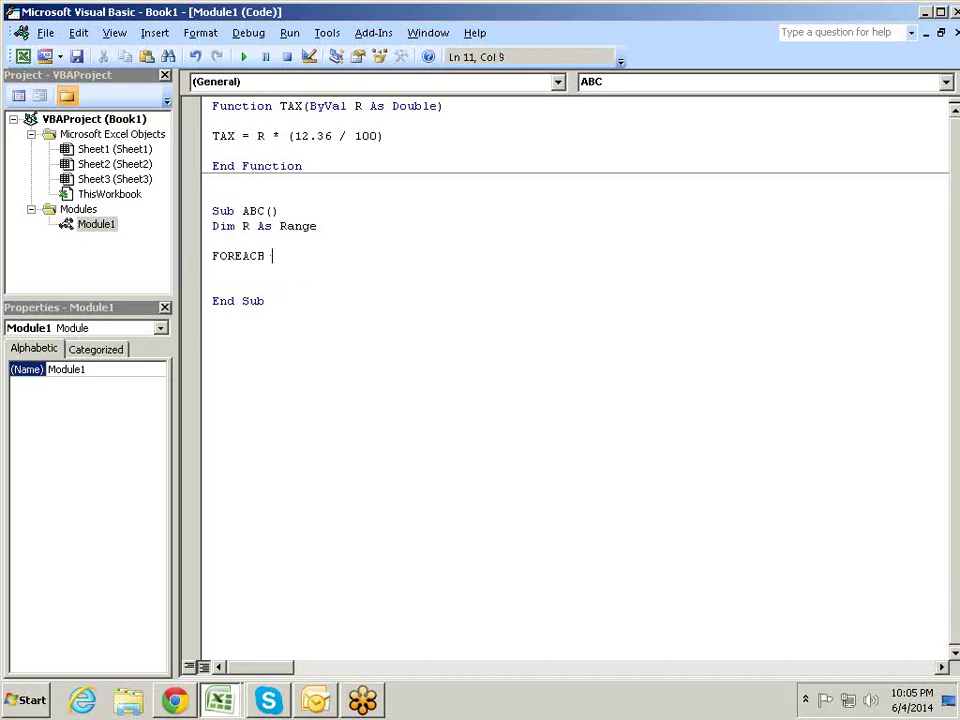
Step: Add a For Each R In Selection loop closed by Next R
type("R IN SELECTION")
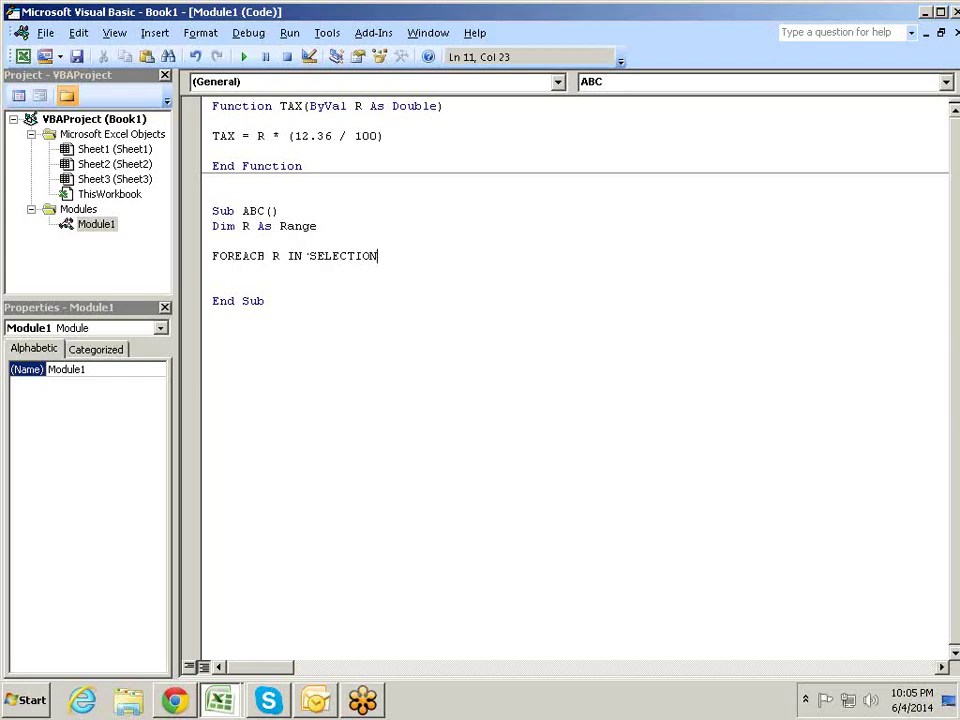
key("Return")
key("Return")
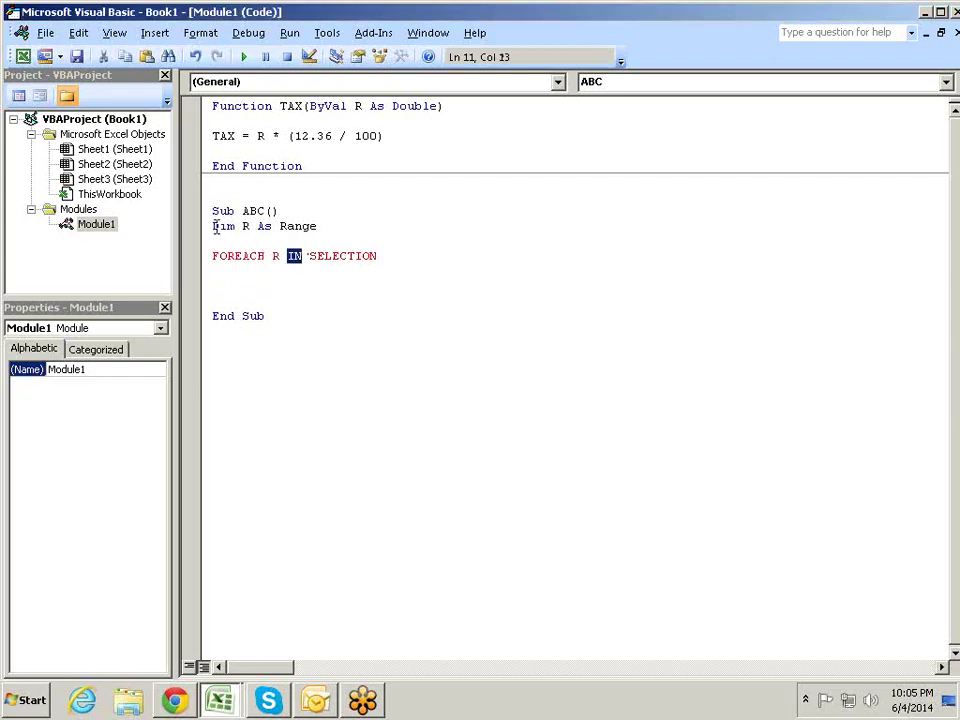
key("Left")
key("Left")
key("Left")
key("Down")
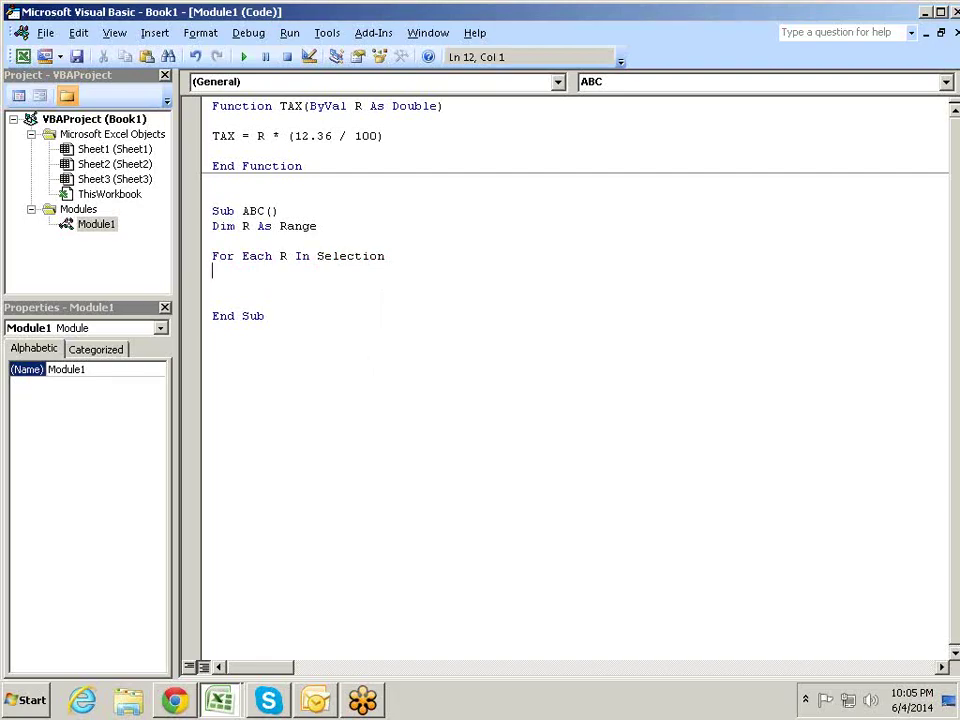
key("Return")
type("NEXTR")
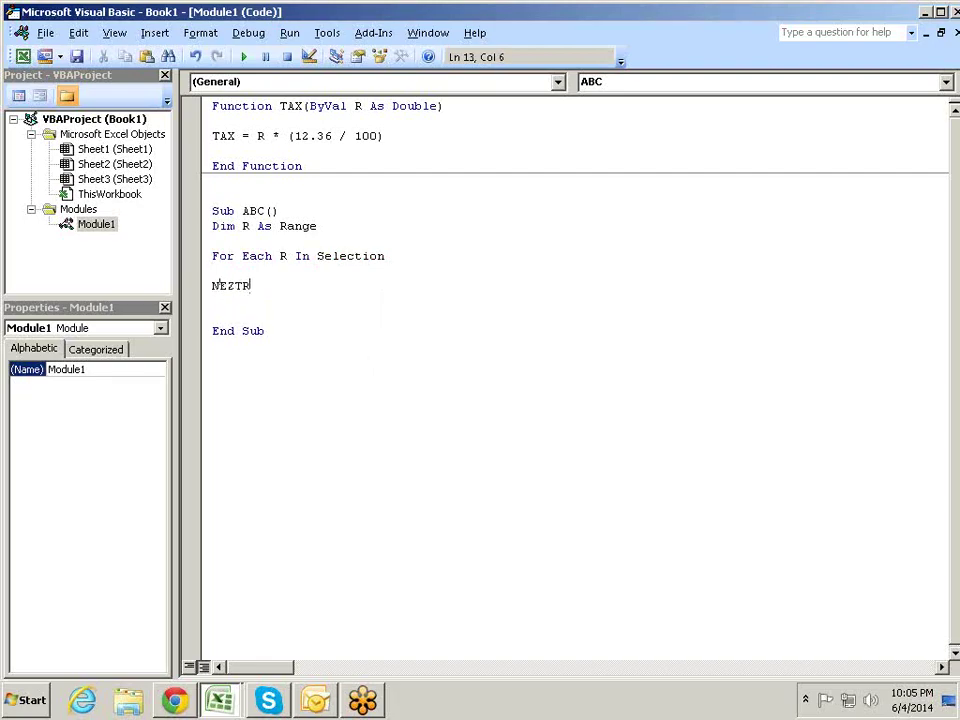
key("BackSpace")
key("BackSpace")
type("T R")
key("Up")
key("Return")
key("Return")
key("Return")
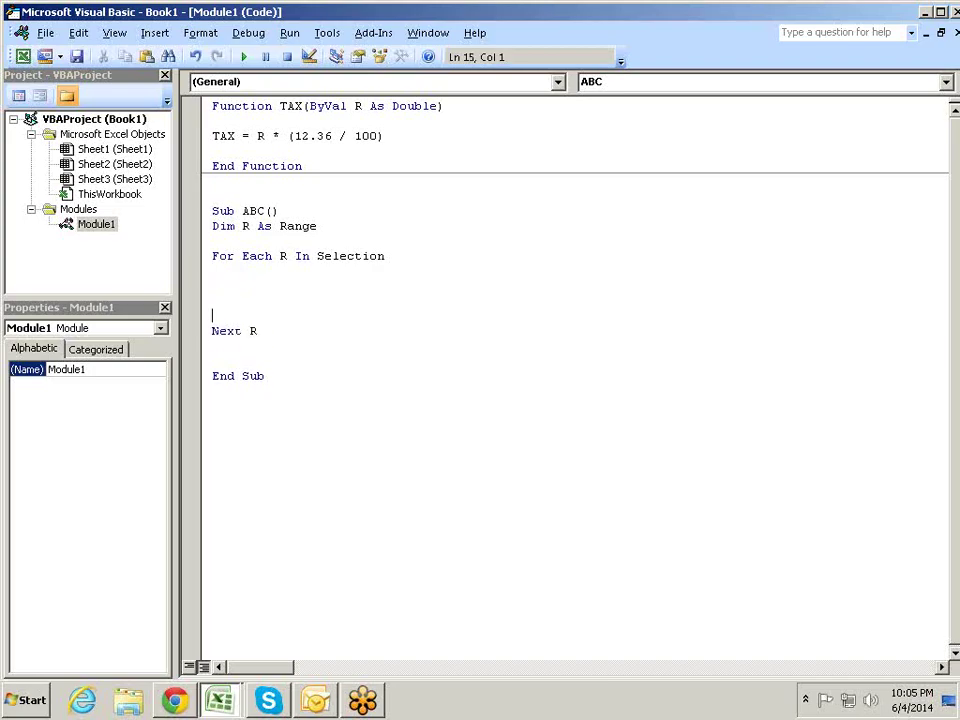
Step: Write the loop body R.Value = UCase(R.Value), then return to Excel
type("R.")
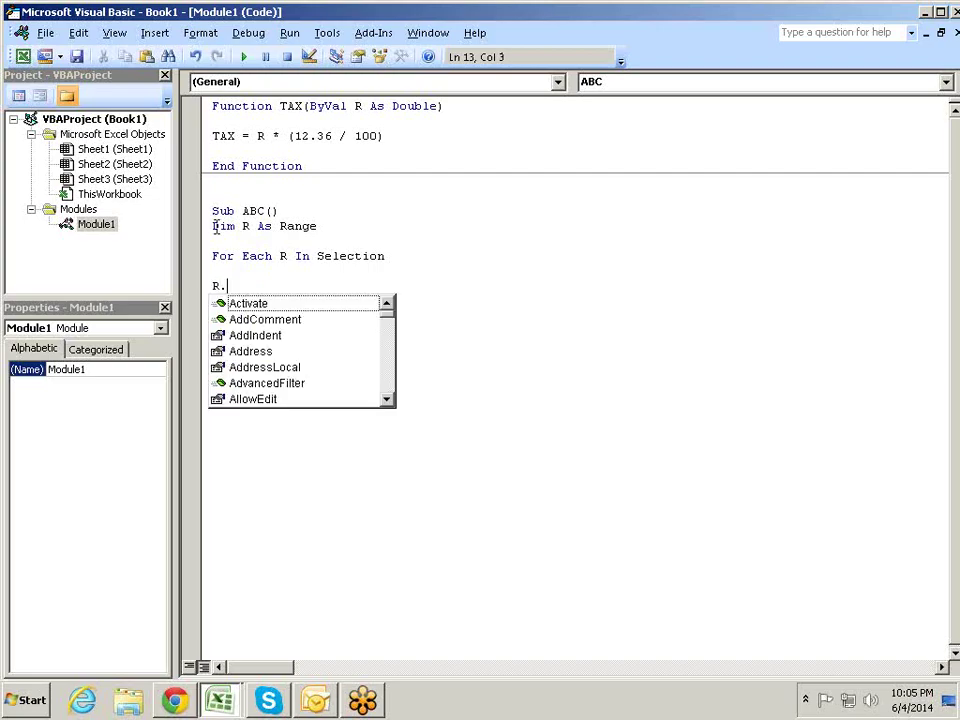
type("VAL")
key("Down")
key("Tab")
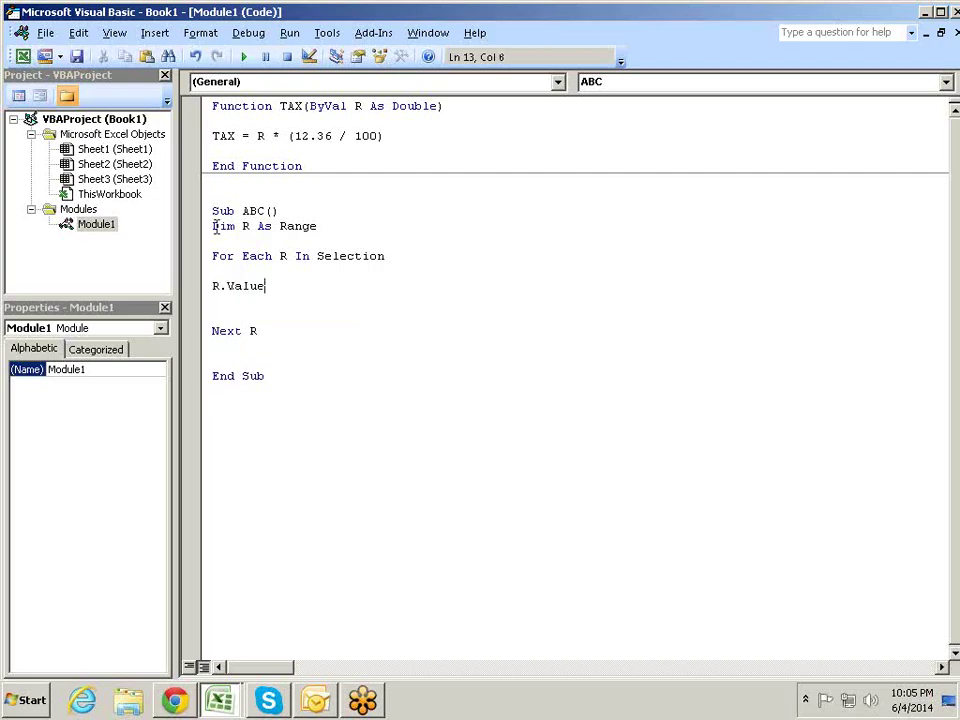
type("=")
type("uCAS")
type("E")
type("(R.VL")
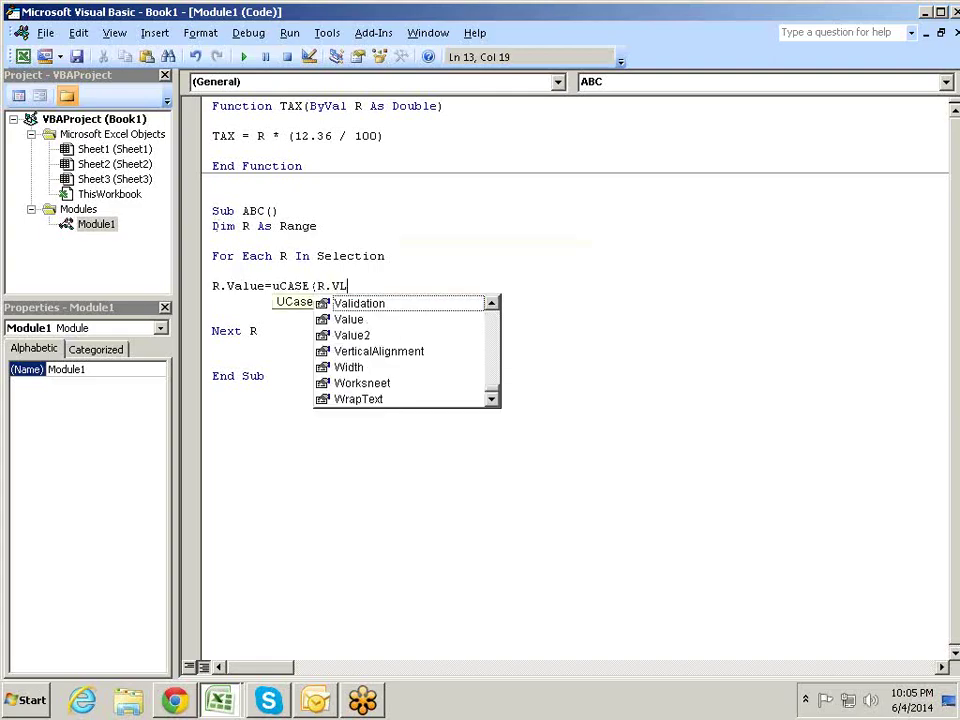
key("Down")
key("Tab")
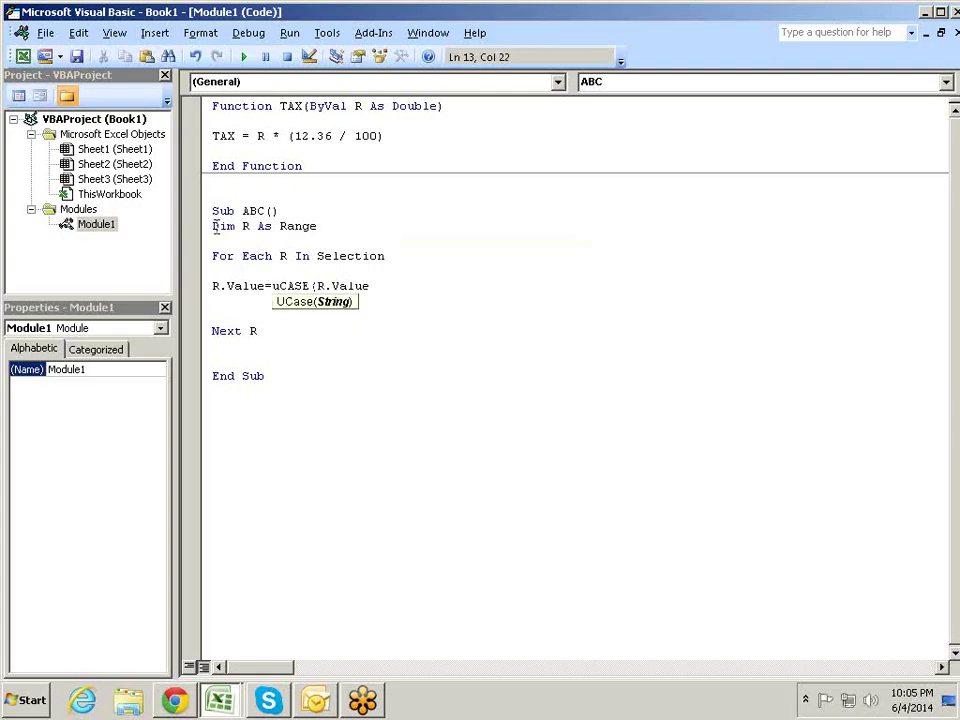
type(")")
key("Return")
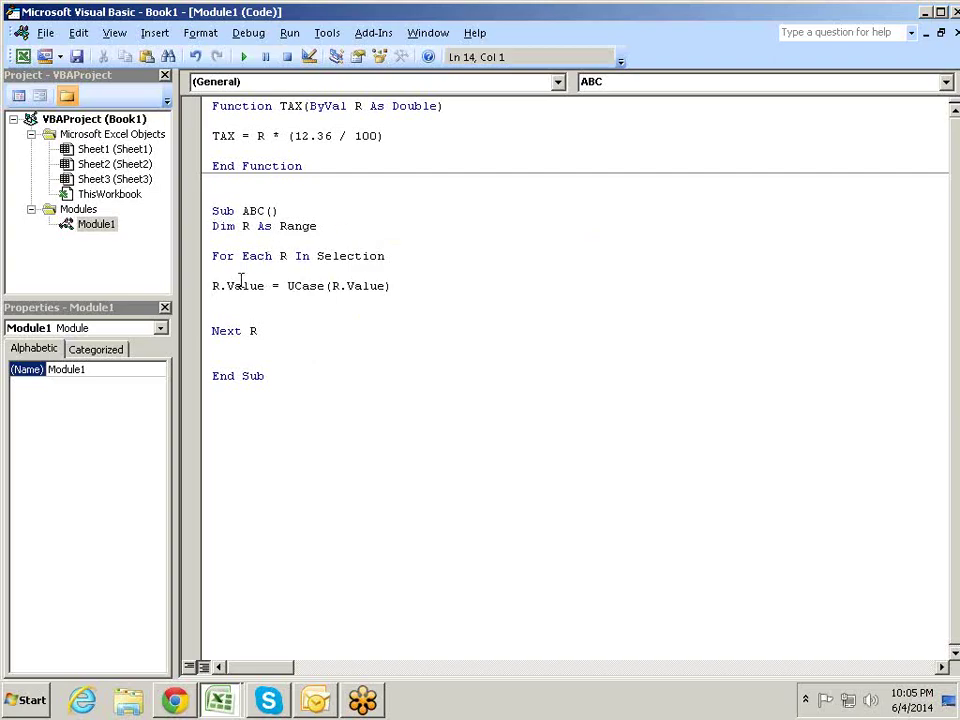
left_click_drag(293, 285, 323, 293)
left_click(340, 305)
left_click_drag(340, 285, 362, 287)
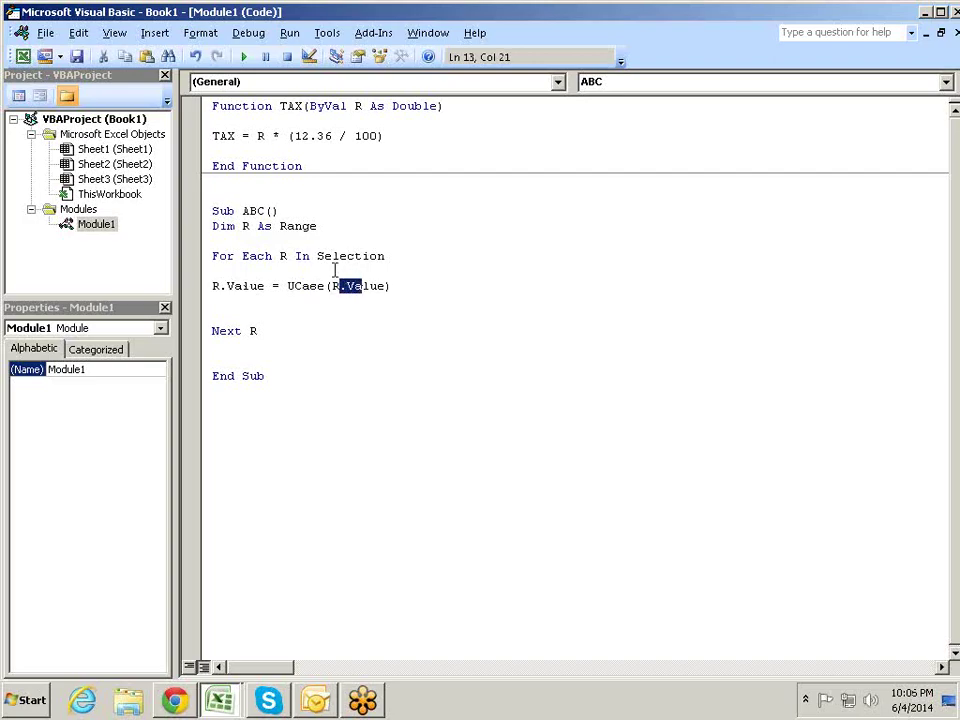
key("alt+F11")
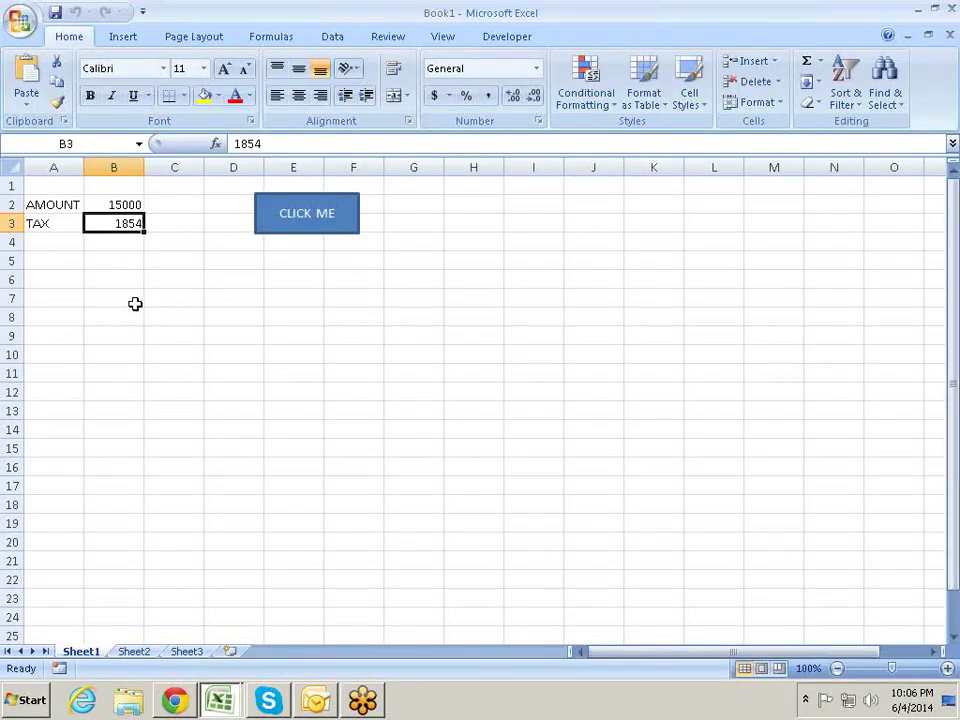
Step: Type lowercase sample text such as fds dsf, fdf, df and cv into A6:C10
left_click(80, 296)
type("SDF")
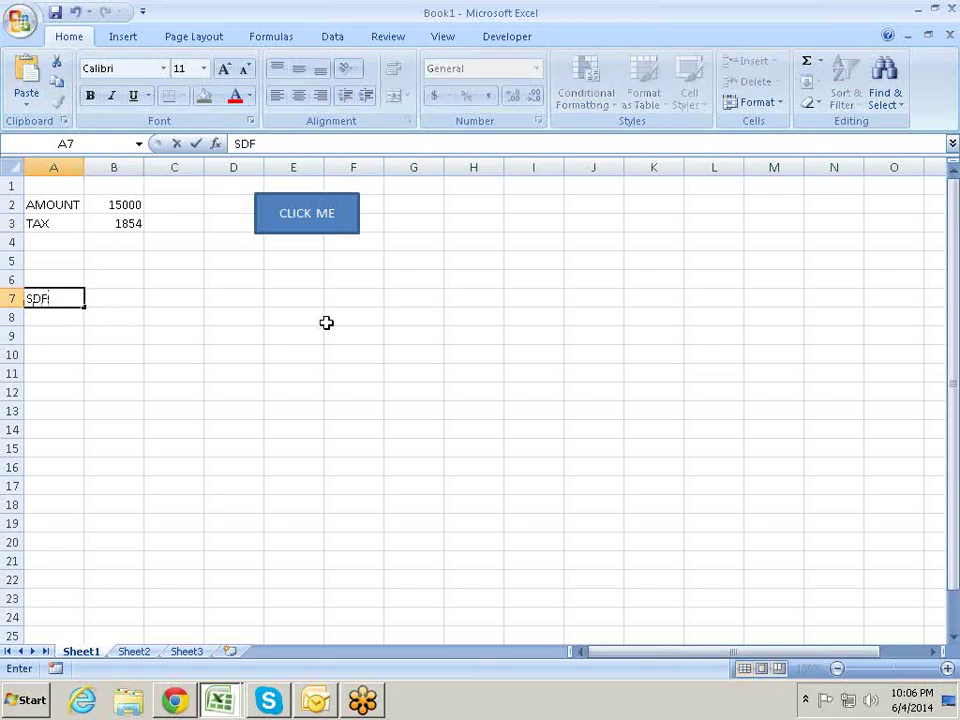
key("BackSpace")
key("BackSpace")
key("BackSpace")
type("fds dsf")
key("Right")
key("Right")
type("fdf")
key("Up")
key("Up")
type("df")
key("Left")
type("df")
key("Down")
key("Down")
type("df")
key("Down")
key("Down")
type("df")
key("Left")
type("df")
key("Up")
type("cv")
key("Down")
key("Right")
Step: Select A6:C10 and run the CLICK ME macro to uppercase it
key("Up")
key("Up")
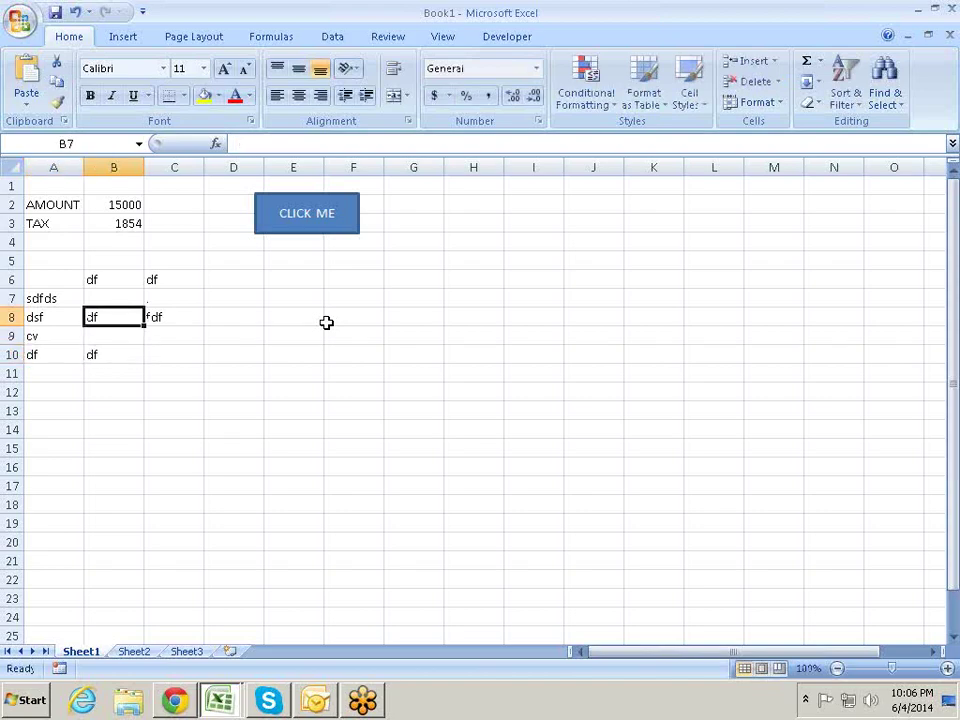
key("Up")
key("Left")
key("shift+Right")
key("shift+Right")
key("shift+Down")
key("shift+Down")
key("shift+Down")
key("shift+Down")
key("shift+Up")
key("shift+Up")
key("shift+Up")
key("shift+Down")
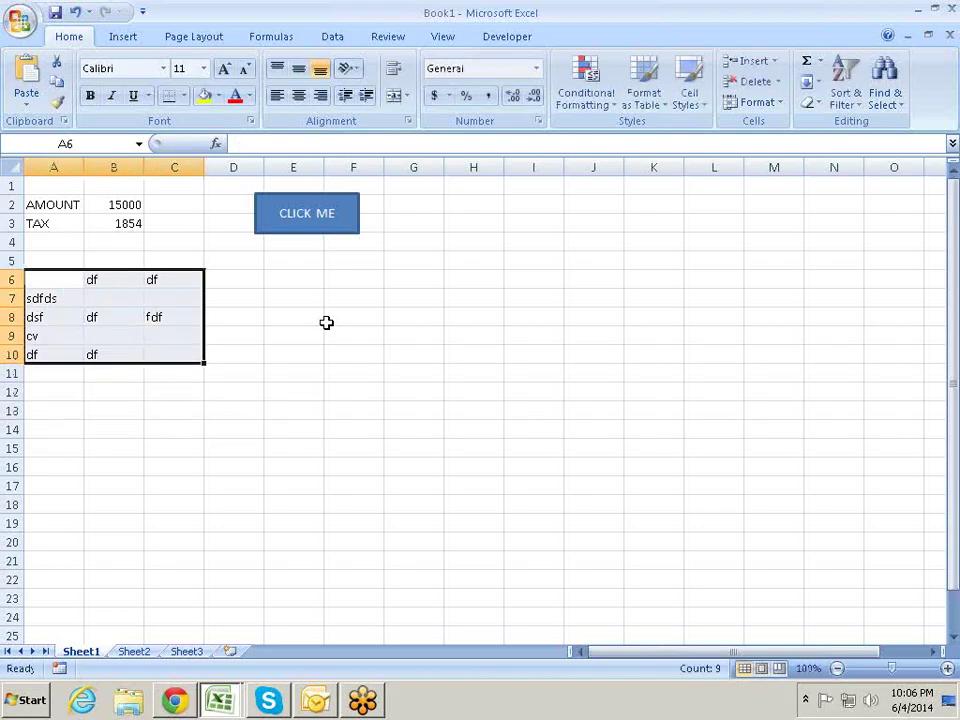
left_click(310, 221)
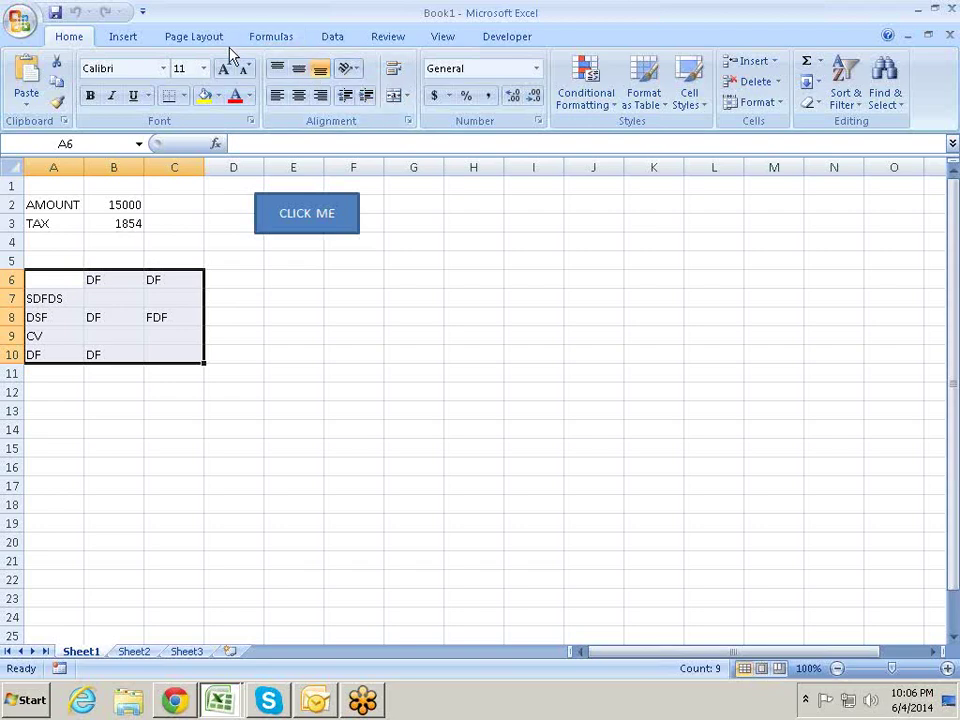
Step: Draw a rectangle right of the table near G5, label it Lower, then open the VBA editor
left_click(145, 36)
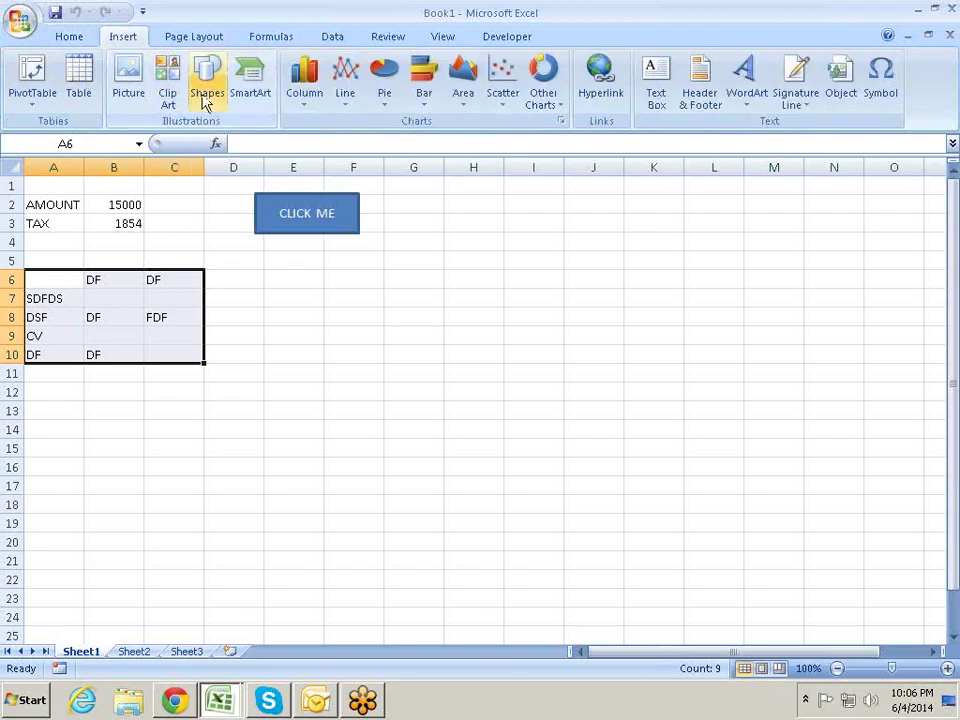
left_click(206, 95)
left_click(256, 145)
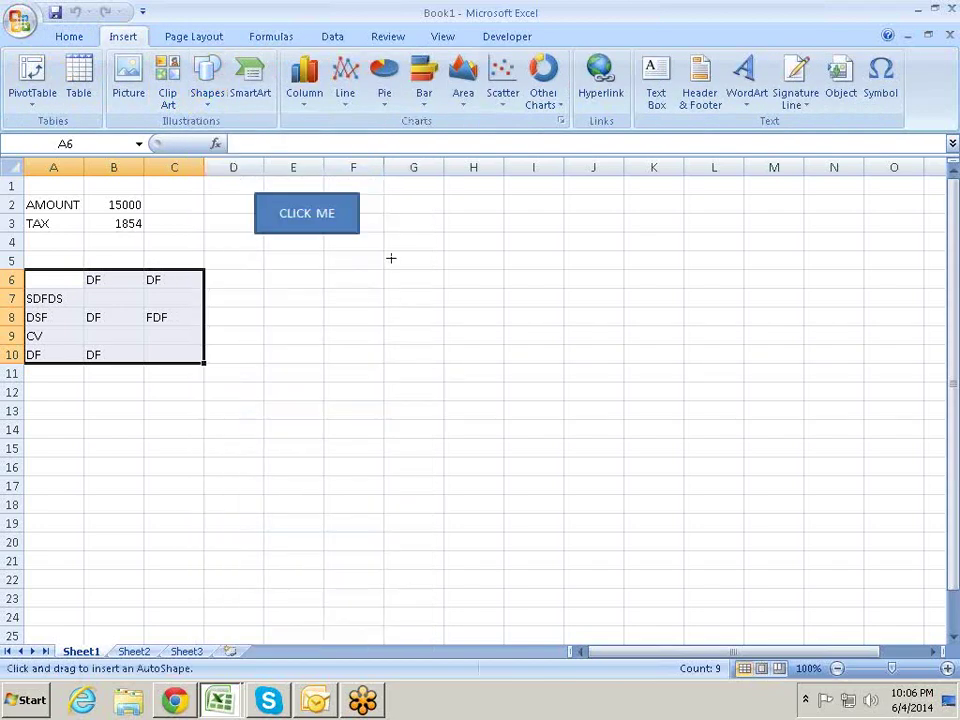
left_click_drag(391, 258, 510, 291)
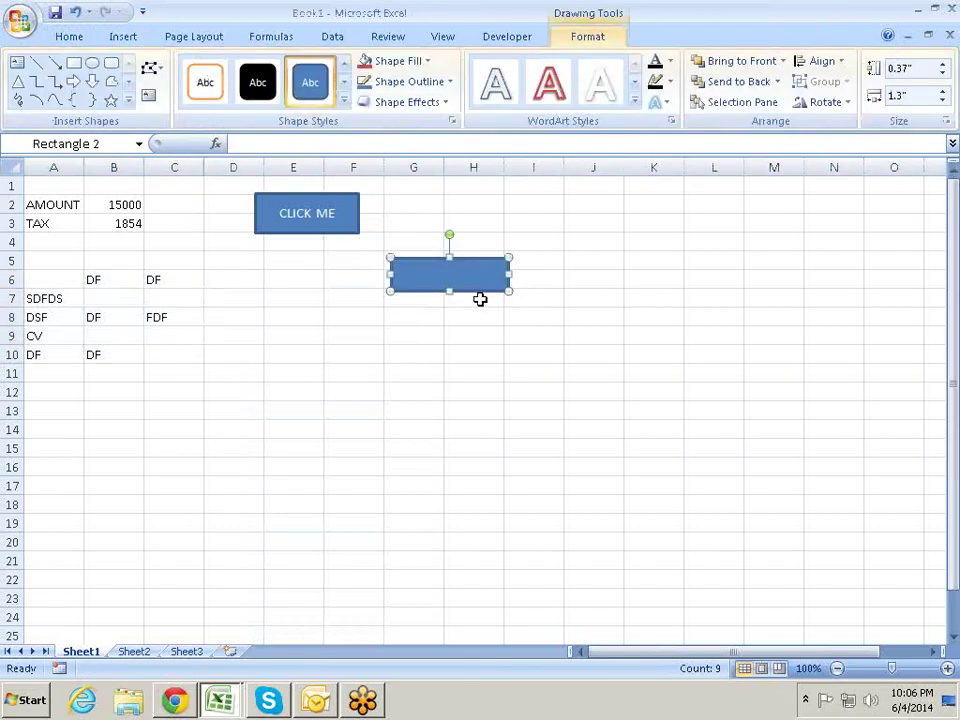
type("Lower")
left_click(484, 319)
key("alt+F11")
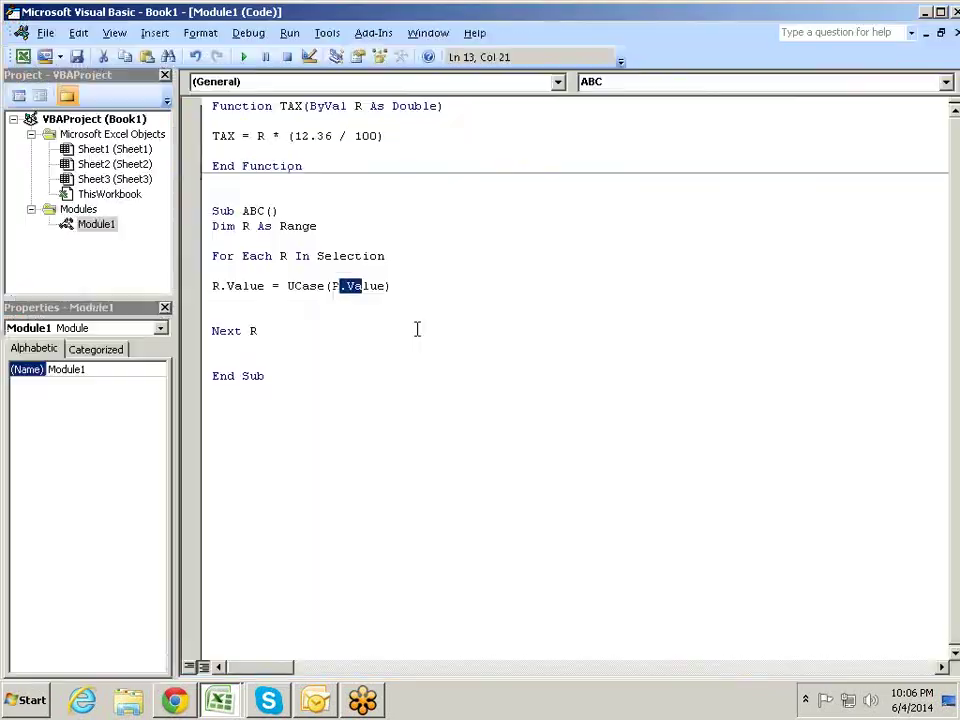
Step: Paste a copy of Sub ABC below End Sub and rename it Sub lo()
left_click_drag(272, 376, 195, 213)
key("ctrl+c")
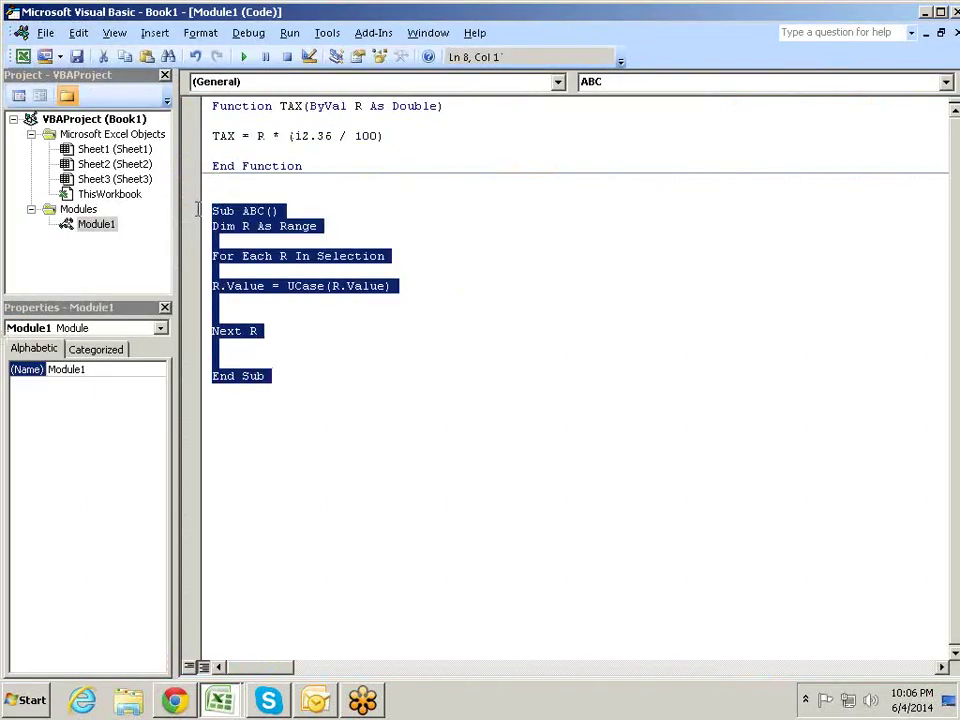
left_click(285, 465)
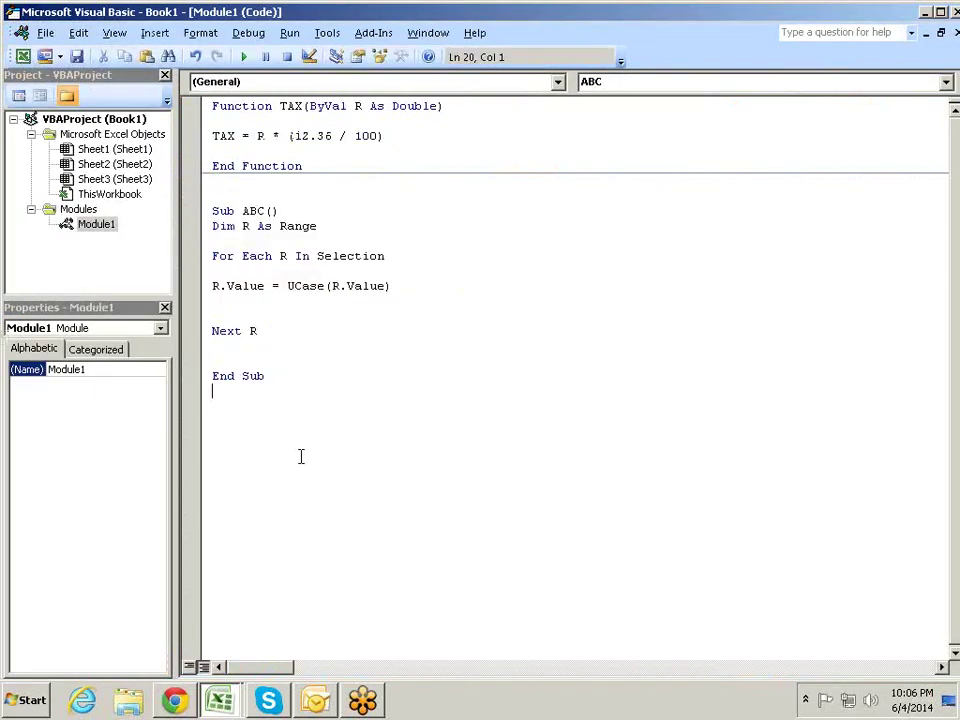
key("ctrl+v")
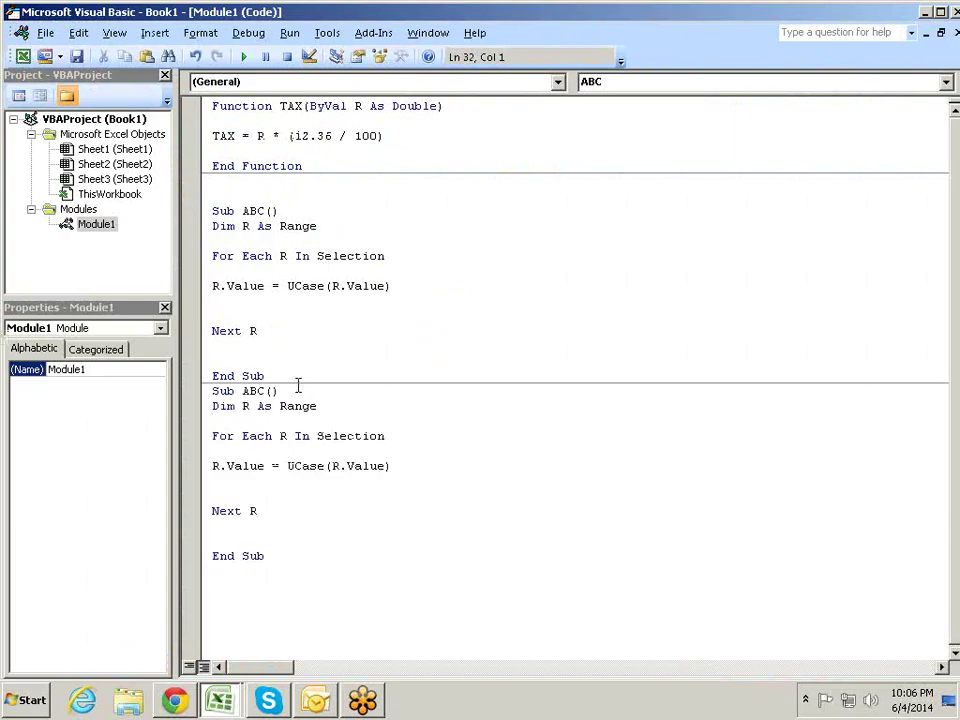
left_click(258, 392)
key("Delete")
key("BackSpace")
key("BackSpace")
type("lo")
left_click(215, 421)
key("alt+F11")
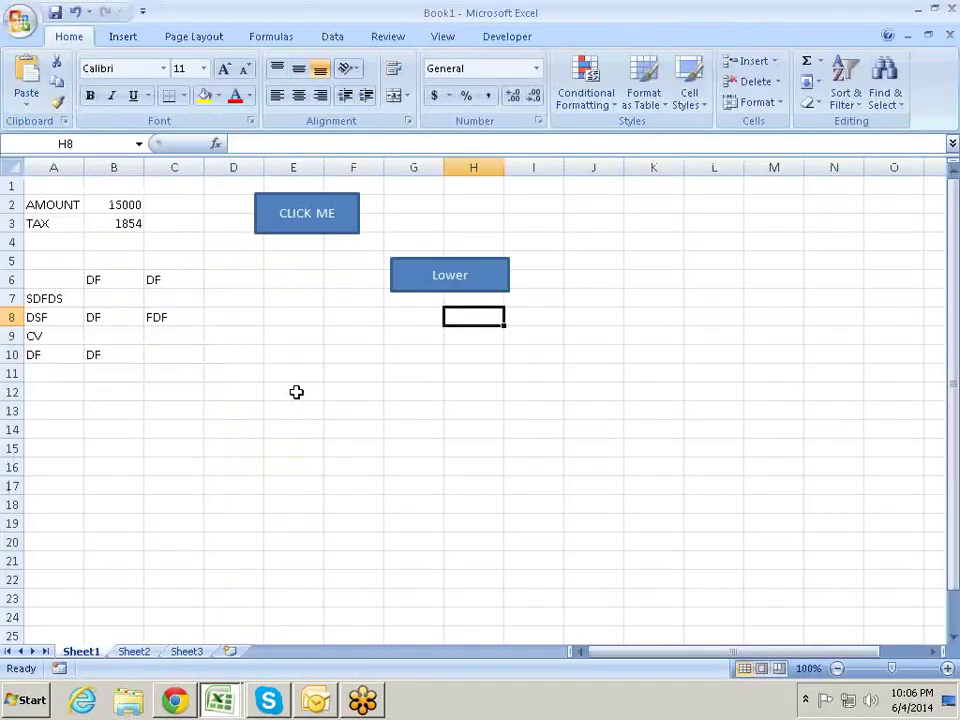
Step: Use Assign Macro on the Lower rectangle to pick lo and confirm with OK
right_click(420, 281)
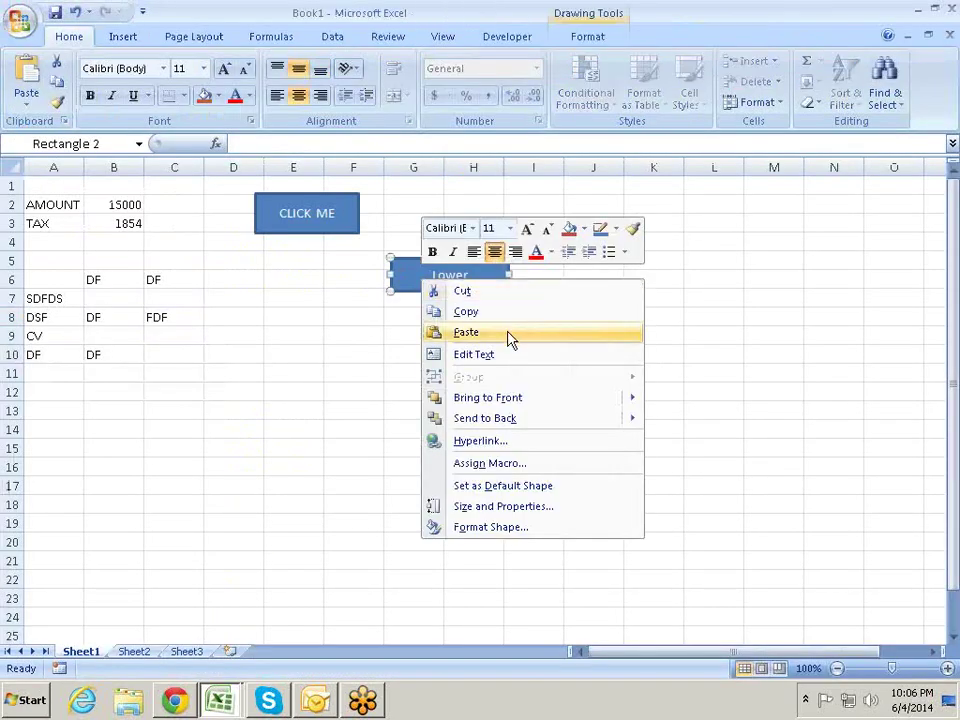
left_click(488, 464)
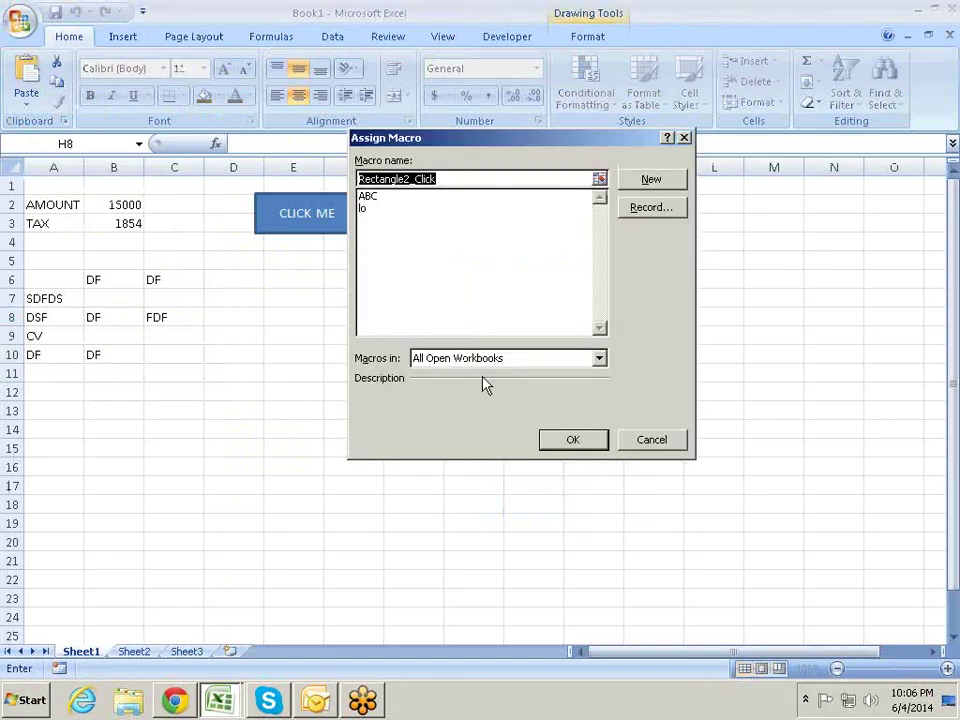
left_click(405, 197)
left_click(405, 208)
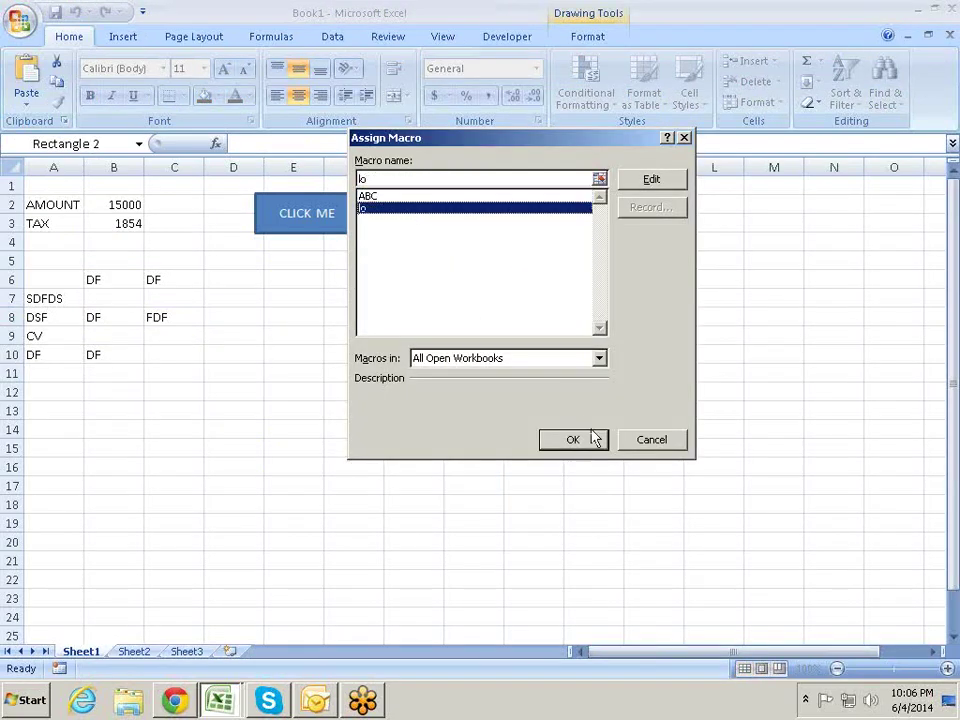
left_click(589, 438)
left_click(524, 364)
key("alt+F11")
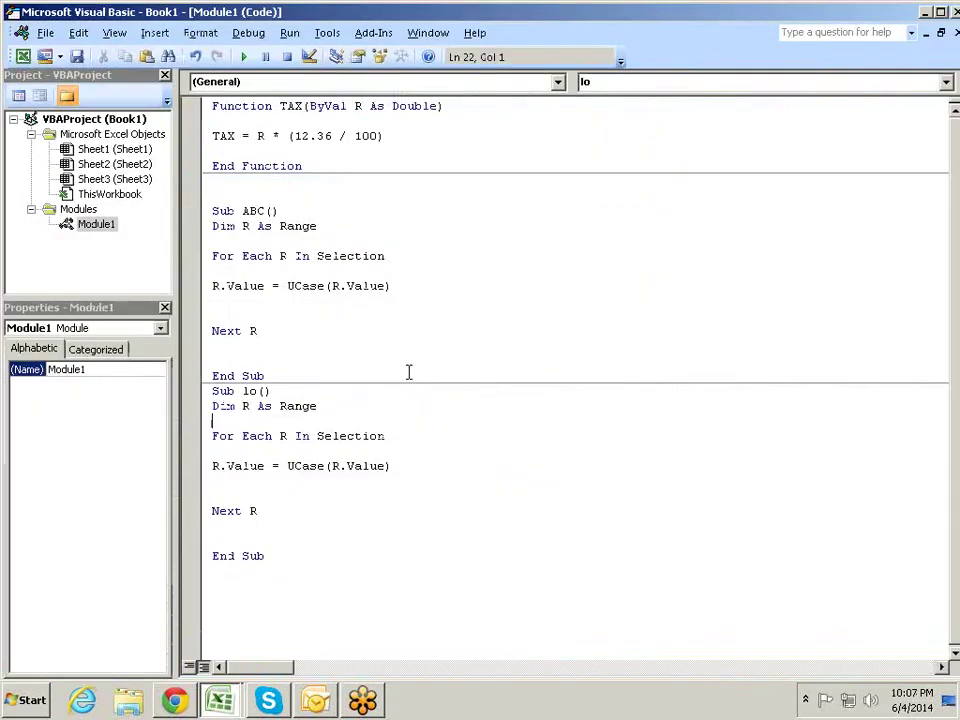
Step: Change UCase to LCase in Sub lo's assignment line
left_click(295, 437)
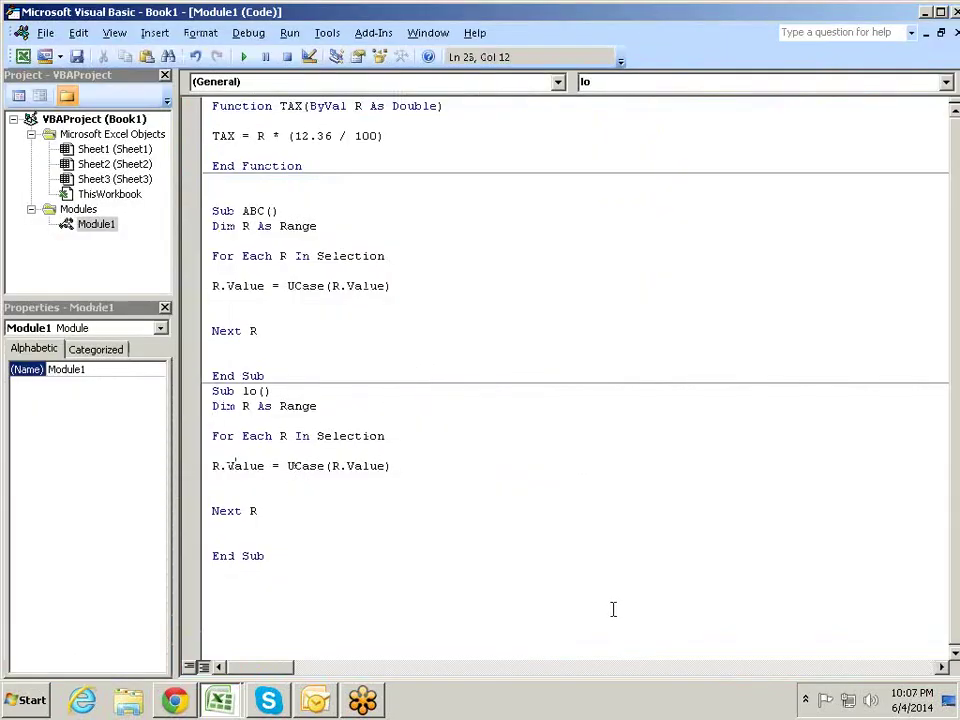
key("BackSpace")
type("L")
key("Down")
key("alt+Tab")
Step: Select the sample table and toggle it between lowercase and uppercase with Lower and CLICK ME
mouse_move(51, 285)
left_mouse_down()
mouse_move(186, 343)
mouse_move(180, 358)
left_mouse_up()
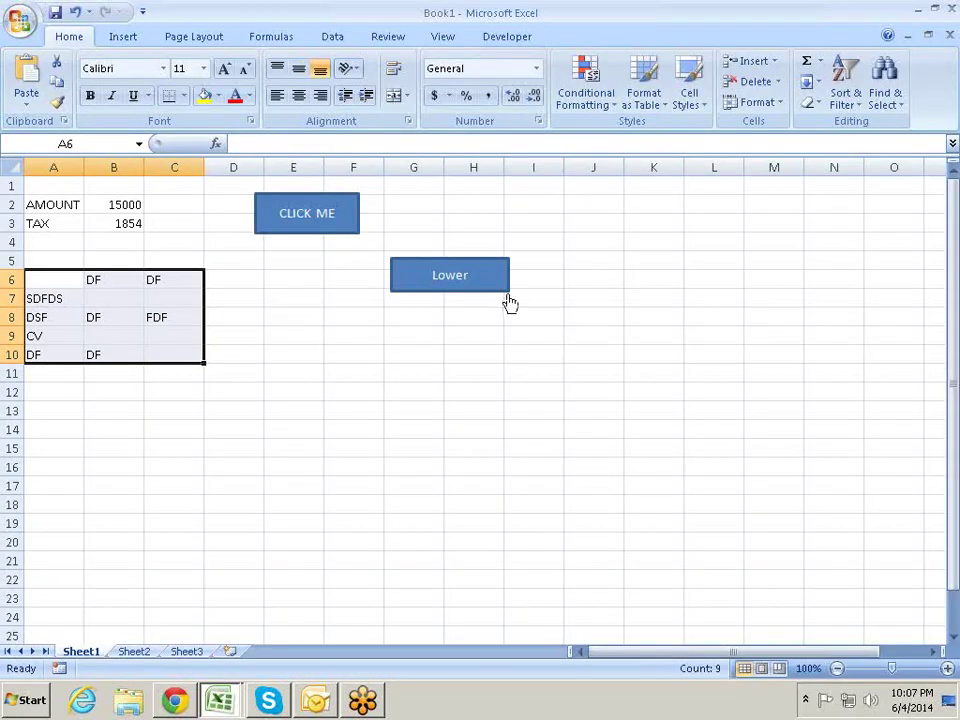
left_click(447, 283)
left_click(347, 218)
left_click(446, 286)
left_click(343, 219)
left_click(396, 284)
left_click(326, 225)
left_click(407, 291)
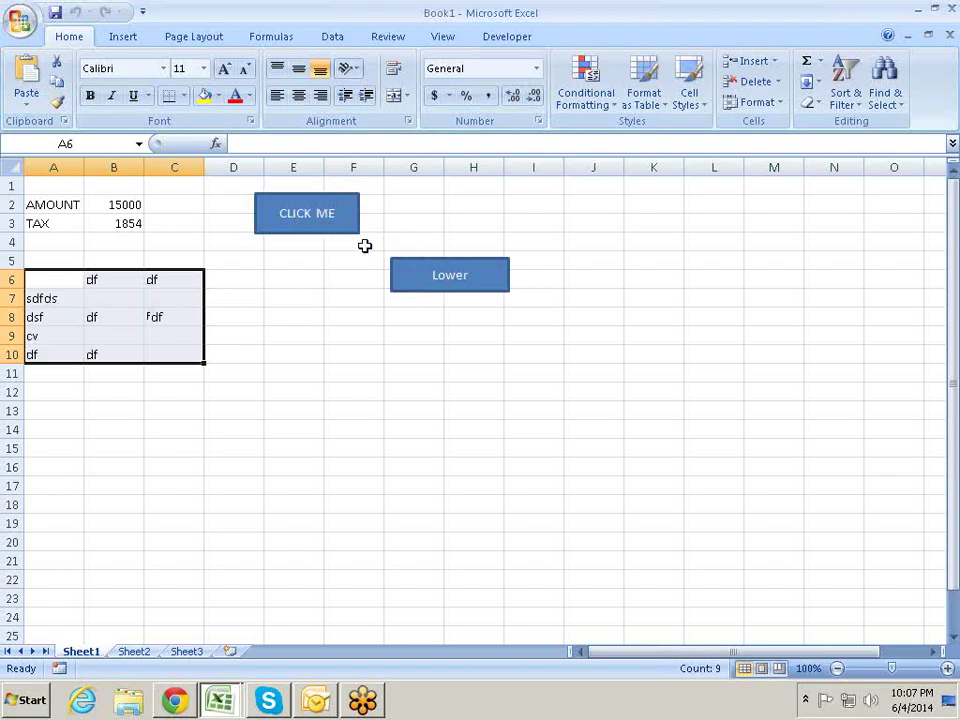
left_click(330, 222)
Step: Highlight the LCase function name in Sub lo's code
key("alt+F11")
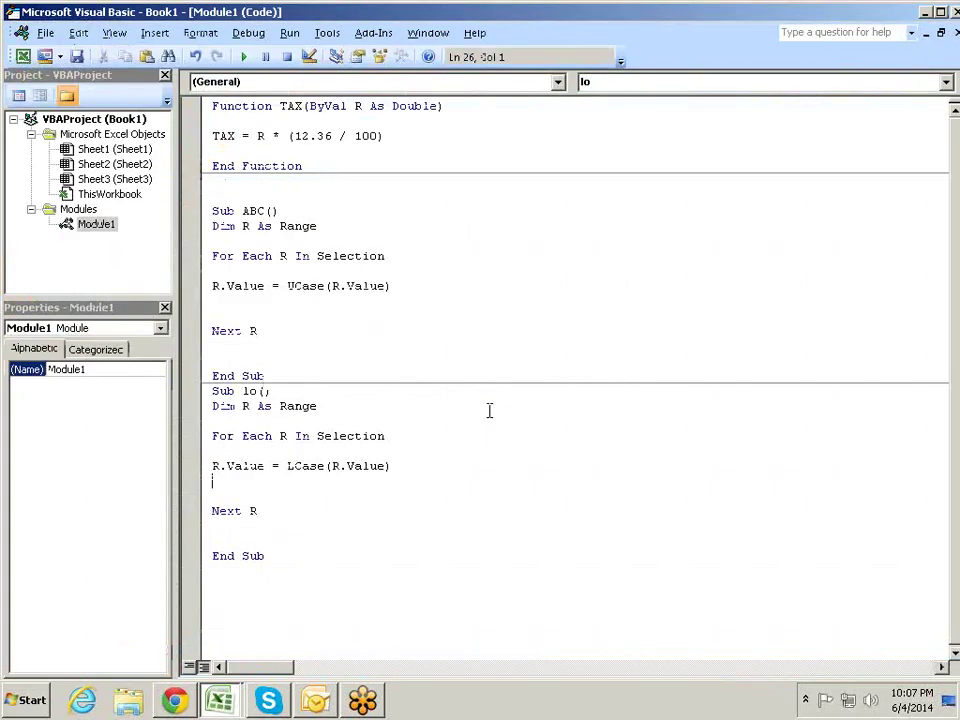
left_click(312, 467)
left_click_drag(324, 467, 288, 467)
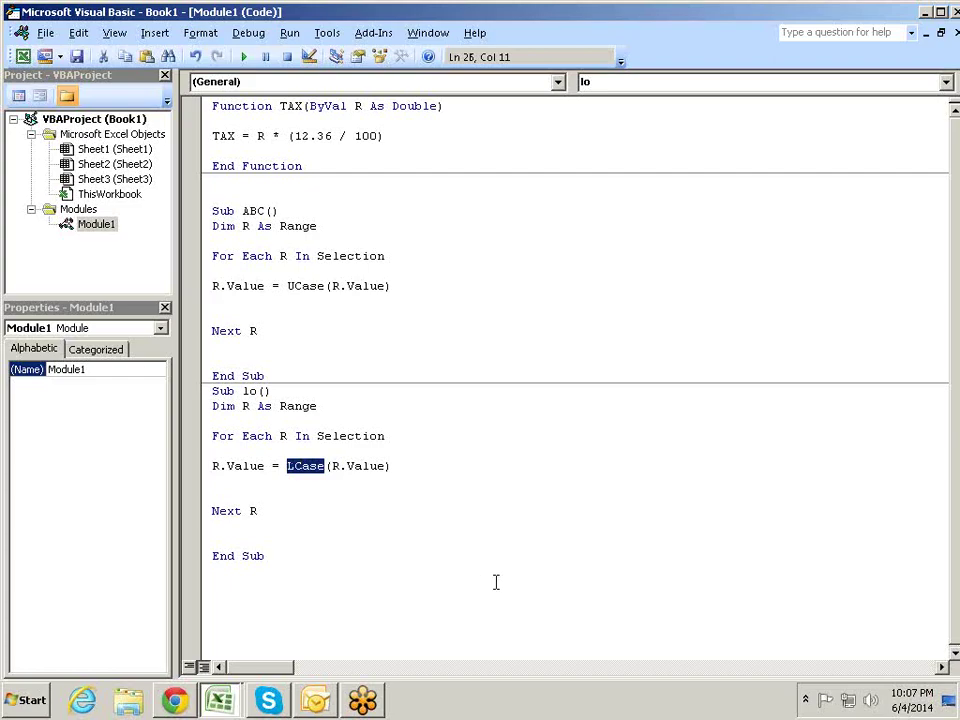
key("alt+Tab")
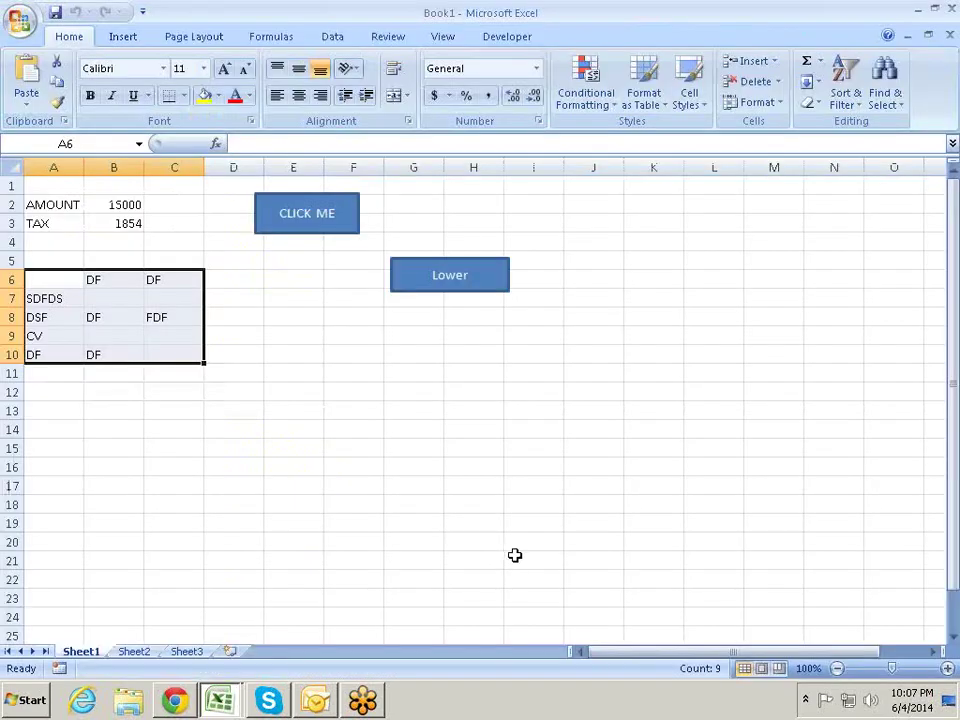
key("alt+Tab")
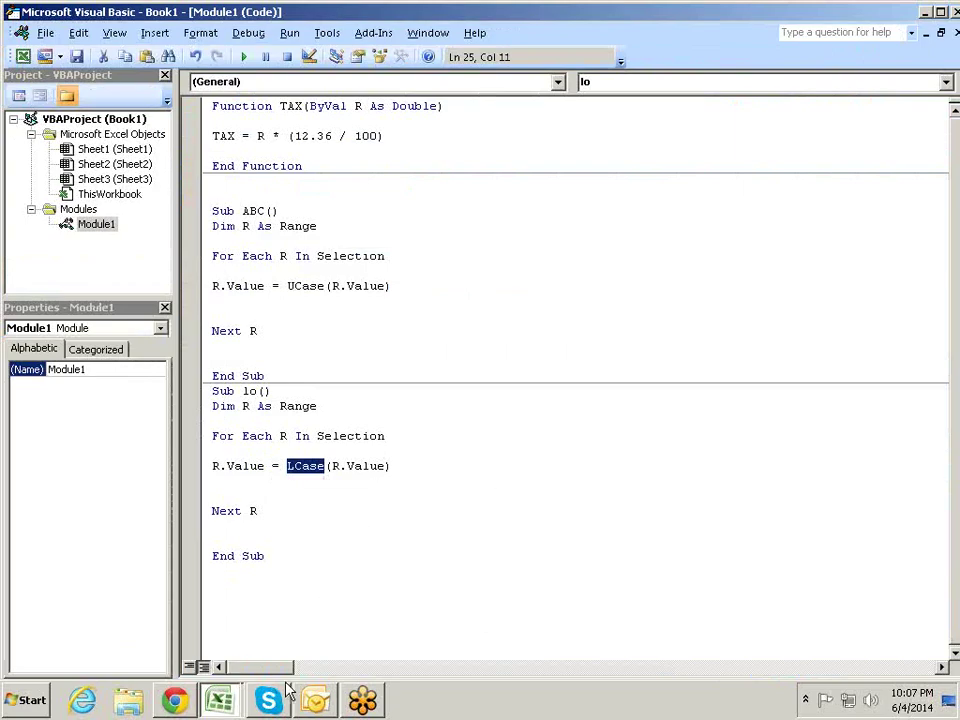
left_click(178, 700)
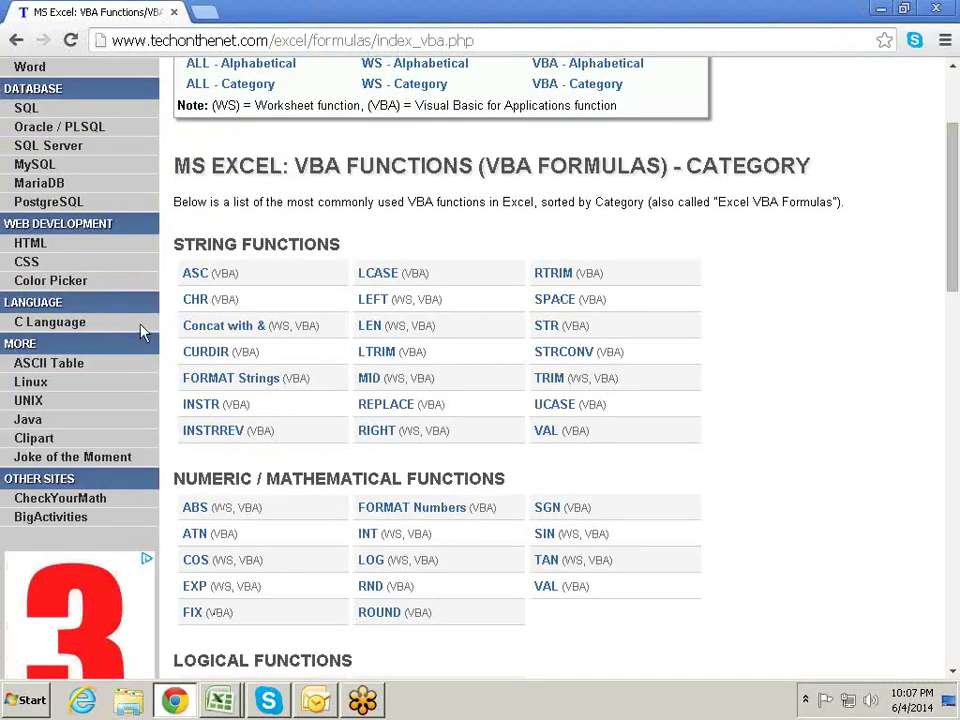
left_click(194, 276)
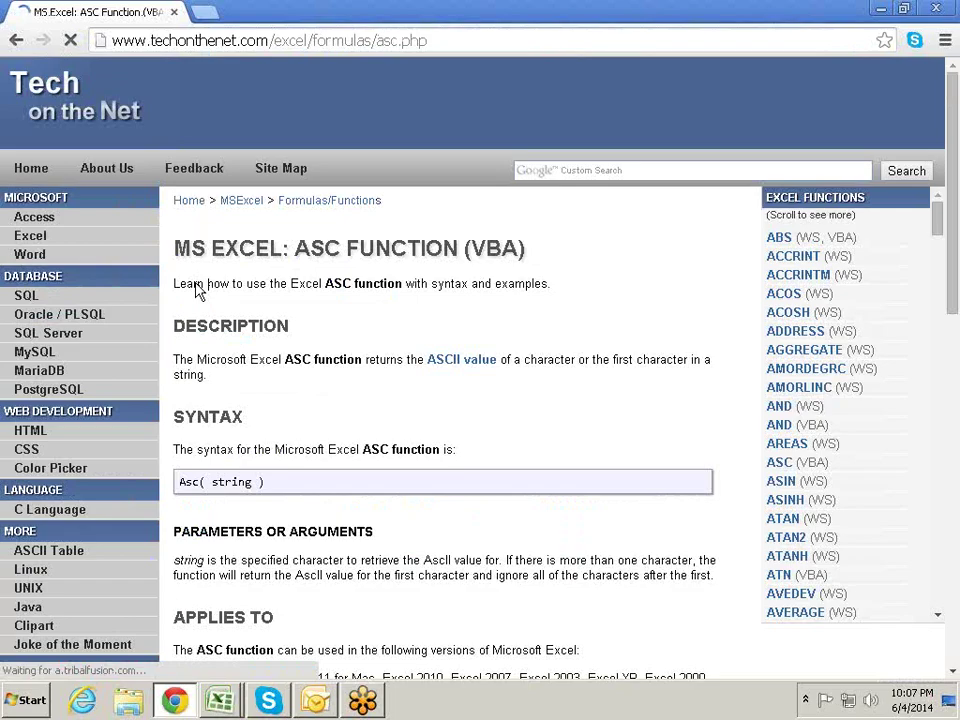
scroll(259, 317, "down", 15)
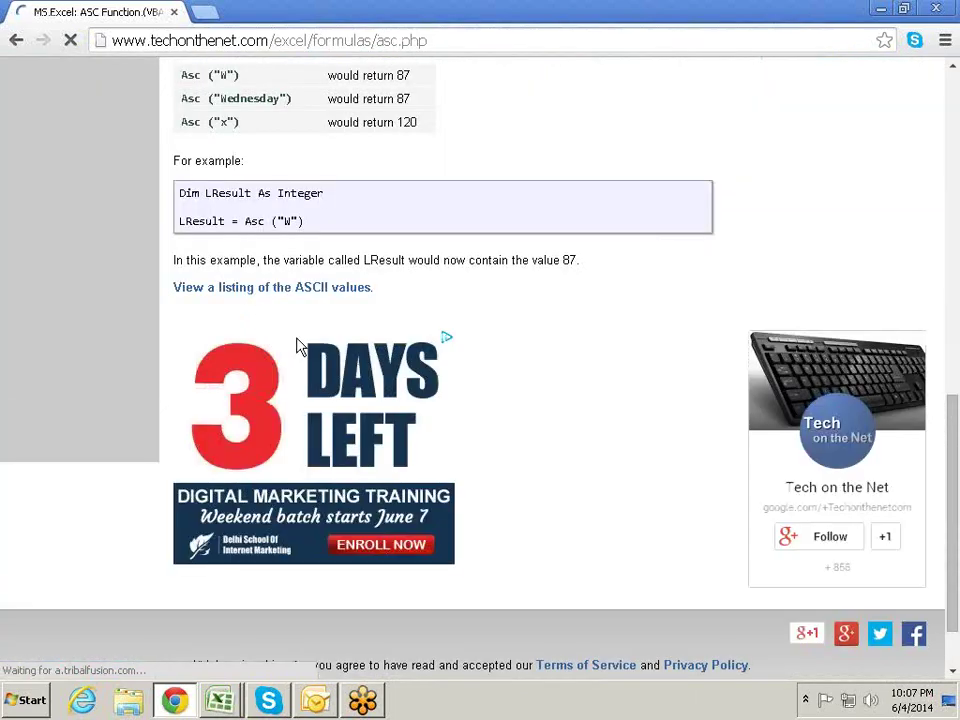
scroll(548, 291, "up", 1)
scroll(548, 291, "up", 1)
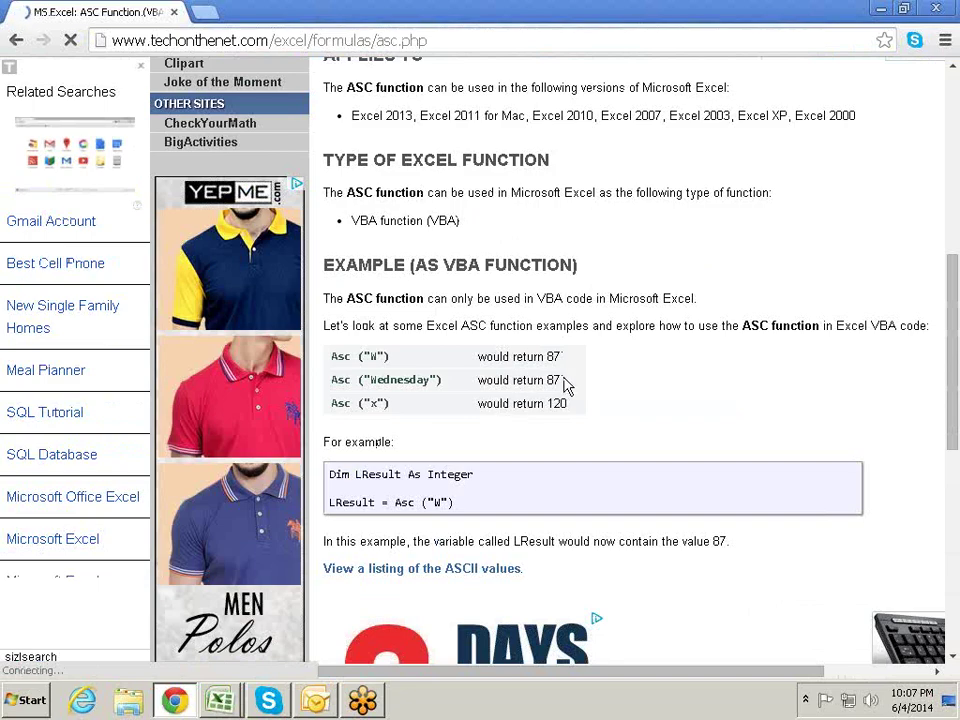
key("alt+Tab")
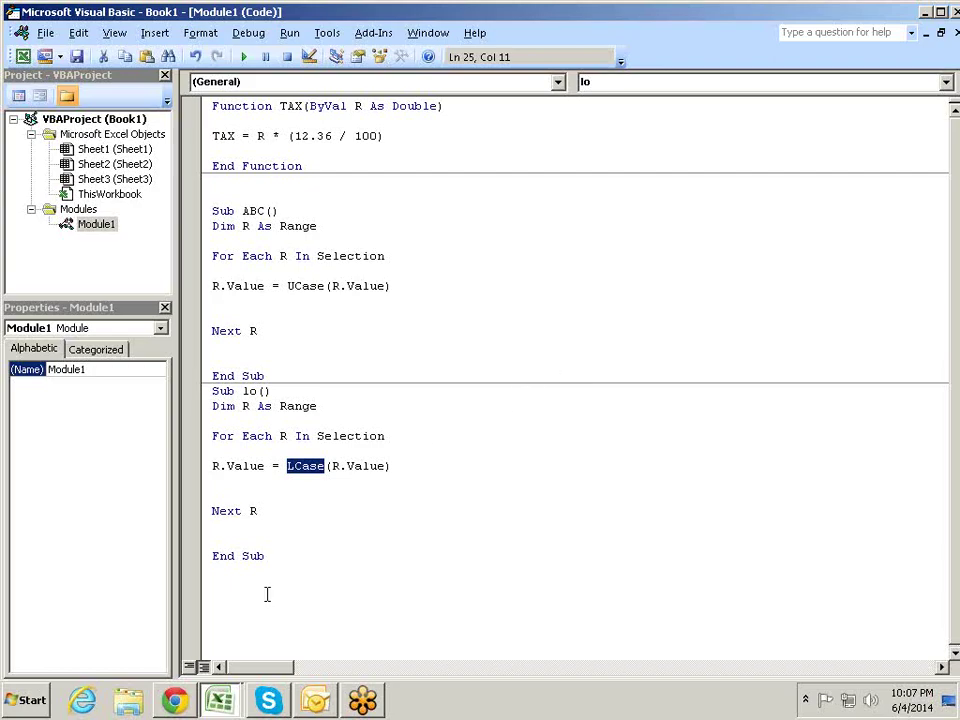
left_click(220, 700)
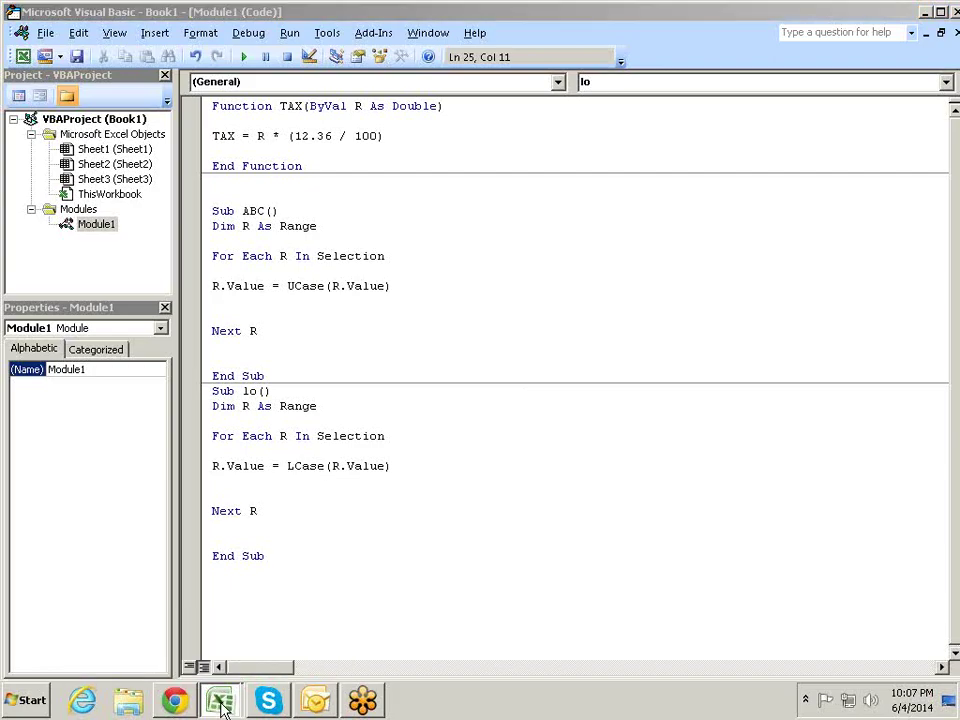
Step: Enter the formula =CHAR(13) in cell D10
left_click(199, 634)
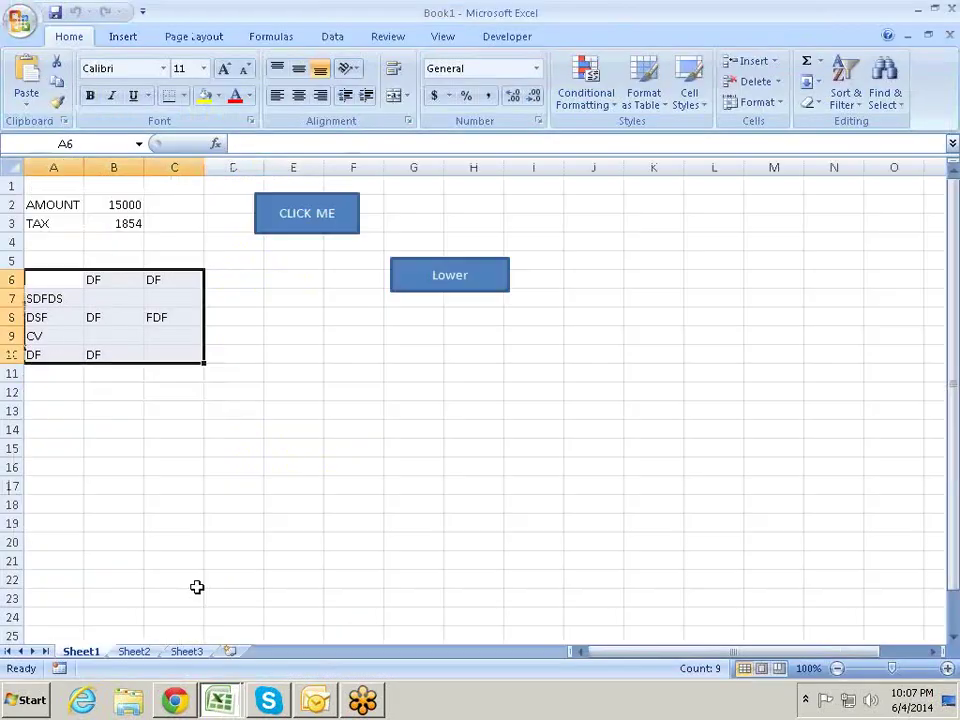
left_click(235, 355)
type("=")
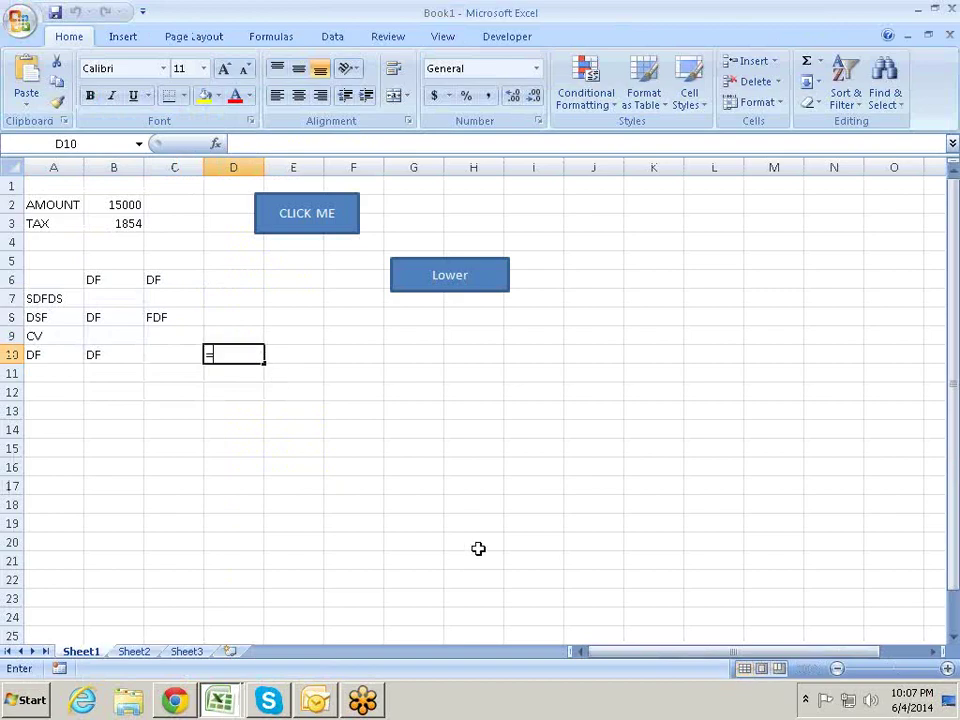
type("char")
key("BackSpace")
key("BackSpace")
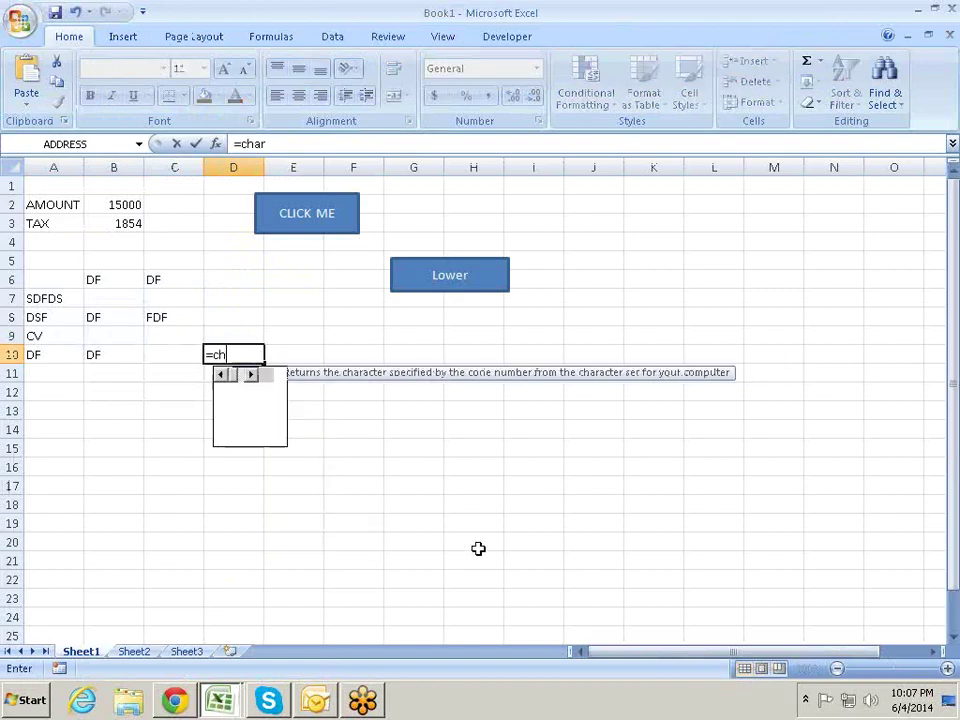
key("BackSpace")
type("ode")
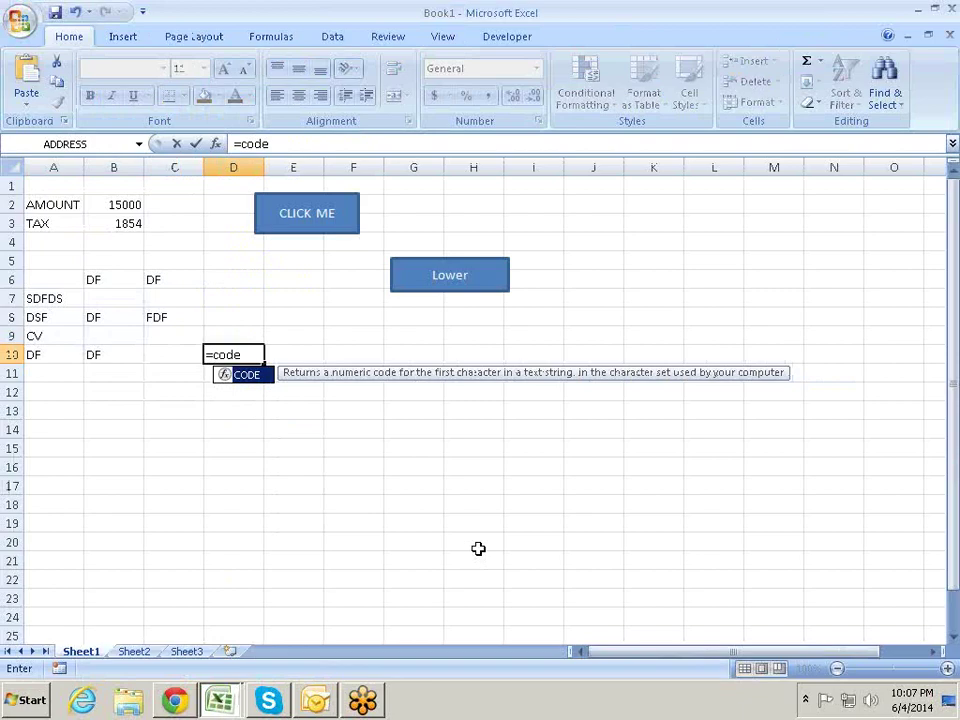
key("BackSpace")
key("BackSpace")
key("BackSpace")
type("har")
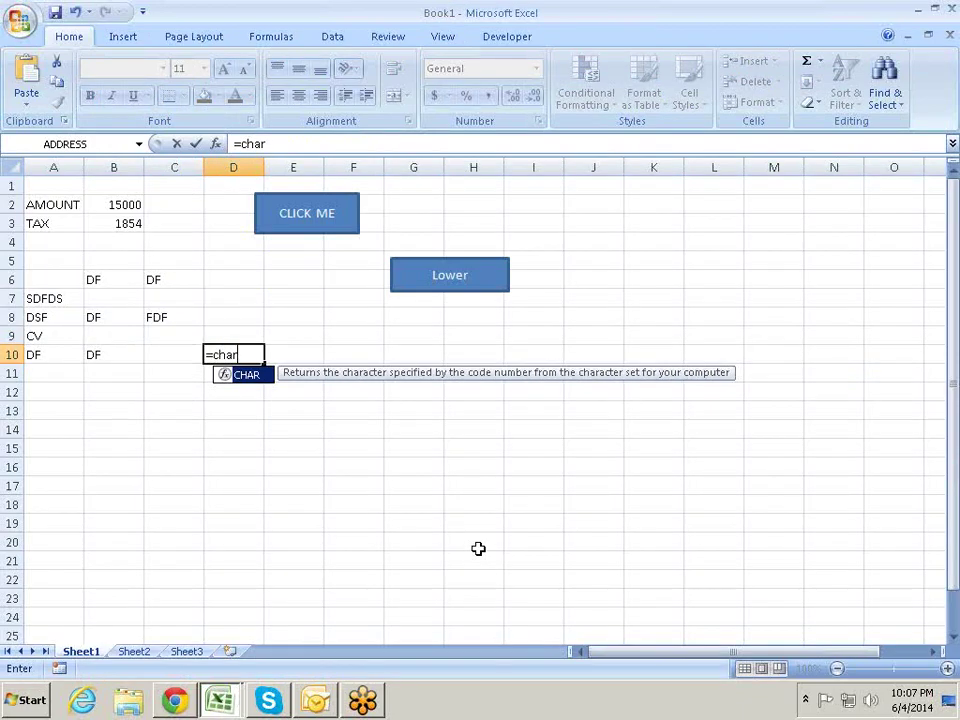
key("Tab")
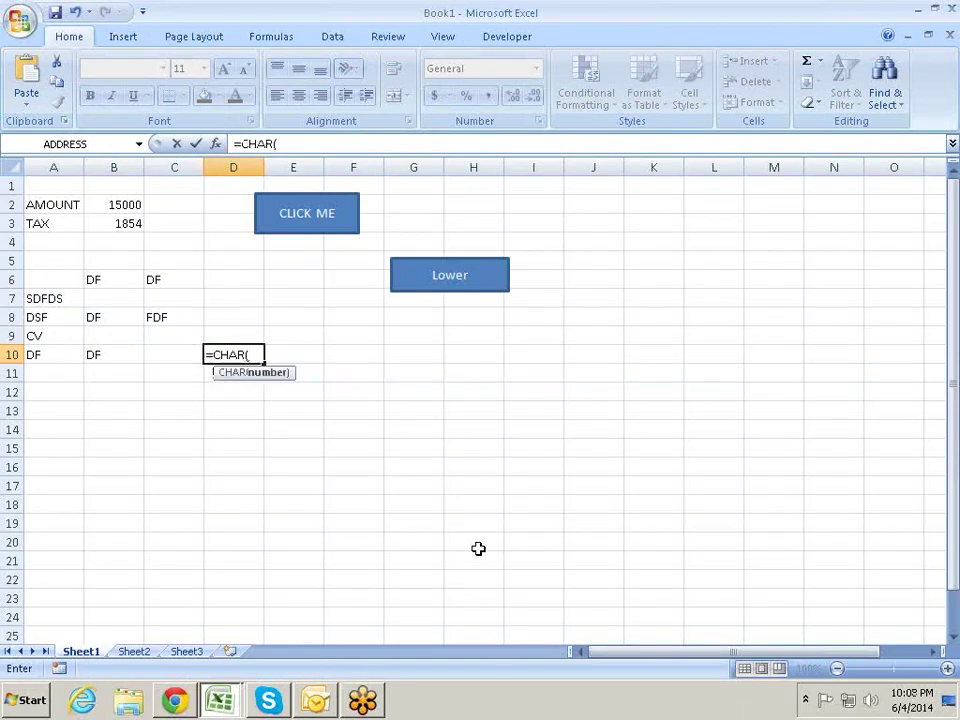
type("13")
key("Return")
Step: Edit D10's formula to =CHAR(65) so the cell shows A
key("Up")
key("F2")
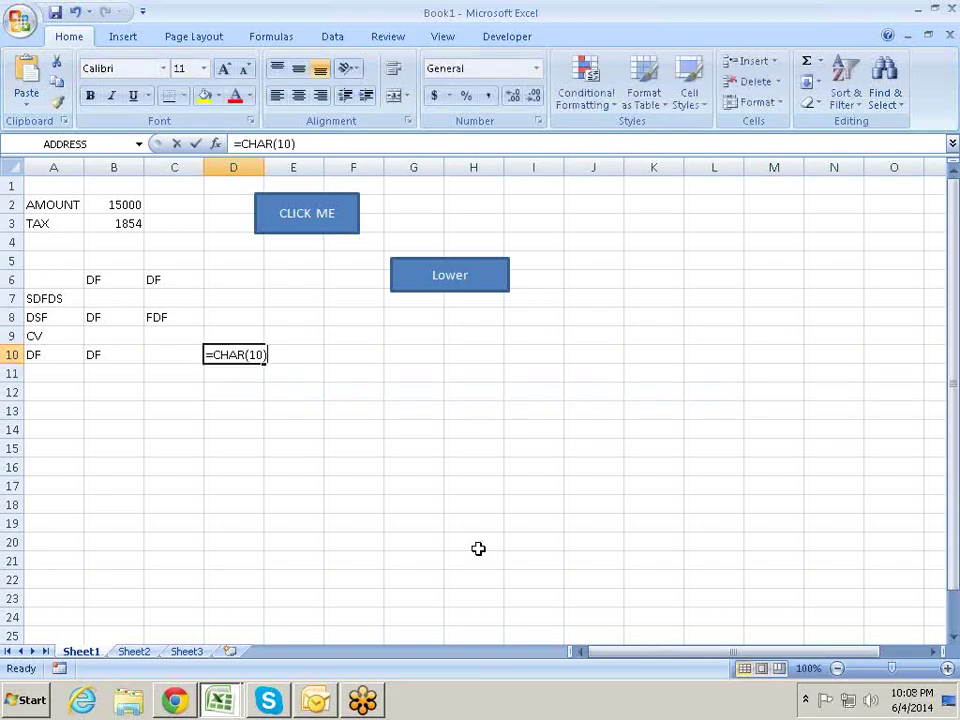
key("Left")
key("BackSpace")
key("BackSpace")
type("65")
key("Return")
key("Up")
key("alt+F11")
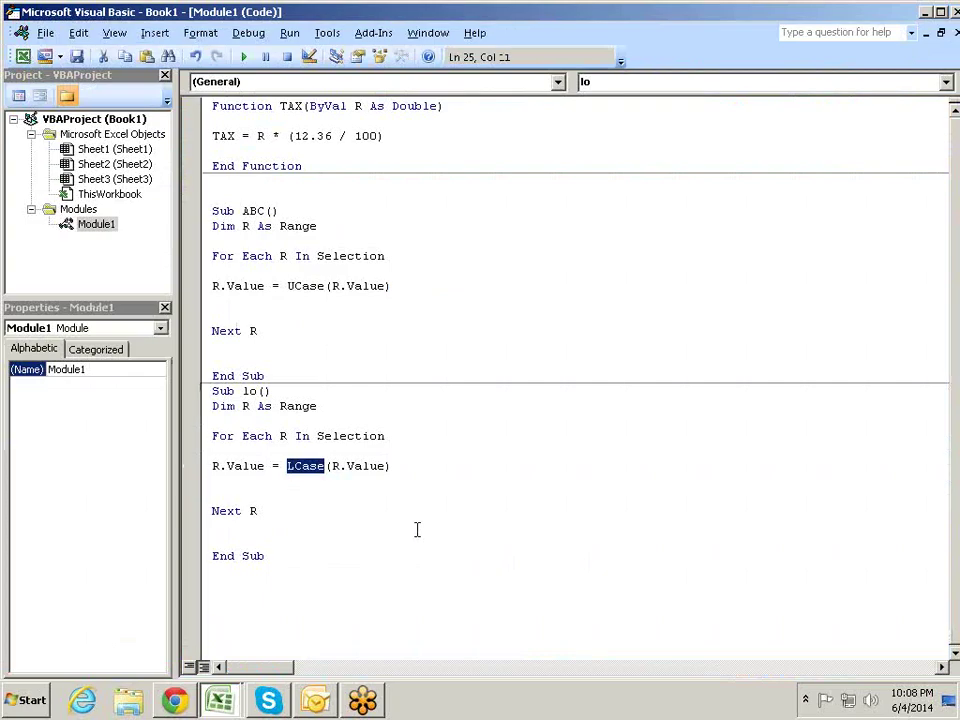
Step: Add a new empty Sub a() below the last macro in Module1
left_click(369, 551)
key("Return")
key("Return")
type("sub a")
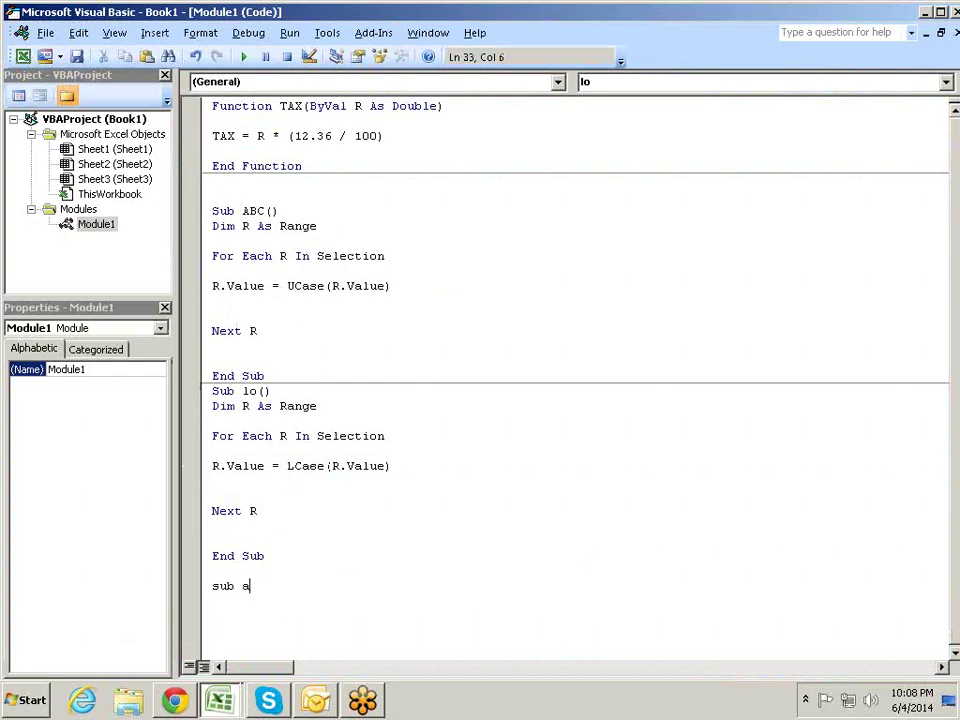
key("Return")
key("Return")
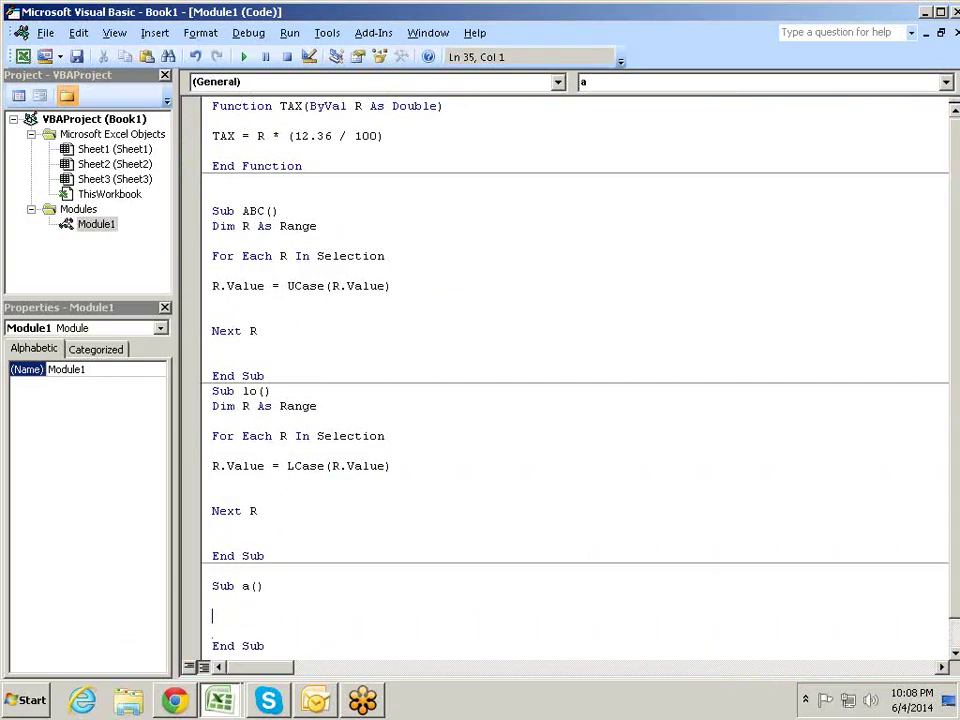
Step: Start the macro's line with Range("b1").Value, correcting the cell reference to b1
type("range(a")
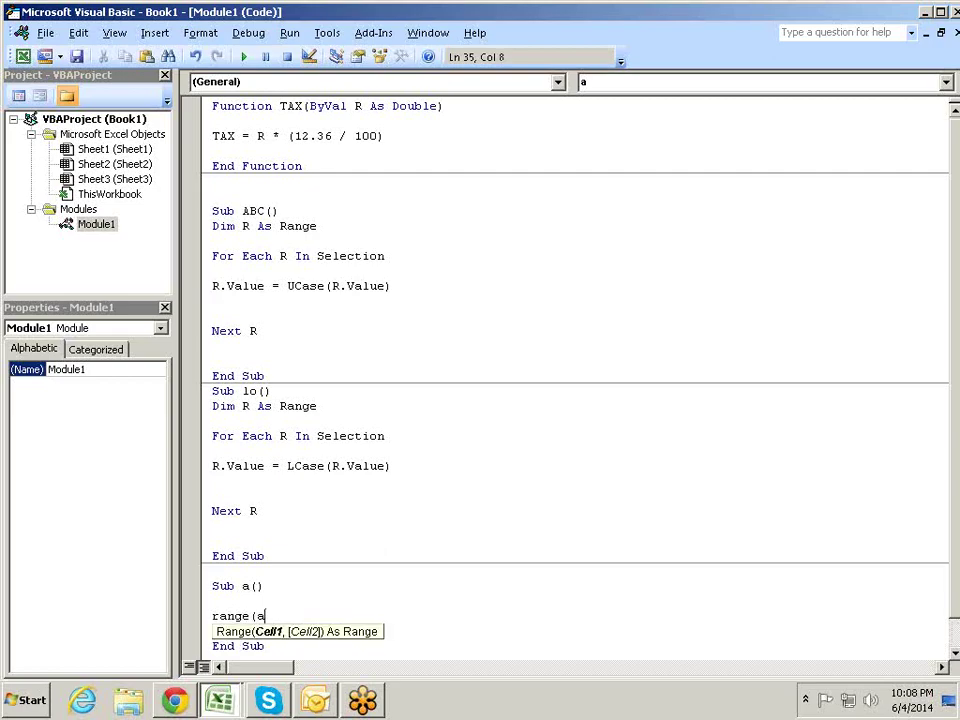
type("1")
type(").")
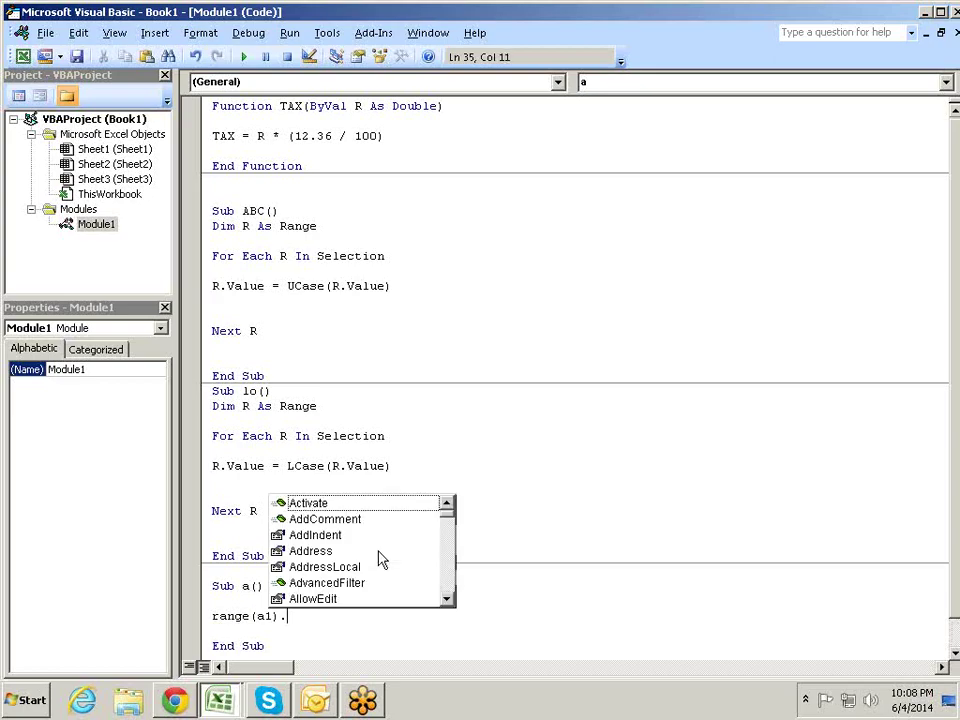
type("valu")
key("Tab")
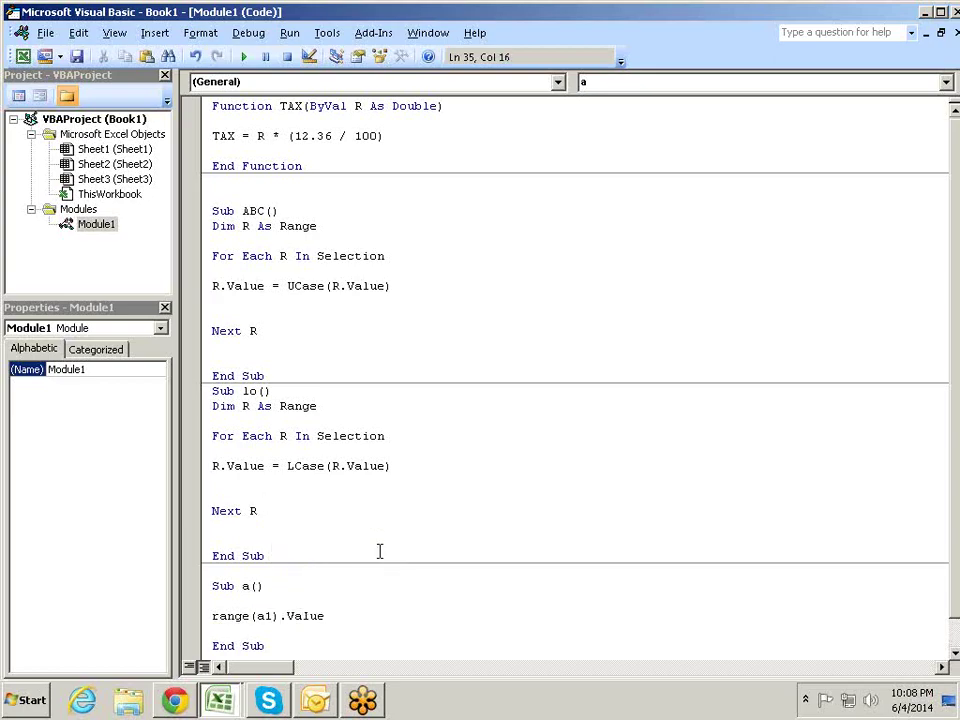
type("=")
key("BackSpace")
left_click(263, 616)
key("Delete")
type("b")
key("Right")
key("BackSpace")
type("1")
type("\"")
left_click(281, 616)
type("\"")
key("Right")
key("Right")
key("Right")
key("Right")
key("Right")
key("Right")
Step: Complete the line as = Asc(Range("a1").Value) and return to Excel
type("=")
type("asc")
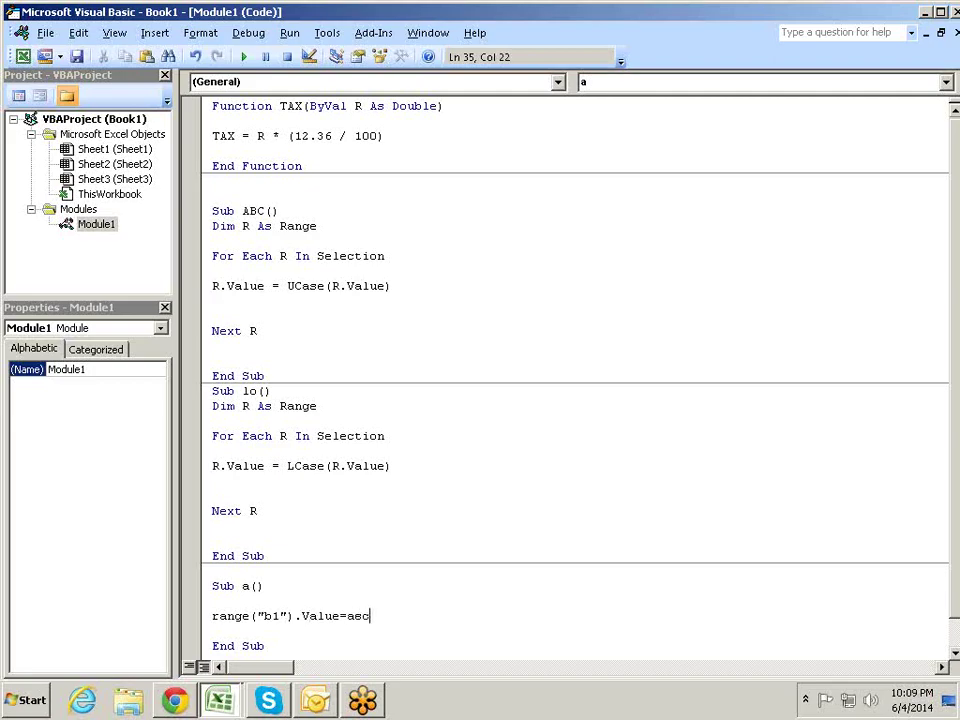
type("(")
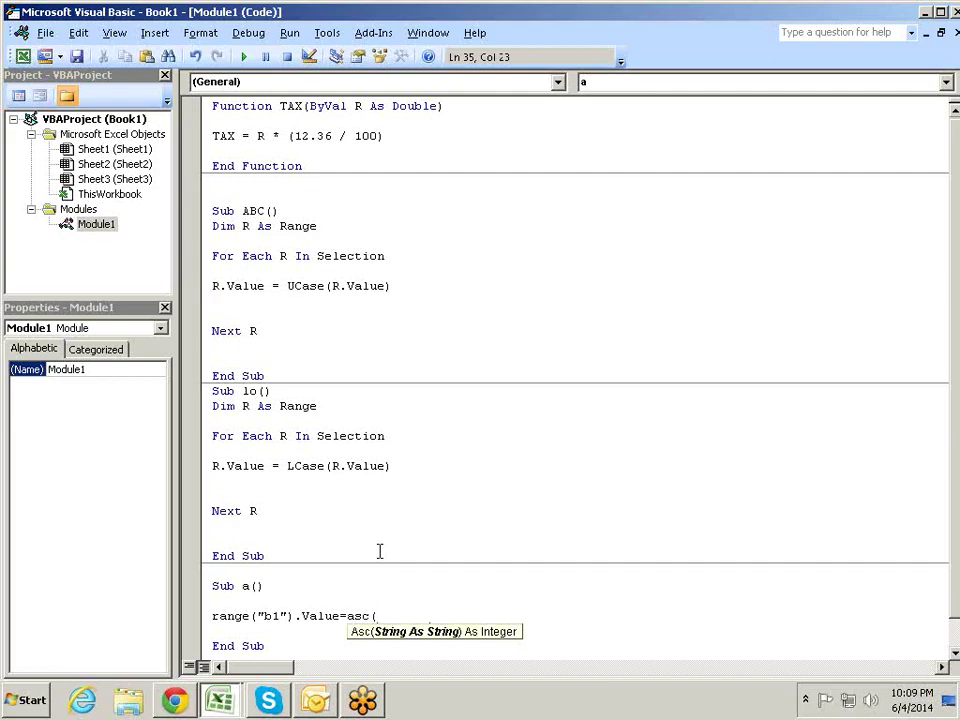
type("s")
key("BackSpace")
type("range")
type("(\"a1\").va")
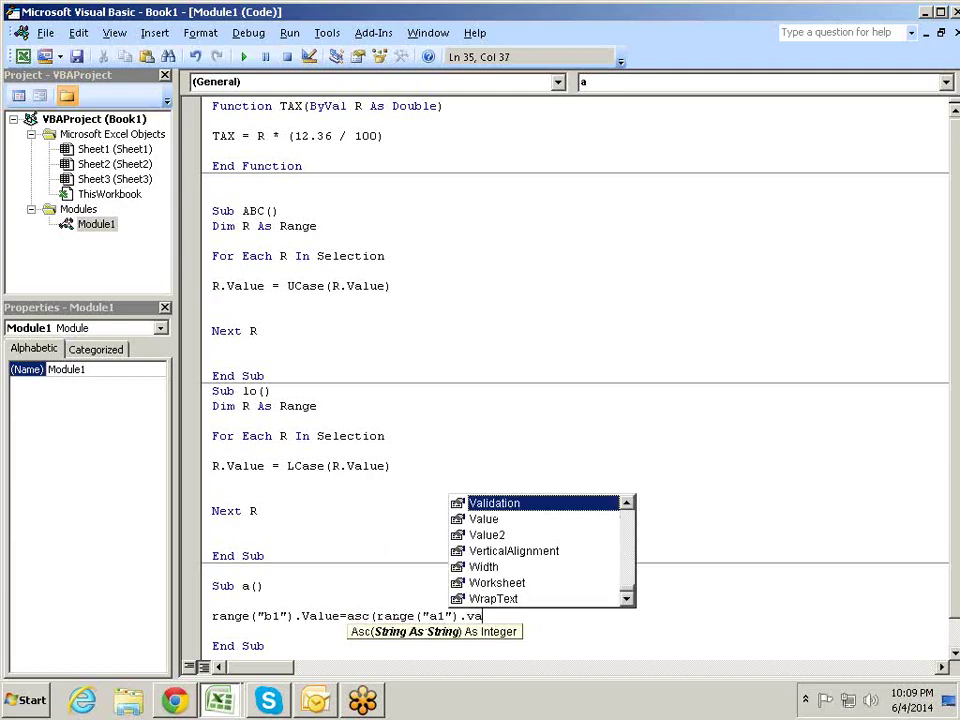
type("l")
key("Tab")
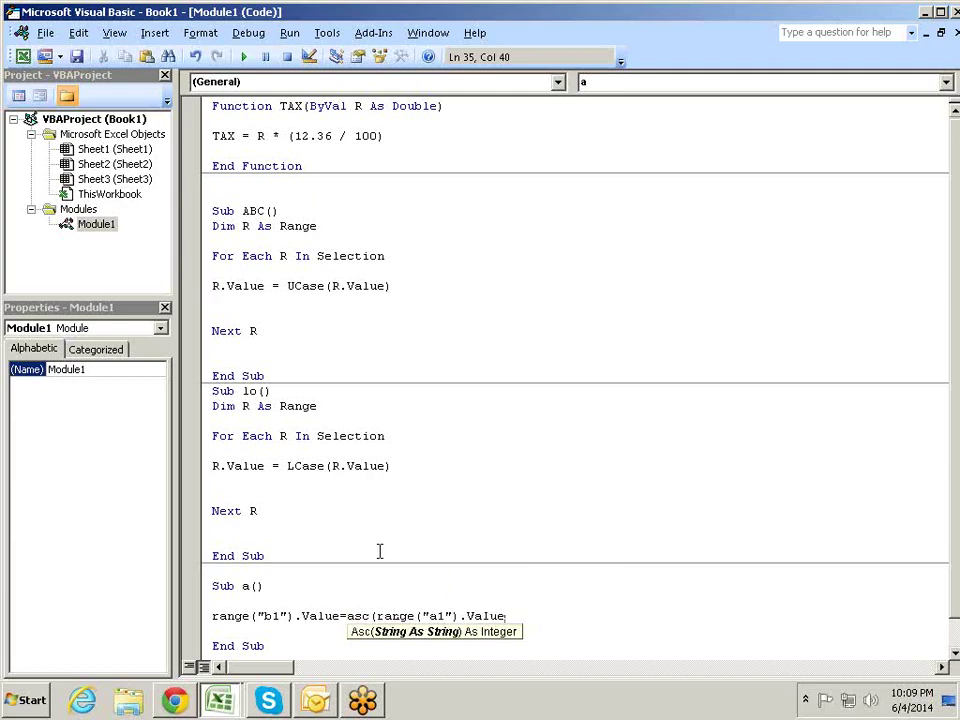
type(")")
key("Return")
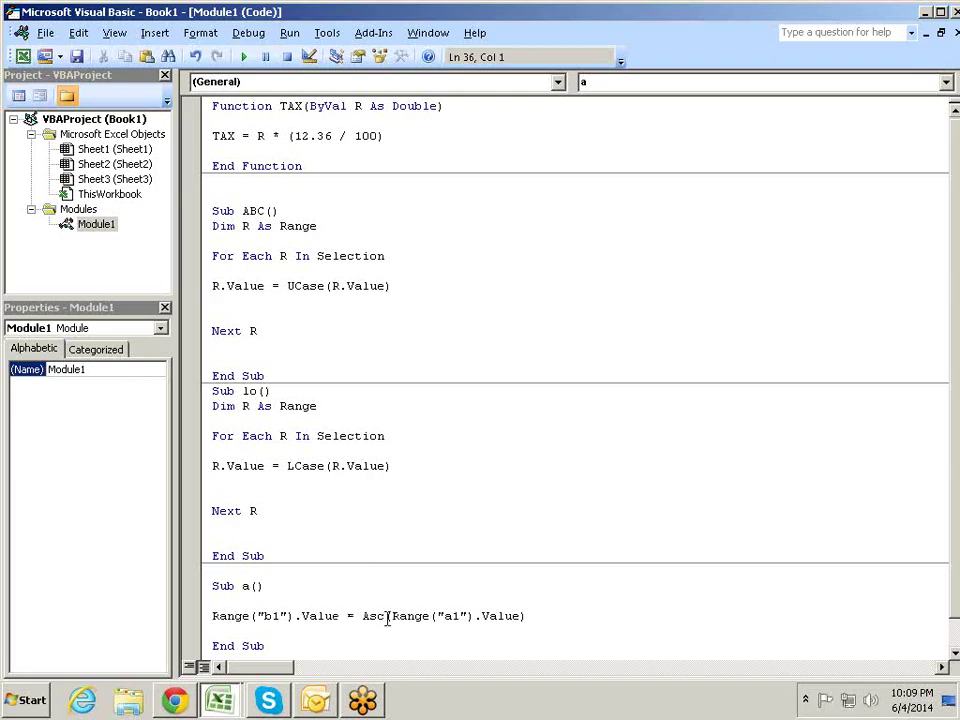
key("alt+F11")
Step: Enter the letter A in cell A1, rejecting the AMOUNT autocomplete
left_click(68, 183)
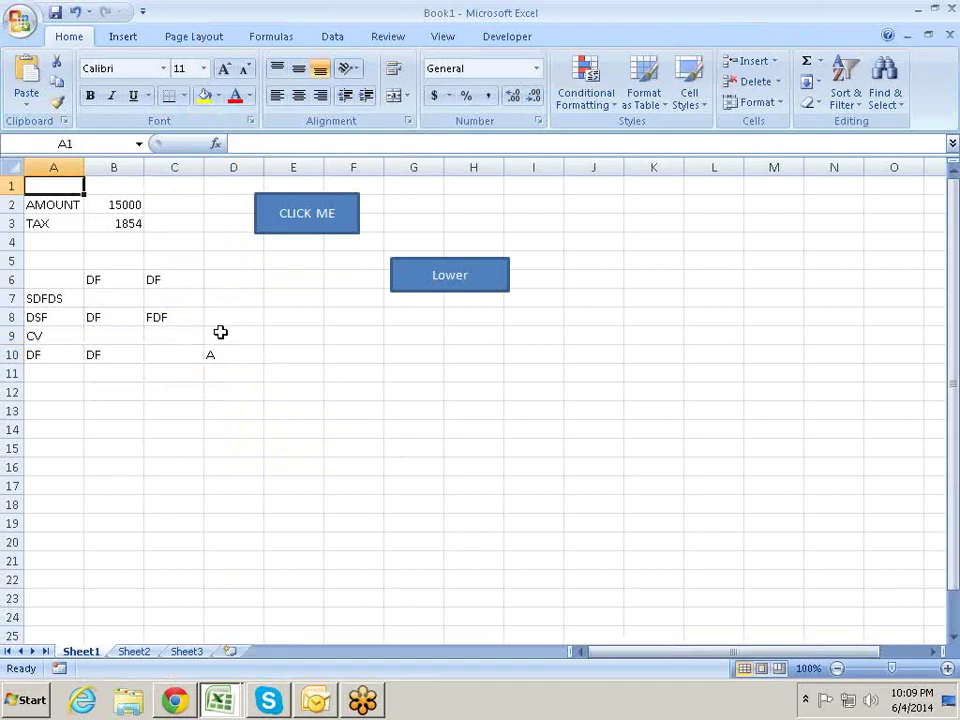
type("a")
key("Delete")
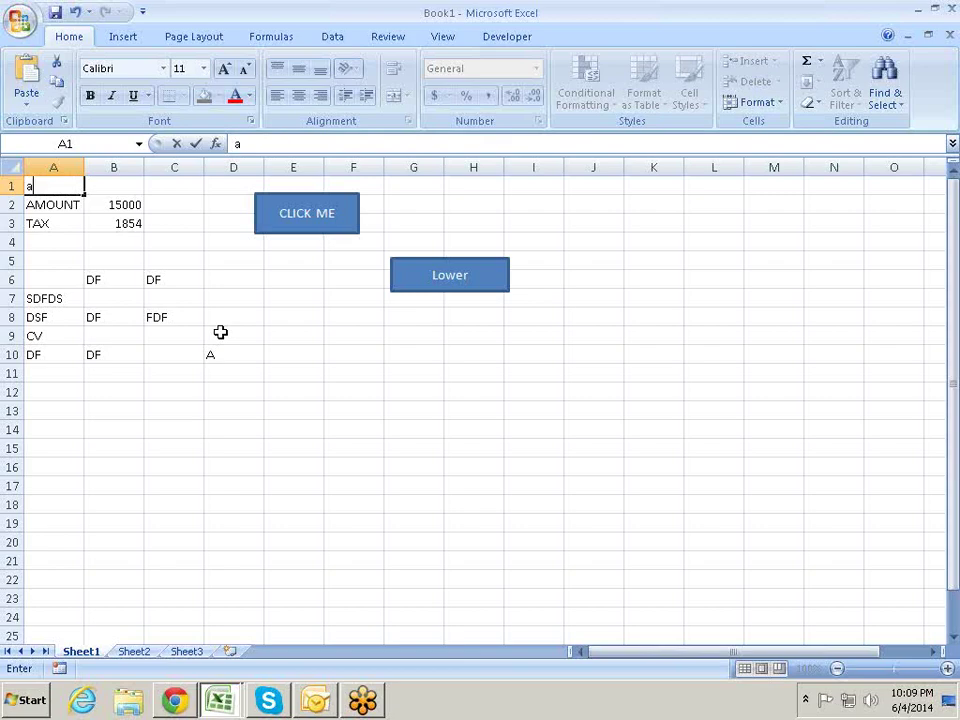
key("BackSpace")
type("a")
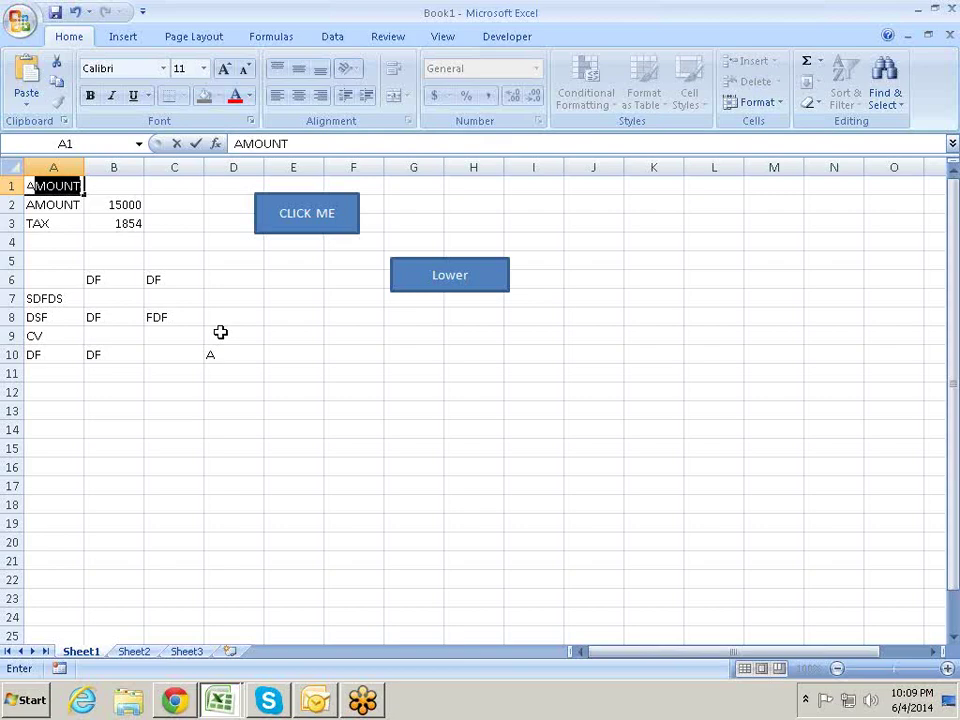
key("Delete")
key("Tab")
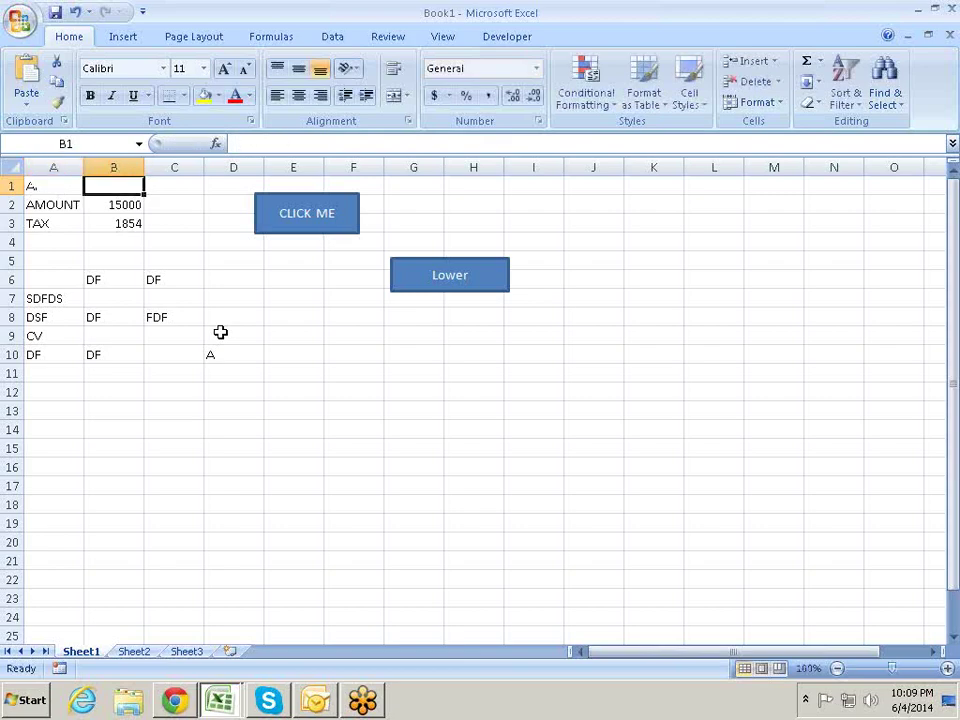
Step: Run macro a from the Macros list so B1 shows 65, then return to the VBA editor
key("alt+l")
key("p")
key("m")
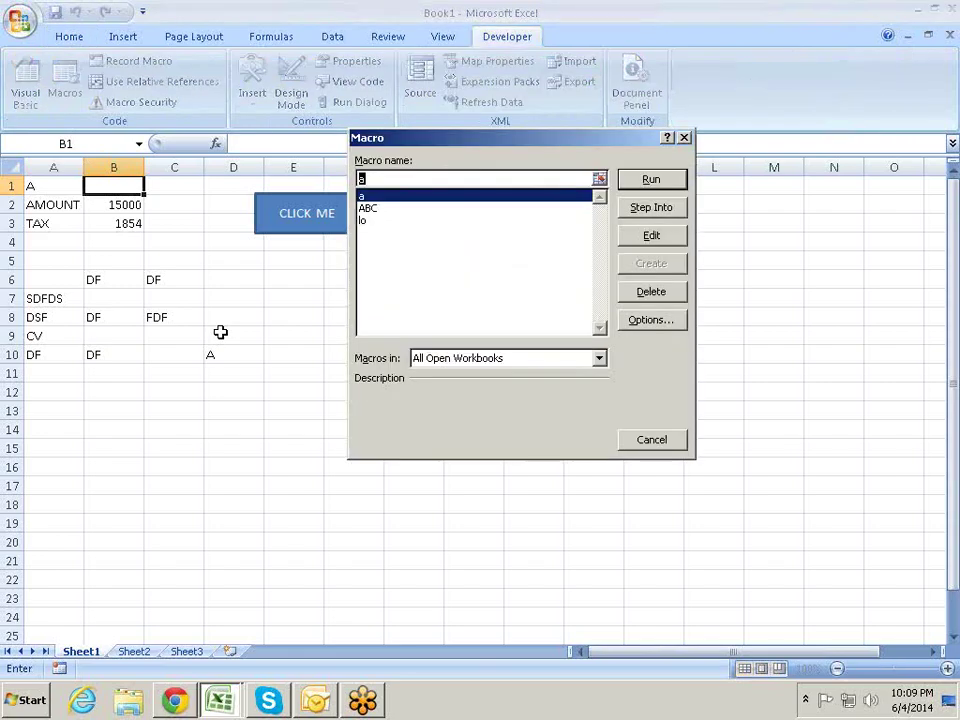
left_click(650, 180)
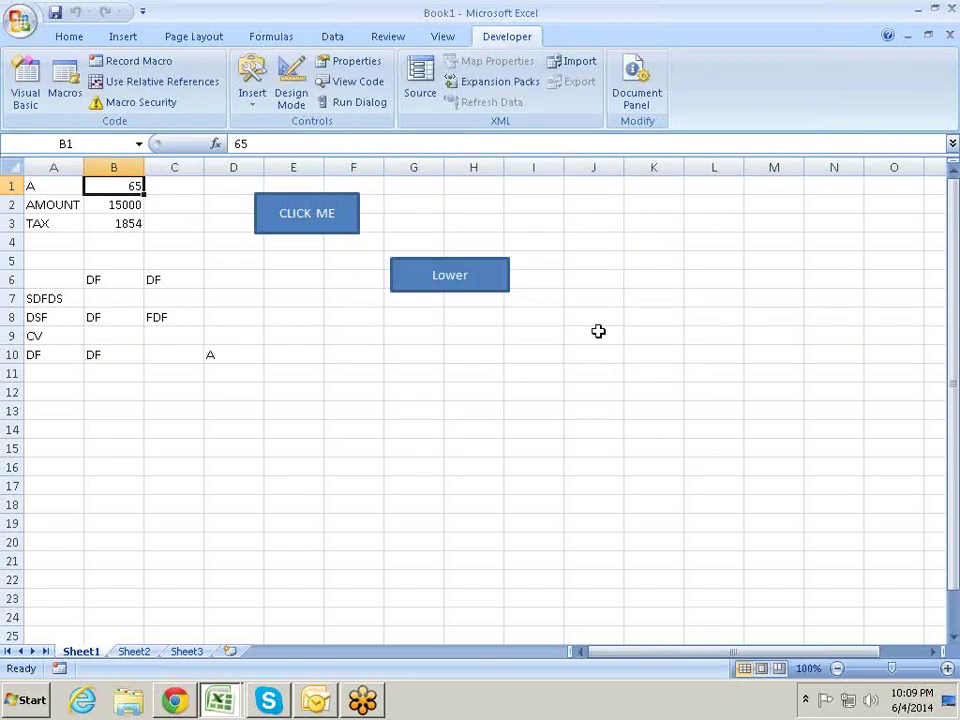
key("alt+F11")
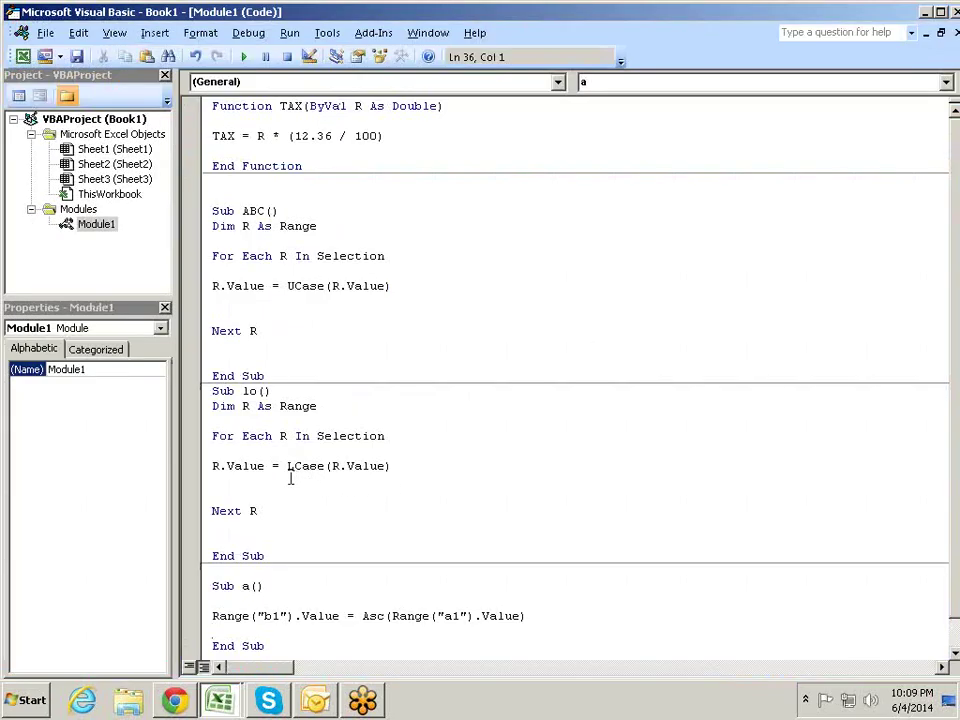
Step: Try a =CHAR(A1) formula in C1, consult Excel help, then cancel the edit
scroll(358, 561, "down", 1)
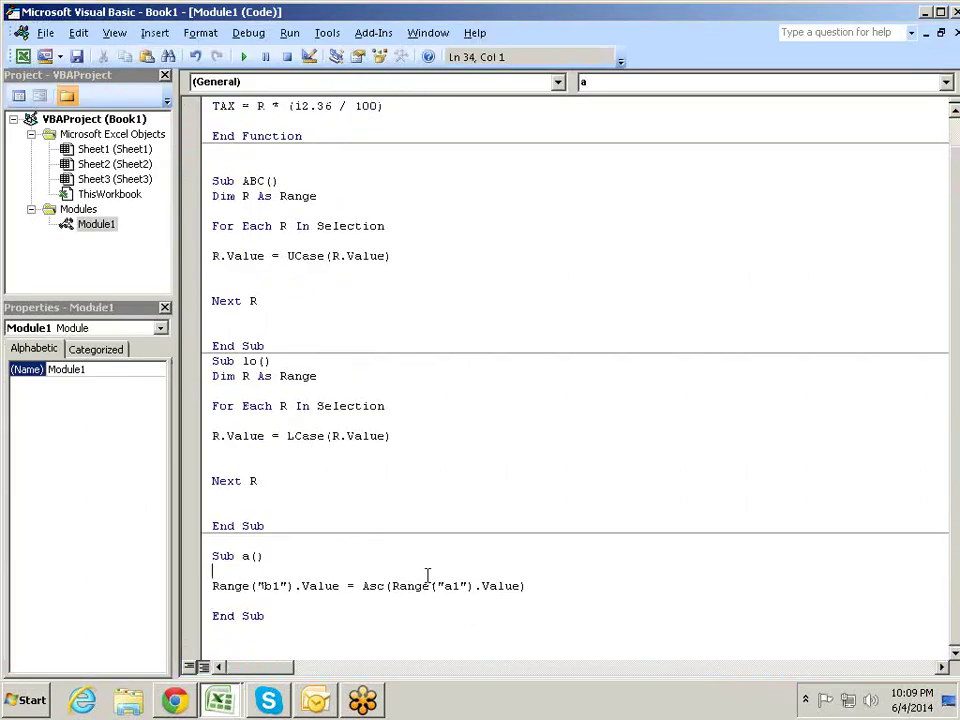
key("alt+F11")
key("Right")
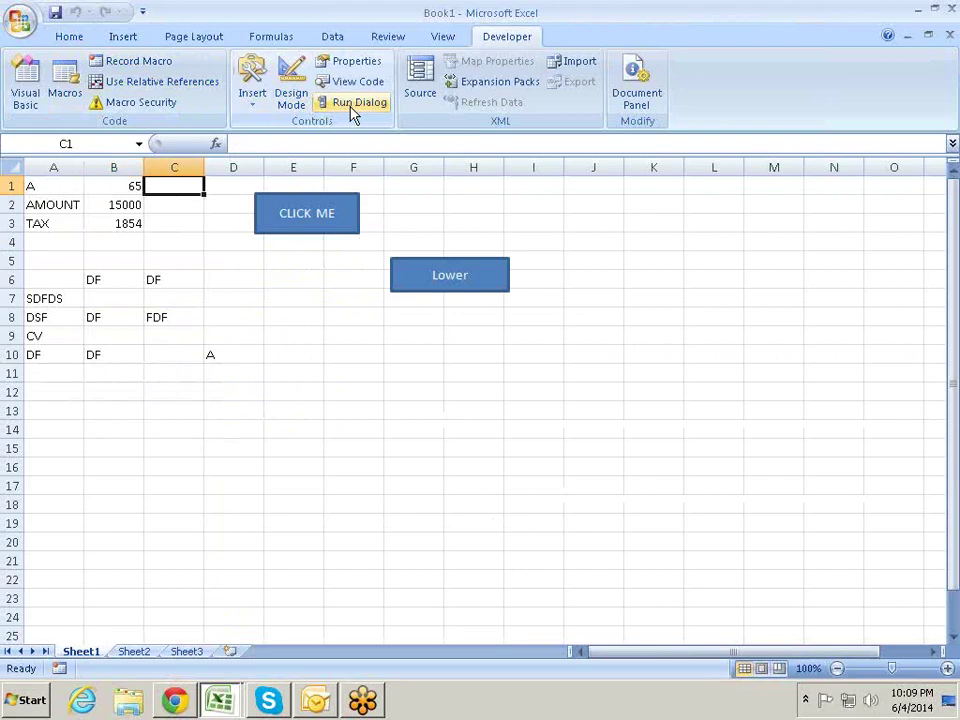
type("=ch")
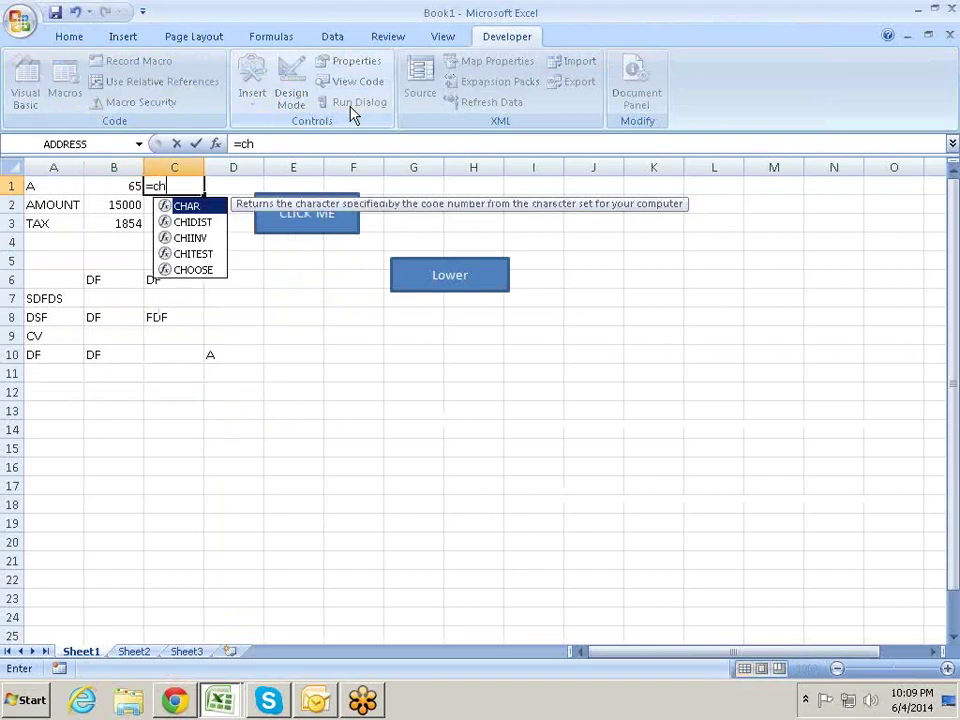
key("Tab")
key("Left")
key("Left")
key("Return")
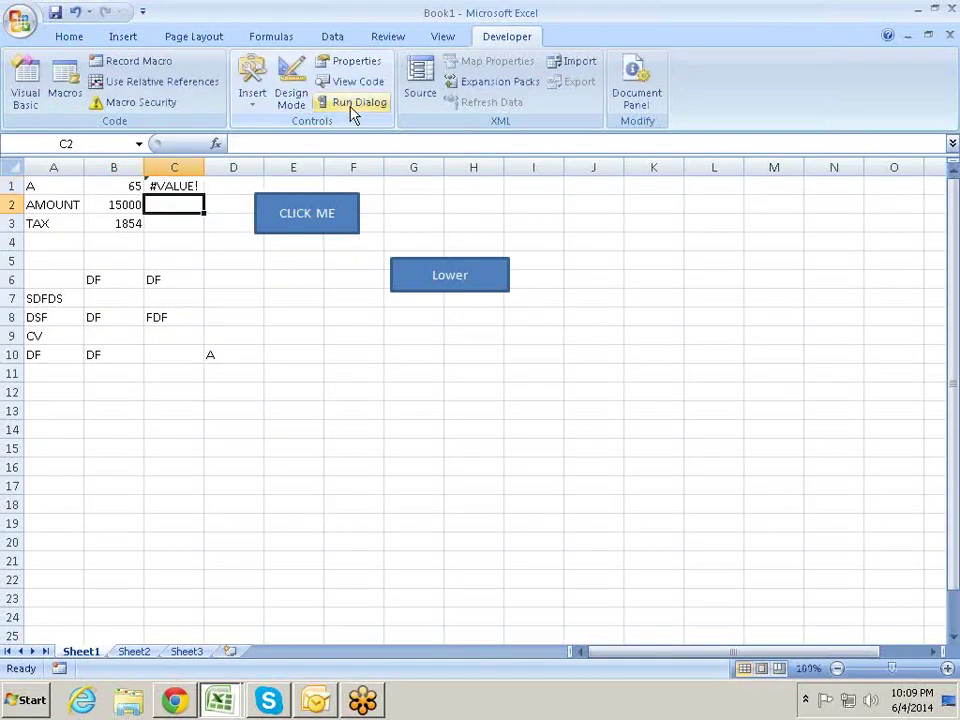
key("Up")
key("F2")
key("F1")
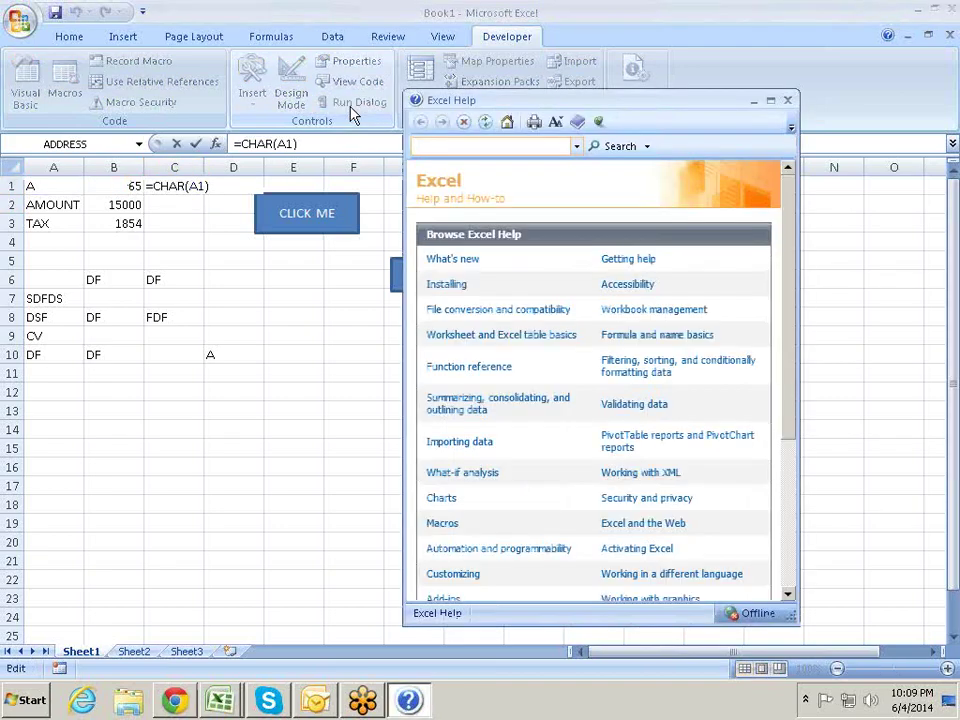
left_click(787, 100)
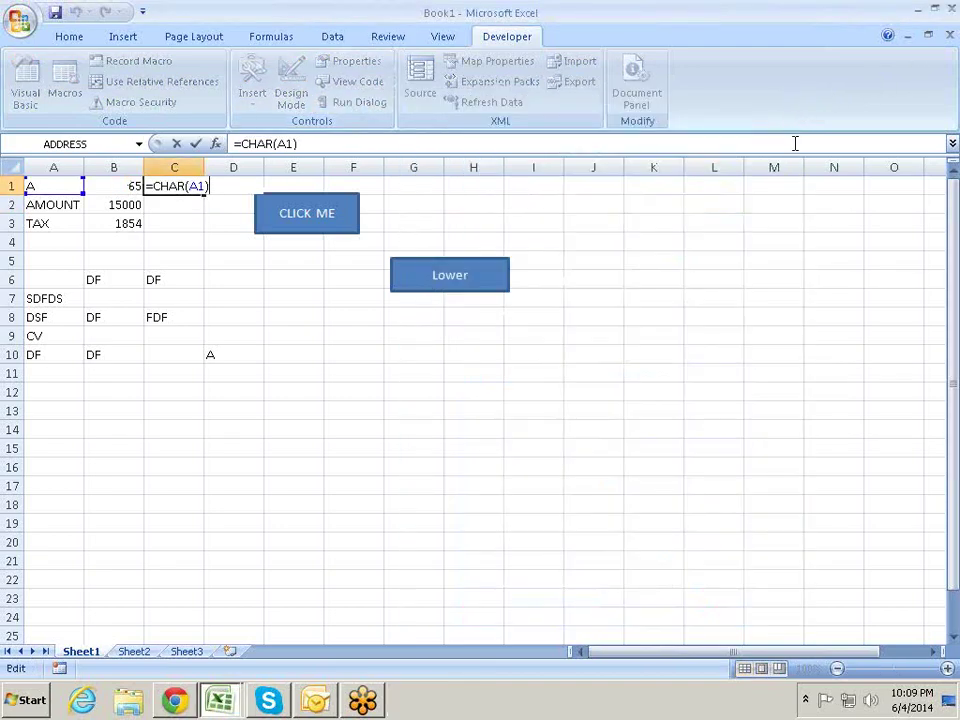
key("Escape")
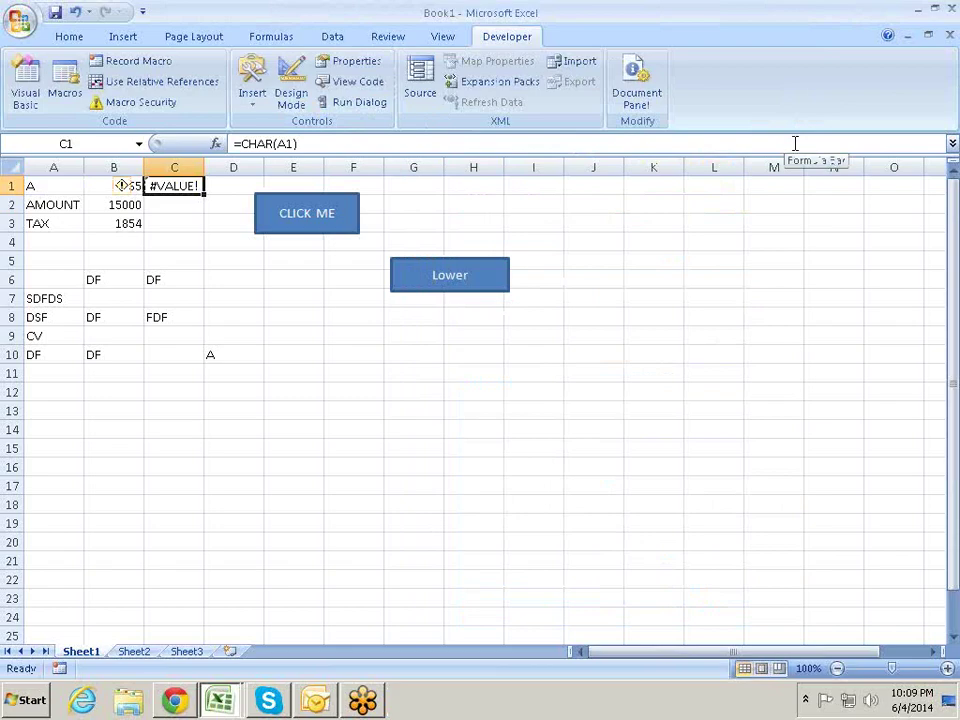
Step: Enter =CODE(A1) in C1 to confirm 65, then clear C1
type("=cod")
key("Tab")
key("Left")
key("Left")
key("Return")
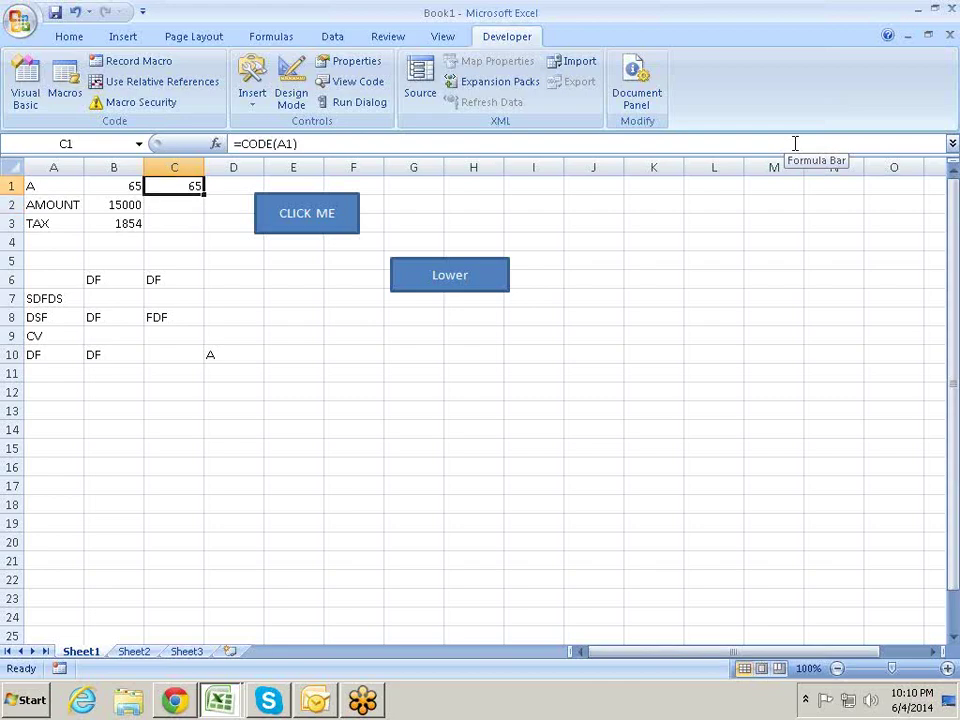
key("Delete")
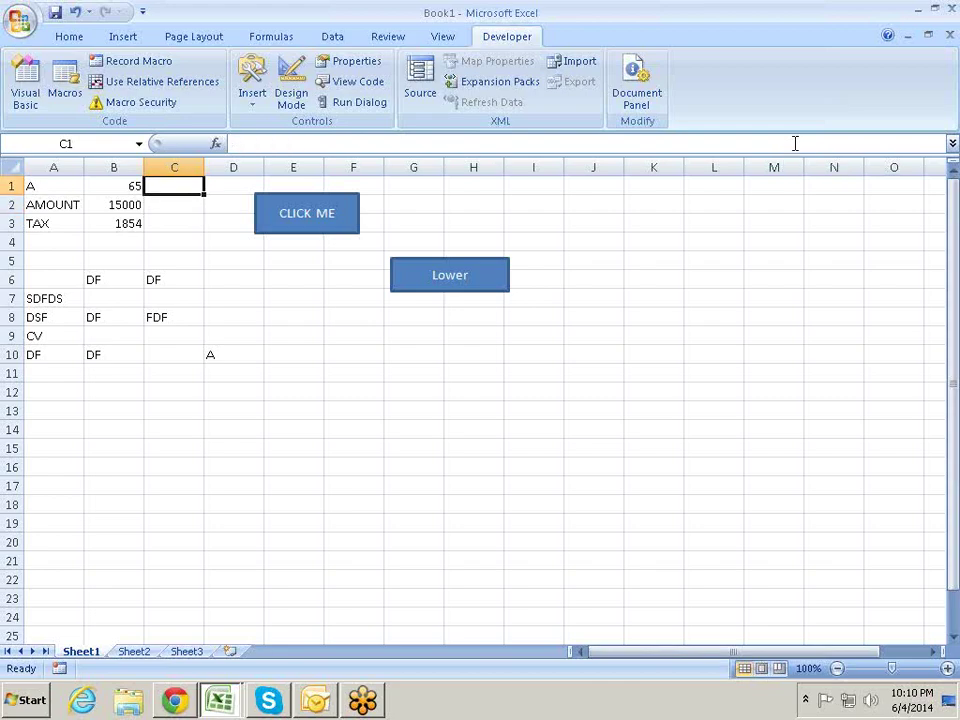
key("alt+F11")
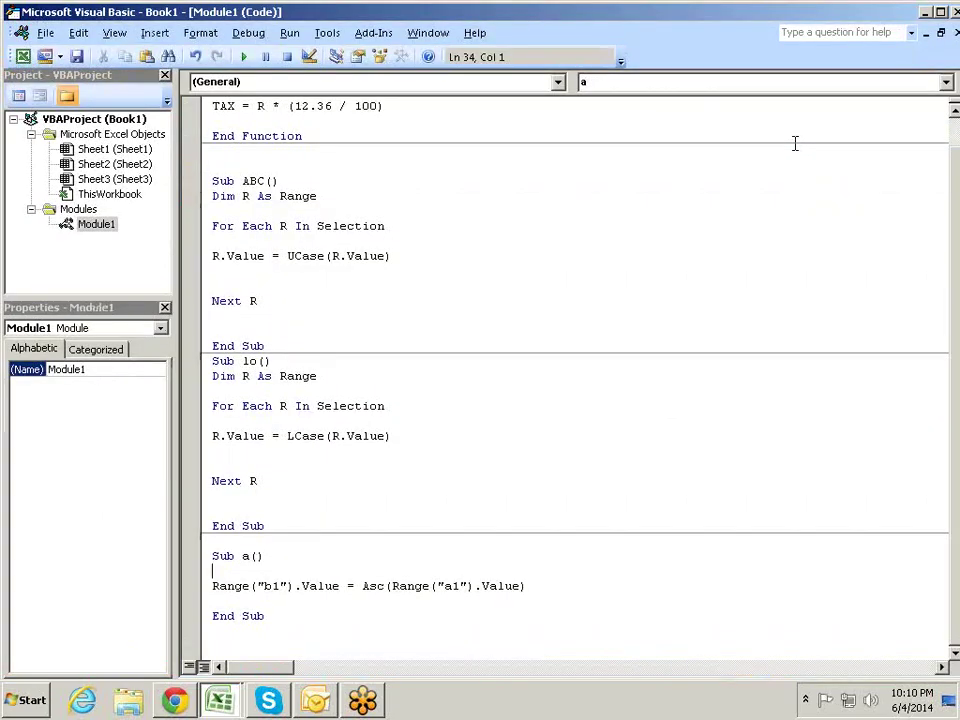
key("alt+F11")
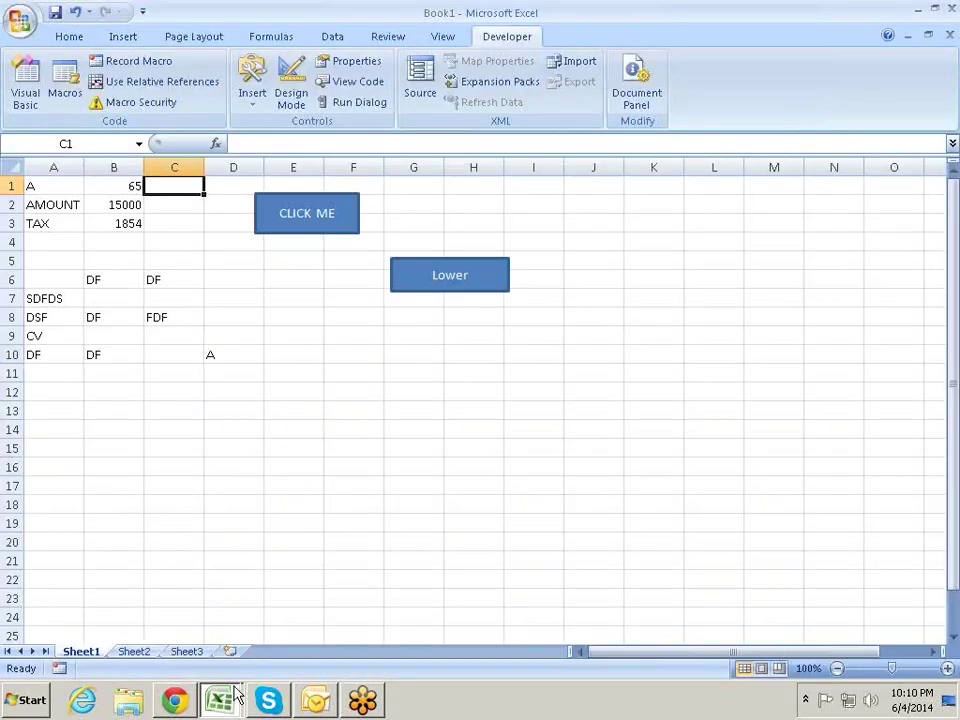
Step: Go back from TechOnTheNet's ASC page to the VBA functions list, then select A1 in Excel
left_click(175, 700)
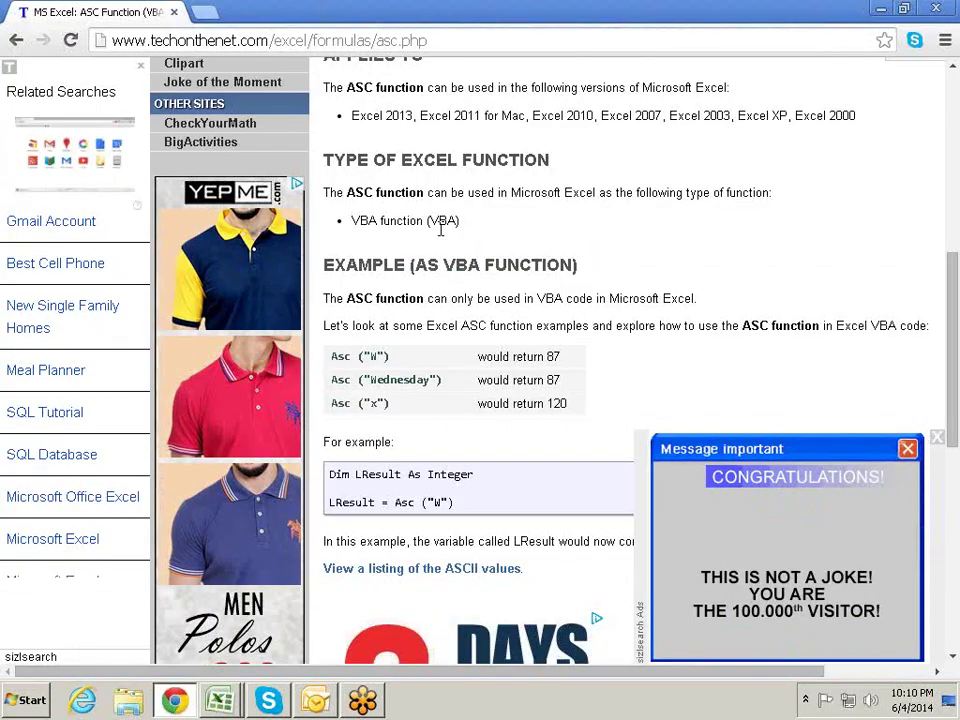
left_click(17, 41)
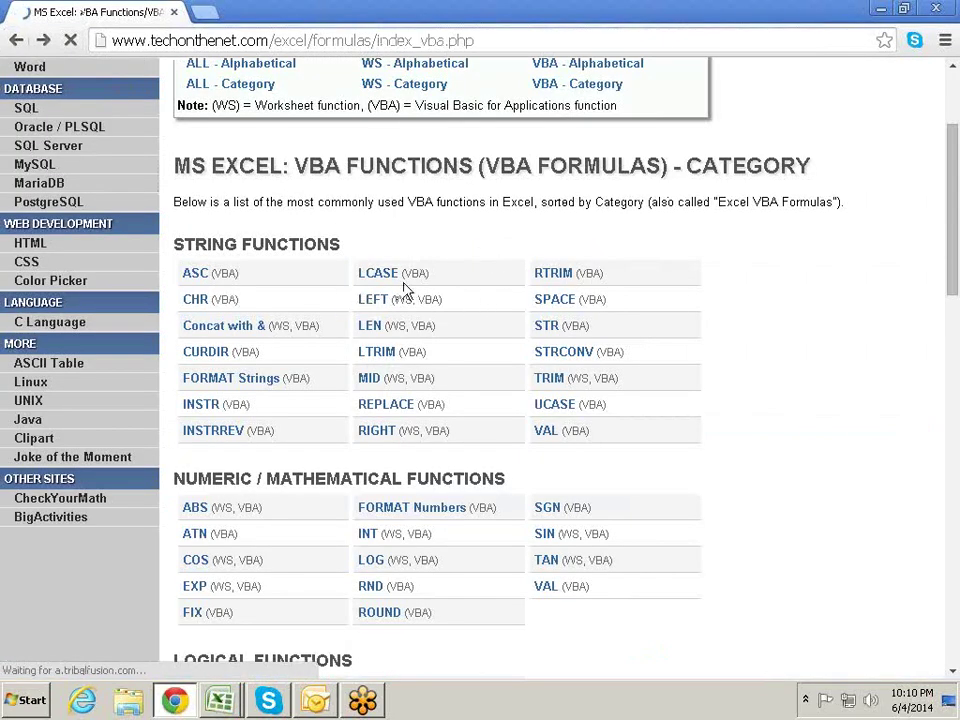
key("alt+Tab")
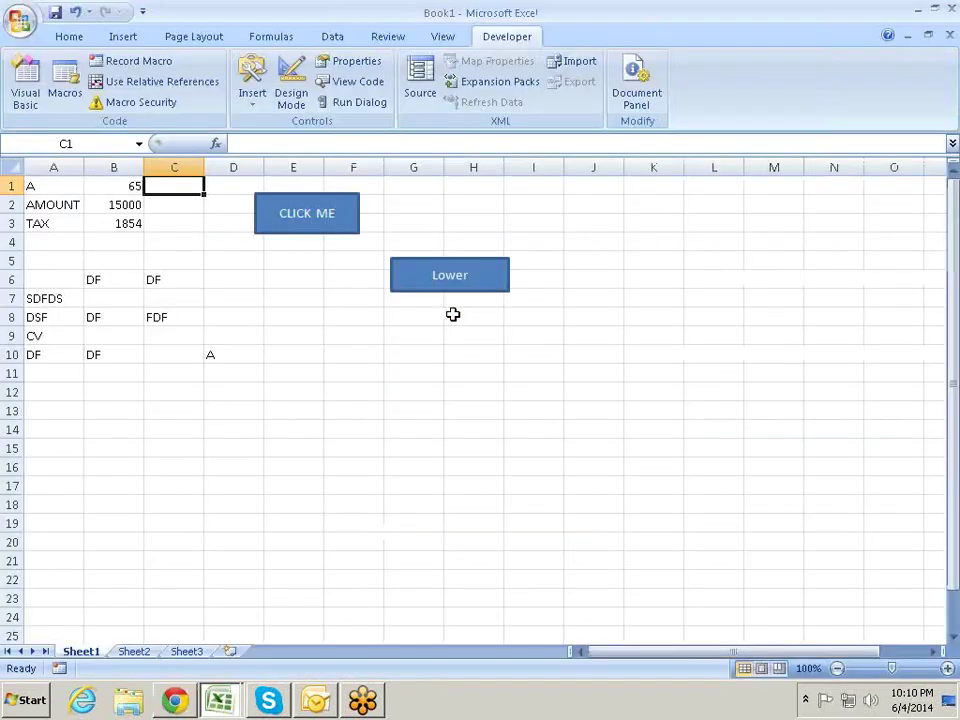
key("alt+Tab")
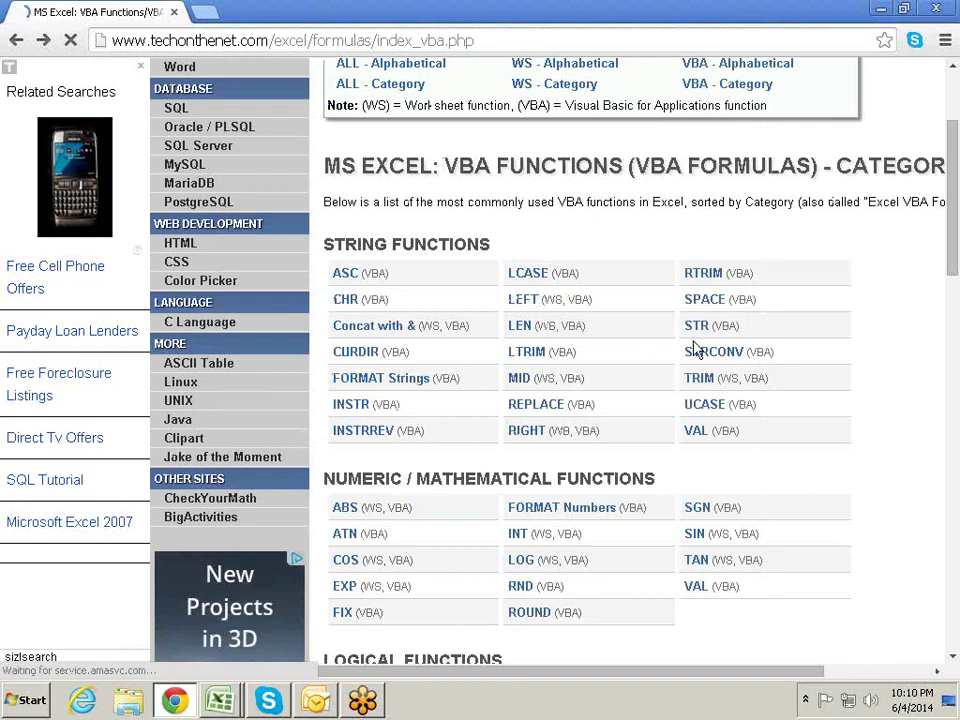
key("alt+Tab")
left_click(62, 189)
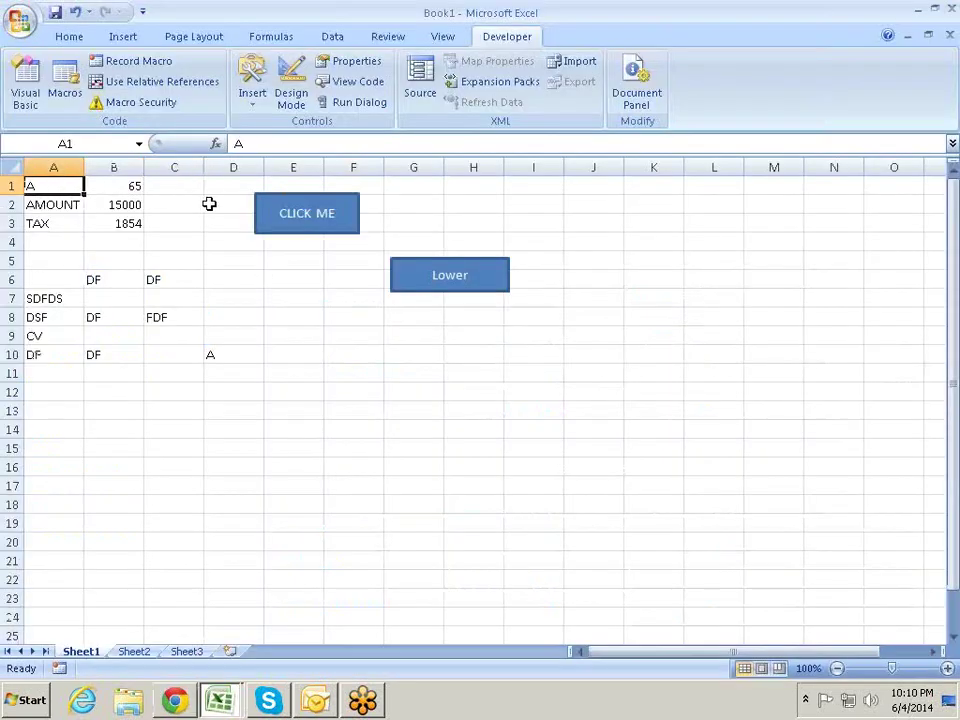
Step: Enter a person's name in A1 in place of the A
type("sandeep")
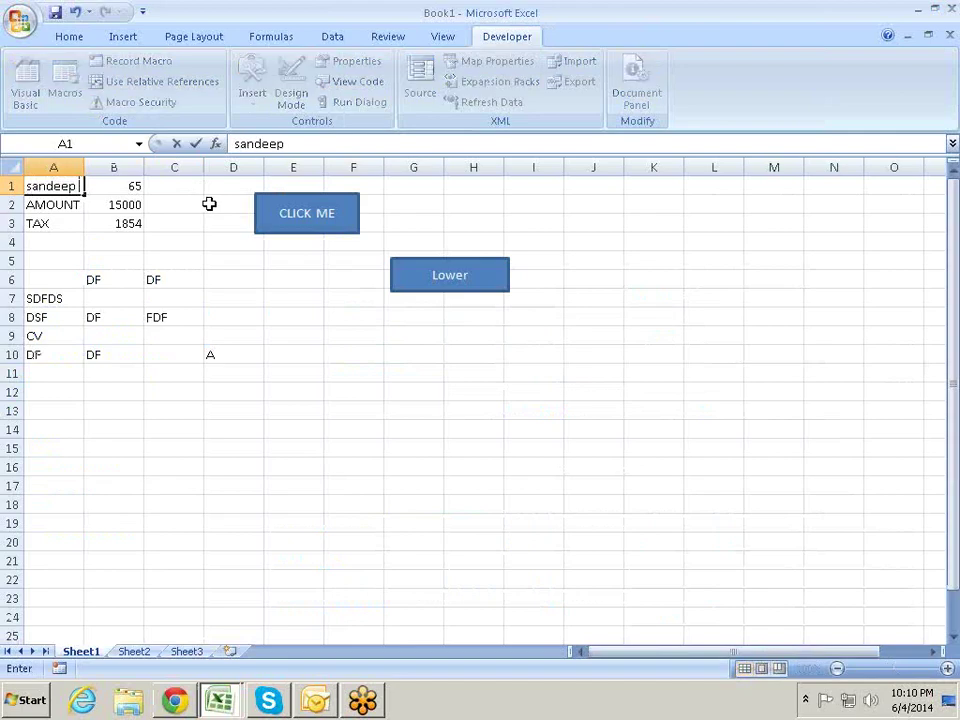
key("Return")
key("Up")
key("Right")
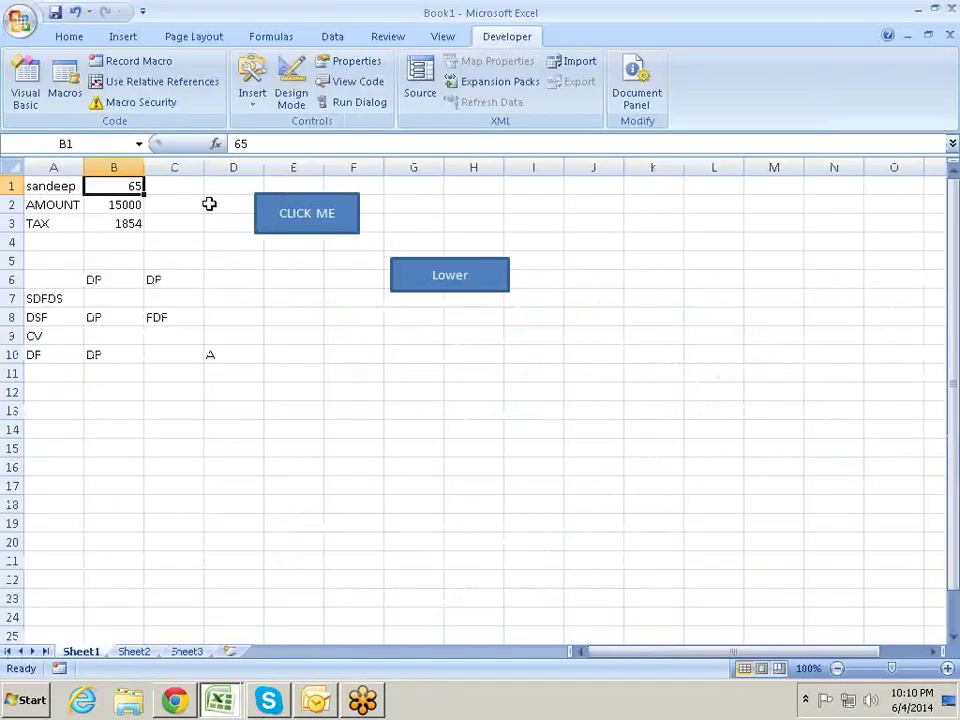
Step: Replace Asc with RTrim in Sub a's code line
key("alt+Tab")
key("alt+Tab")
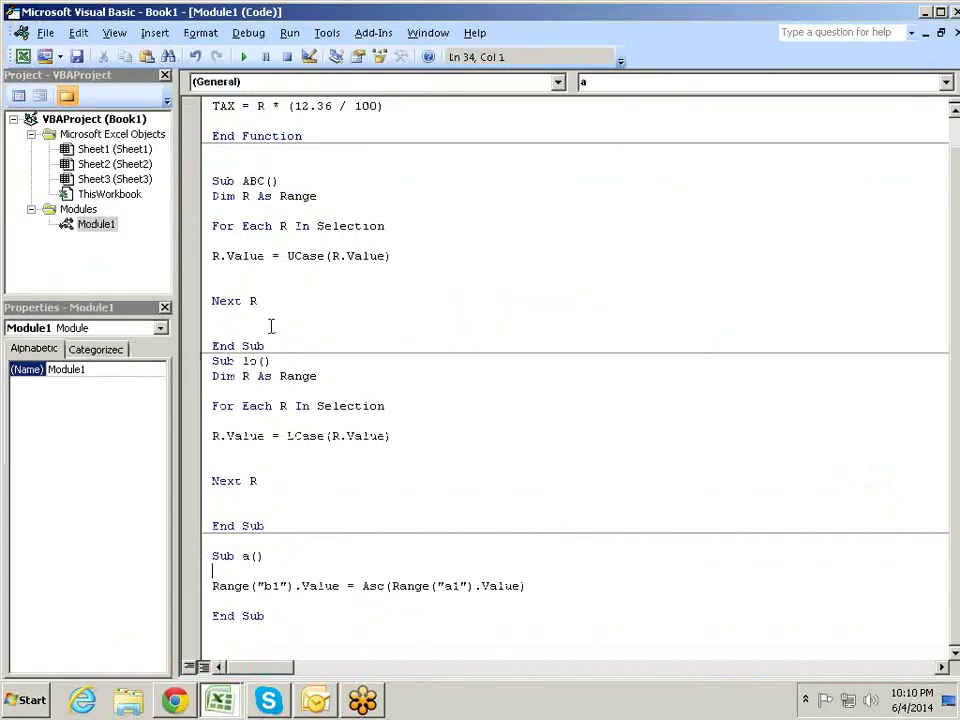
double_click(381, 587)
type("rtrim")
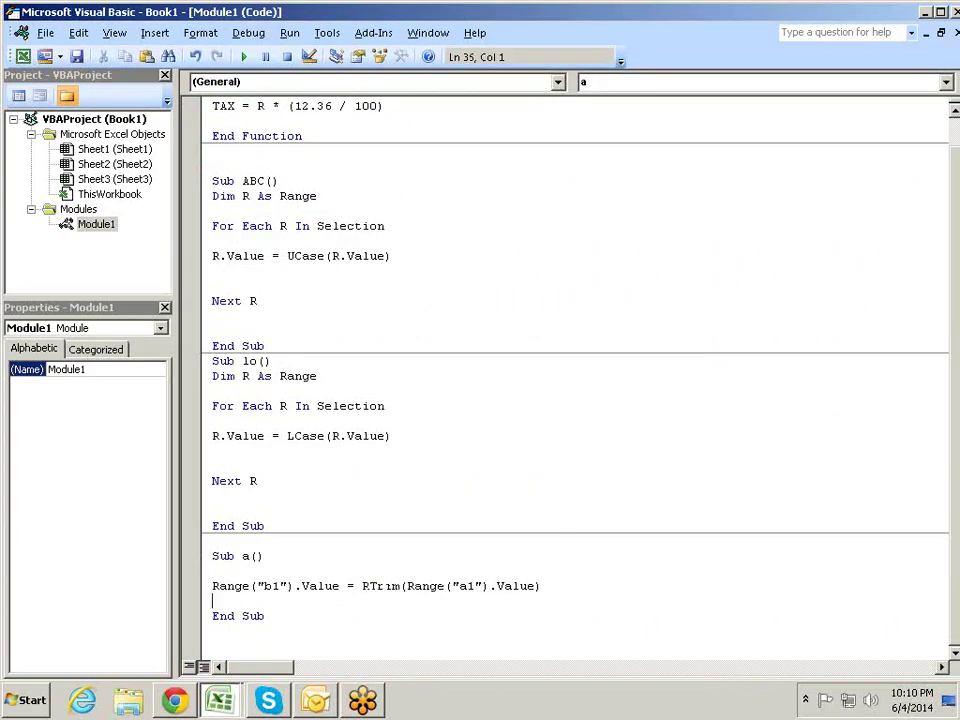
key("alt+F11")
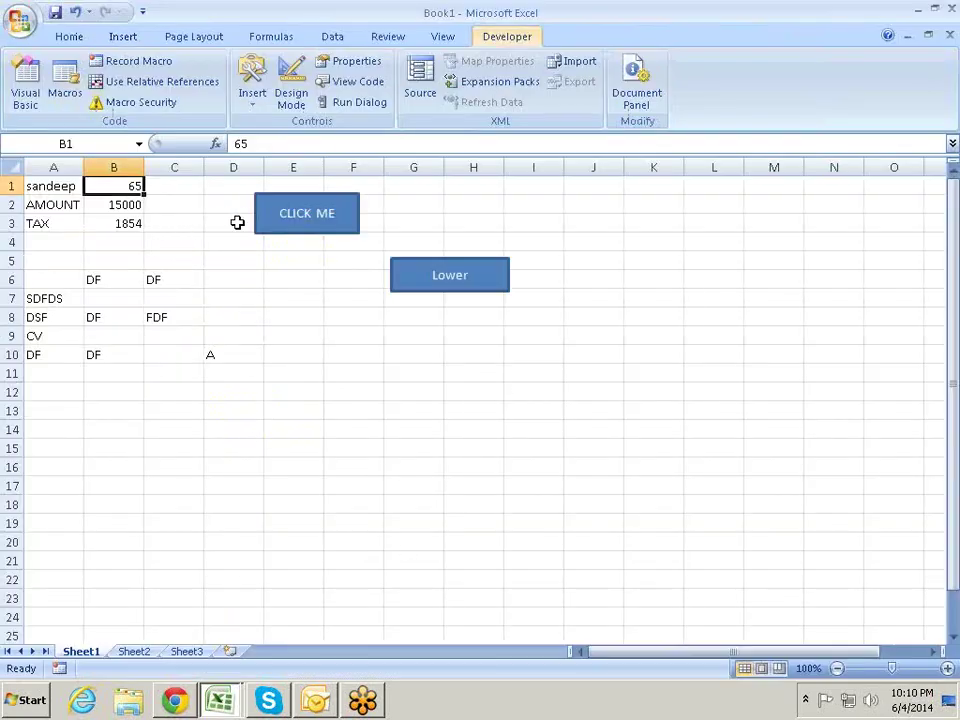
Step: Run macro a from the Macros dialog and check that B1 now holds the name
key("alt+F8")
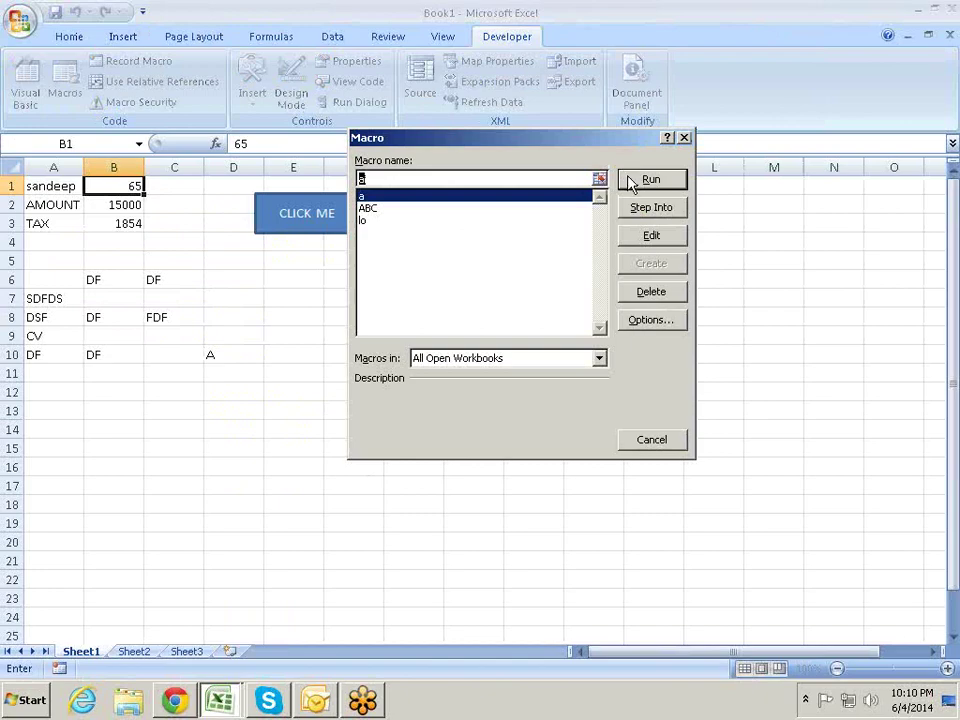
left_click(650, 180)
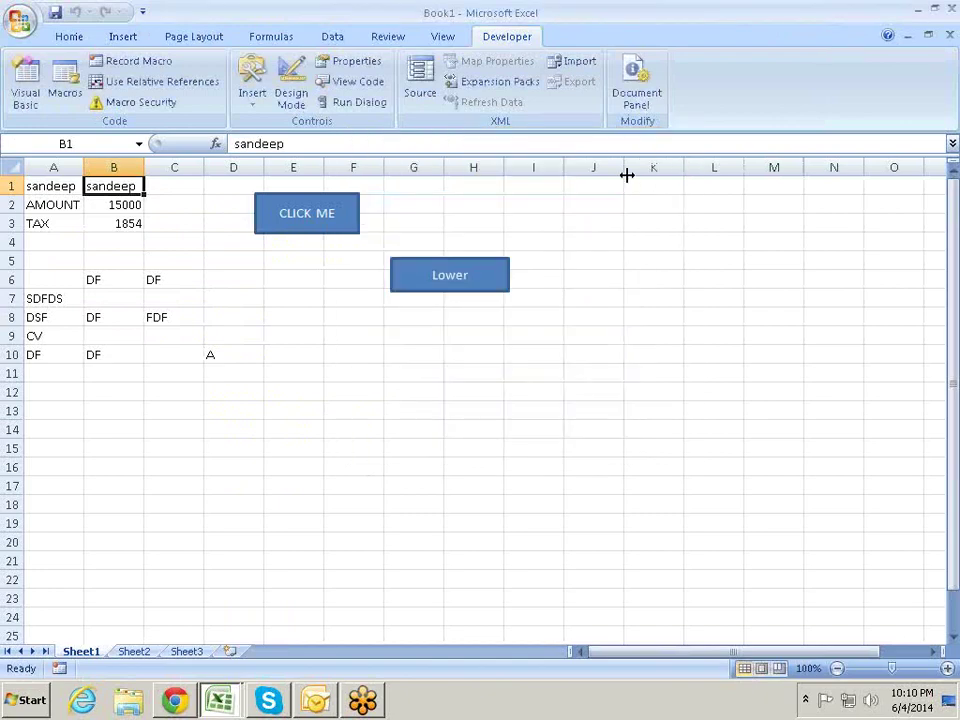
left_click(300, 213)
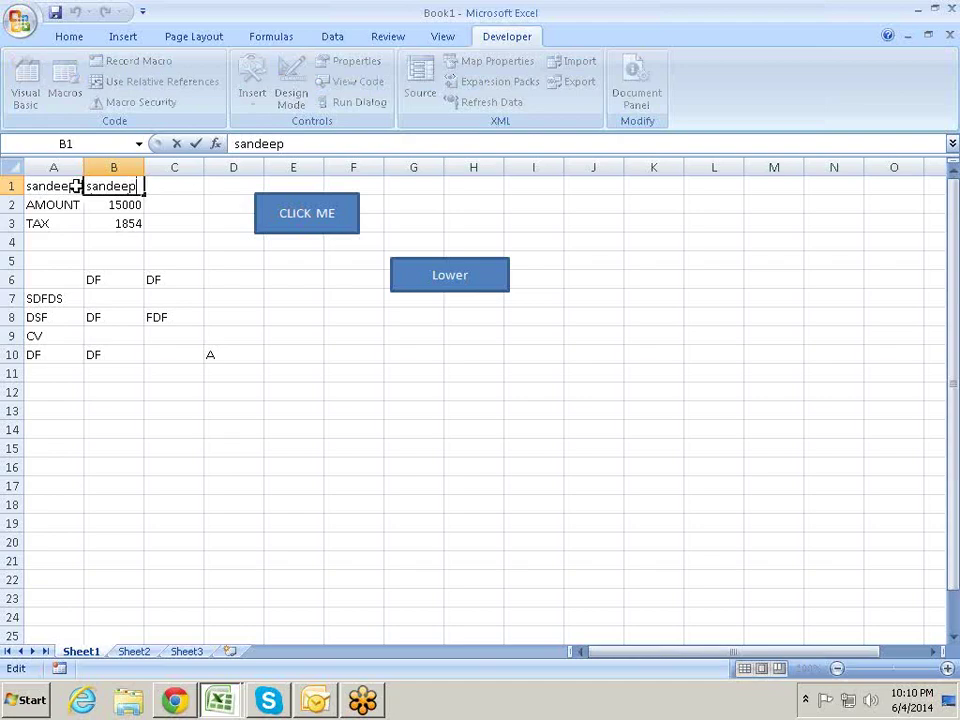
key("Escape")
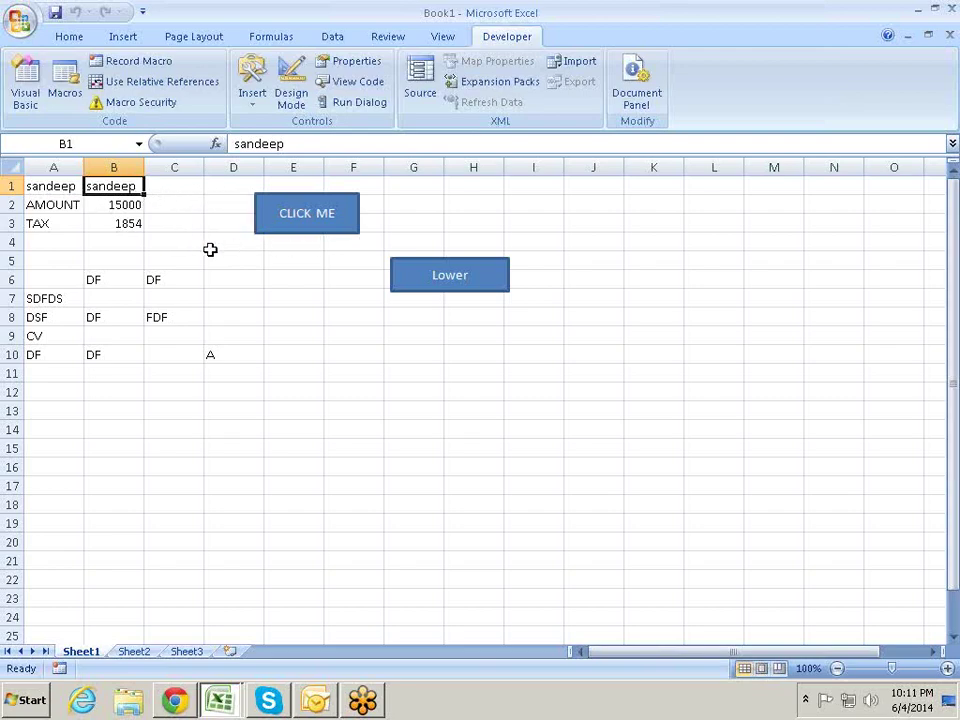
key("alt+F11")
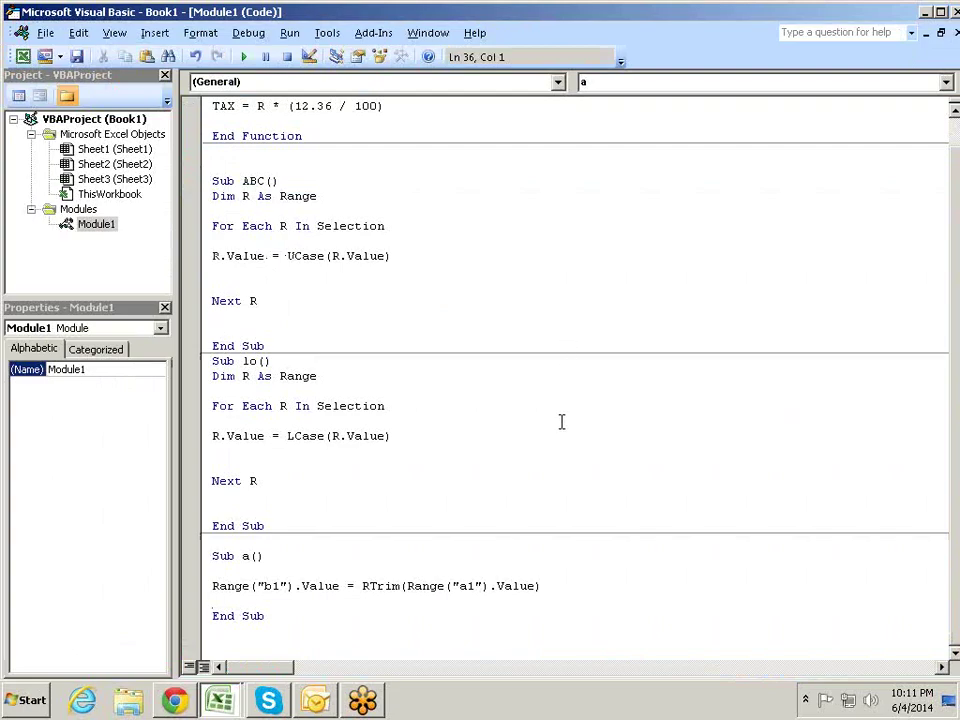
Step: Switch via Excel back to TechOnTheNet's VBA functions list in Chrome
key("alt+Tab")
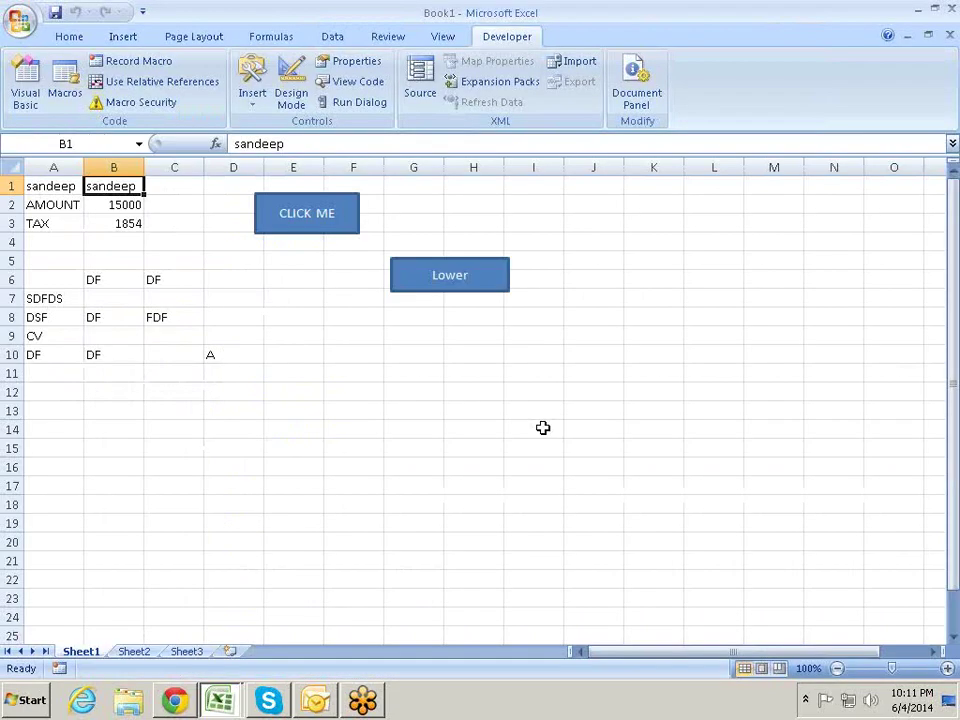
key("alt+Tab")
key("alt+Tab")
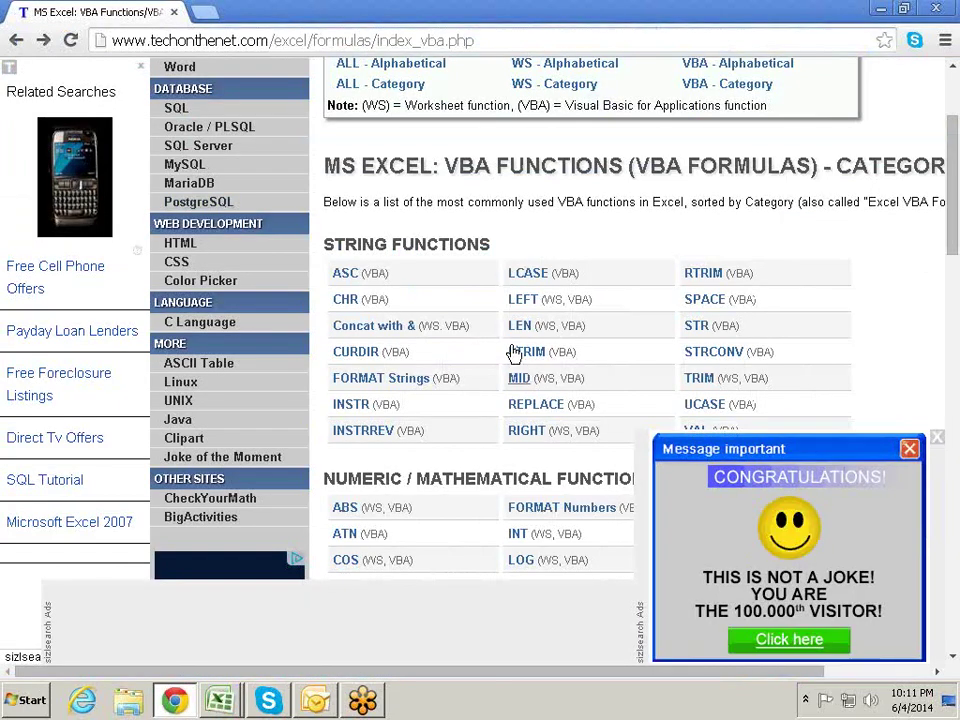
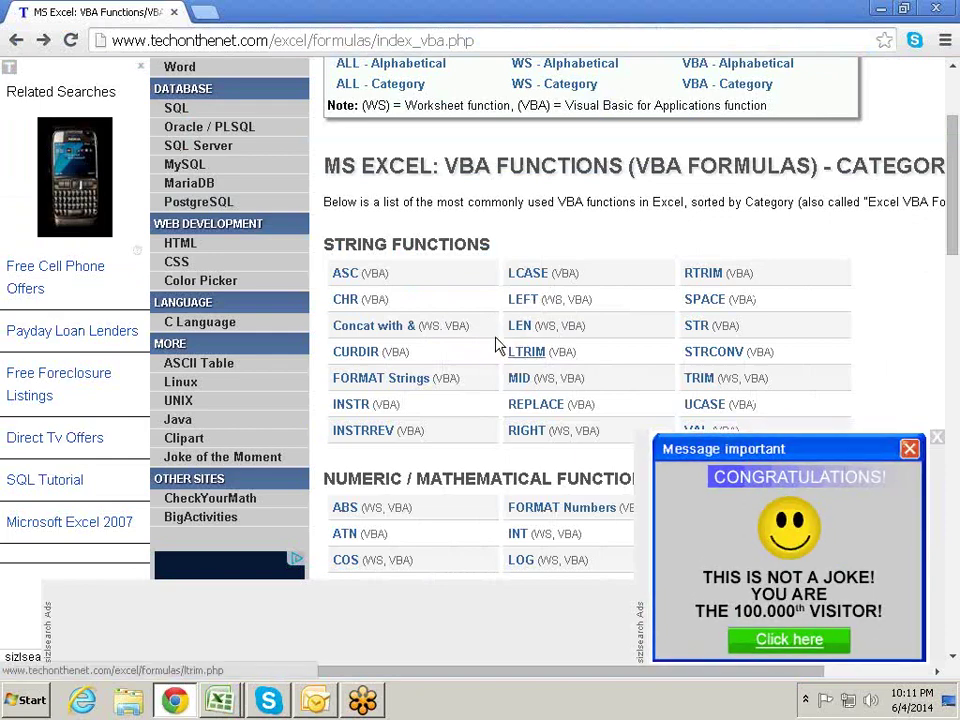
Step: Read the syntax and examples on TechOnTheNet's VBA CHR function page, then go back to Excel
left_click(341, 306)
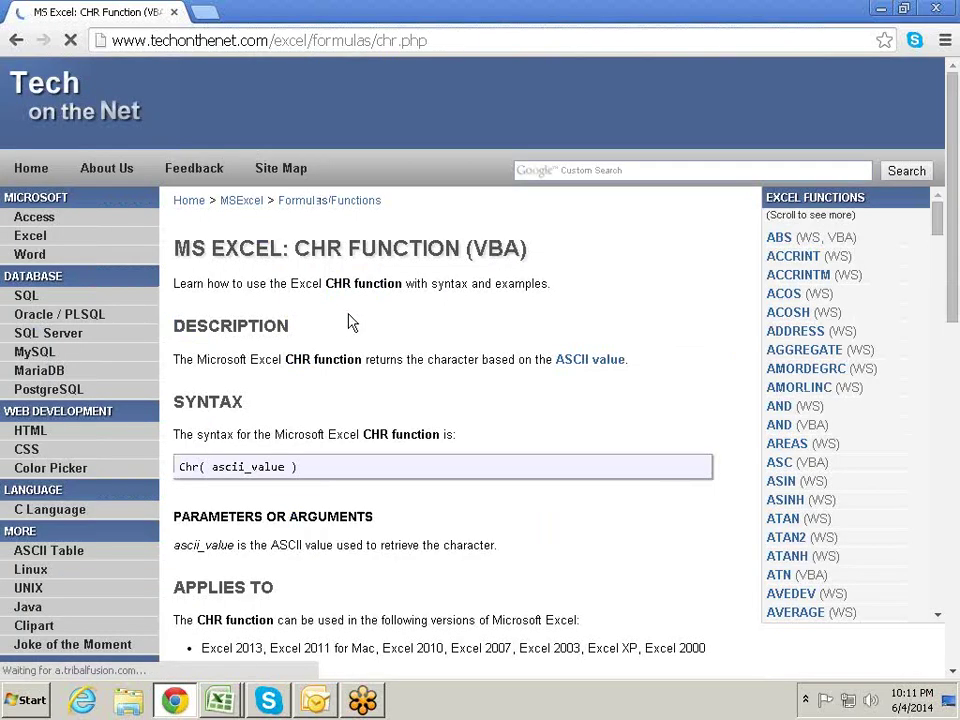
scroll(349, 321, "down", 2)
scroll(272, 258, "down", 3)
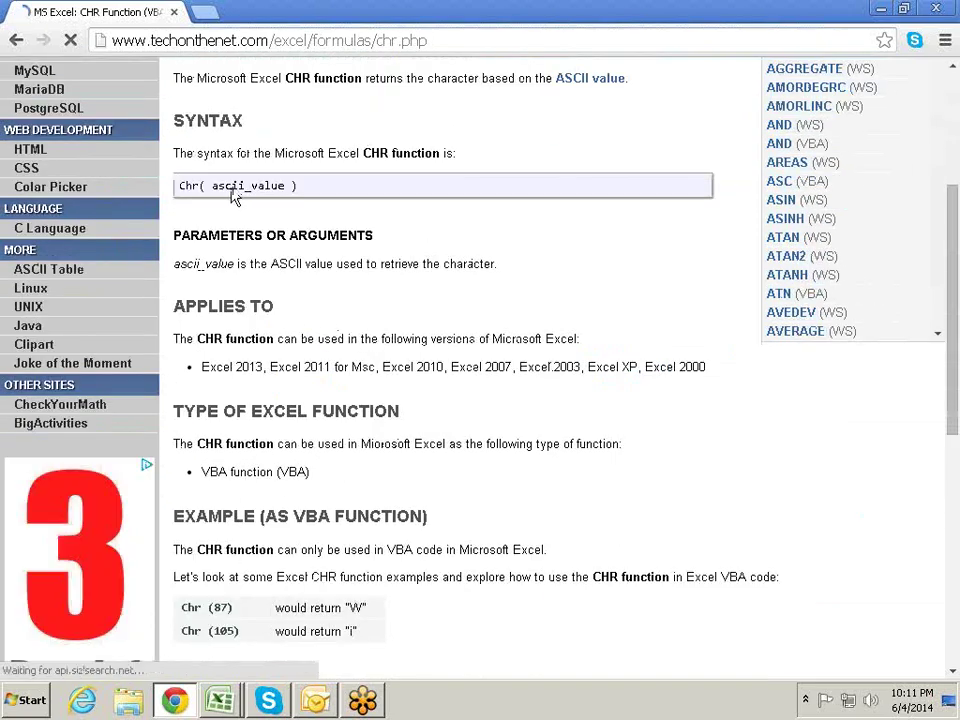
scroll(270, 380, "down", 1)
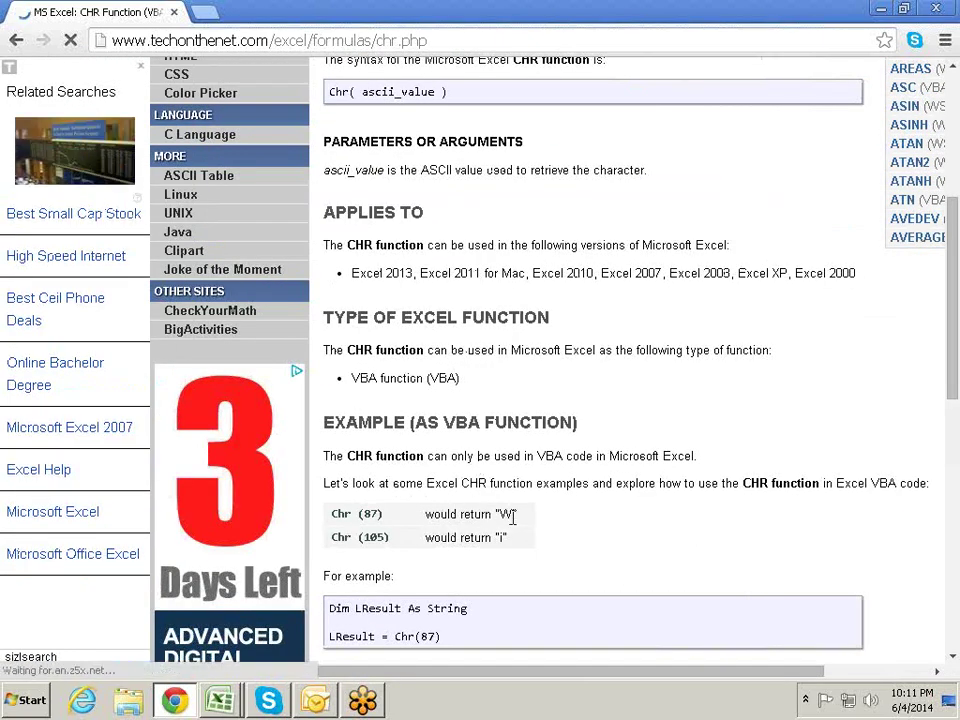
key("alt+Tab")
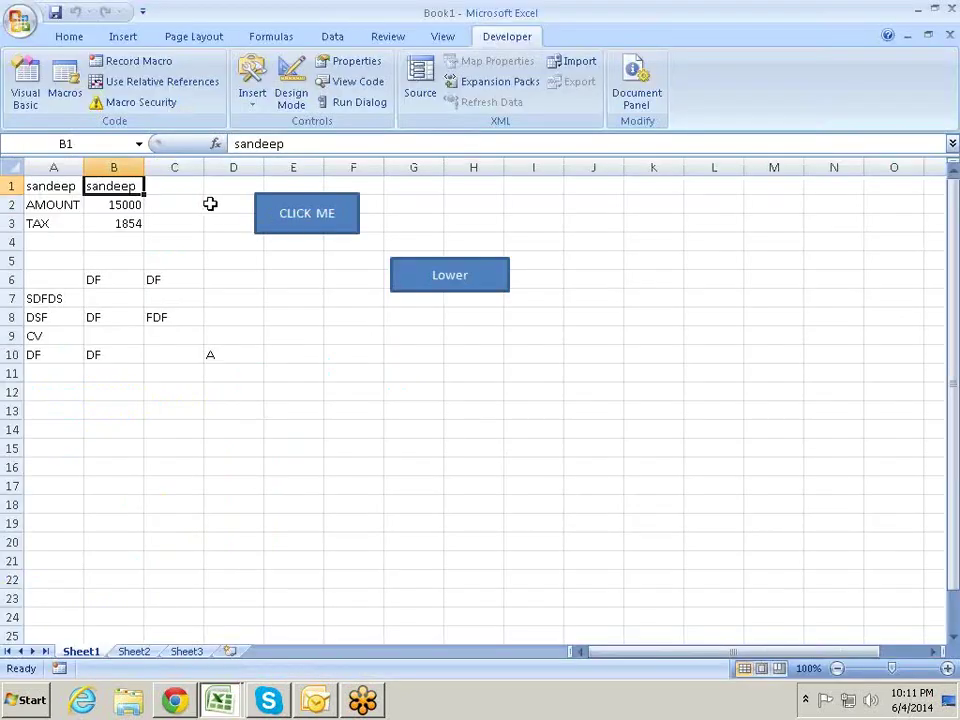
Step: Enter =CHAR(65) in E10 so it shows A
key("Down")
key("Down")
key("Down")
key("Down")
key("Right")
key("Right")
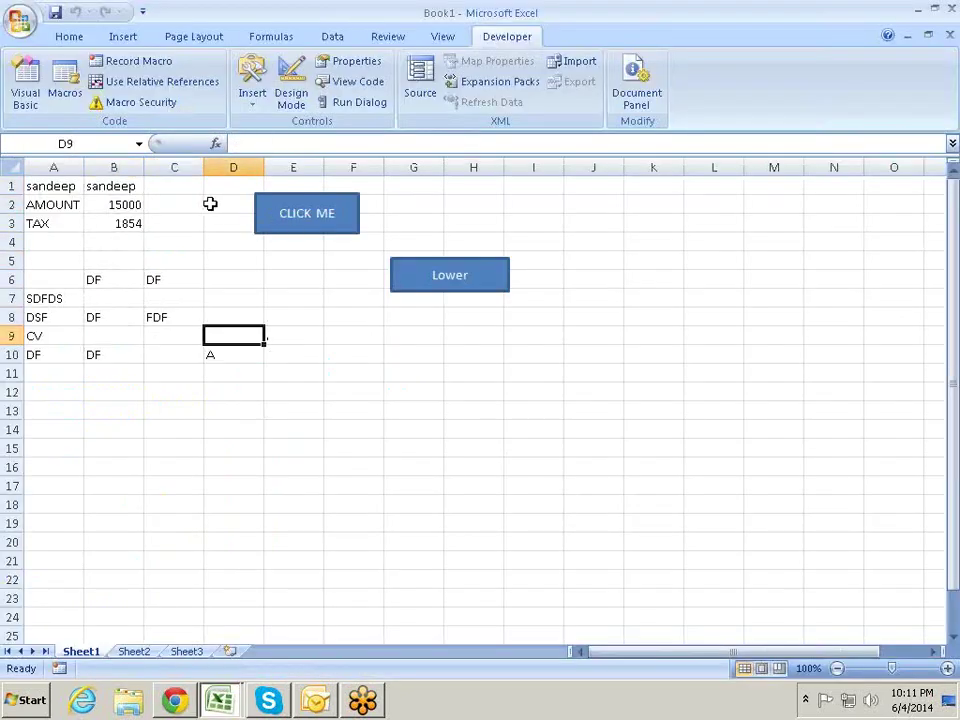
key("Down")
key("Right")
type("=ch")
key("Tab")
key("Left")
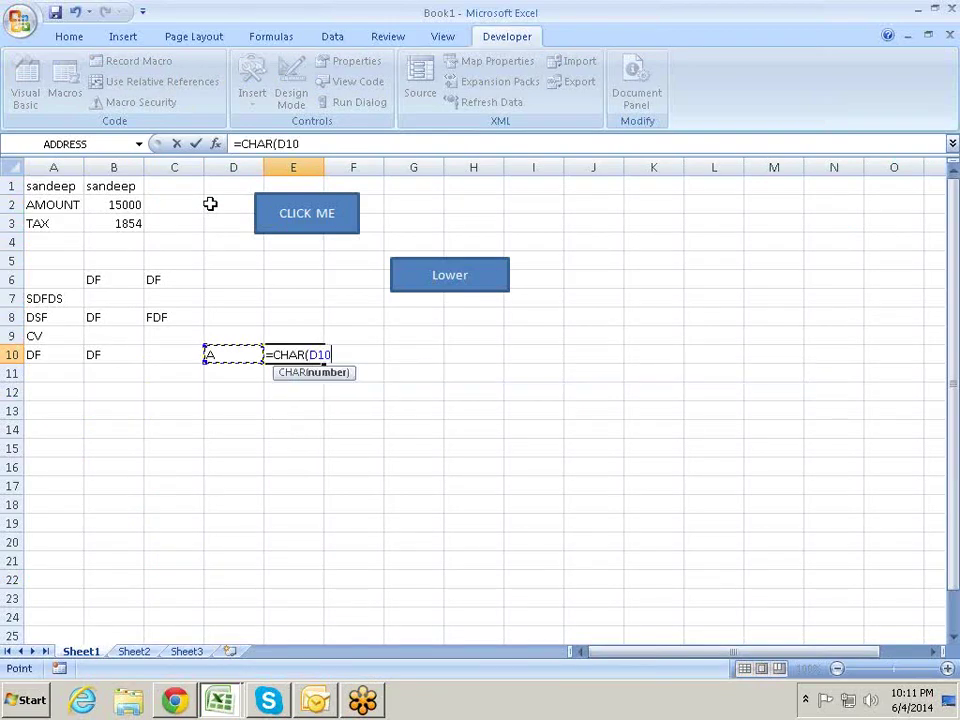
key("BackSpace")
key("BackSpace")
key("BackSpace")
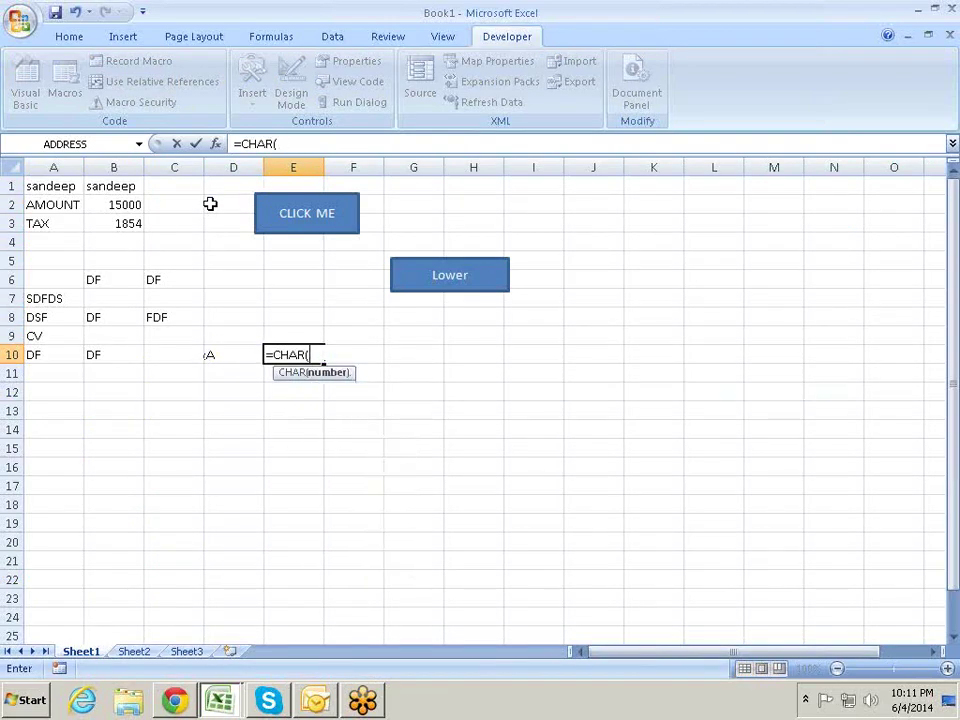
type("65")
key("Return")
Step: Replace E10's formula with =CODE(D10) so it returns 65
key("Up")
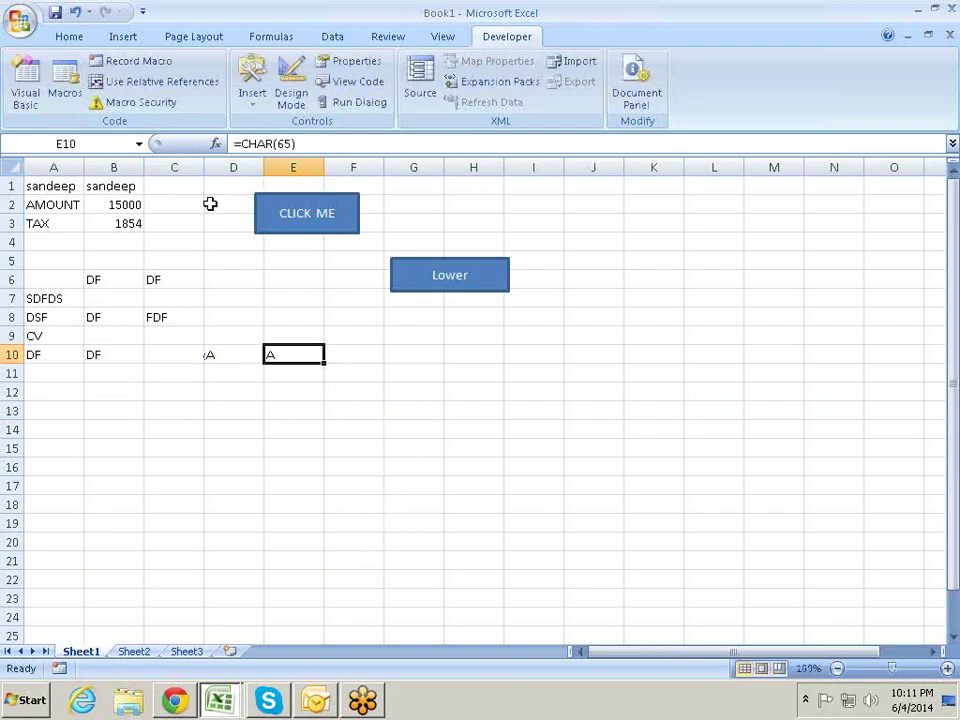
type("=co")
key("Tab")
key("Left")
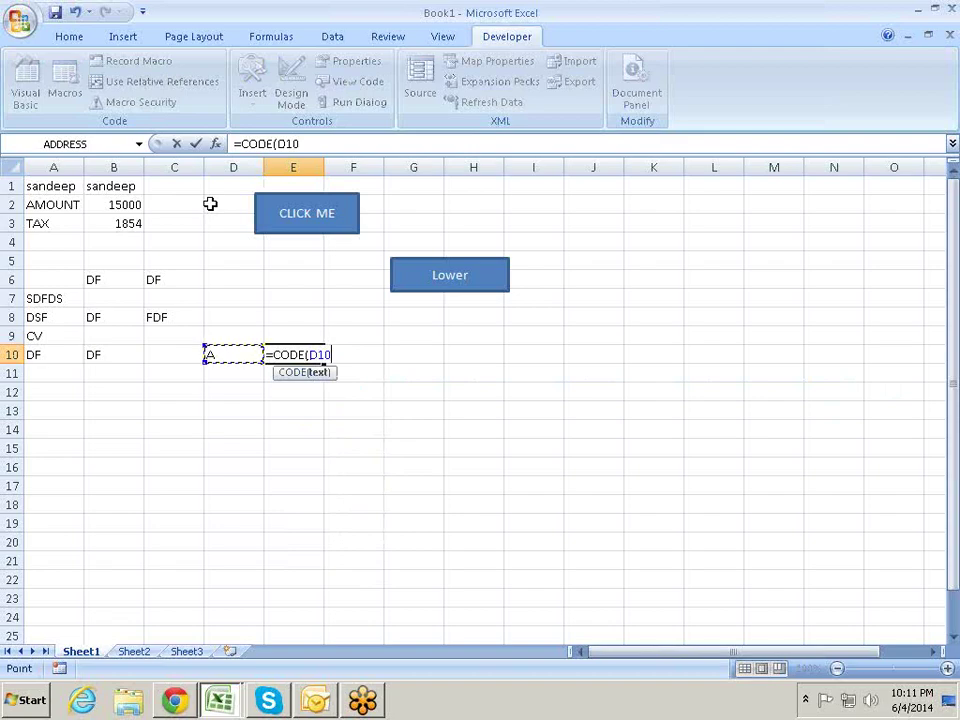
key("Return")
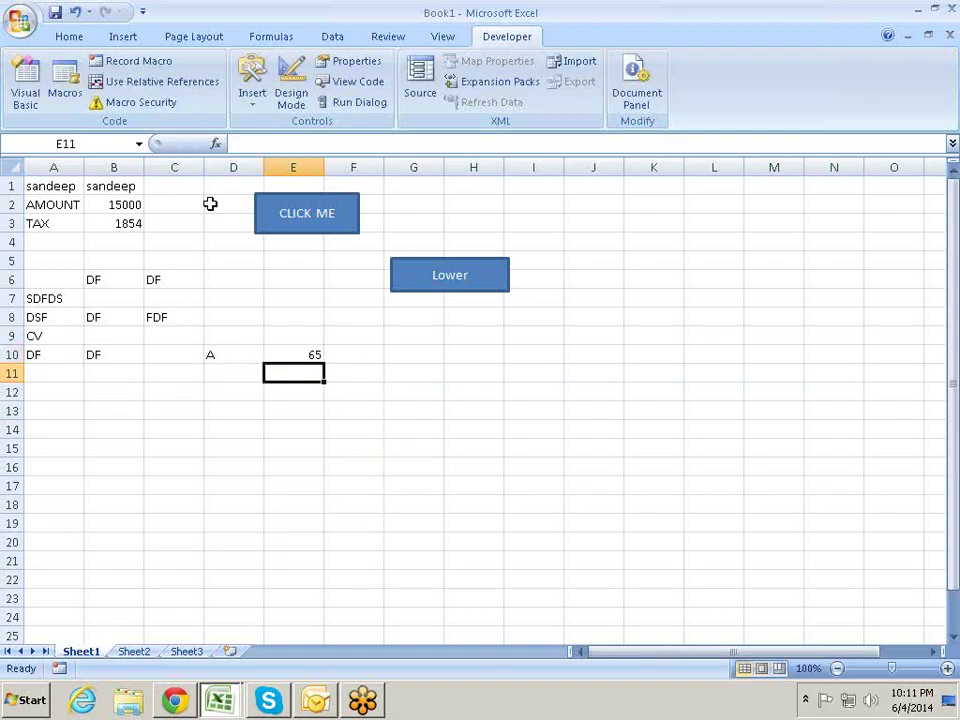
Step: Enter =CHAR(E10) in F10 to turn 65 back into A, then return to Chrome
key("Up")
key("Right")
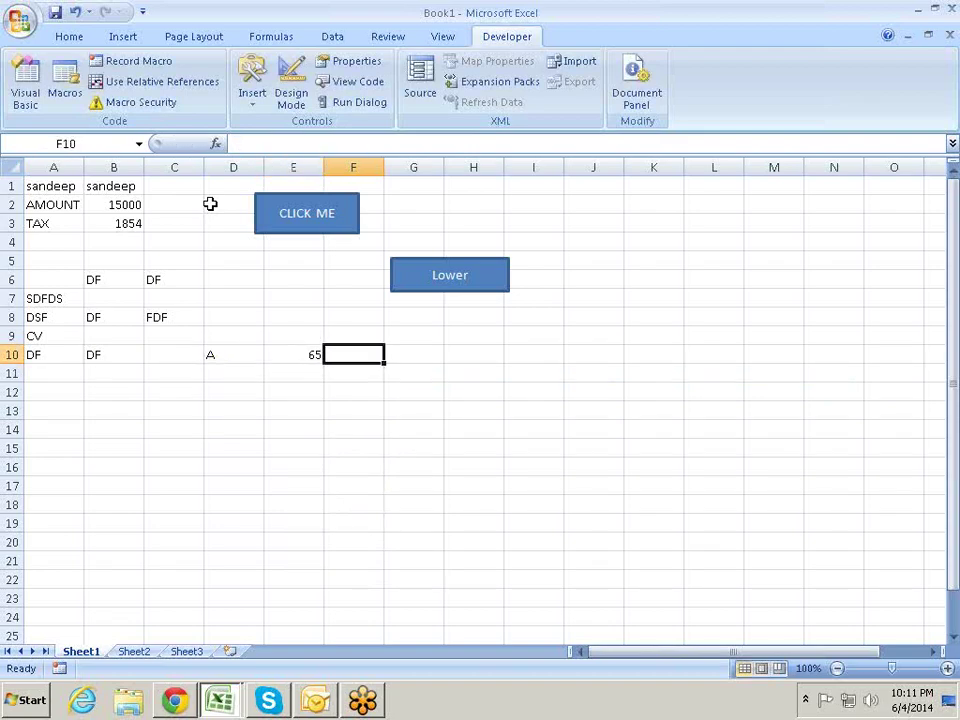
type("=ch")
key("Tab")
key("Left")
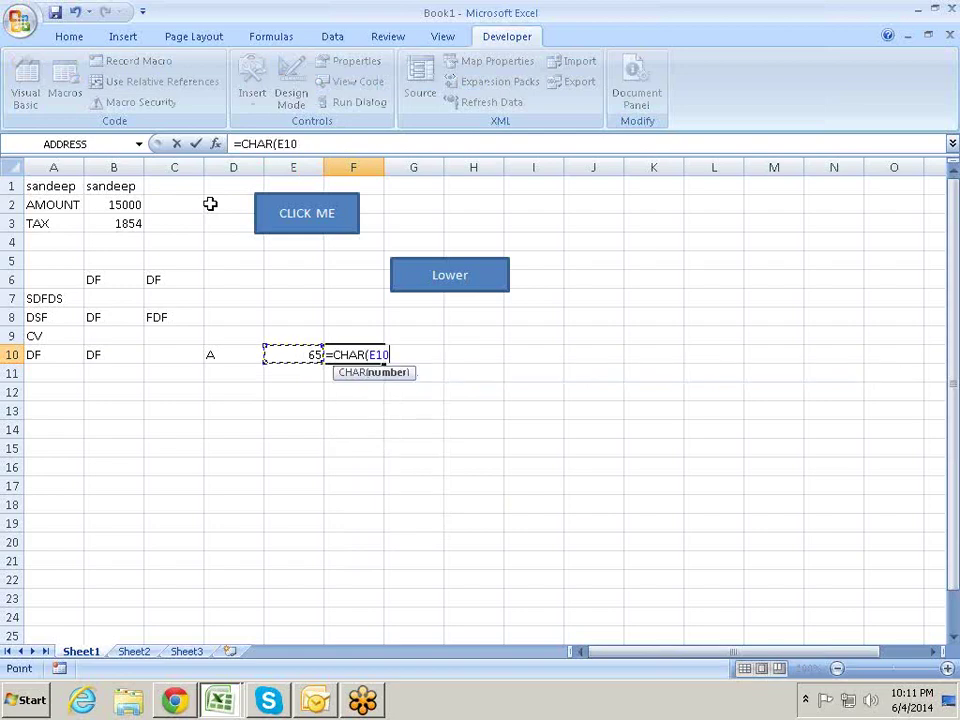
key("Return")
key("Up")
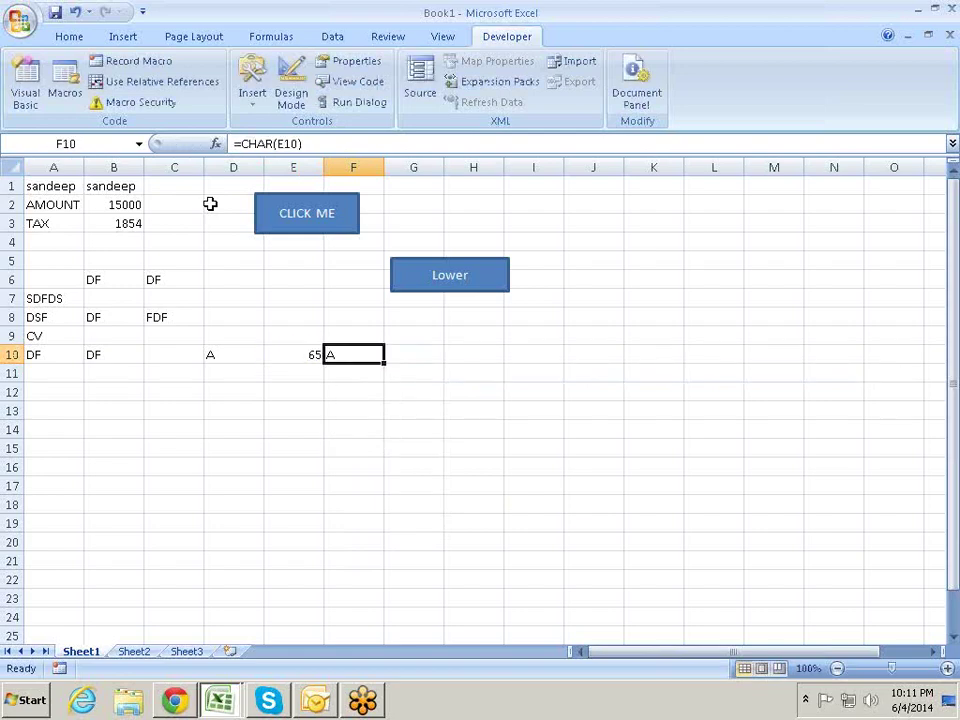
key("alt+Tab")
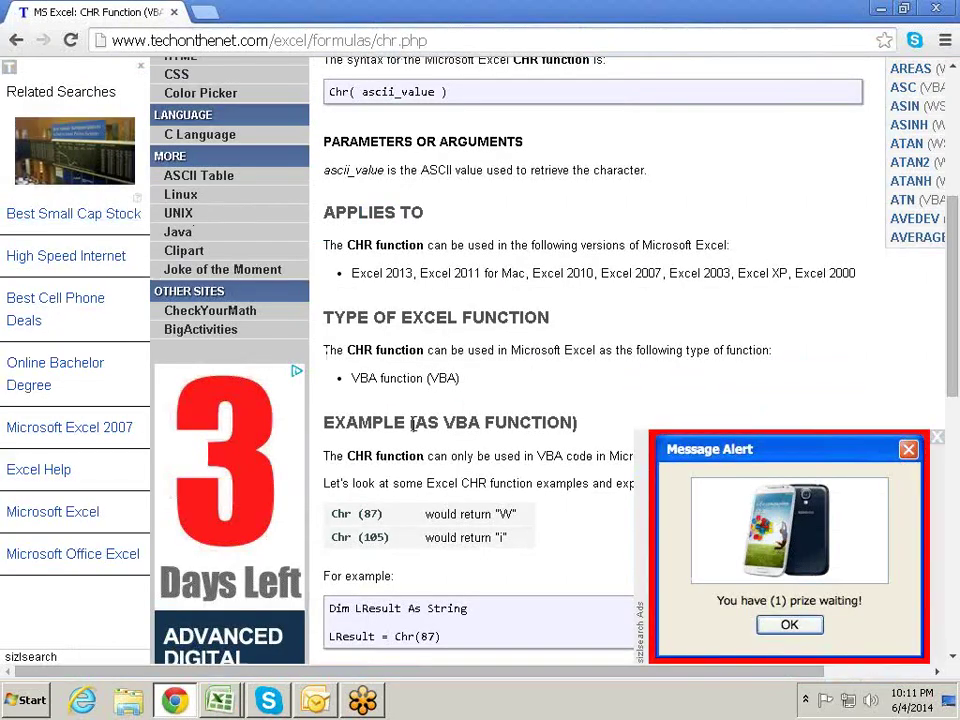
Step: Go back to TechOnTheNet's VBA functions index, then return to Excel's Book1
left_click(16, 40)
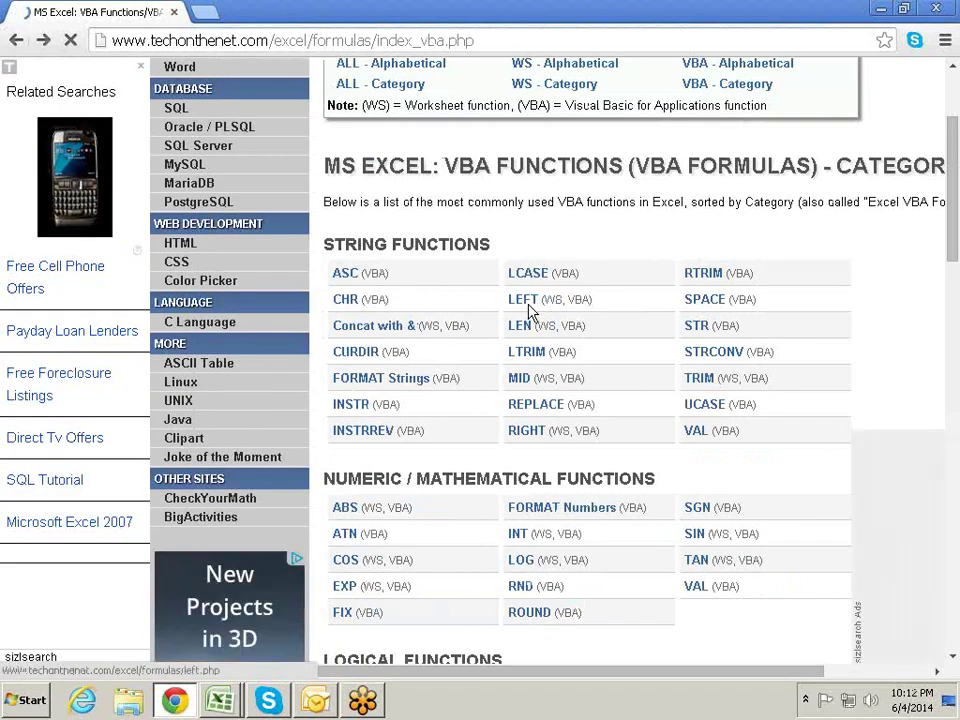
key("alt+Tab")
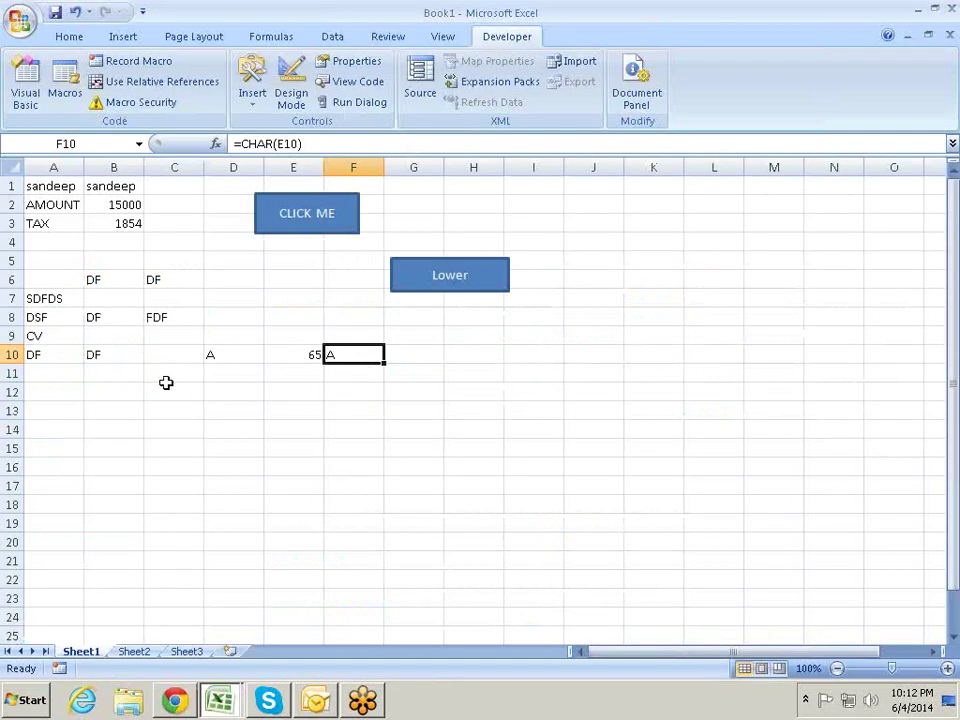
Step: Clear B1 and enter =LEFT(A1,2) so it shows sa
left_click(124, 186)
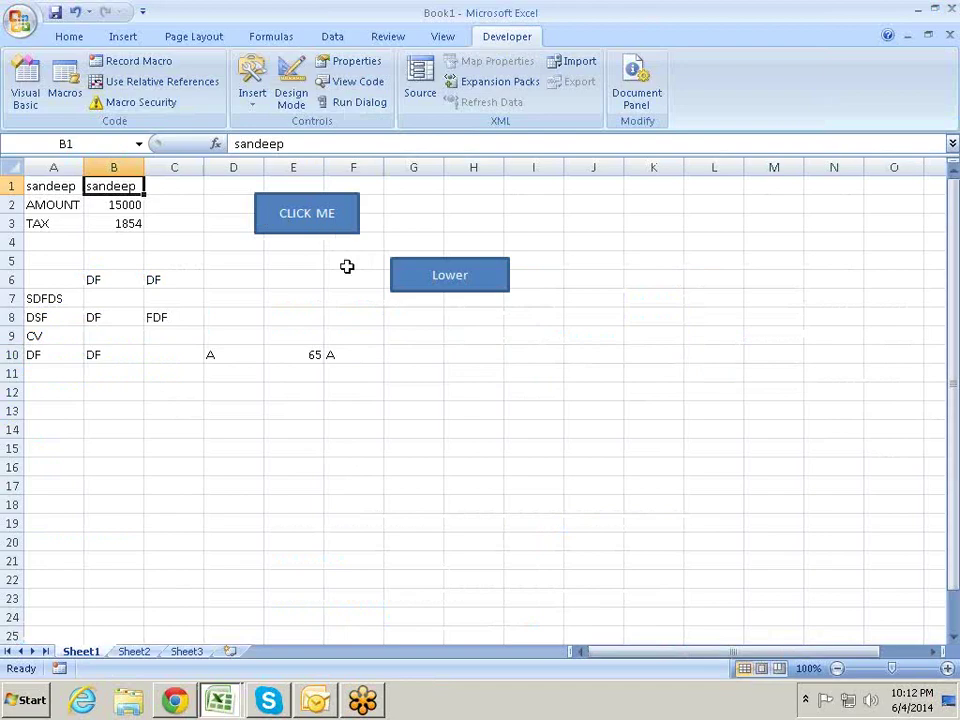
key("Delete")
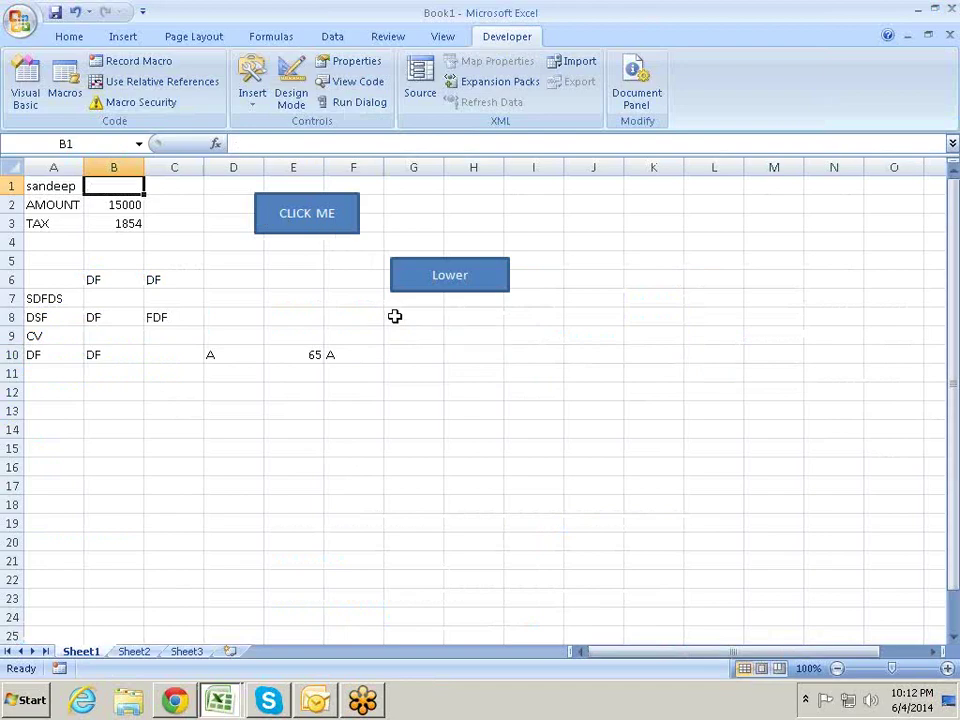
type("=le")
key("Tab")
type("A1")
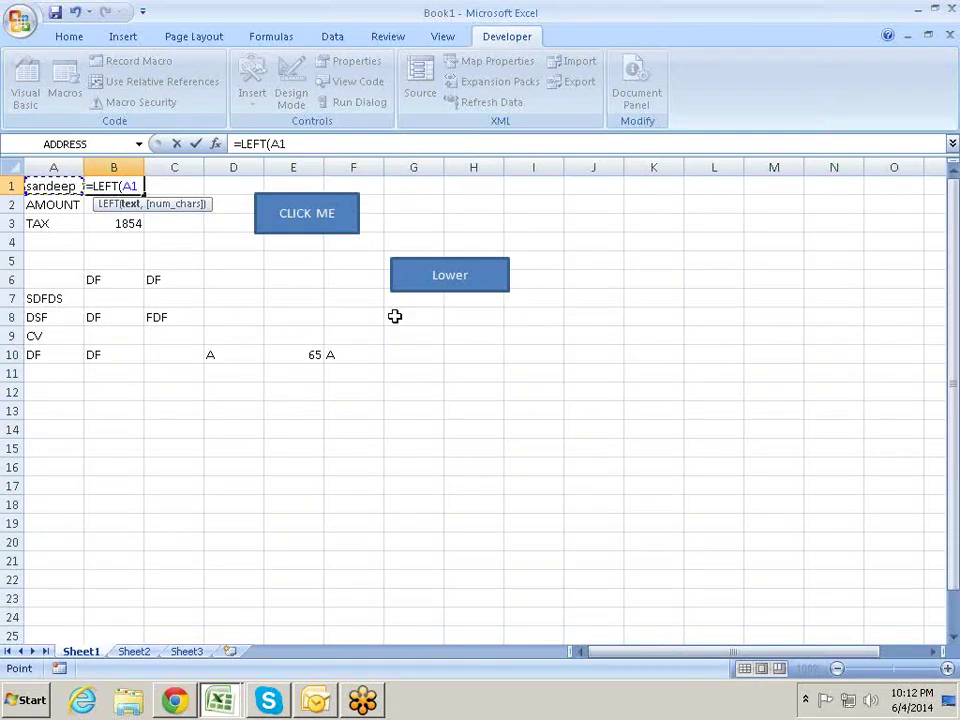
type(",23")
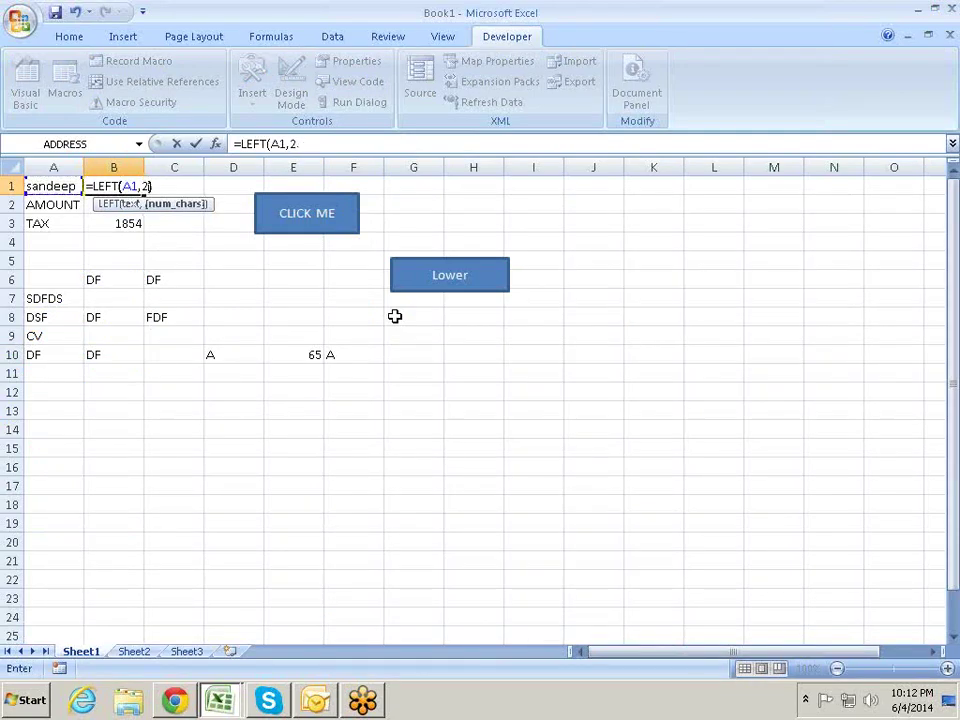
key("Return")
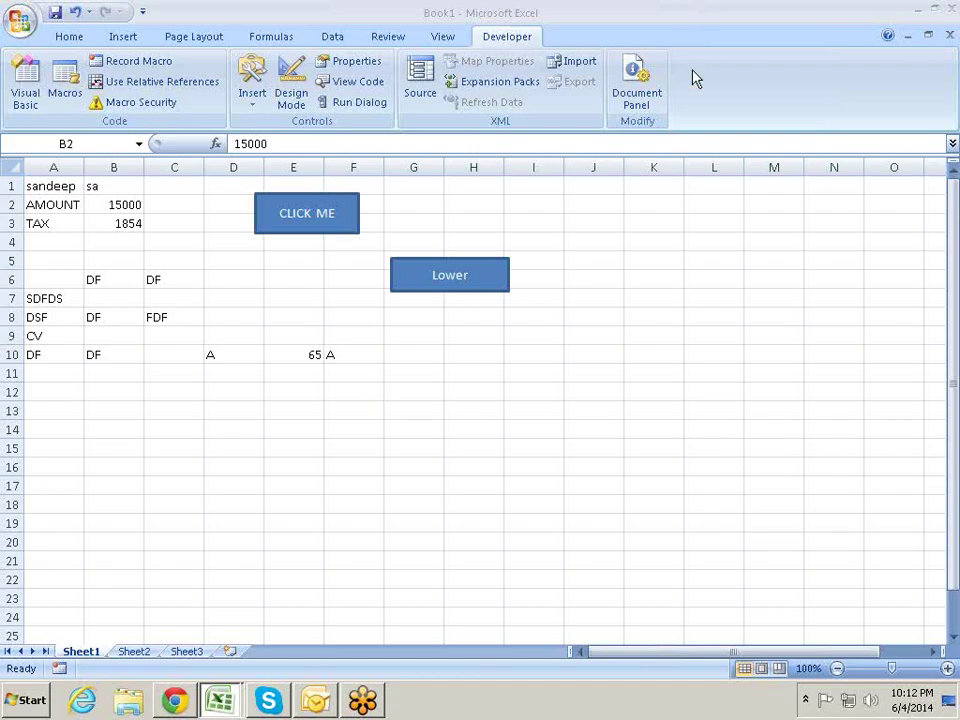
Step: Change B1 to =LEFT(A1,3) to show san, then empty B1 again
left_click(122, 202)
key("Up")
type("=LEFT(A1,2)")
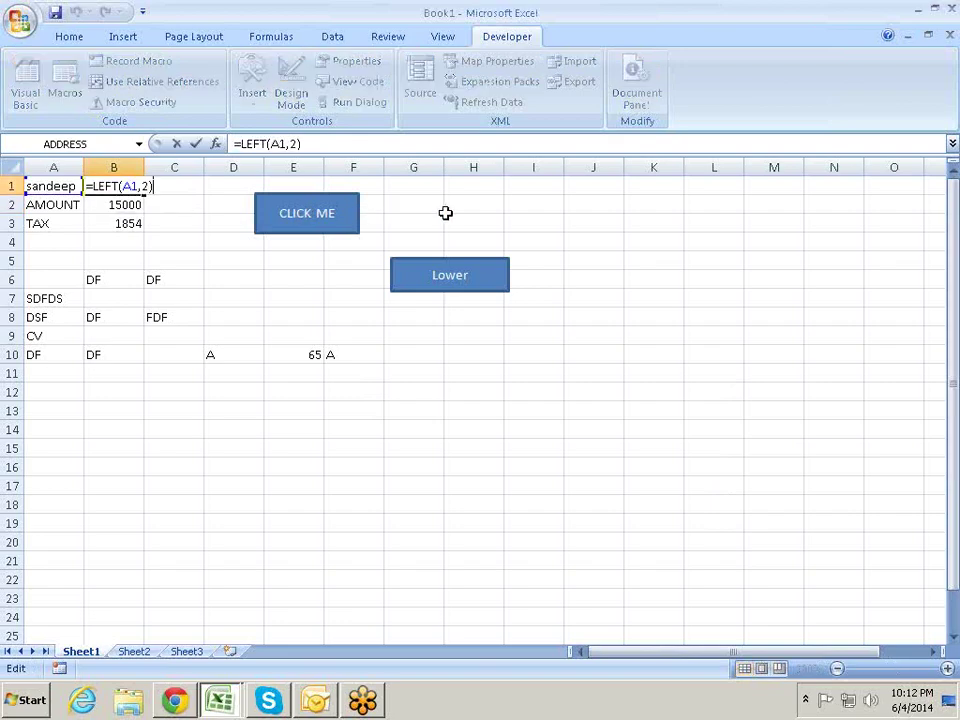
key("Left")
key("Left")
key("Left")
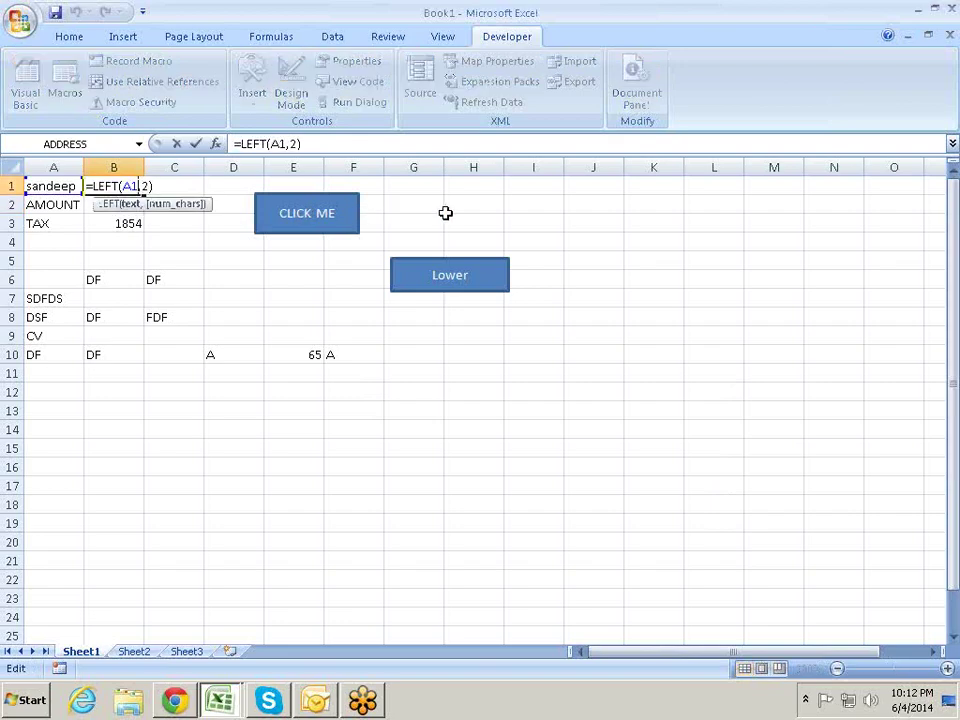
key("Right")
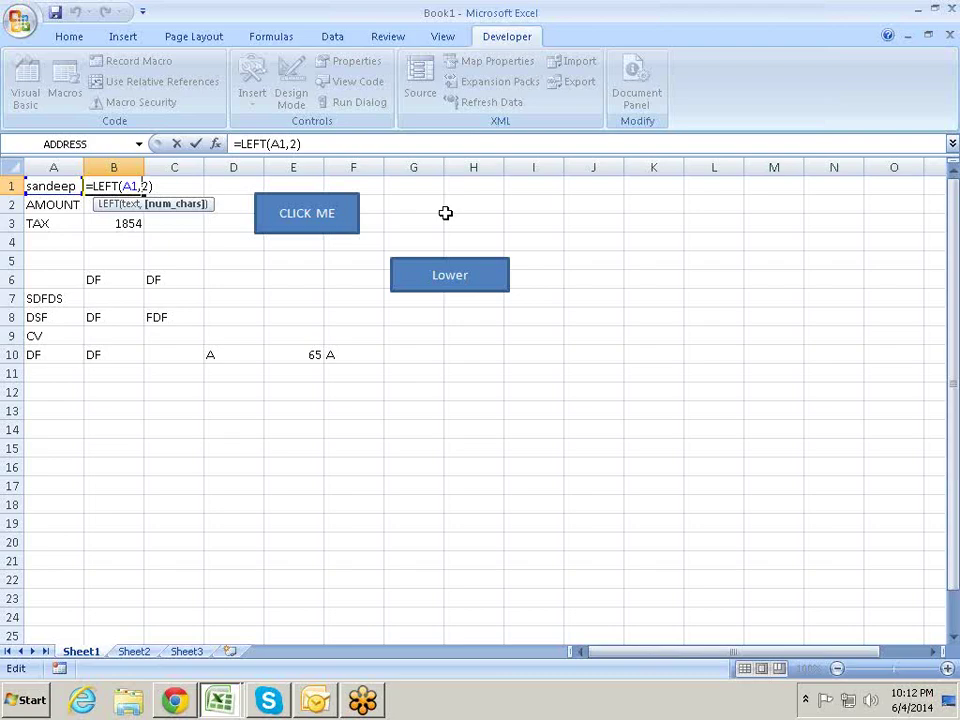
type("3")
key("Return")
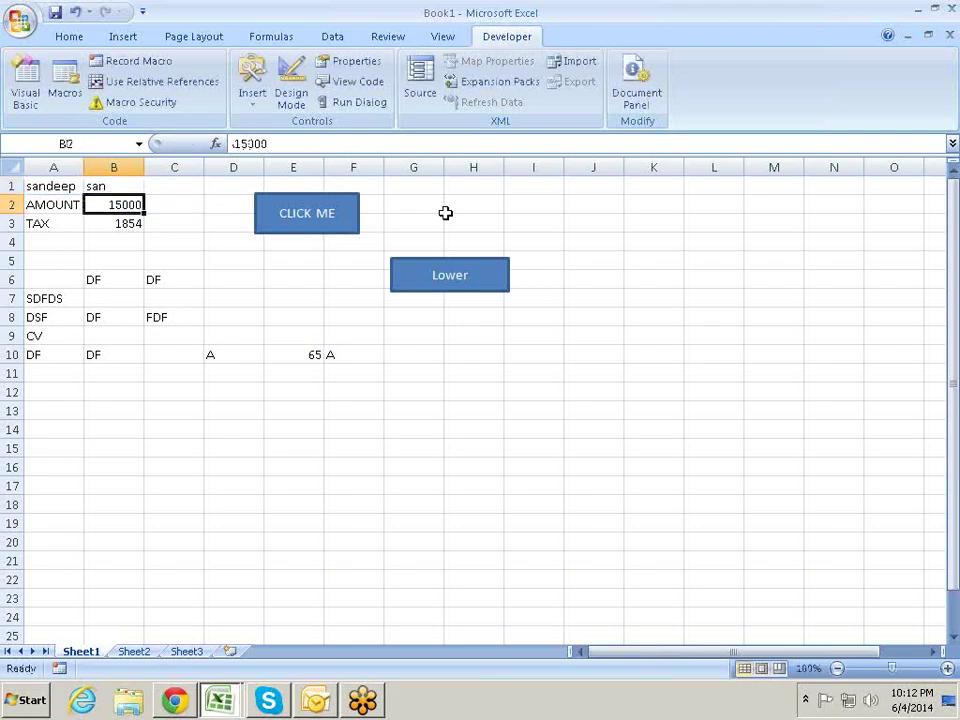
key("Return")
key("alt+Tab")
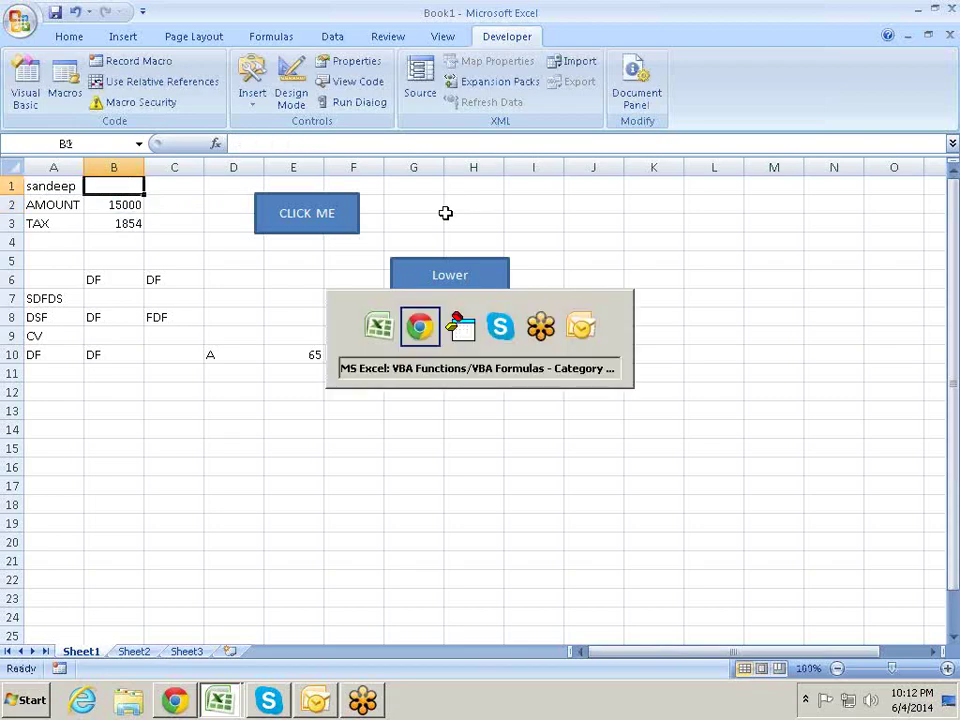
key("alt+Tab")
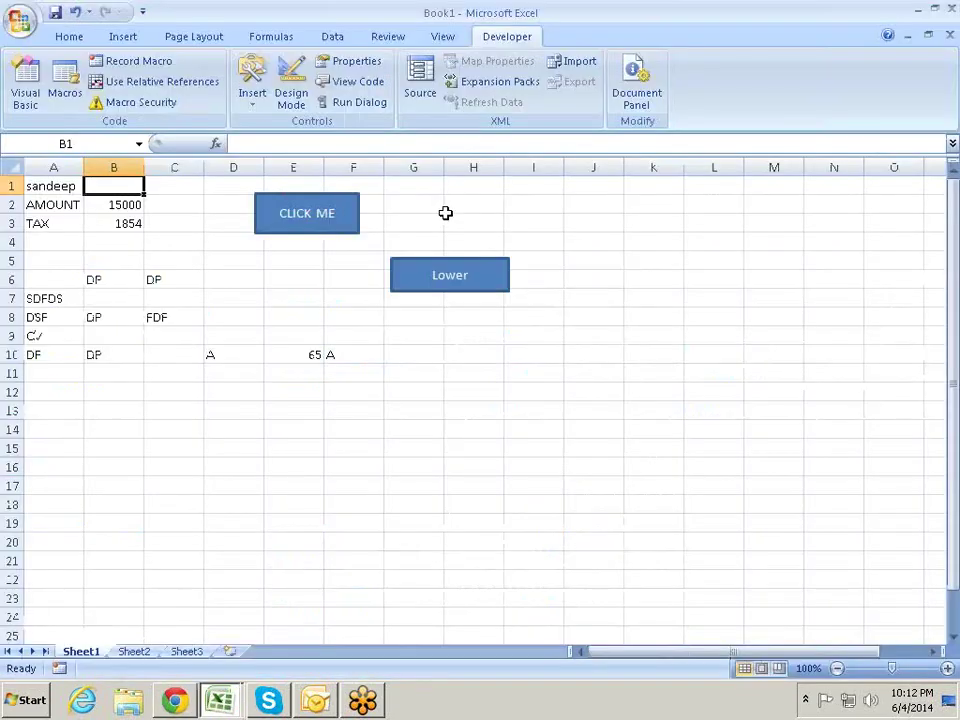
Step: Change Sub a's RTrim to Left with a length of 3: Left(Range("a1").Value, 3)
mouse_move(225, 707)
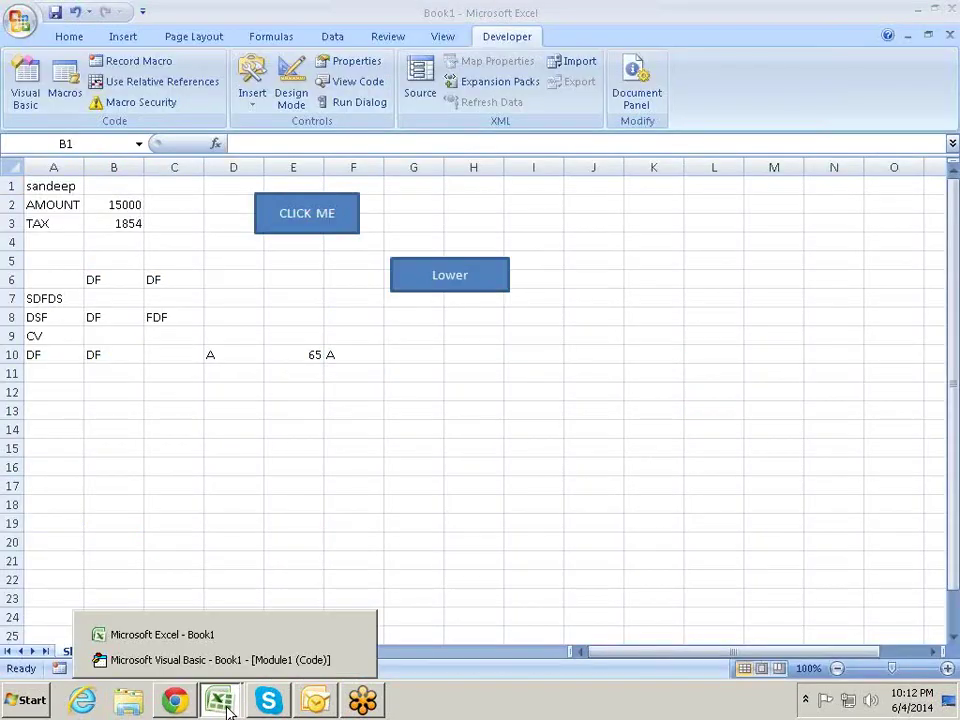
left_click(264, 666)
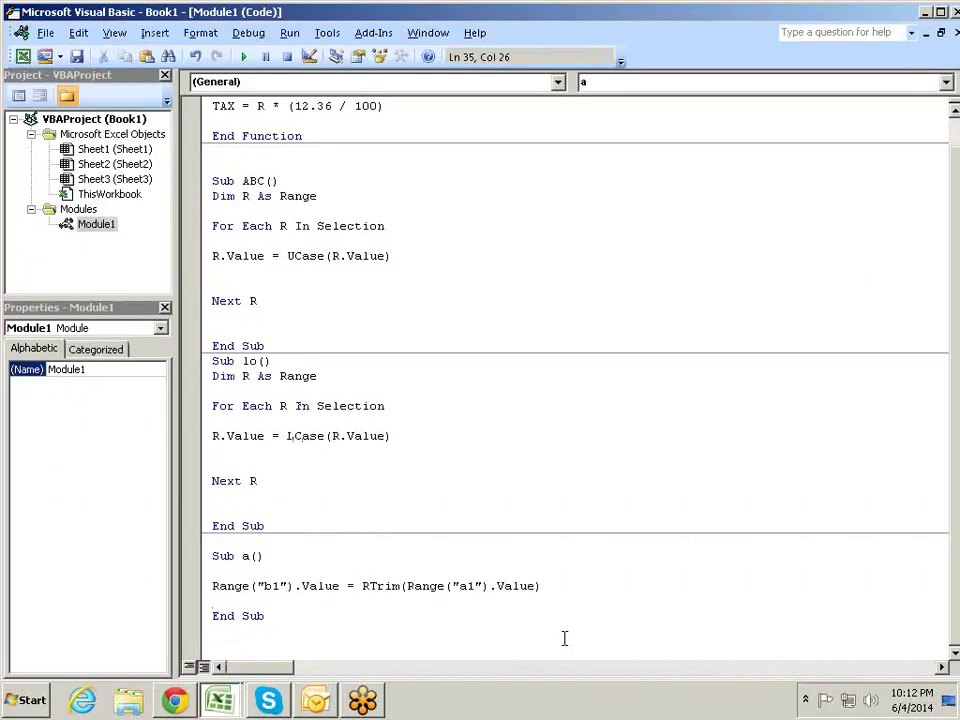
key("BackSpace")
key("BackSpace")
key("BackSpace")
key("BackSpace")
key("BackSpace")
type("Left")
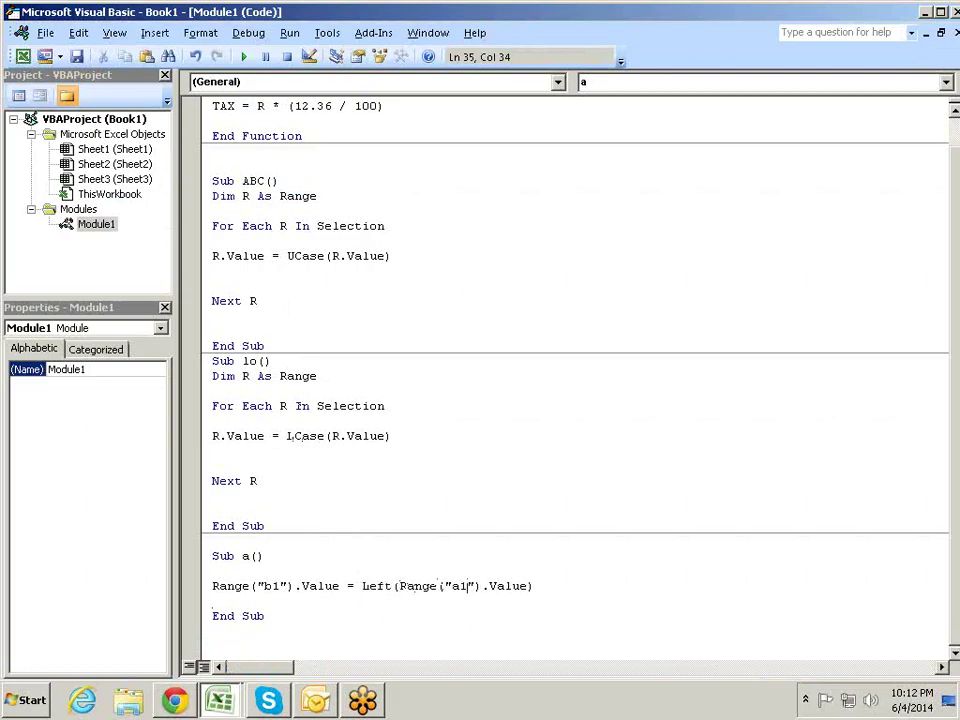
left_click(530, 586)
type(",")
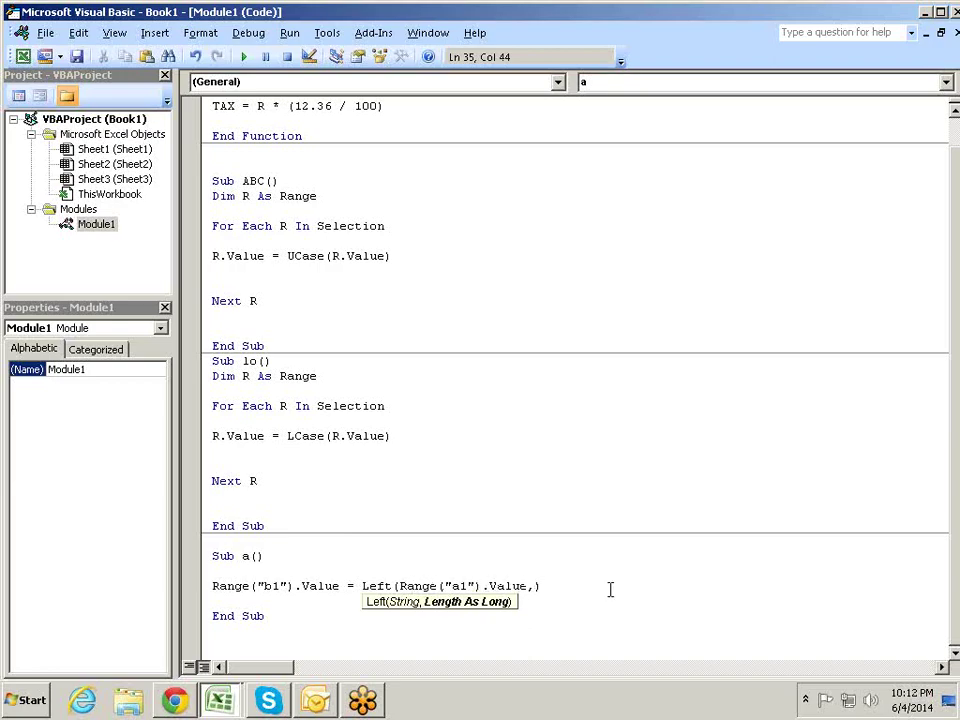
type("3")
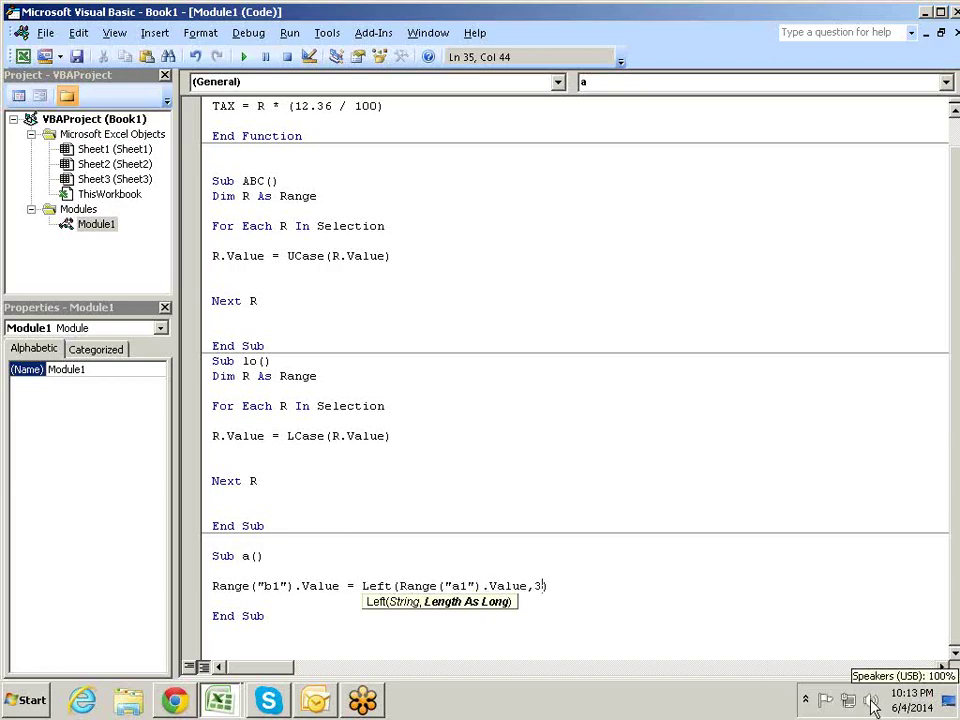
left_click(626, 550)
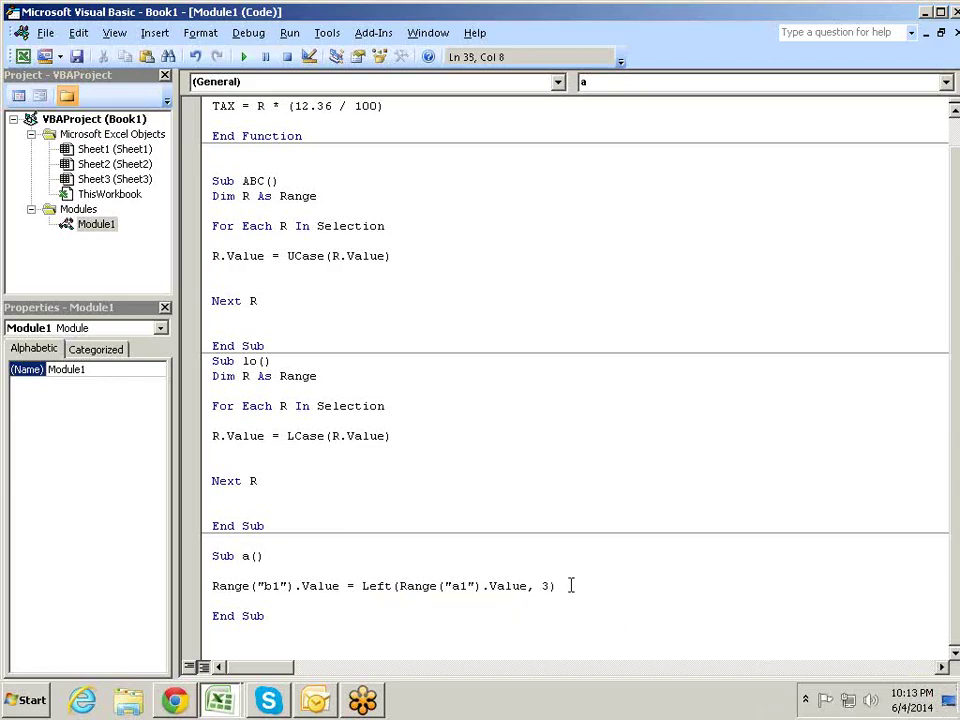
Step: Run macro a in Excel so B1 shows san, then switch to the browser
key("alt+F11")
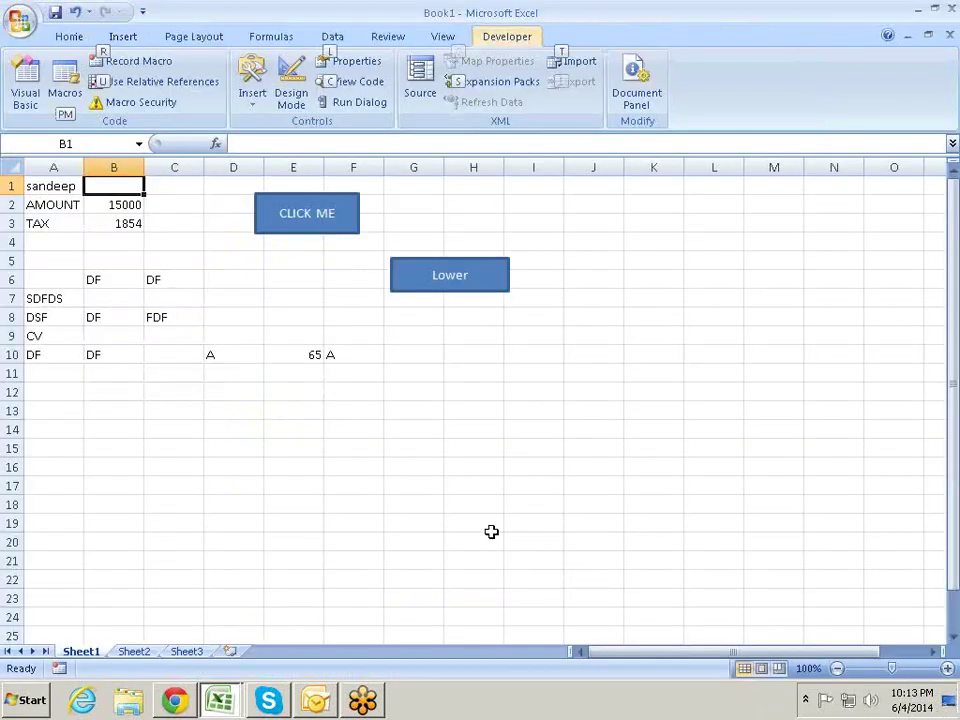
key("alt+F8")
key("Return")
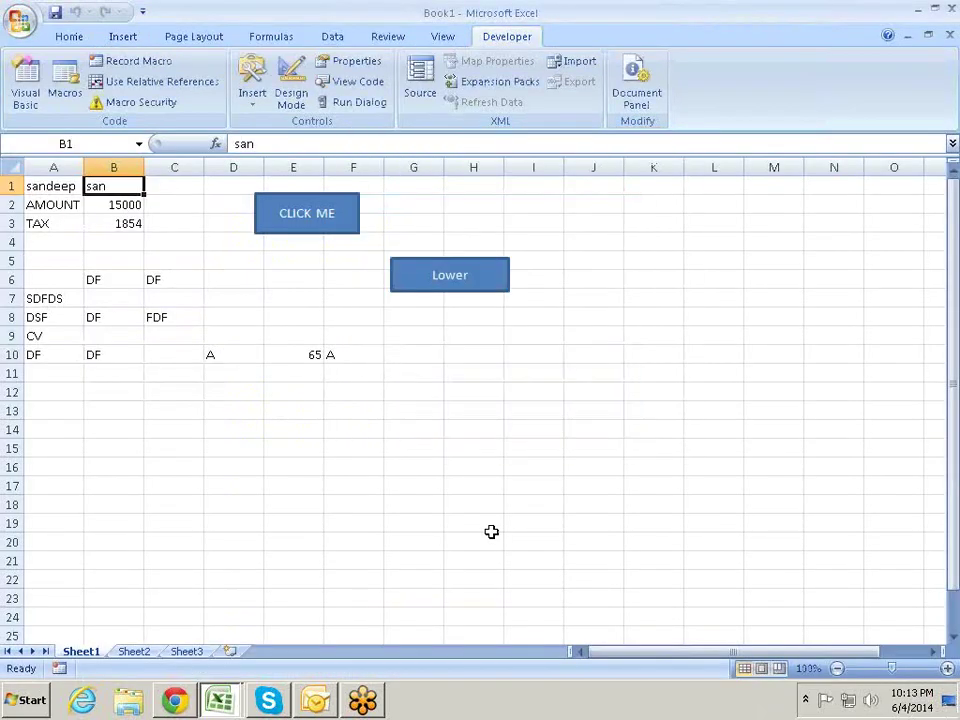
key("F2")
key("Escape")
key("alt+F11")
key("alt+Tab")
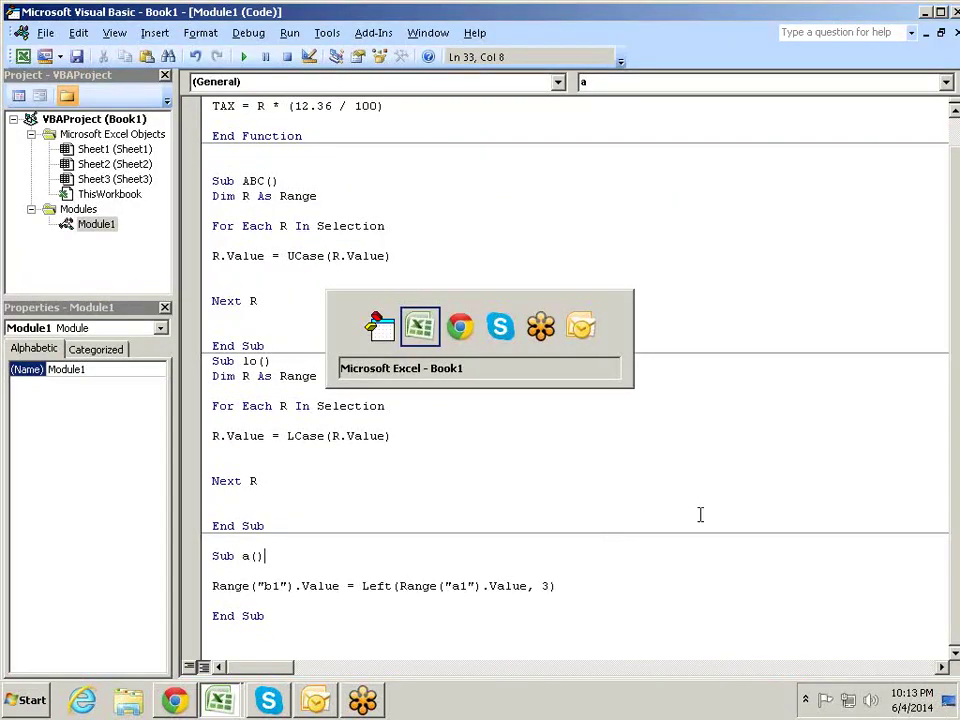
key("Tab")
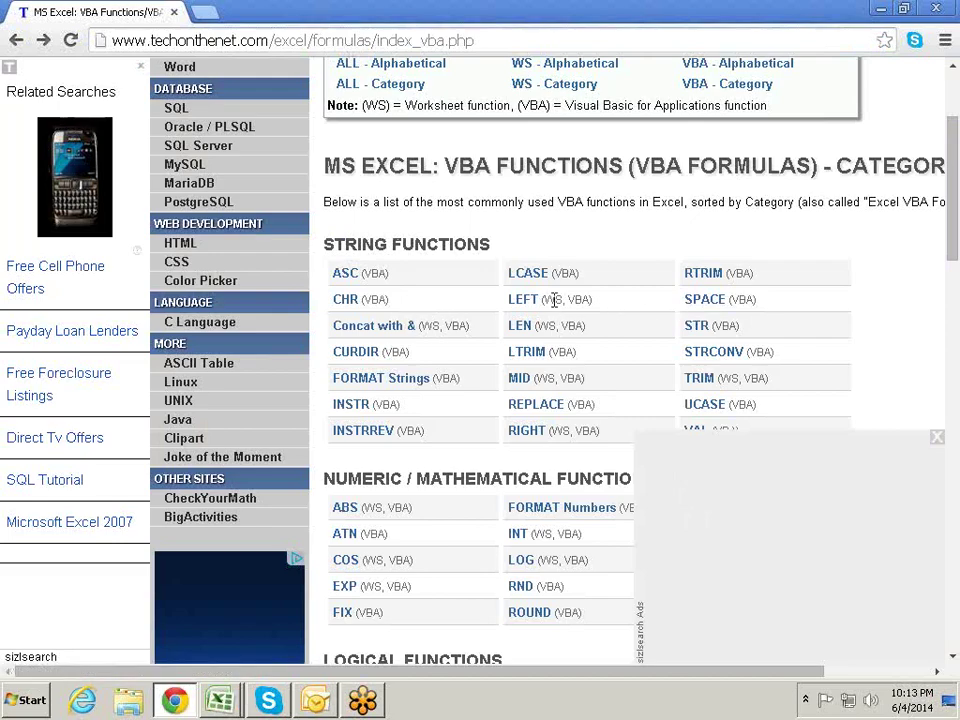
Step: Return from the VBA string functions list to the Visual Basic Editor
key("alt+Tab")
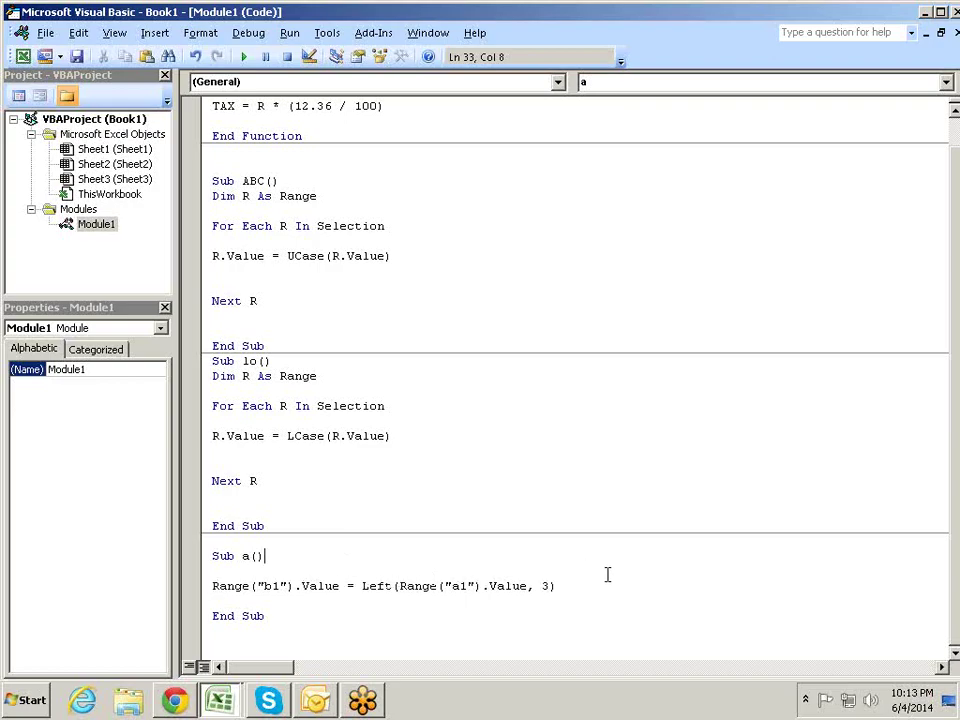
Step: Append & plus a quoted surname string after Left(Range("a1").Value, 3), then go to Excel
left_click(572, 583)
type("& ")
type("concat")
left_click(212, 586)
key("BackSpace")
key("BackSpace")
key("BackSpace")
key("BackSpace")
key("BackSpace")
type("\"Singh")
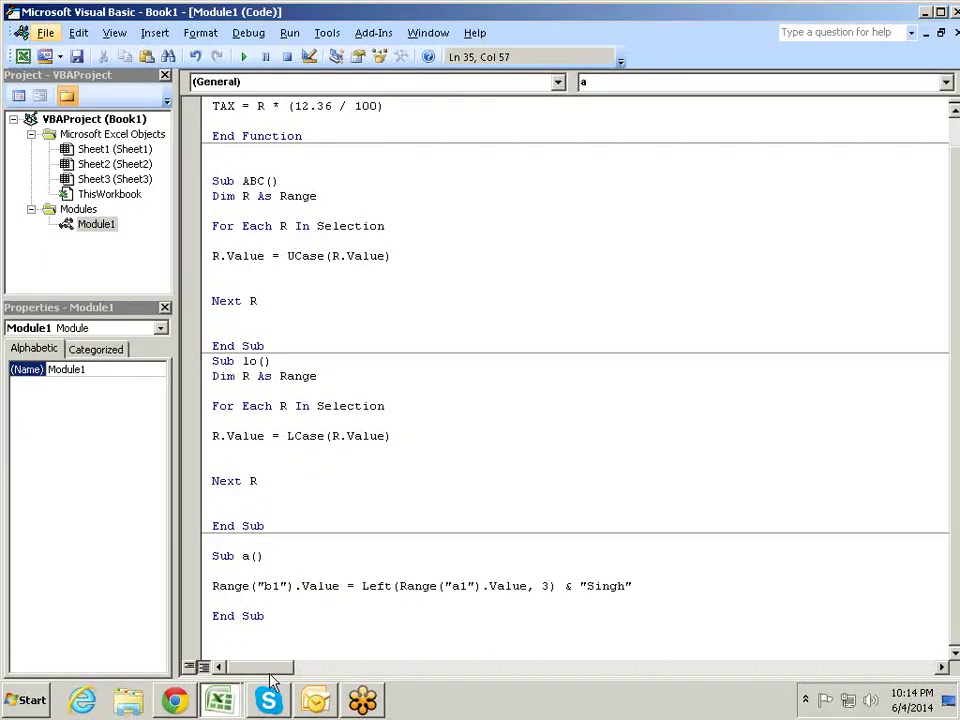
left_click(222, 700)
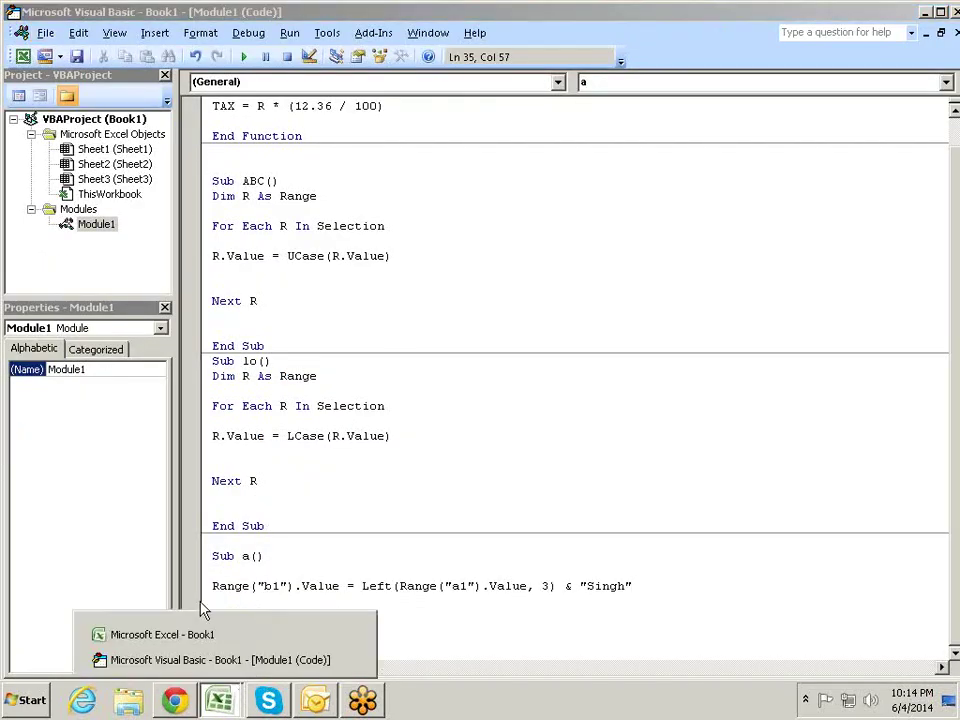
left_click(207, 640)
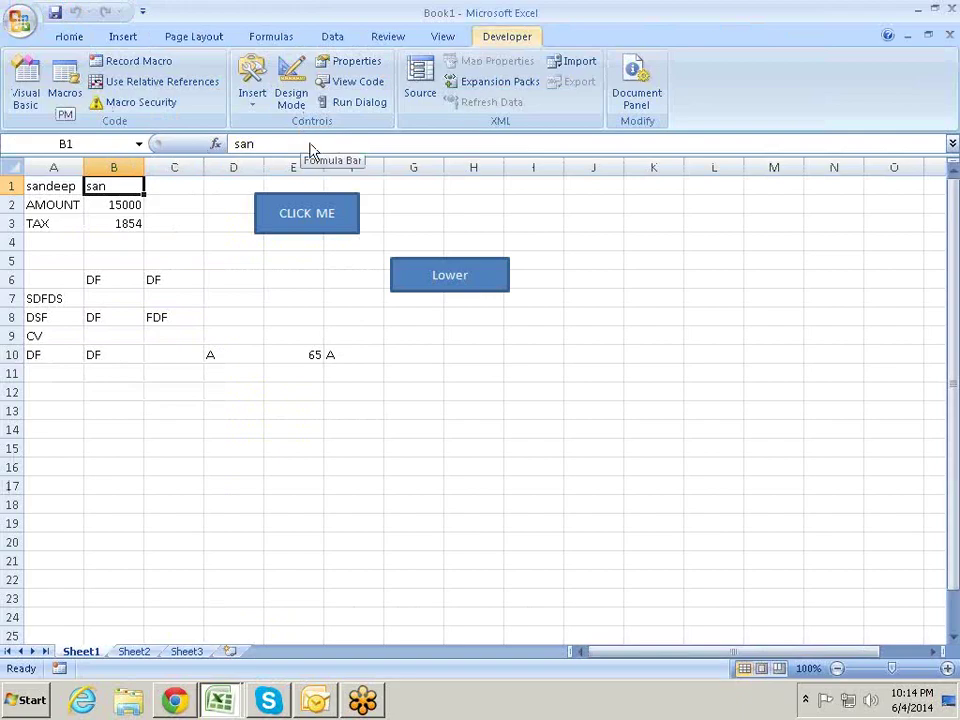
Step: Run macro a so B1 shows san plus the surname, then type space(5)& before the surname
key("alt+F8")
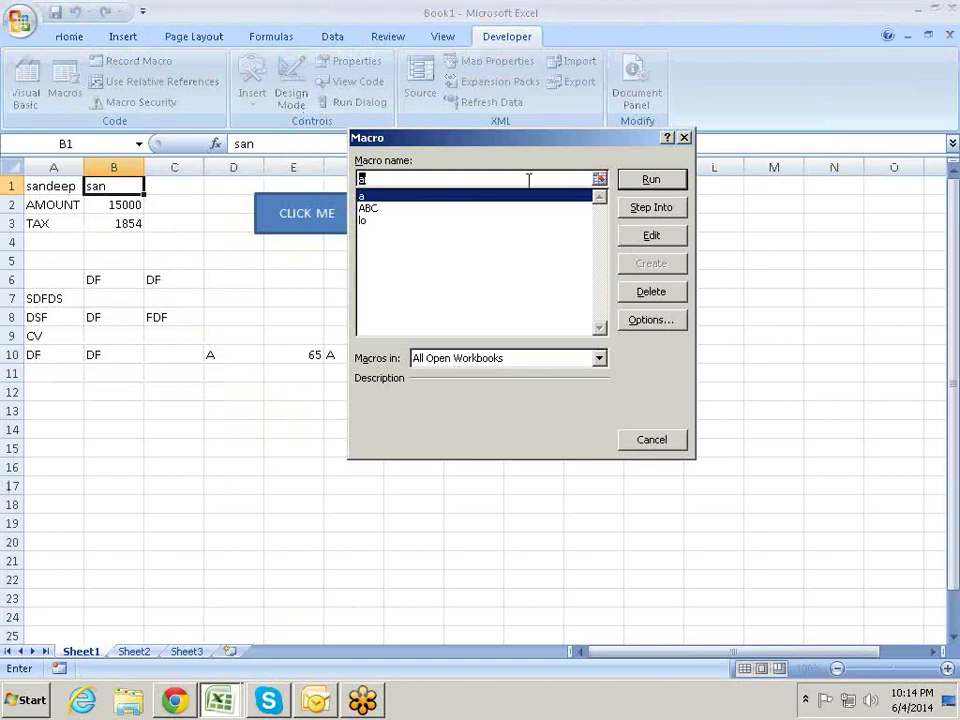
left_click(651, 179)
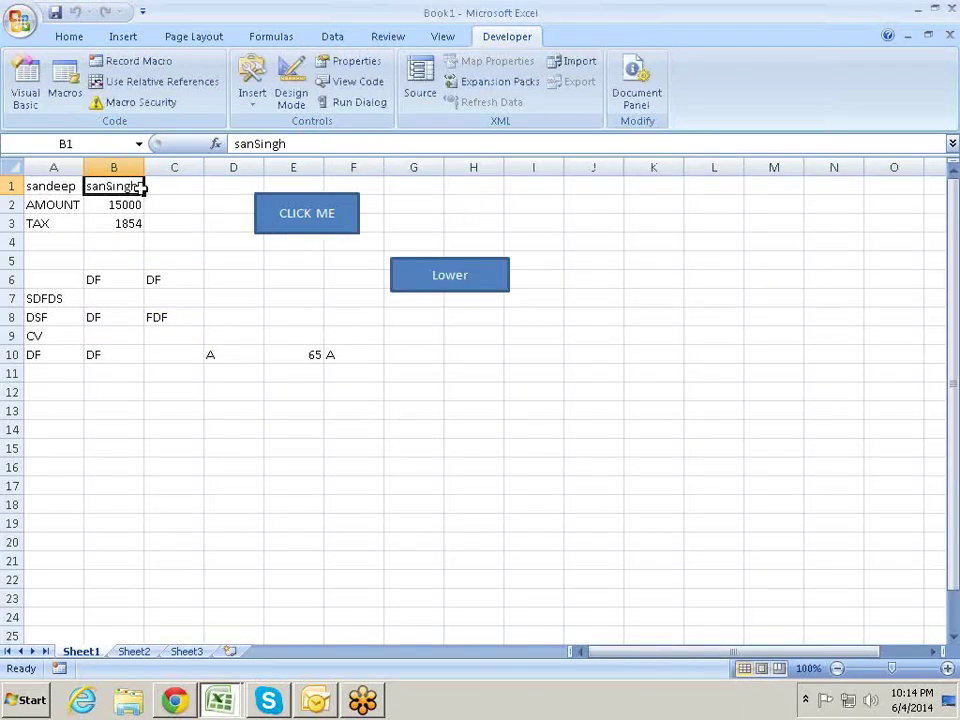
key("alt+F11")
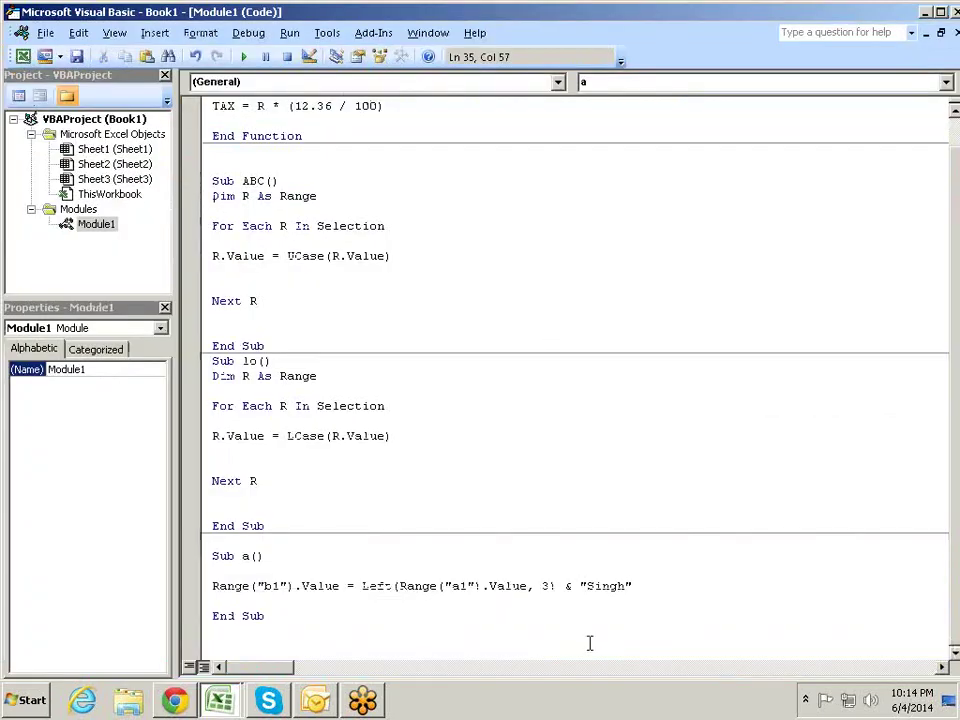
left_click(582, 586)
type("space(")
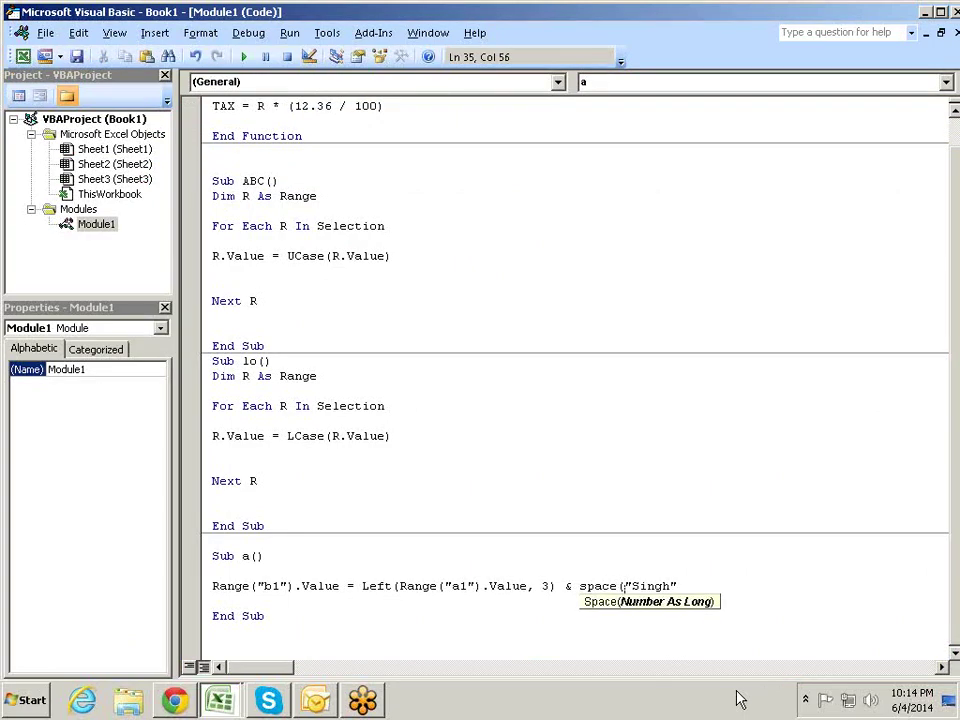
type("5")
type(")")
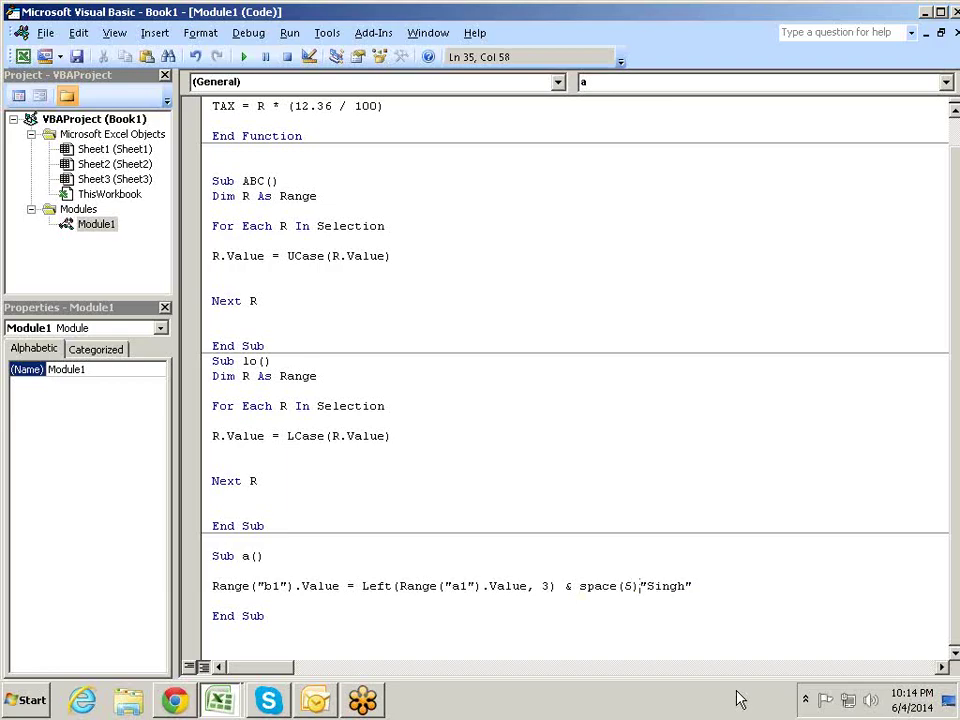
type("&")
Step: Commit the Space(5) & edit, rerun macro a, and autofit column B to B1's text
key("Return")
key("alt+F11")
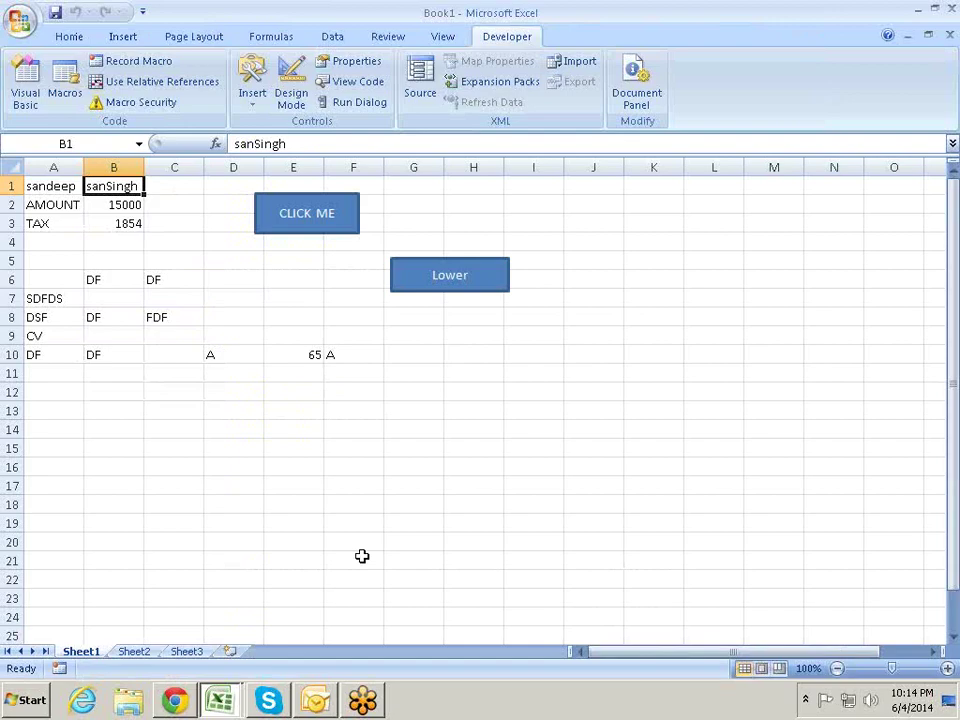
key("alt+F8")
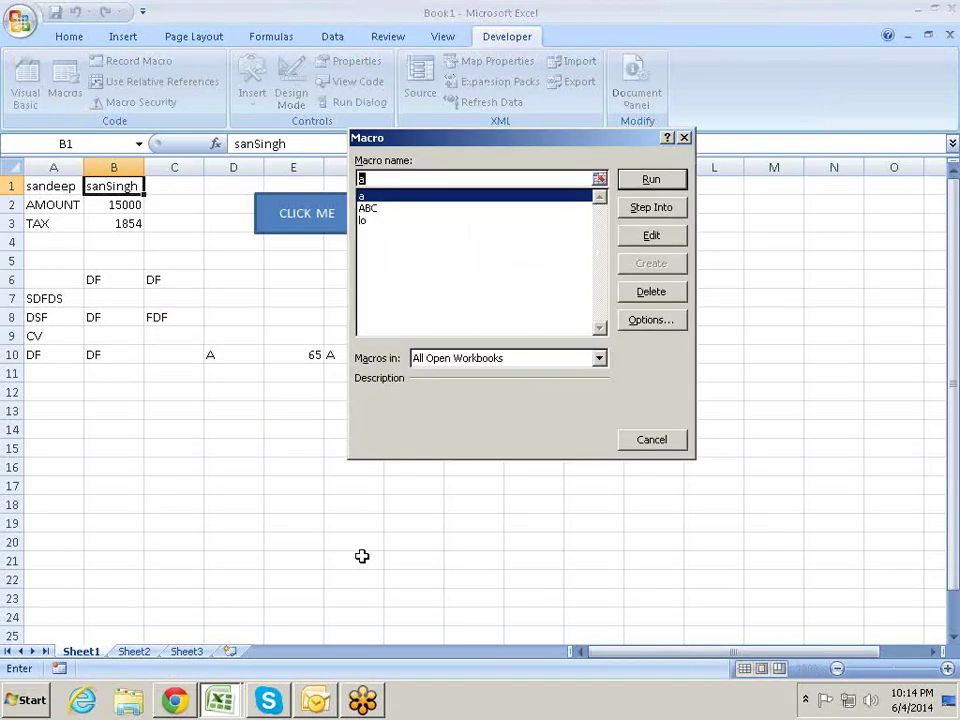
key("Return")
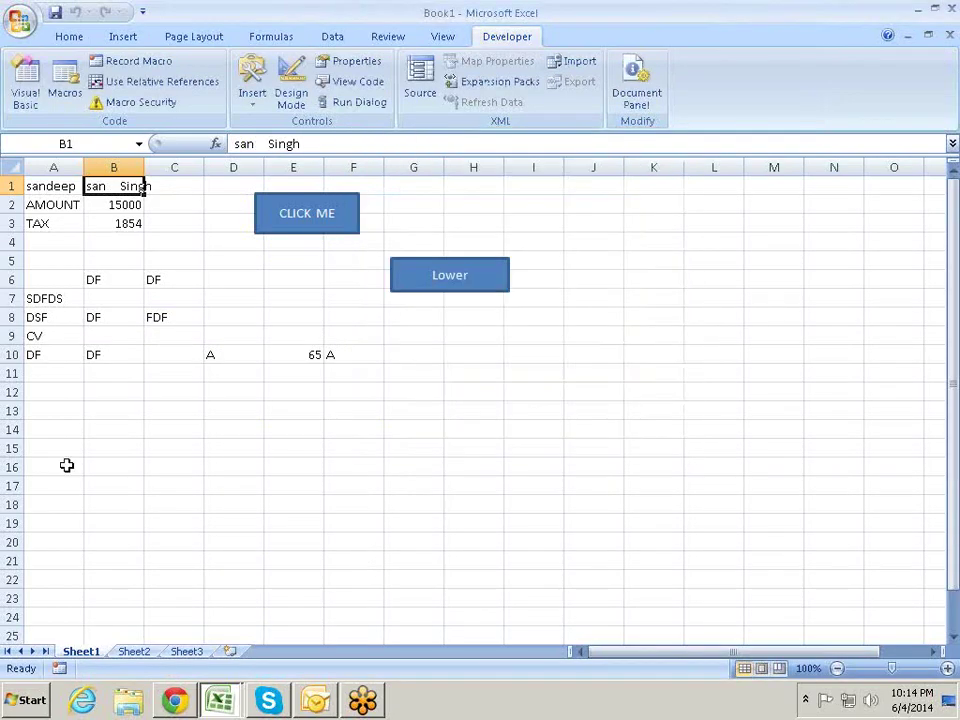
double_click(144, 165)
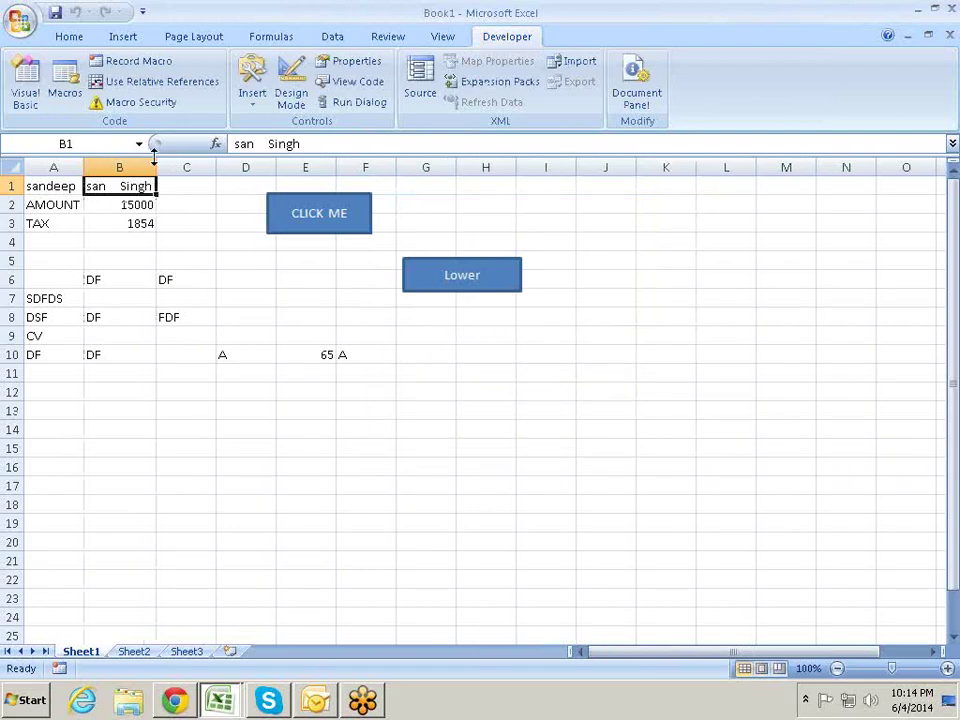
key("alt+F11")
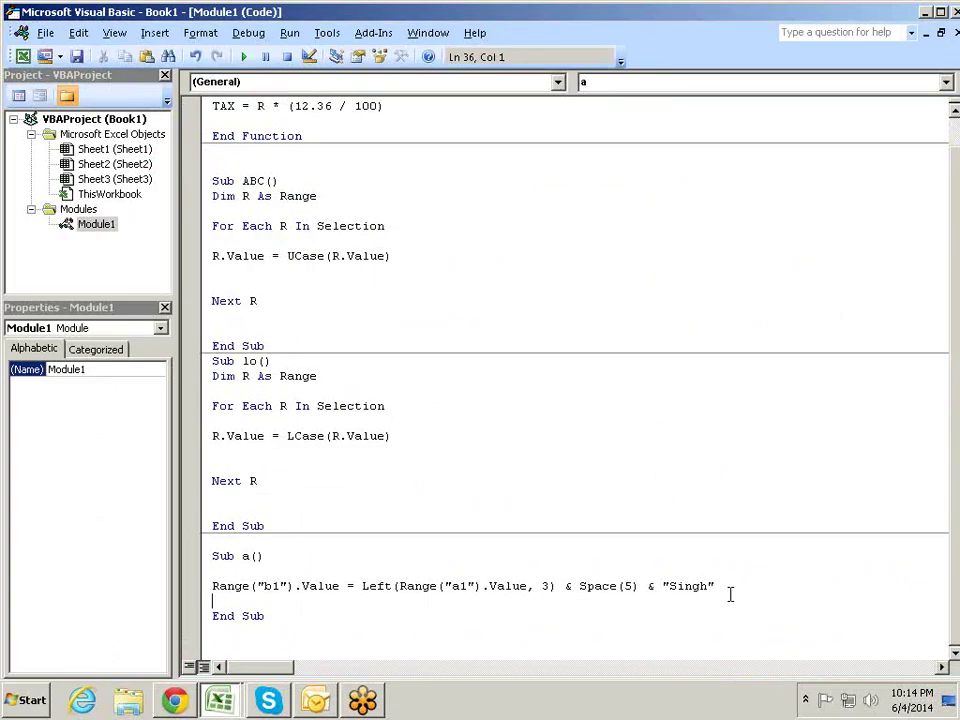
key("alt+Tab")
key("alt+Tab")
key("alt+Tab")
key("alt+Tab")
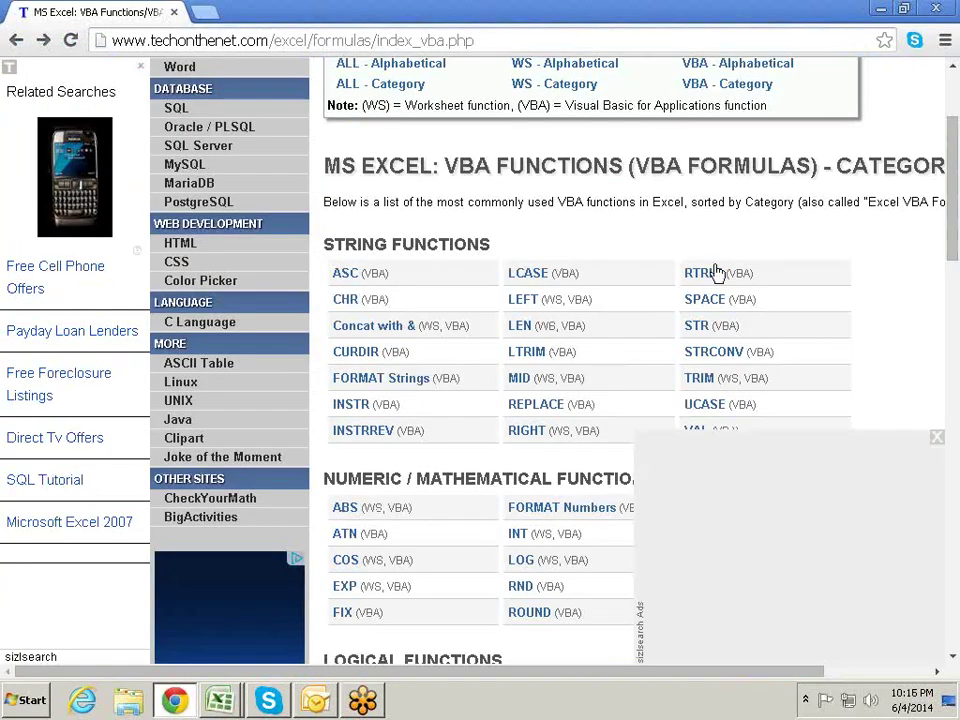
Step: Read through TechOnTheNet's examples of concatenating strings with the & operator
left_click(409, 328)
scroll(410, 335, "down", 1)
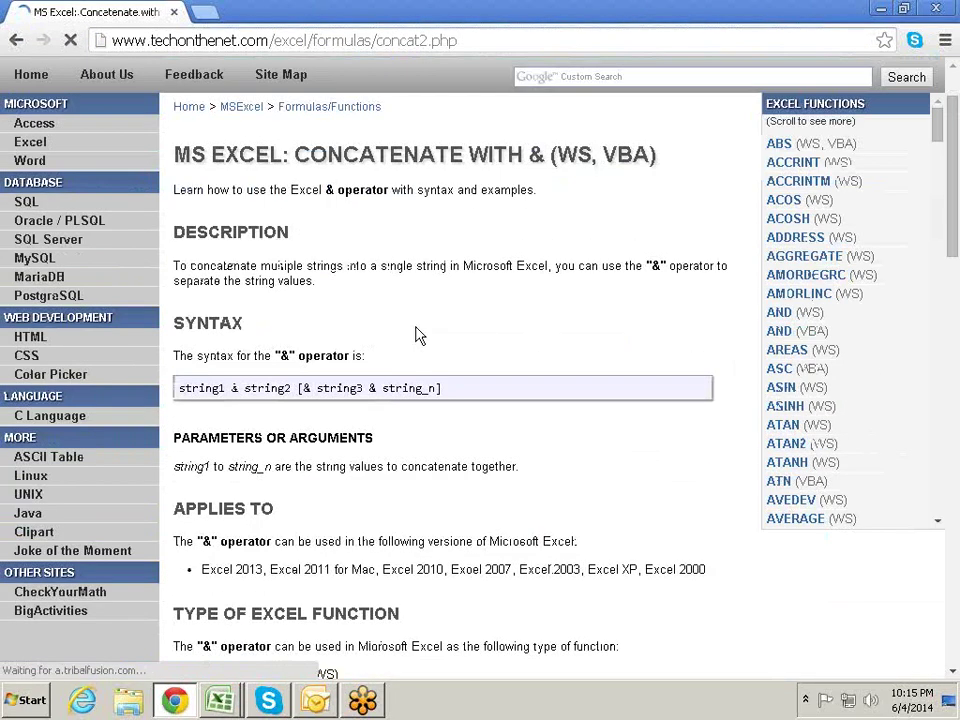
scroll(425, 334, "down", 4)
scroll(445, 331, "down", 1)
scroll(450, 329, "down", 3)
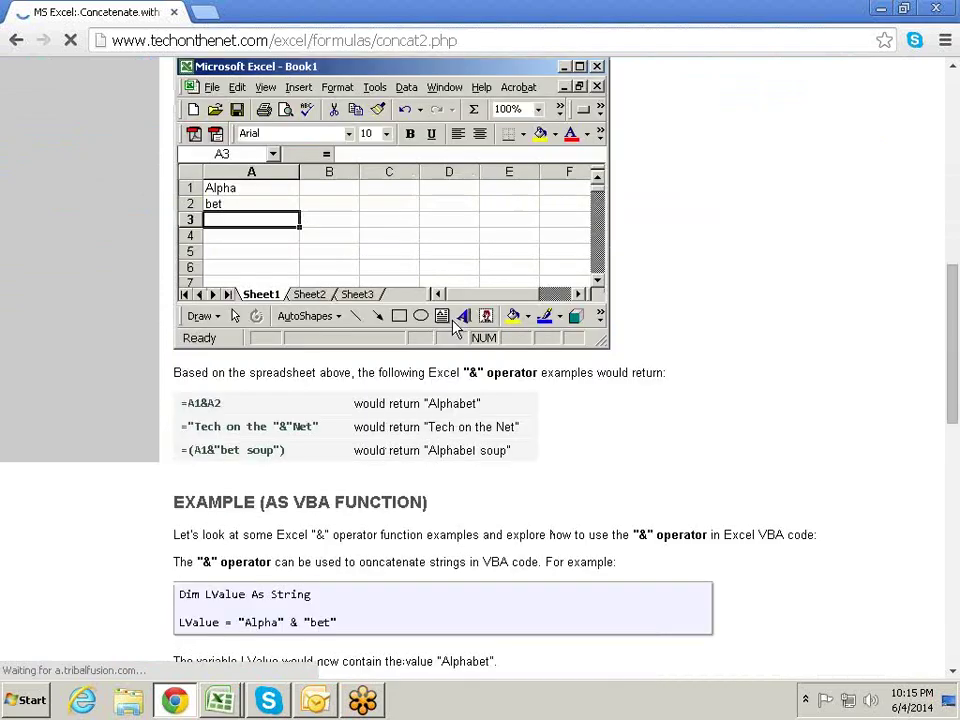
scroll(455, 328, "down", 4)
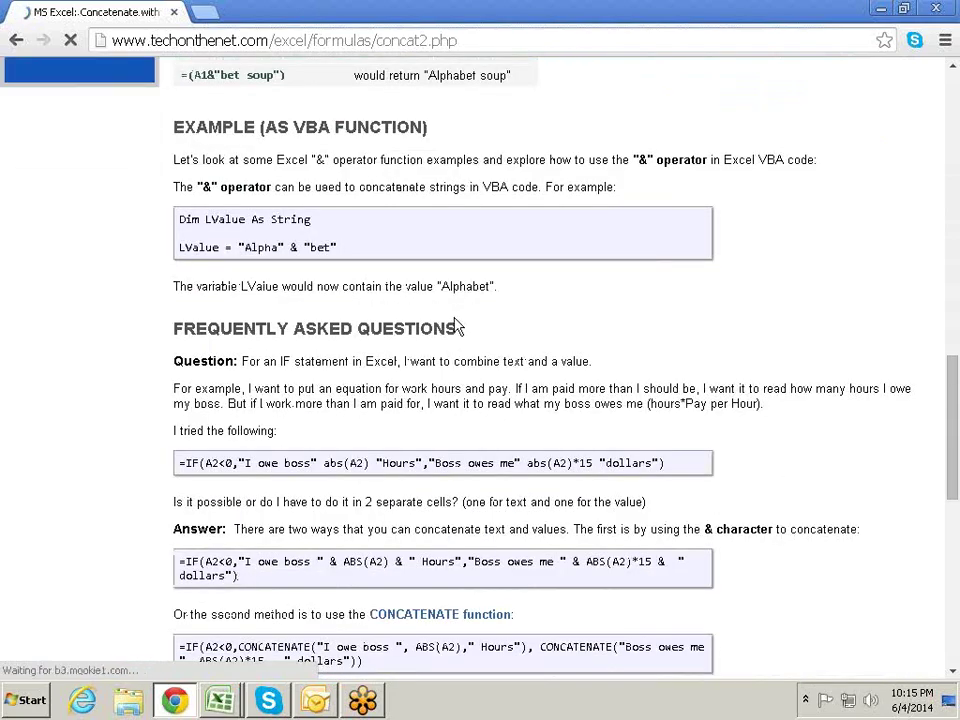
scroll(458, 326, "up", 1)
scroll(520, 350, "up", 2)
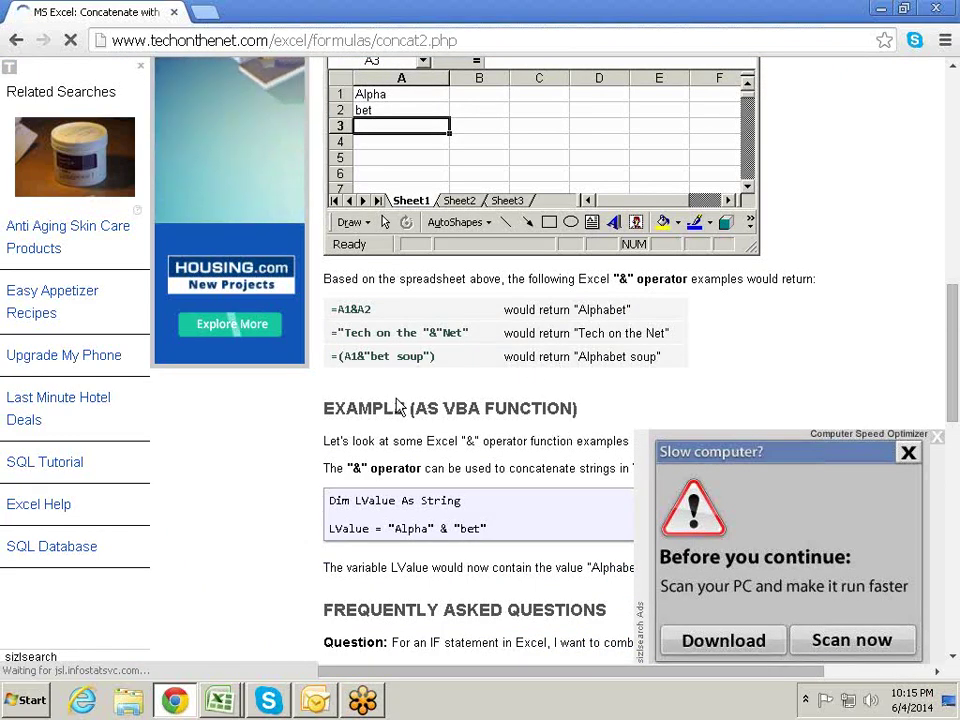
scroll(469, 390, "down", 2)
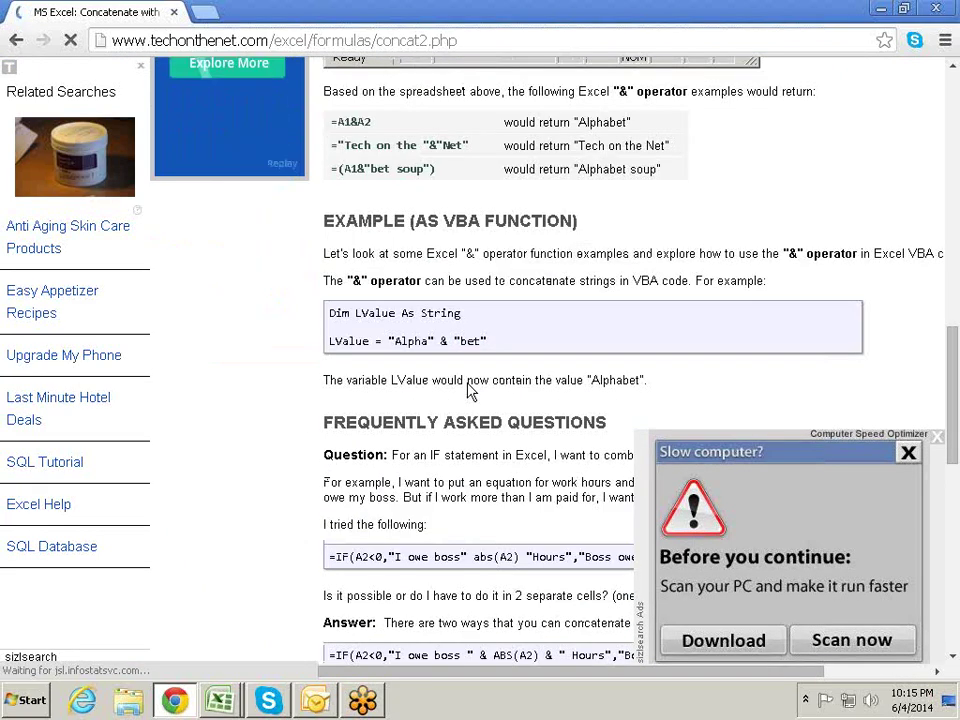
scroll(469, 385, "down", 1)
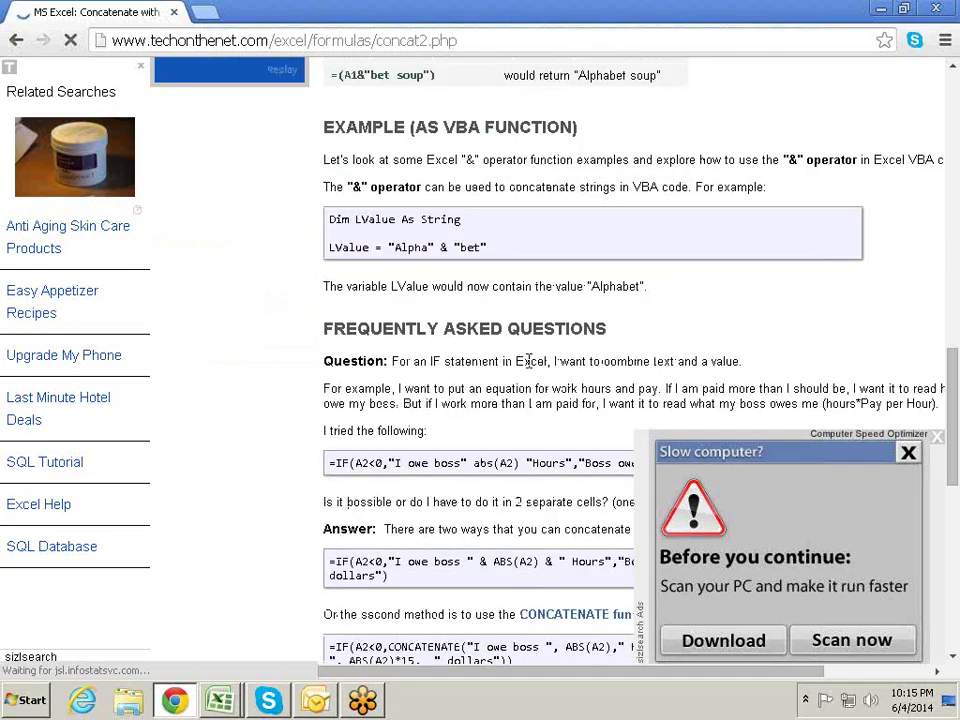
scroll(525, 358, "up", 3)
key("alt+Tab")
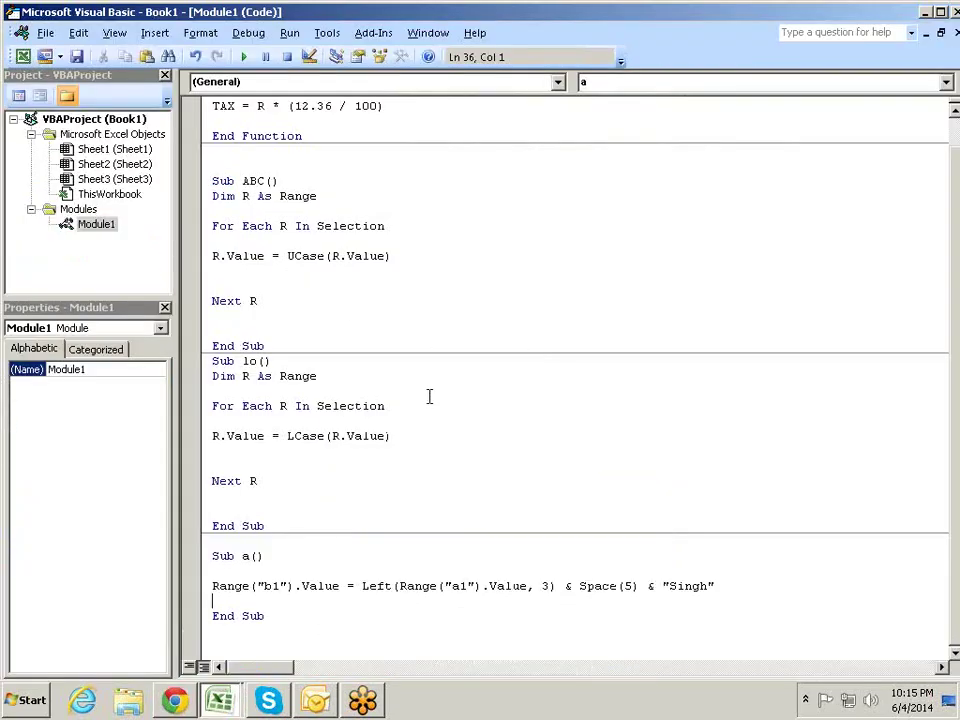
key("alt+Tab")
Step: Open the LEN entry in TechOnTheNet's VBA functions index and read its VBA example
left_click(17, 41)
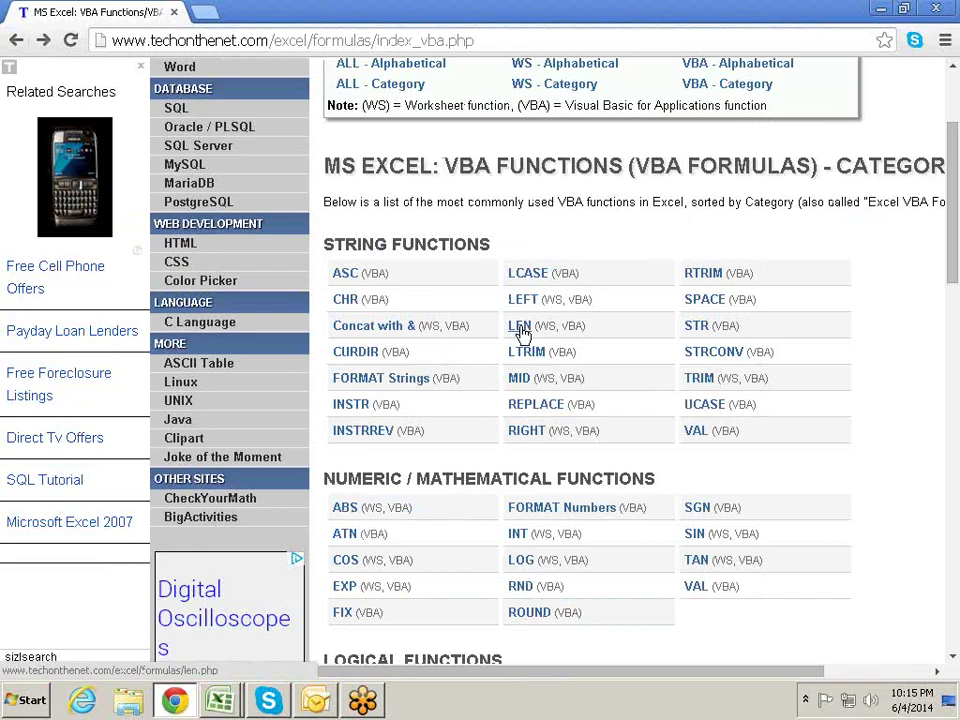
left_click(520, 330)
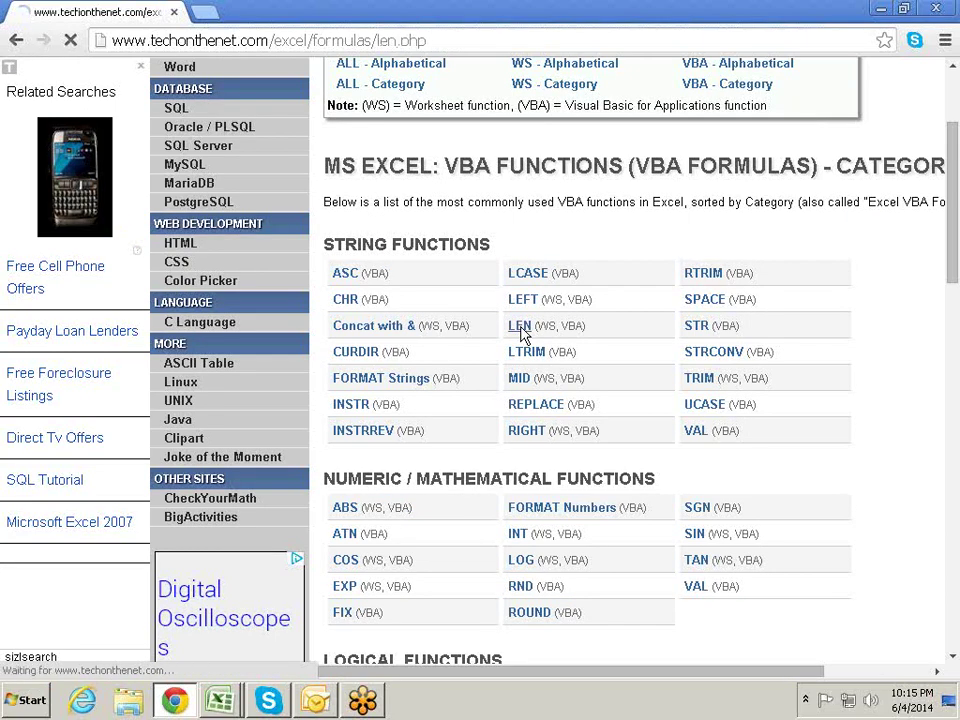
scroll(470, 390, "down", 2)
scroll(375, 381, "down", 6)
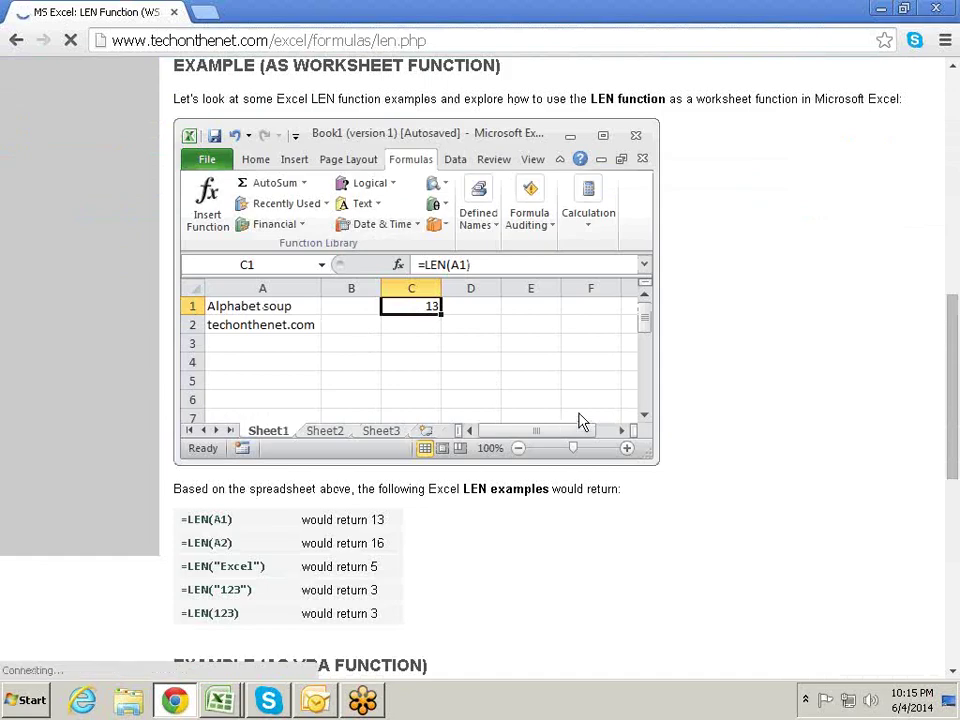
scroll(583, 420, "down", 1)
scroll(581, 420, "down", 4)
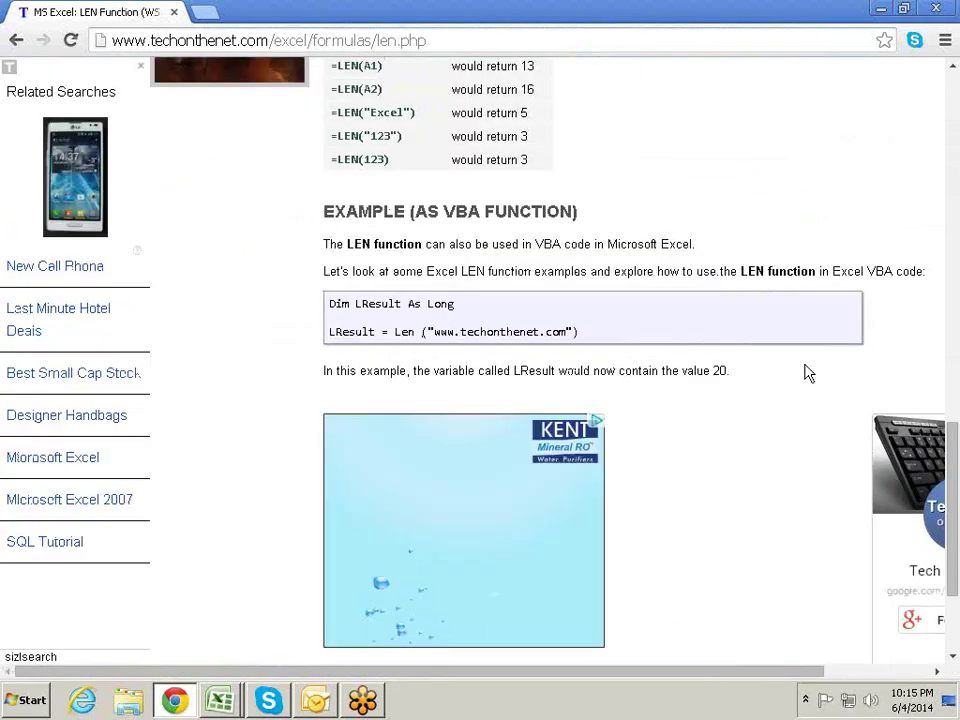
key("alt+Tab")
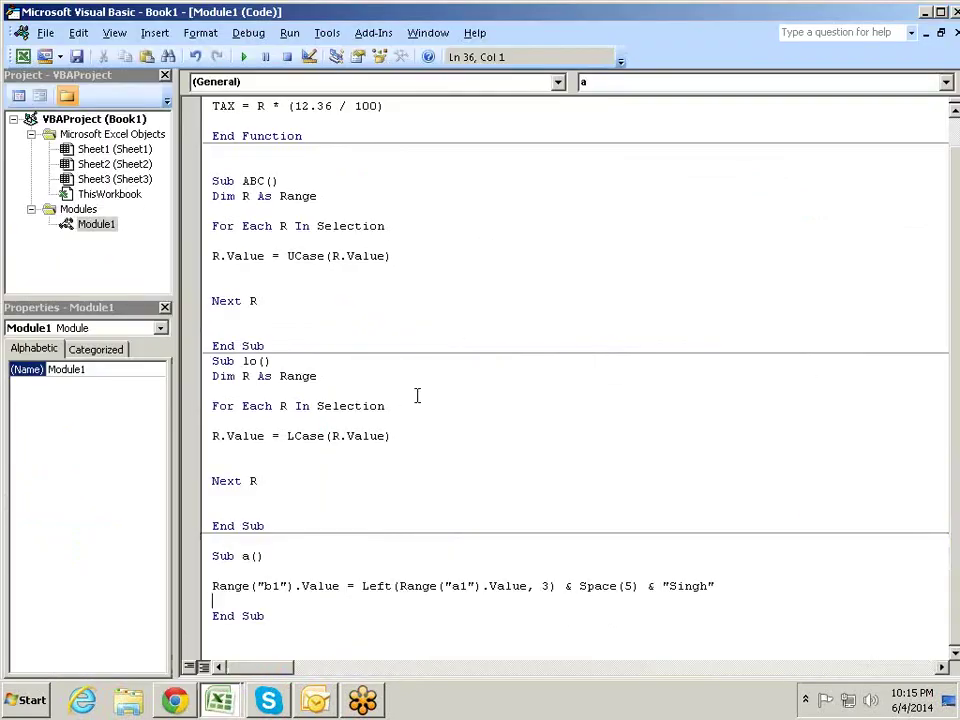
Step: Replace the Left/Space/'Singh' expression with Len(Range('a1').Value) in Sub a
mouse_move(725, 586)
left_mouse_down()
mouse_move(541, 582)
mouse_move(533, 594)
left_mouse_up()
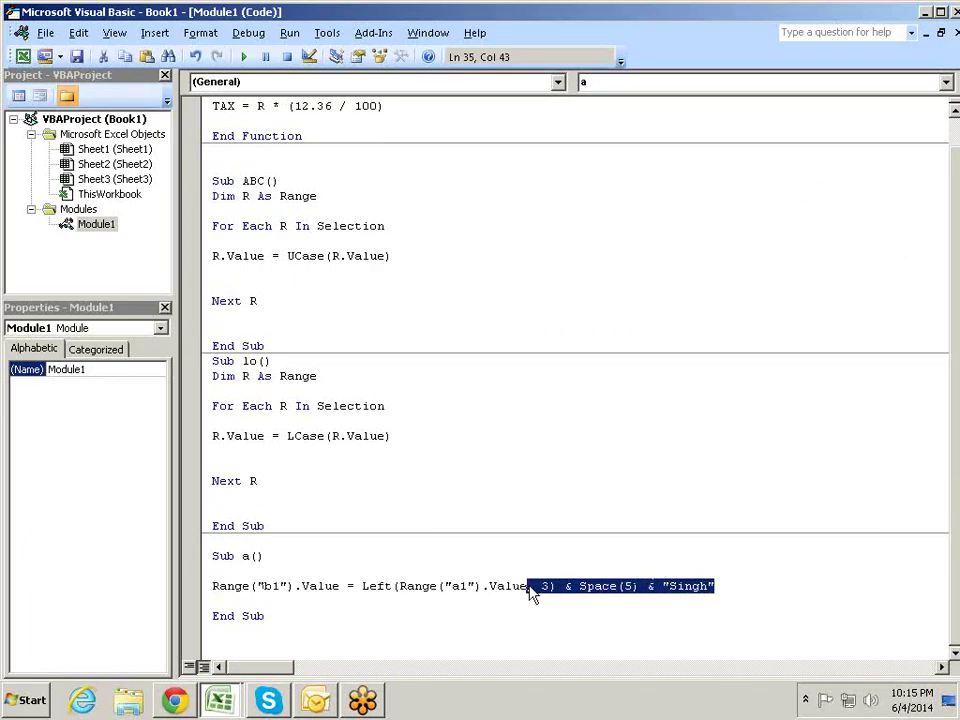
key("Delete")
type(")")
key("BackSpace")
key("BackSpace")
type("n")
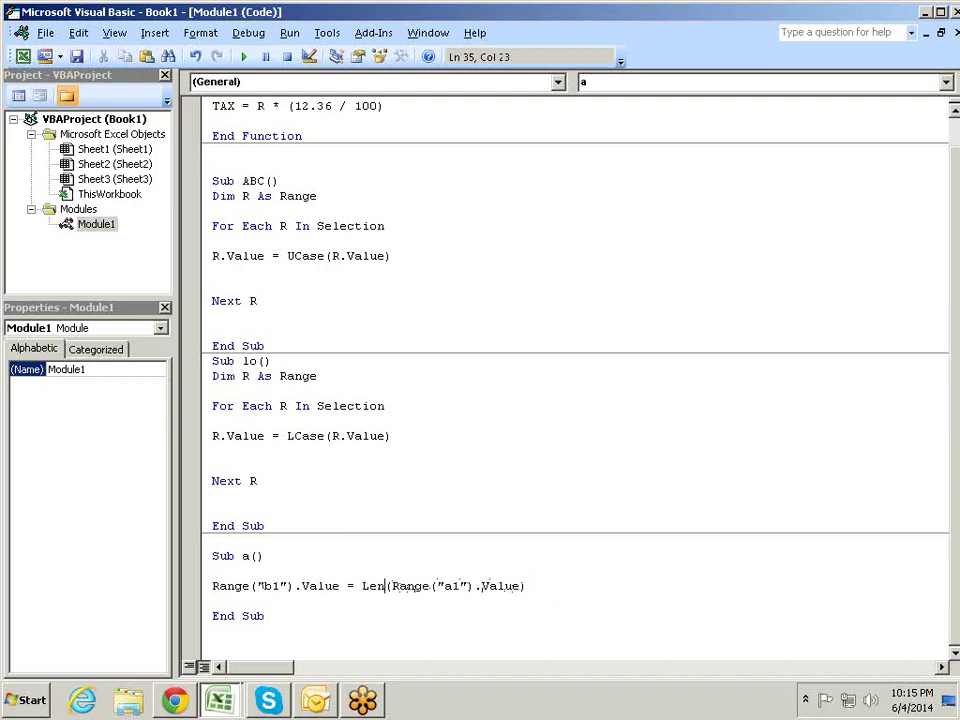
left_click(512, 594)
Step: Clear B1 and run macro a so B1 shows the length 8
key("alt+Tab")
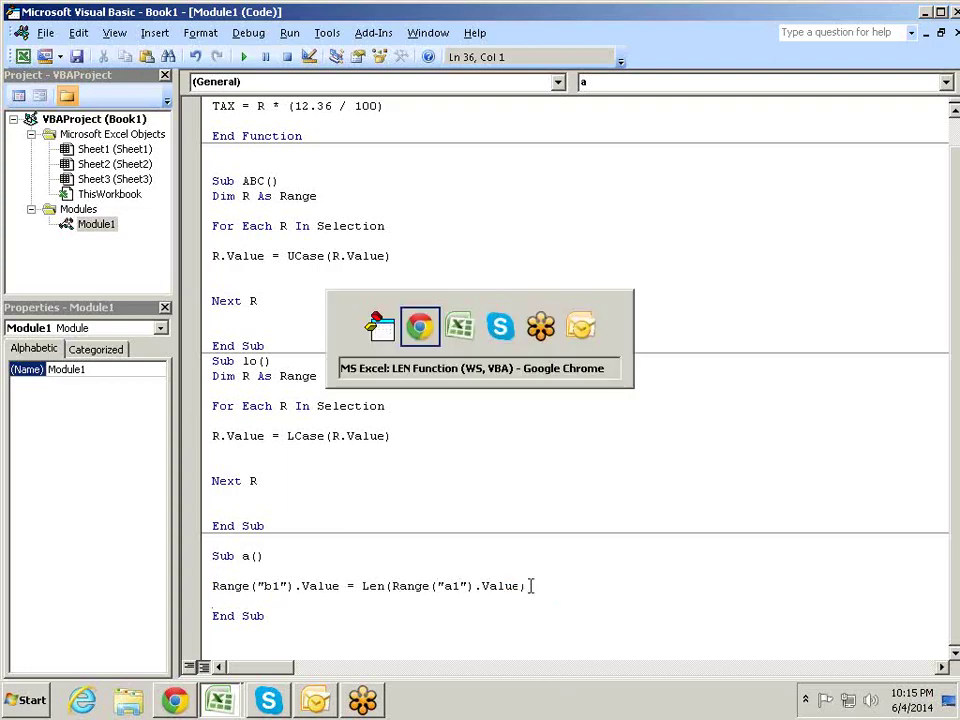
key("alt+Tab")
key("alt+Tab")
key("alt+Tab")
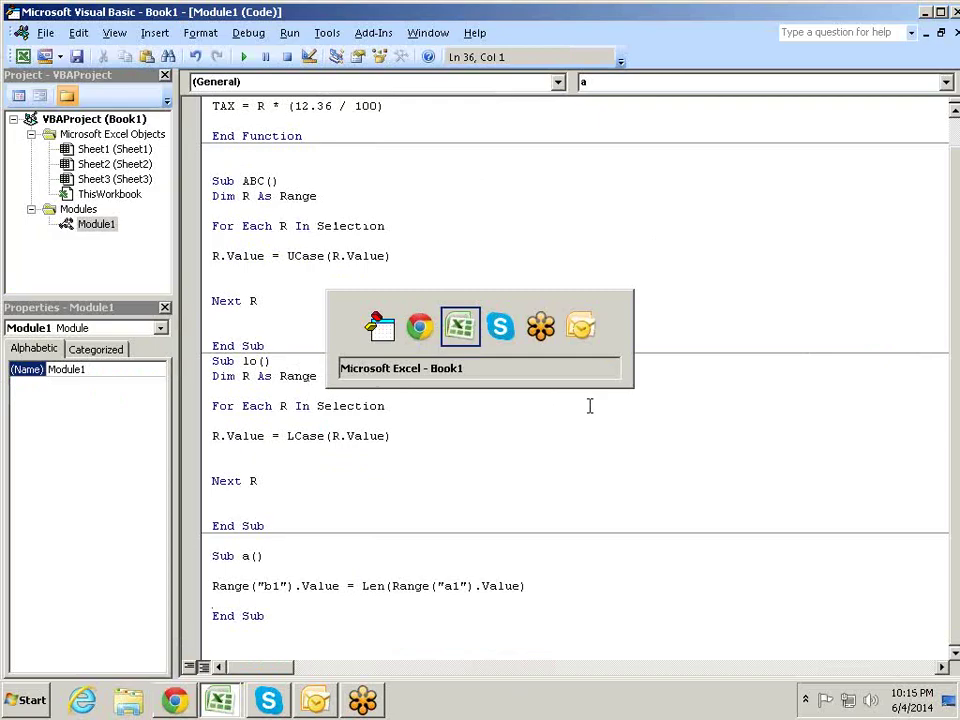
left_click(330, 197)
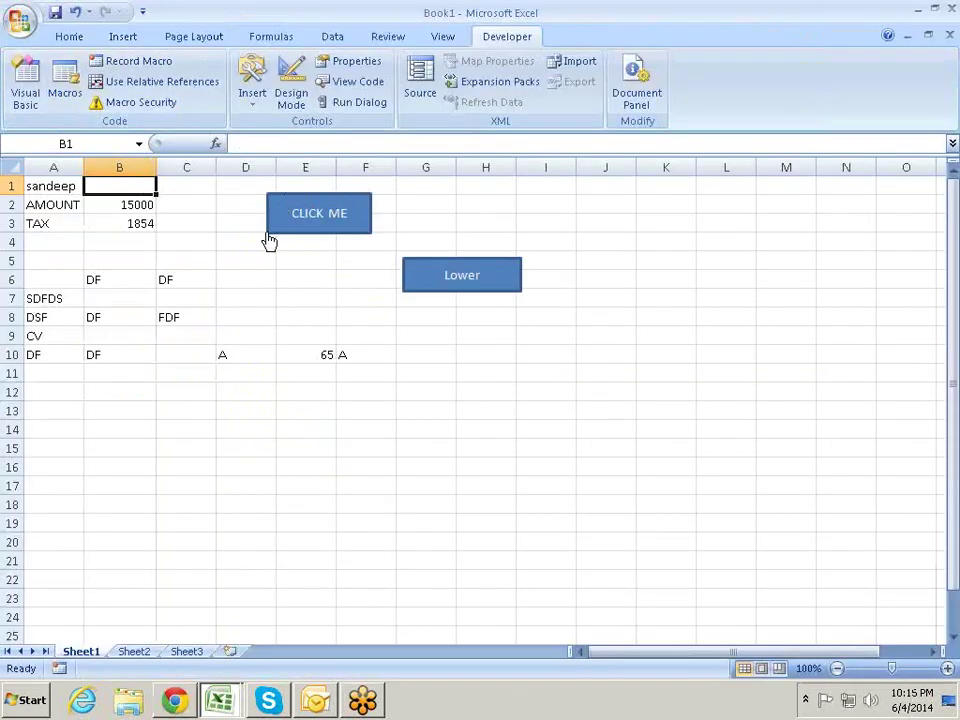
key("alt+F8")
key("Escape")
type("8")
key("ctrl+Return")
key("alt+F11")
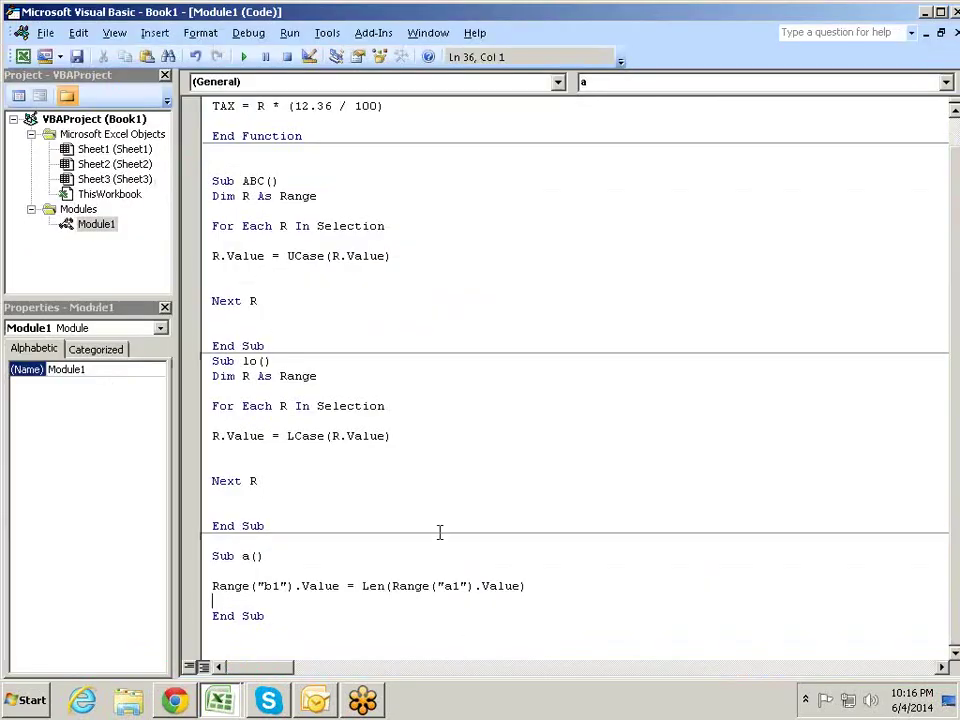
key("alt+Tab")
key("alt+Tab")
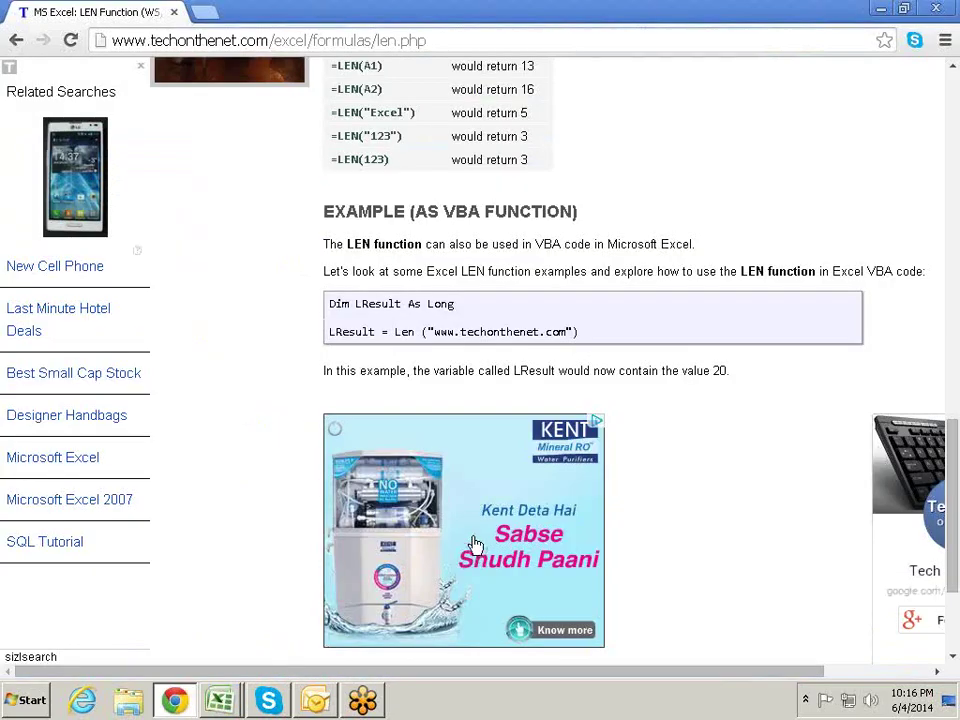
Step: Open the STR entry in TechOnTheNet's VBA functions index and read through its VBA example
scroll(479, 493, "up", 2)
left_click(16, 40)
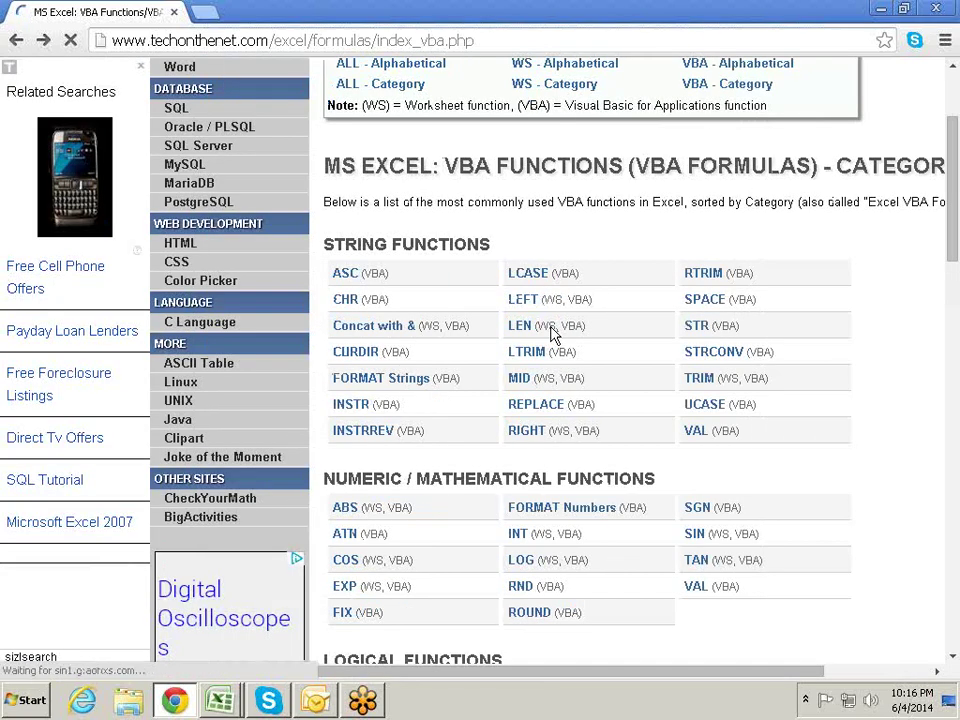
left_click(700, 327)
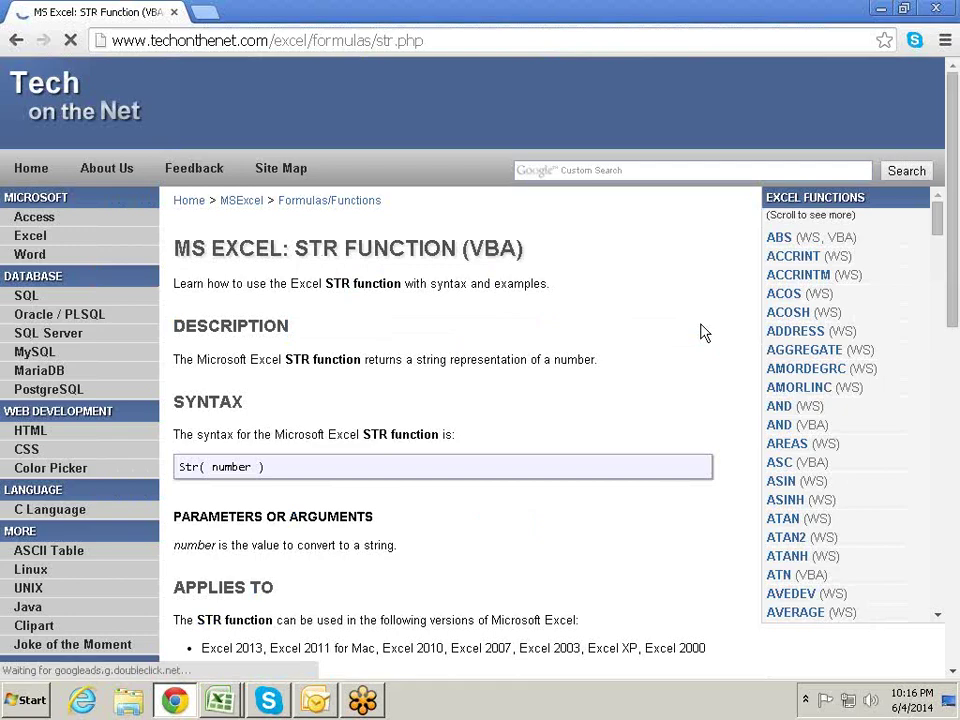
scroll(703, 332, "down", 3)
scroll(703, 332, "down", 1)
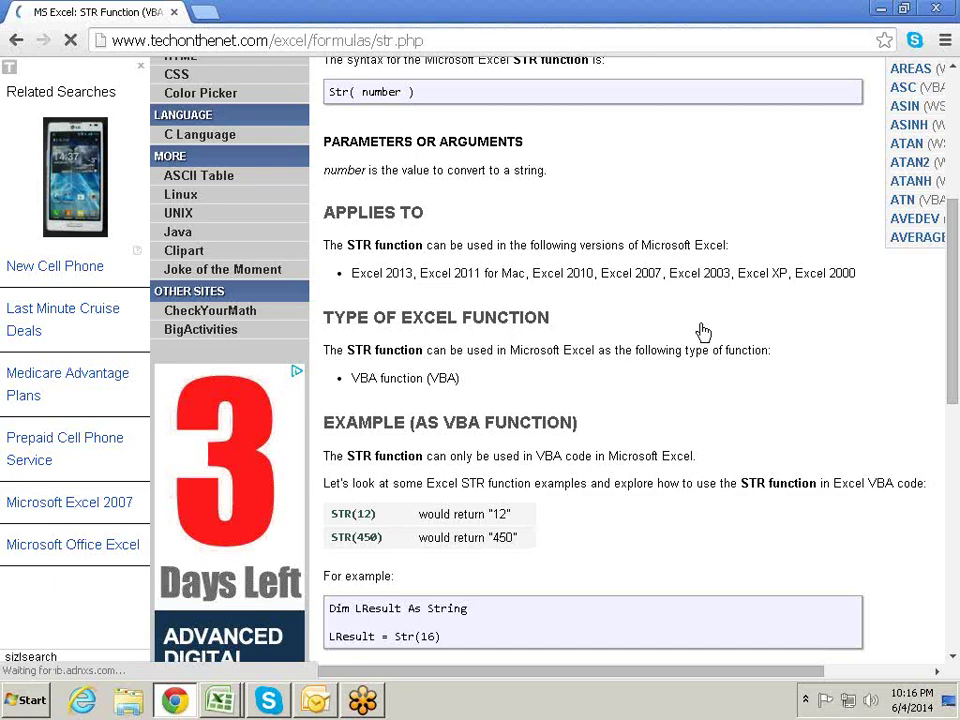
scroll(703, 332, "down", 1)
scroll(703, 332, "down", 1)
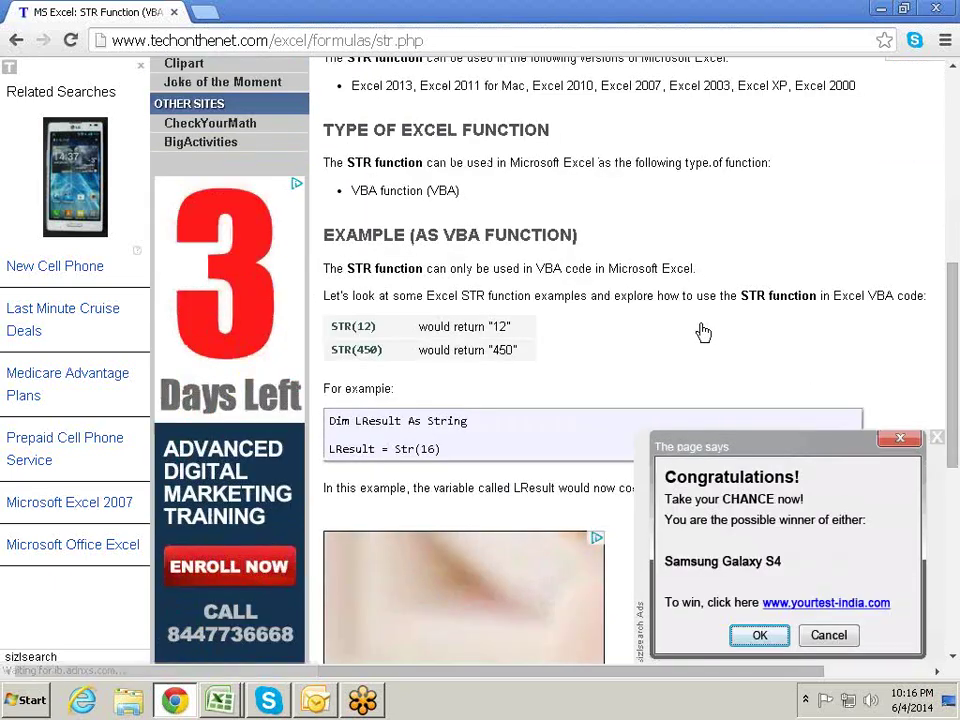
scroll(703, 332, "down", 1)
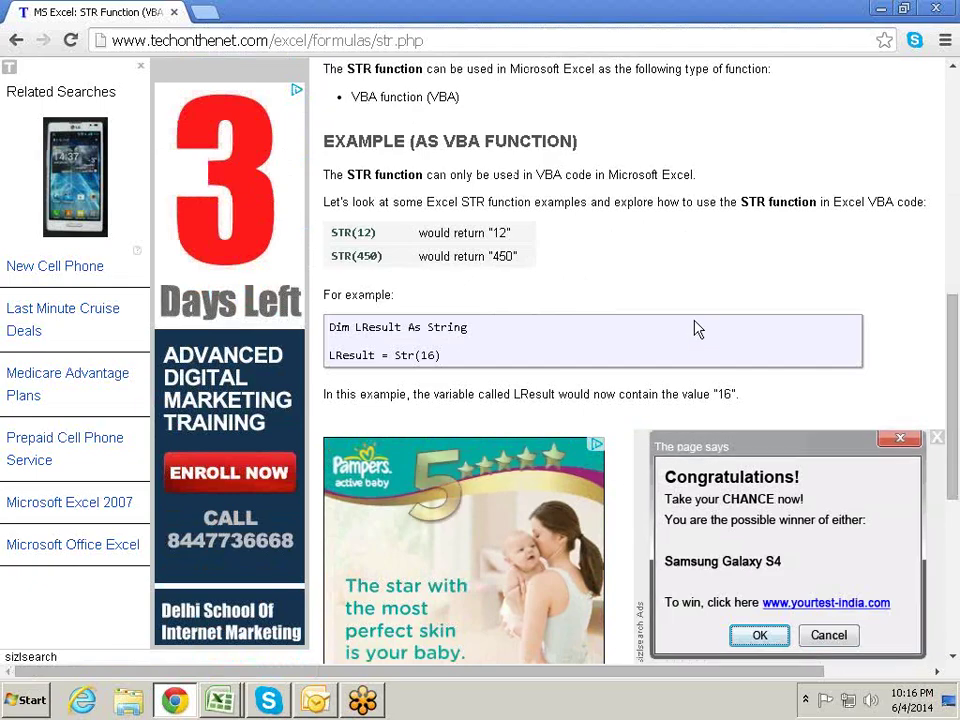
scroll(693, 321, "up", 2)
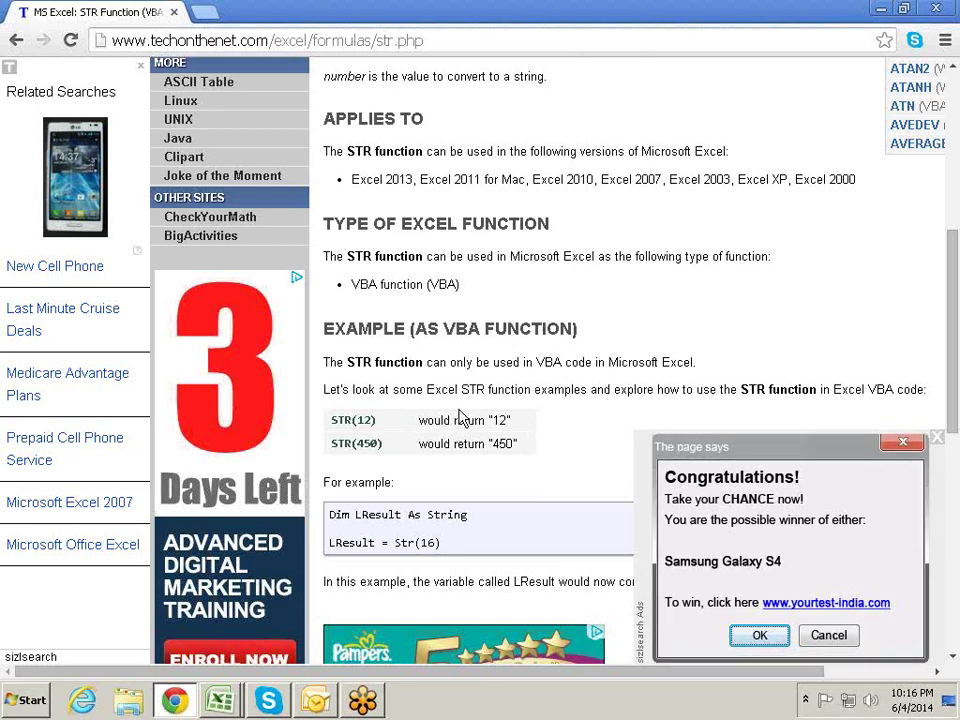
key("alt+Tab")
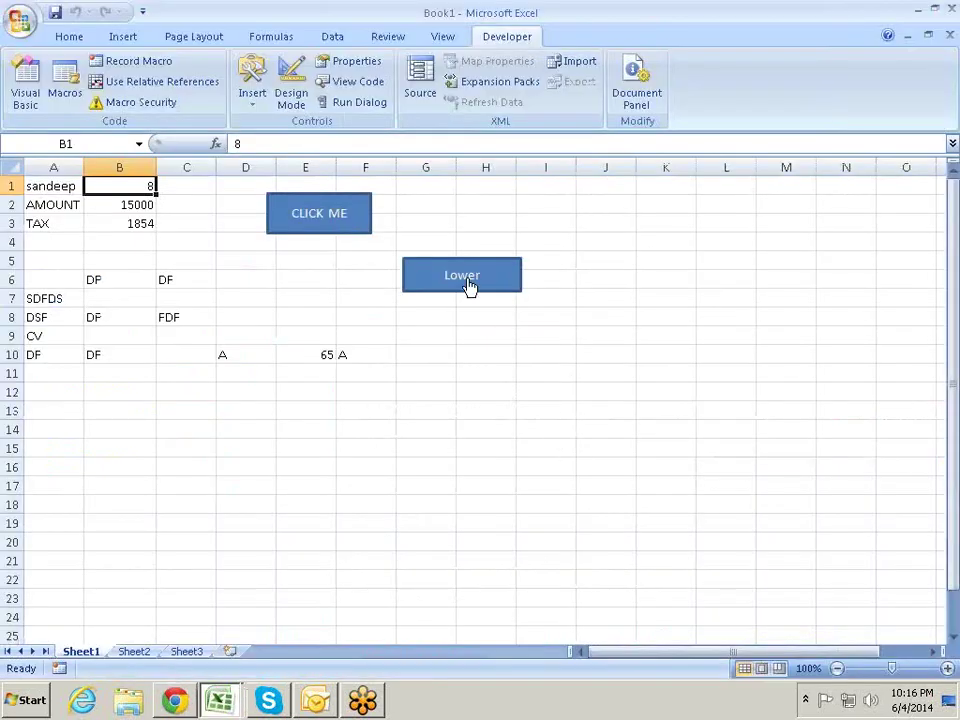
left_click(316, 357)
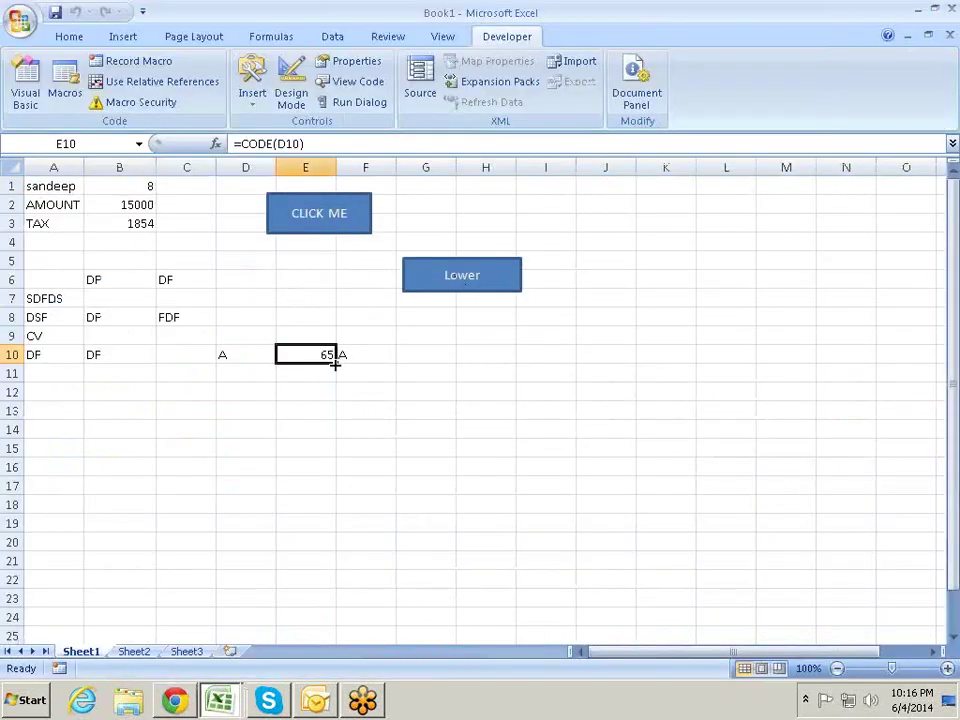
key("alt+Tab")
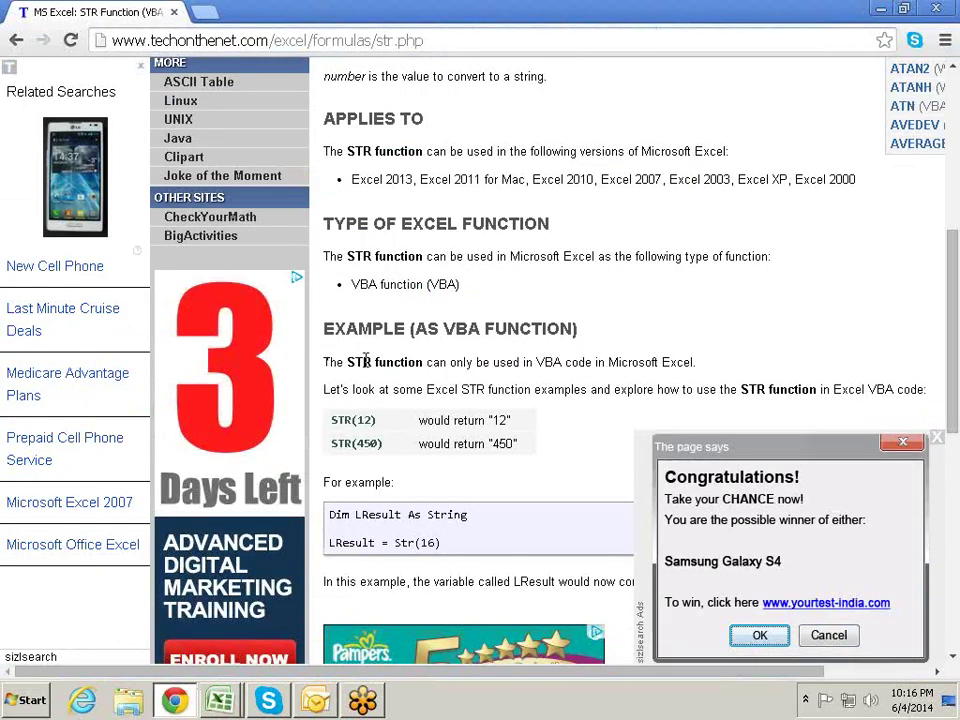
key("alt+Tab")
key("alt+Tab")
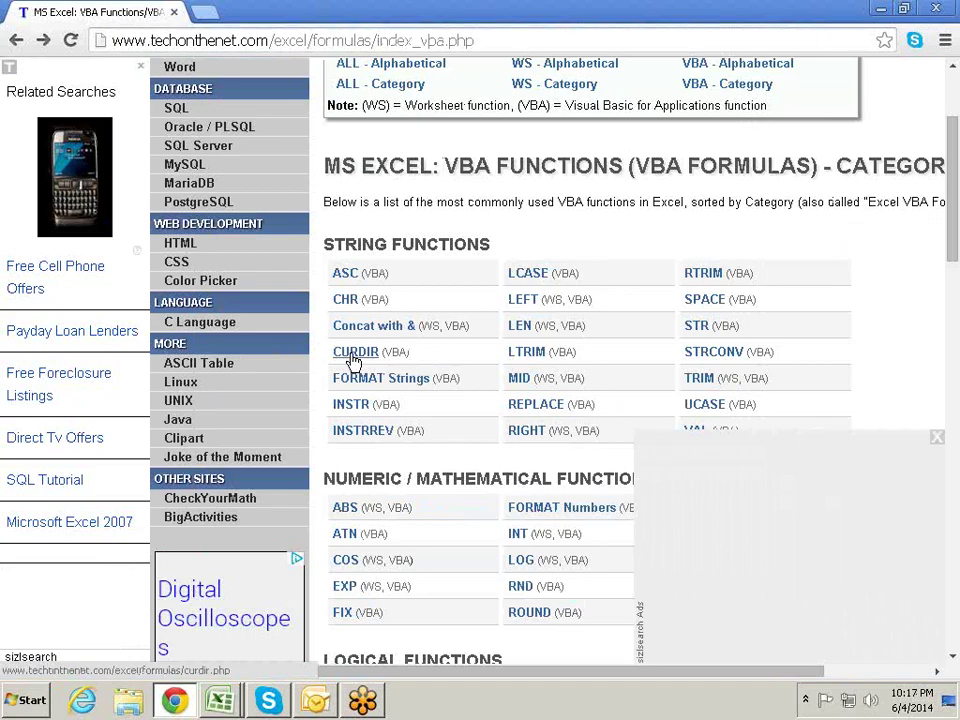
key("alt+Tab")
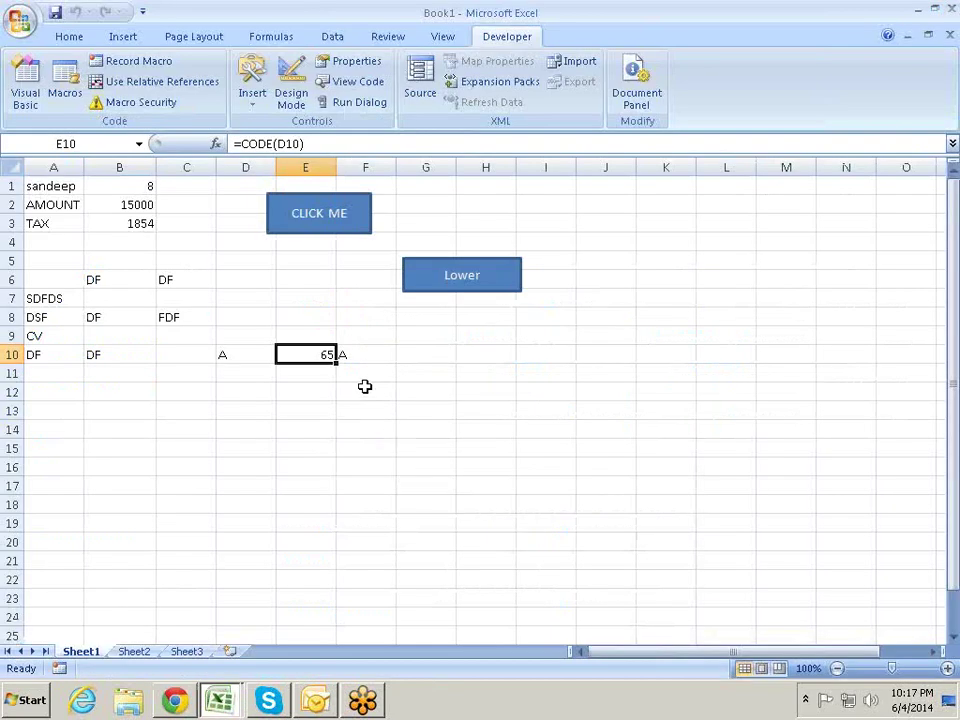
key("alt+Tab")
key("alt+Tab")
key("Tab")
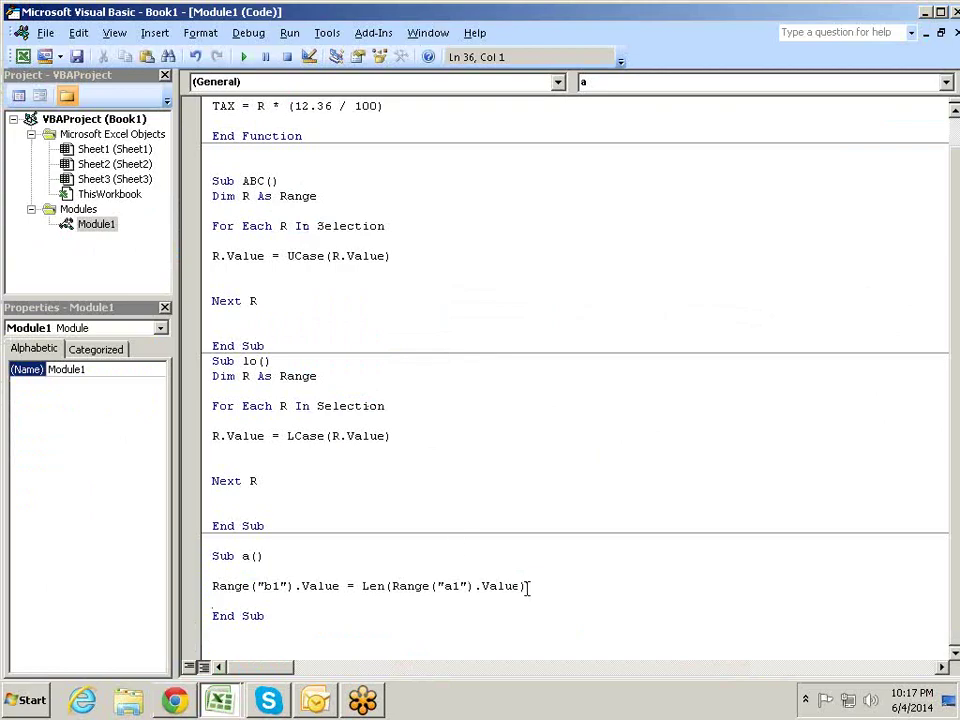
Step: Replace the Len expression in Sub a's B1 assignment with CurDir
left_click_drag(528, 588, 363, 588)
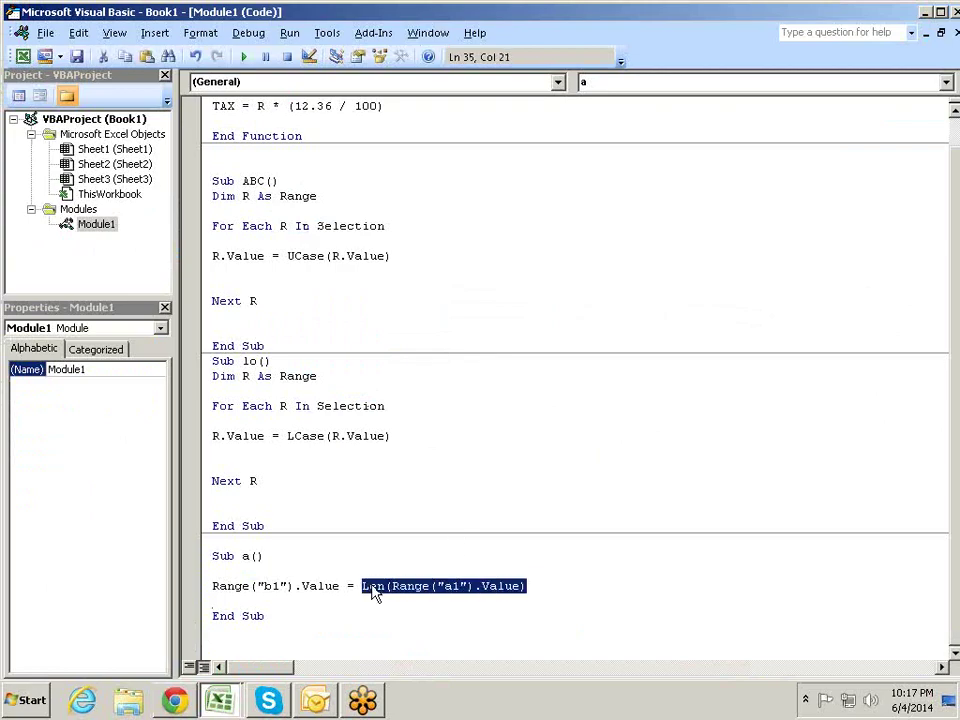
type("curdir")
left_click(213, 600)
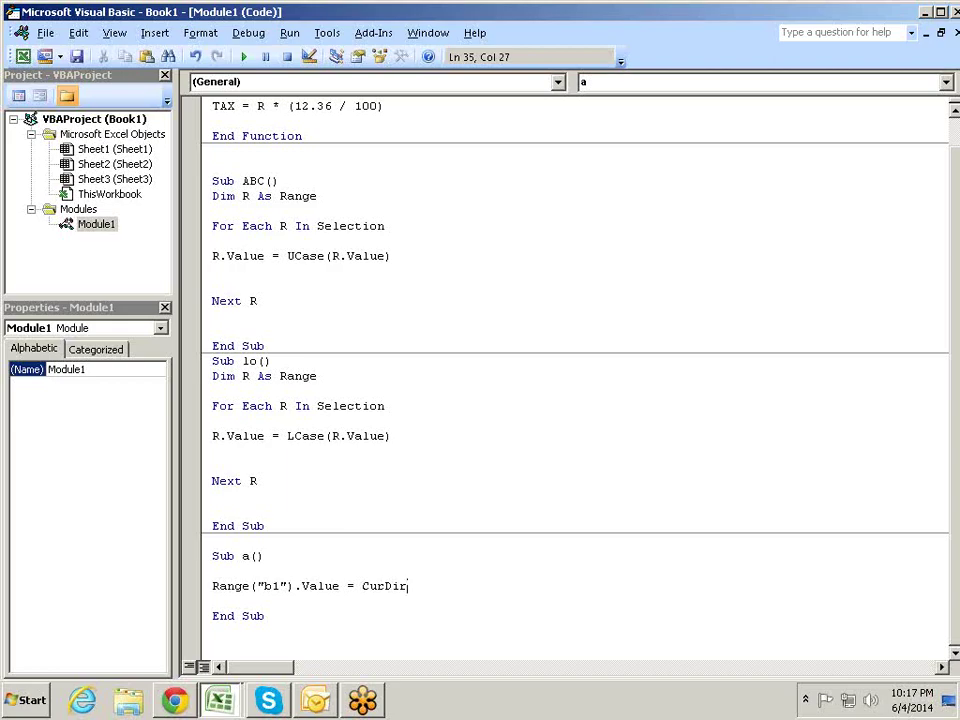
type("(i")
key("alt+Tab")
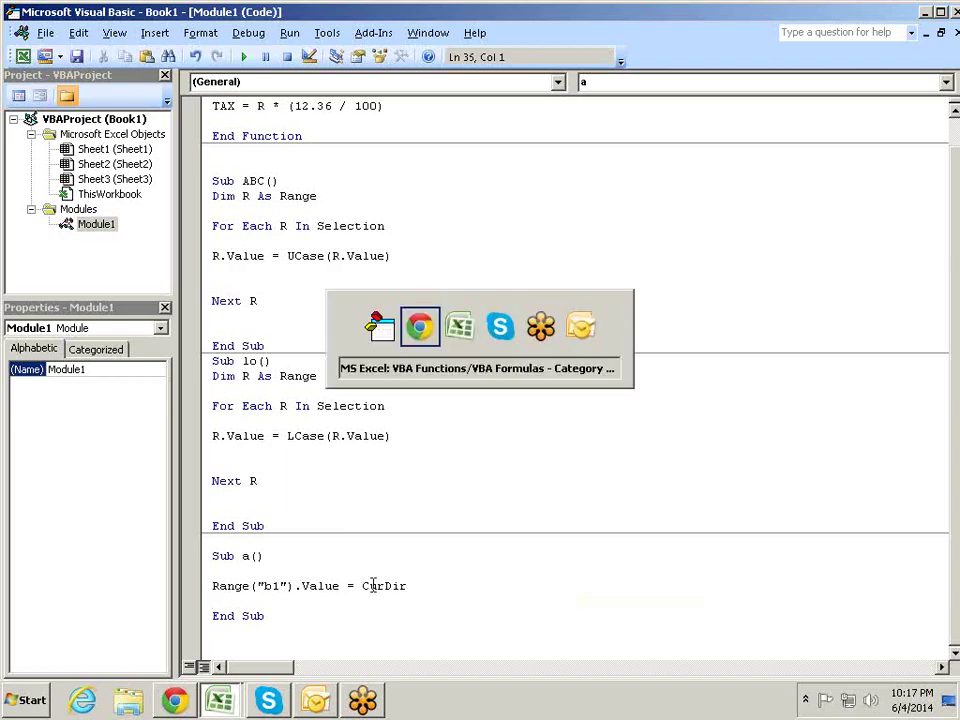
key("alt+Tab")
key("alt+Tab")
key("alt+Tab")
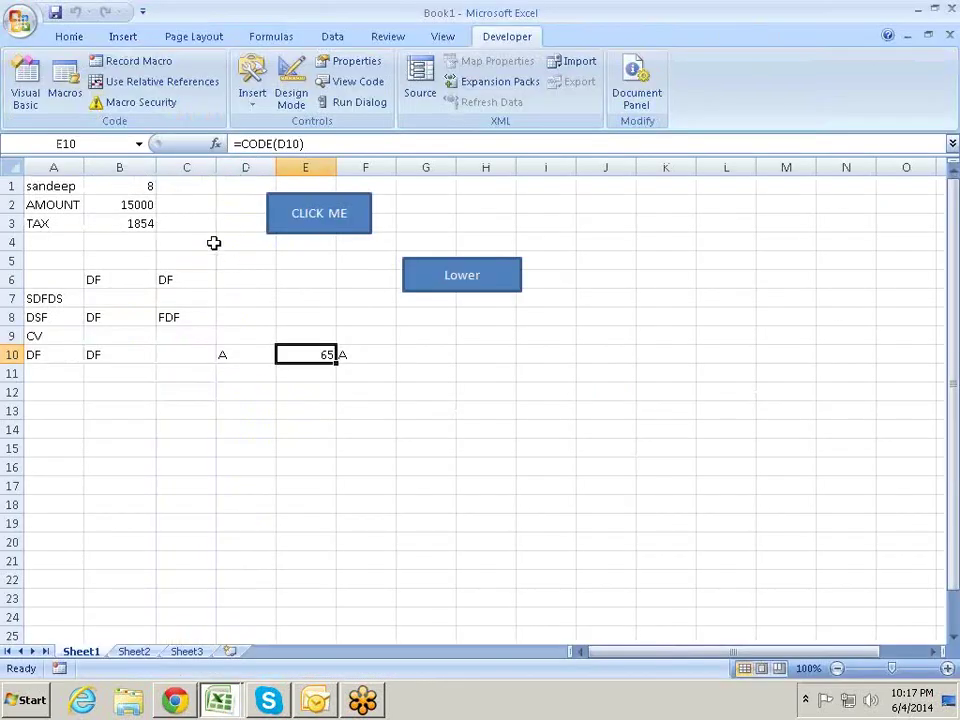
Step: Run macro a from the macro list, cancelling a stray entry in E10 first
key("alt+l")
key("p")
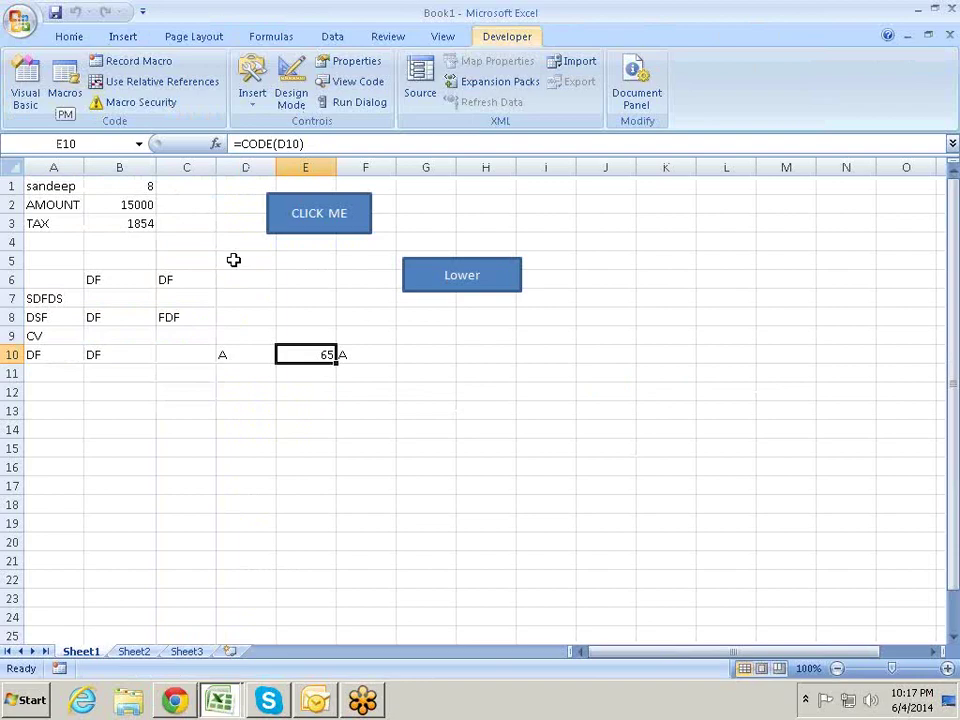
key("Escape")
type("lpm")
key("Escape")
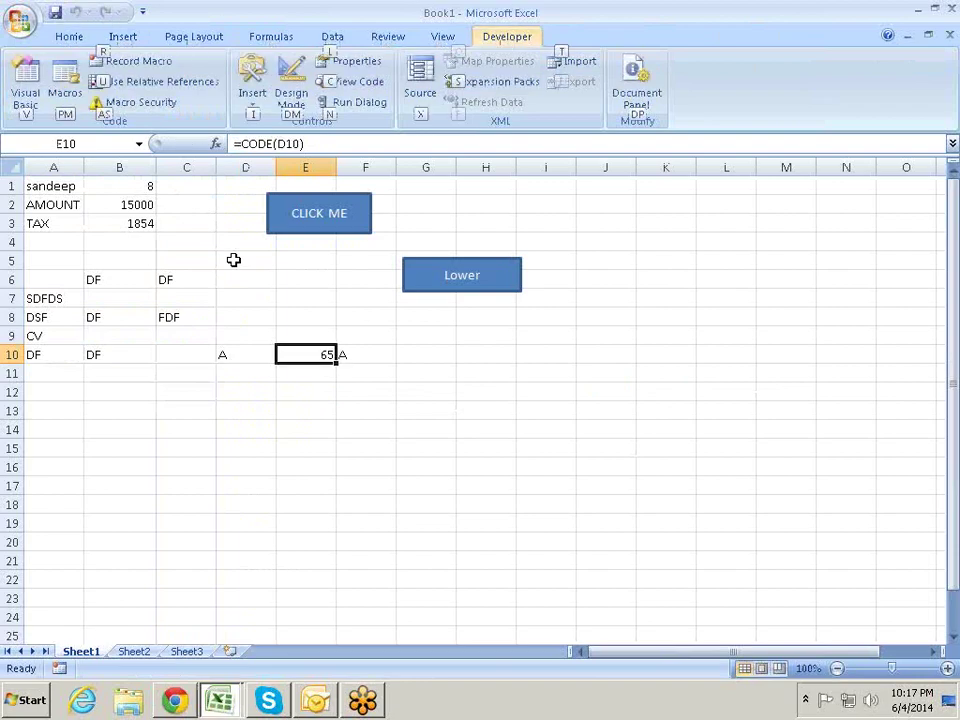
key("alt+F8")
key("Return")
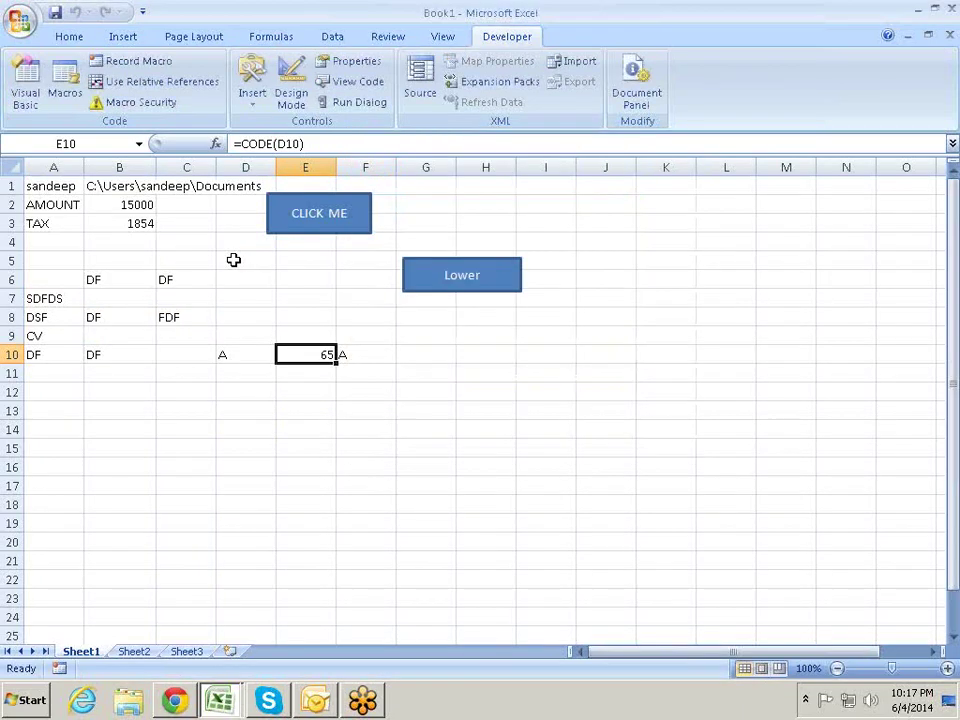
Step: Check the Documents folder path written in B1, then clear B1
key("Right")
key("Up")
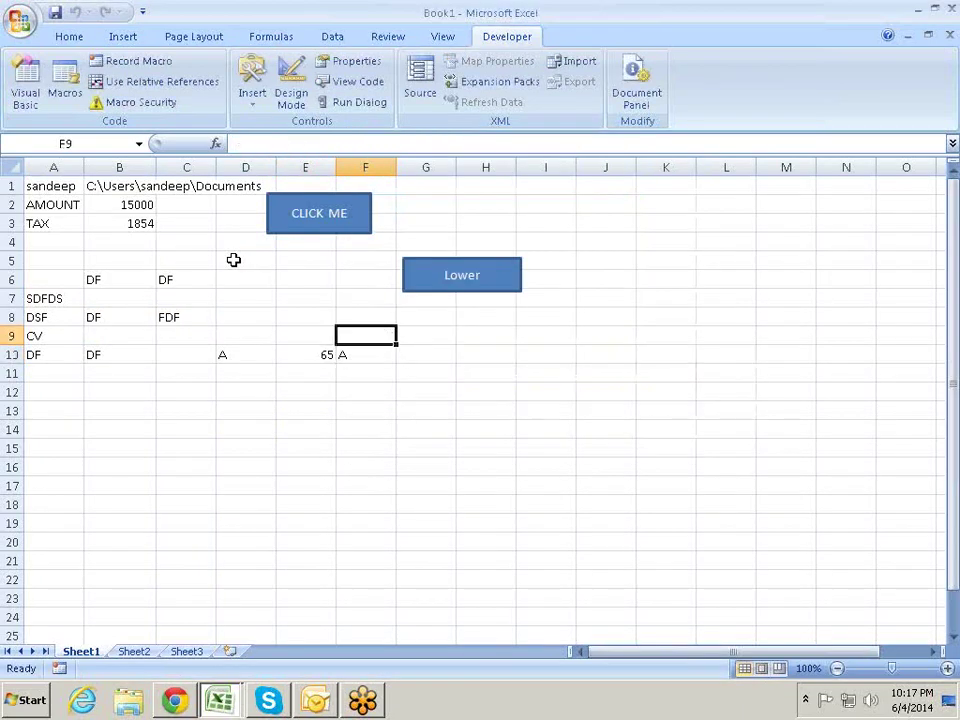
key("Up")
key("Up")
key("Up")
key("Left")
key("Left")
key("Left")
key("Left")
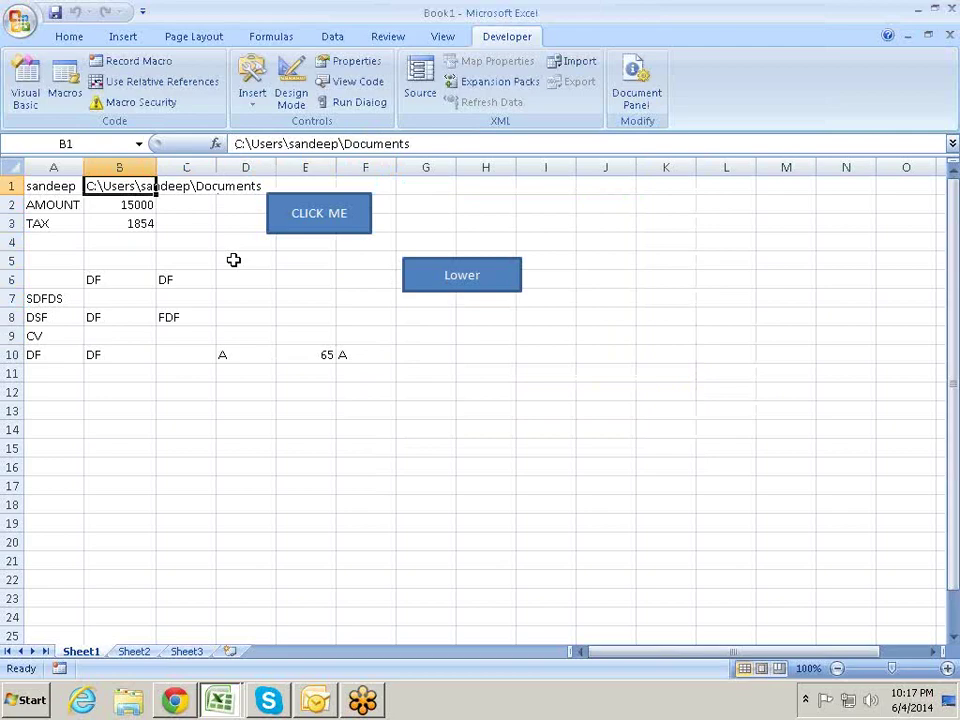
key("Right")
key("Left")
key("Delete")
key("alt+F11")
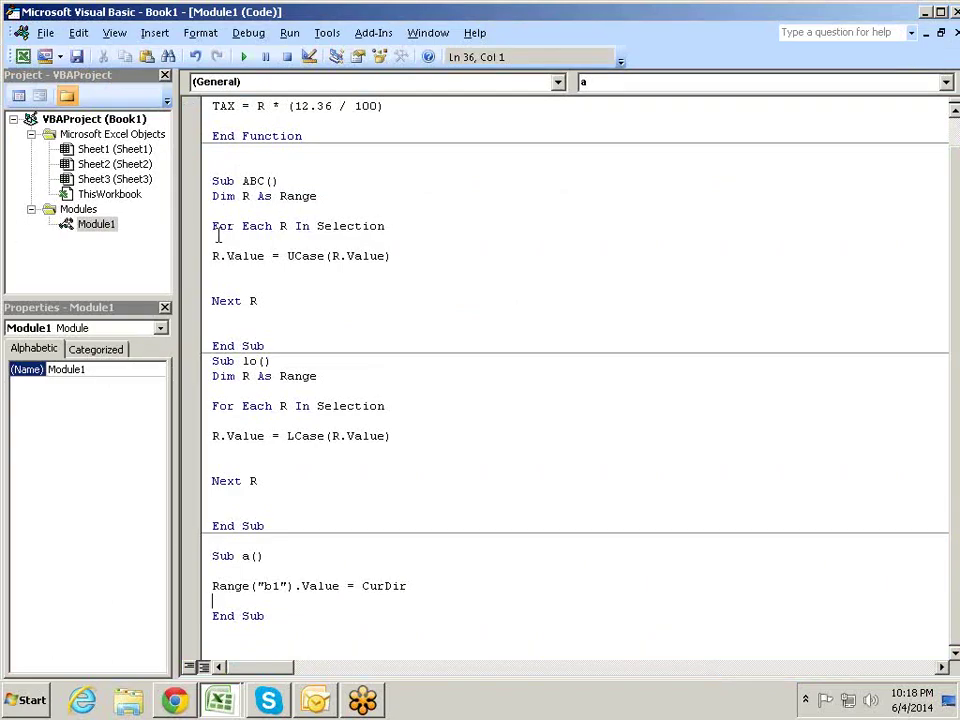
key("alt+Tab")
key("alt+Tab")
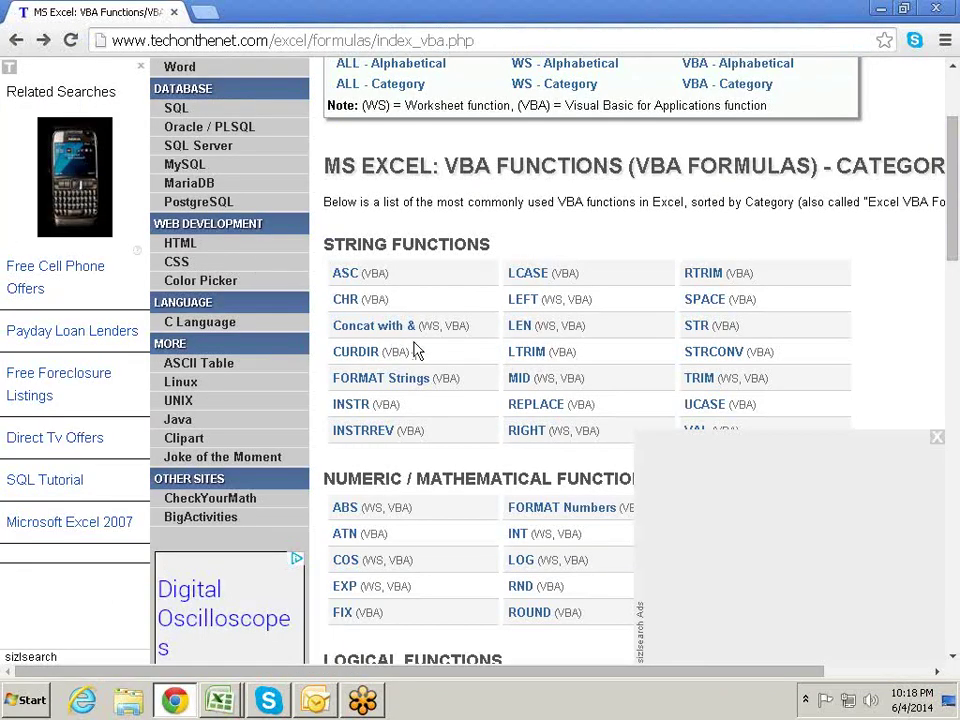
Step: Open the STRCONV page and highlight the text and conversion arguments in its syntax
scroll(740, 355, "down", 2)
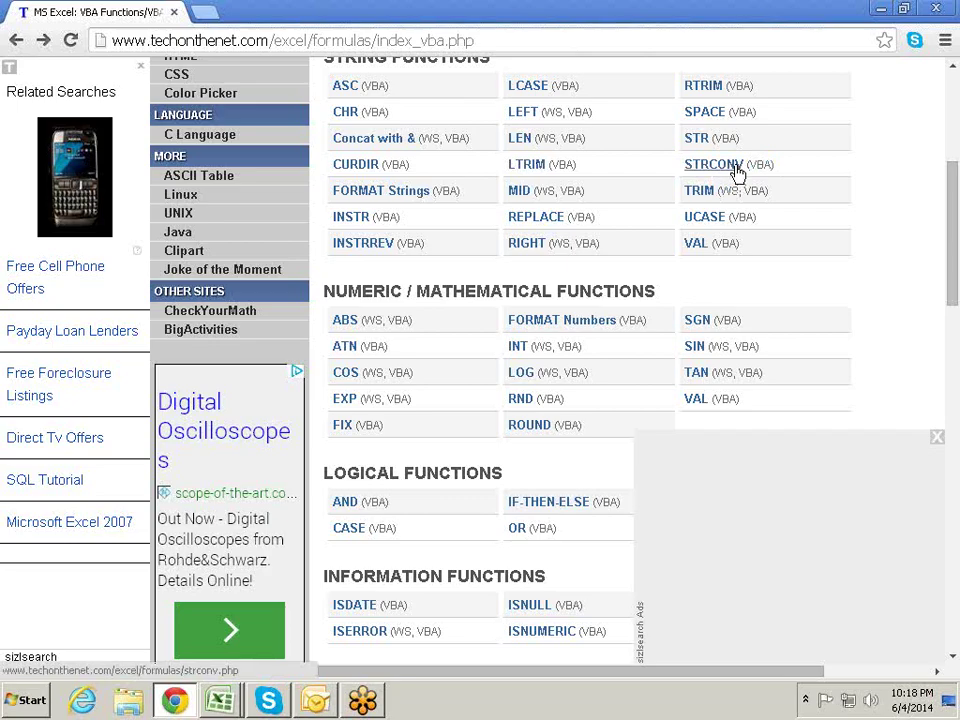
left_click(735, 170)
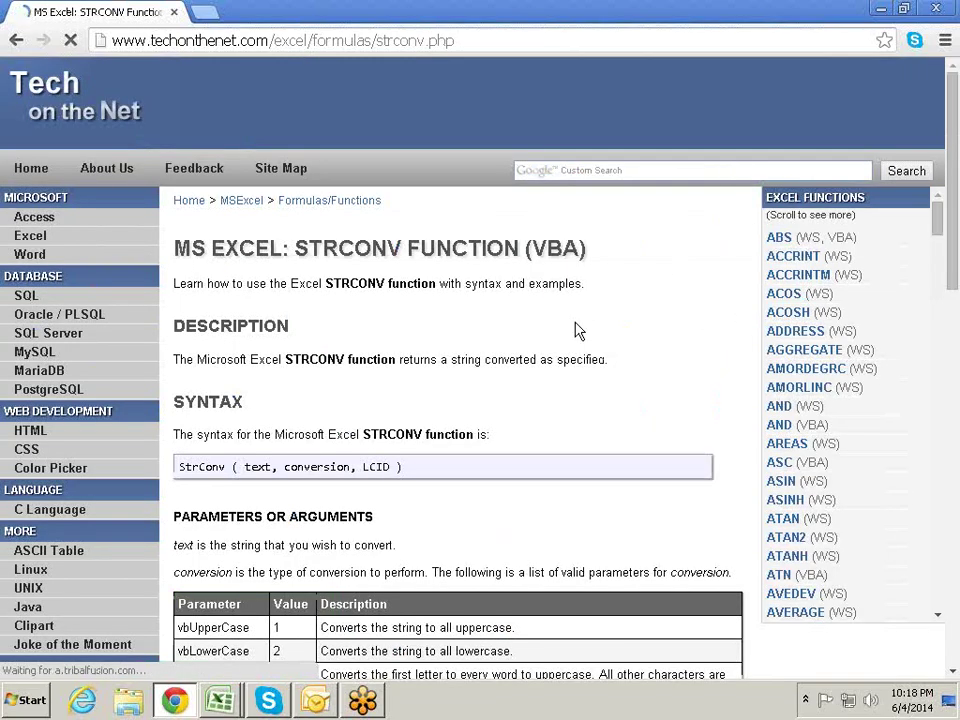
scroll(590, 327, "down", 3)
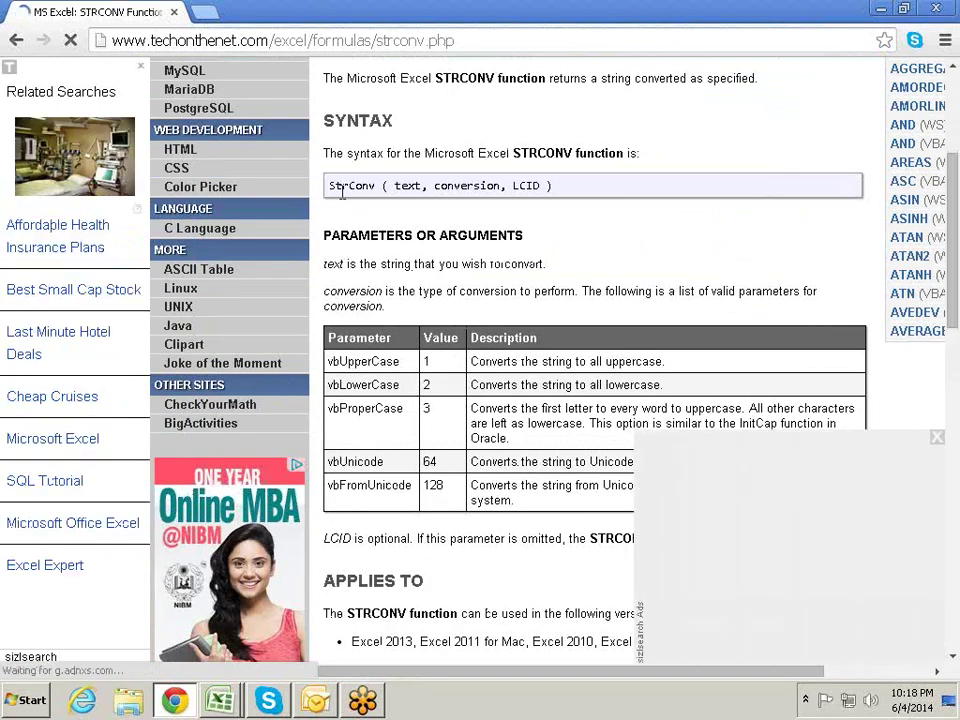
double_click(407, 186)
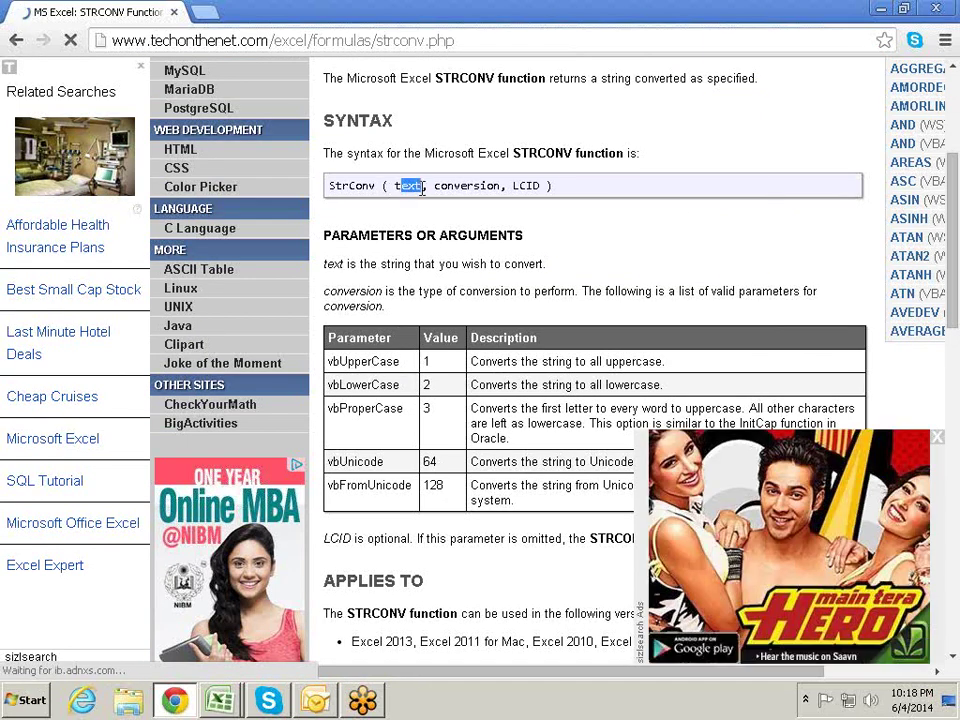
double_click(448, 186)
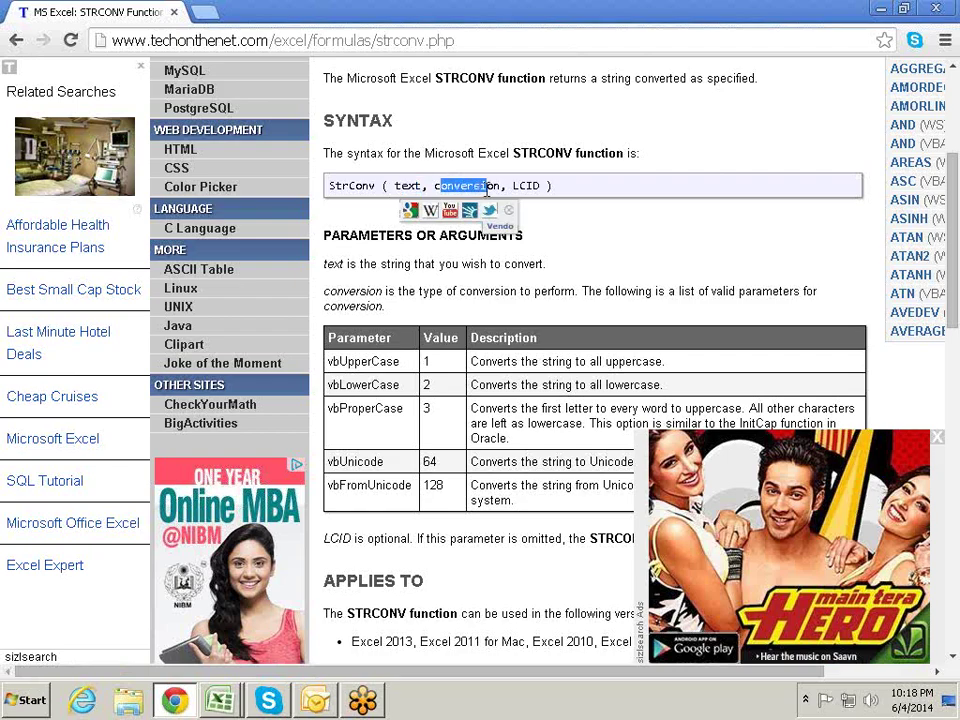
Step: Highlight the input string and the conversion value 3 in the STRCONV VBA examples
scroll(497, 250, "down", 4)
scroll(500, 260, "down", 2)
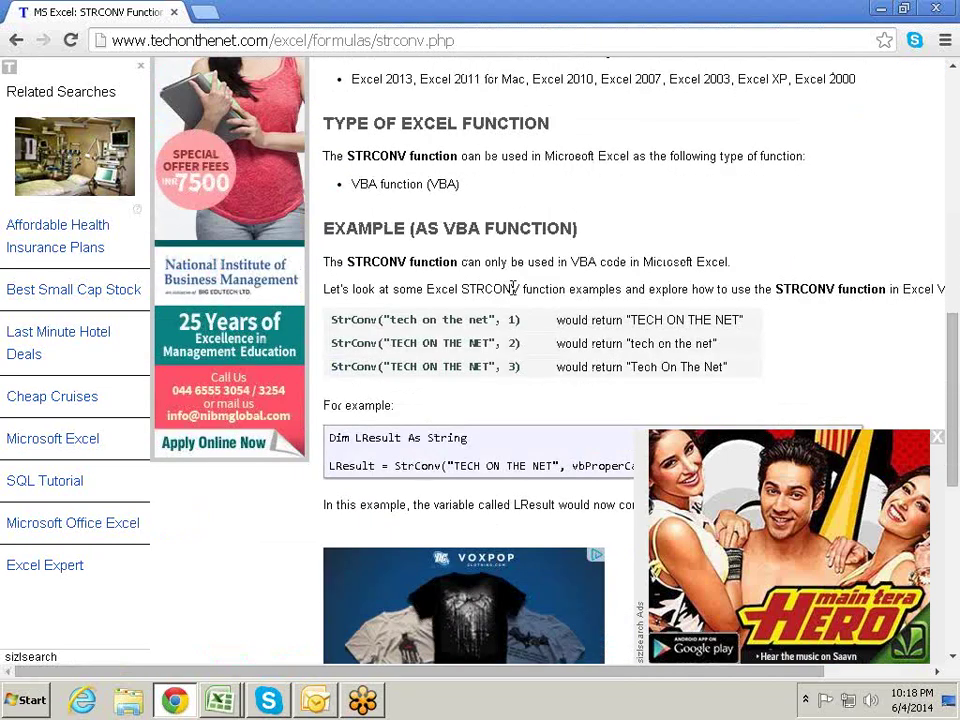
left_click_drag(397, 320, 465, 320)
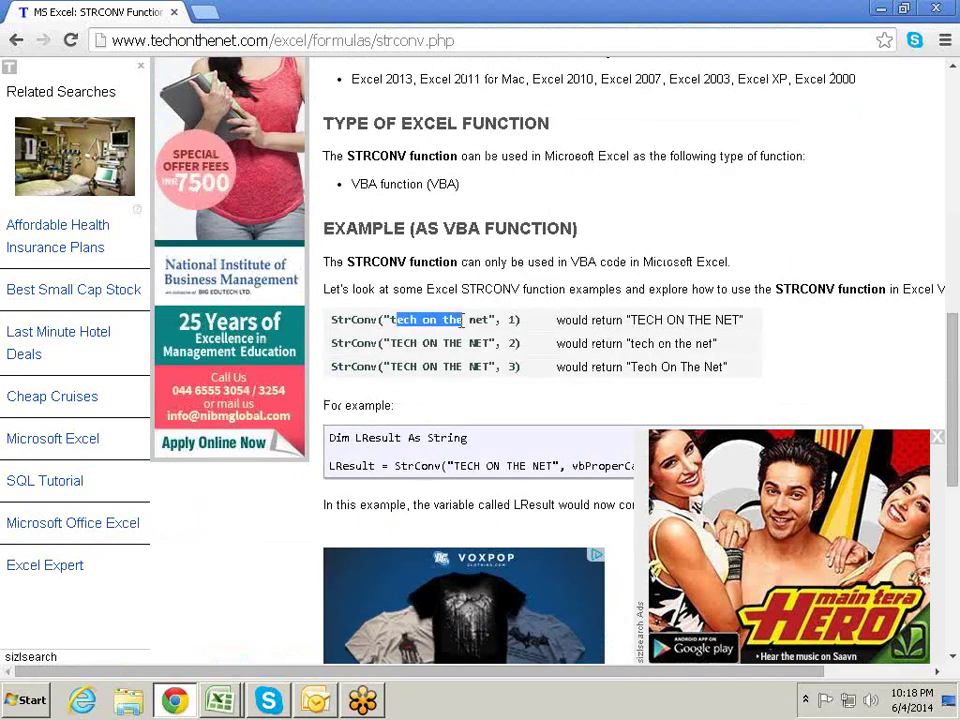
left_click(487, 318)
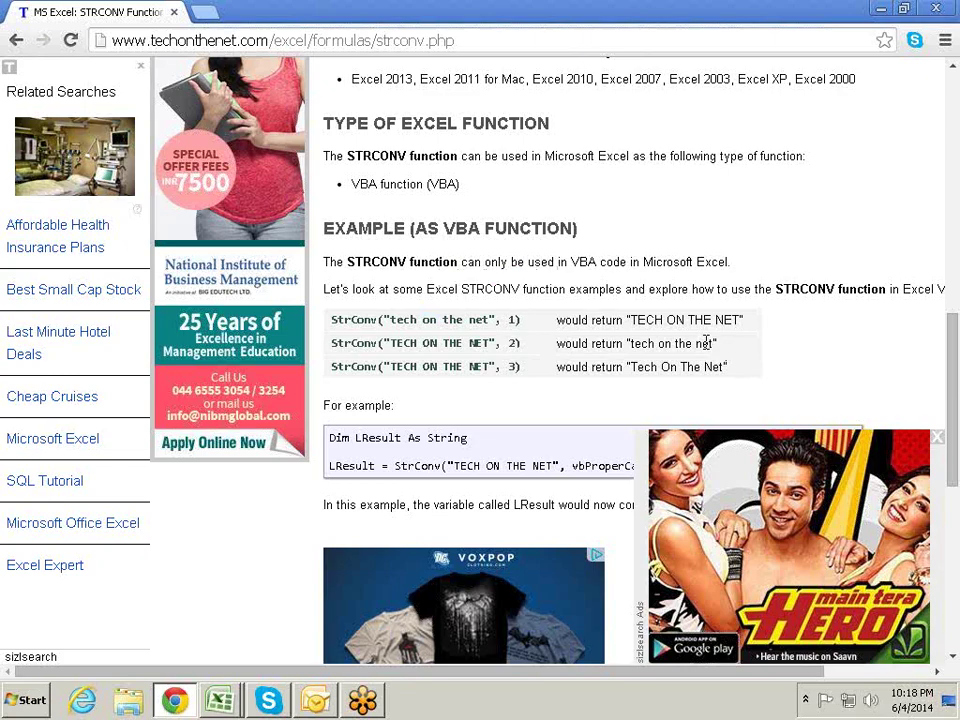
left_click_drag(522, 367, 509, 367)
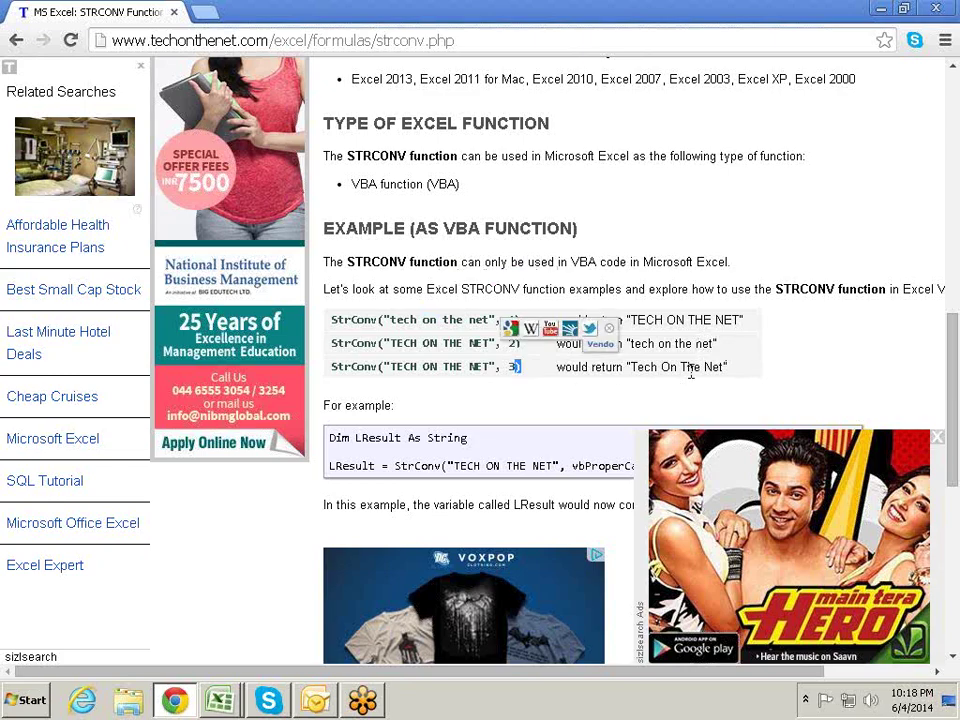
left_click(690, 372)
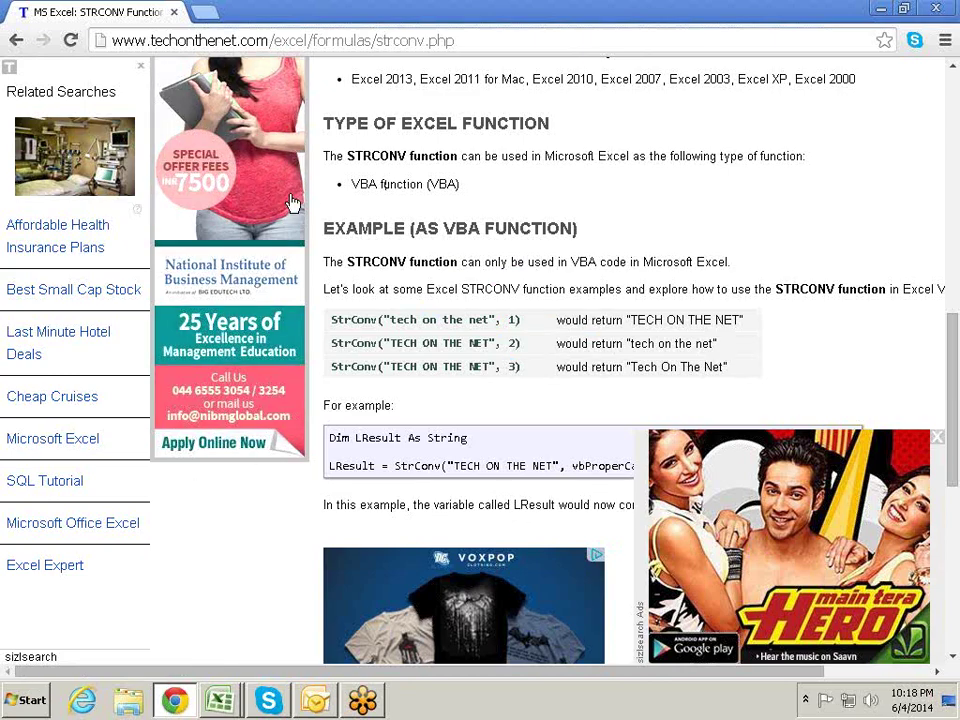
key("alt+Tab")
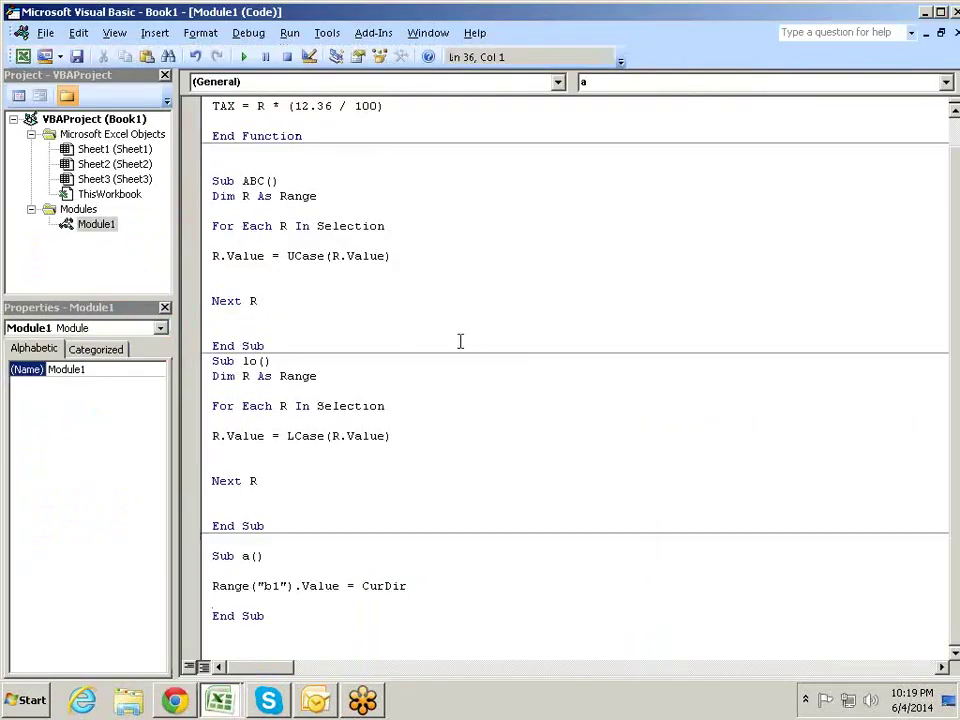
key("alt+Tab")
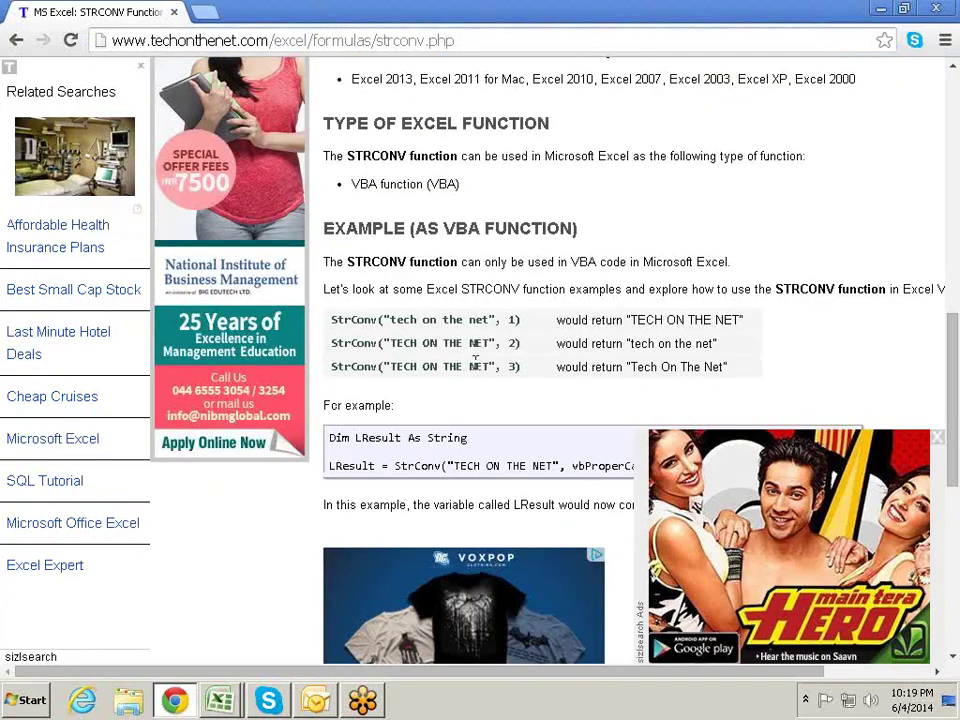
scroll(476, 358, "up", 6)
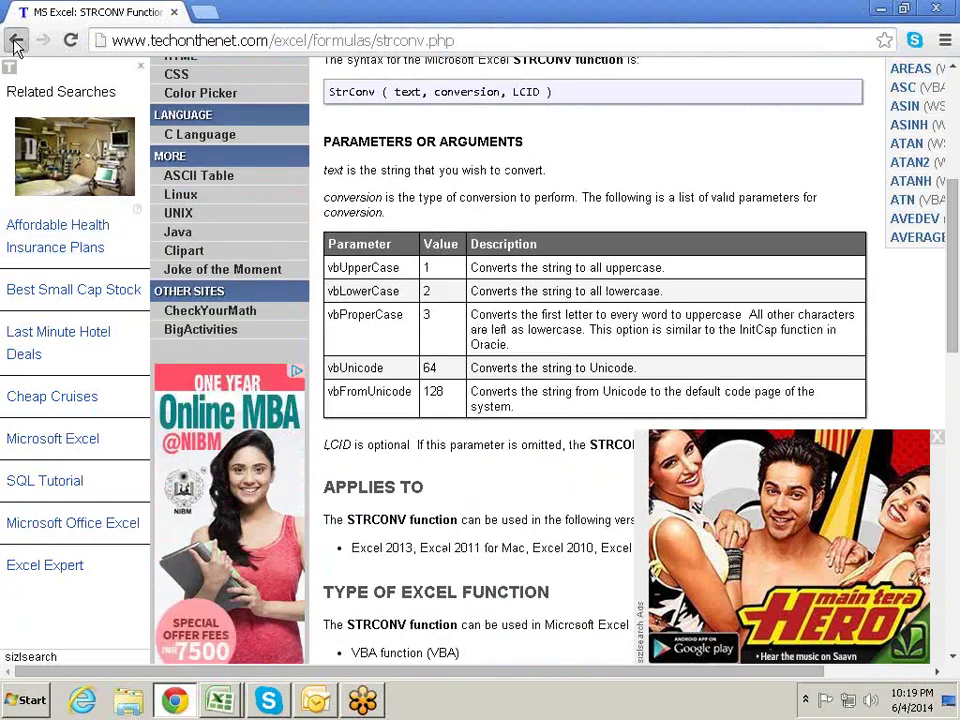
Step: Open the FORMAT Strings function page from the VBA functions list and scroll through its examples
left_click(15, 41)
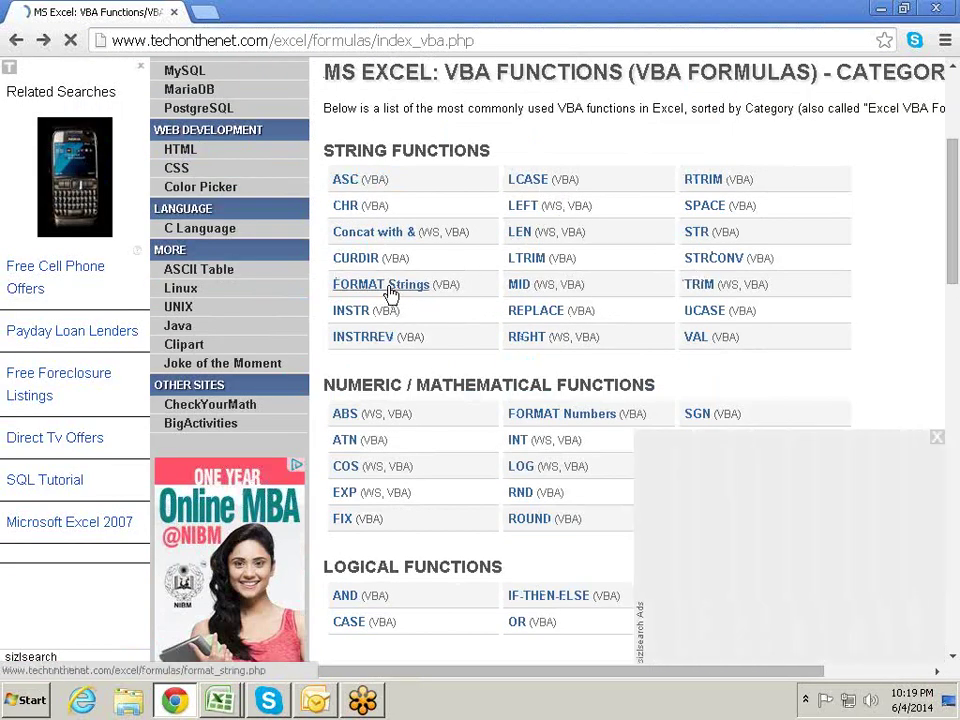
left_click(390, 288)
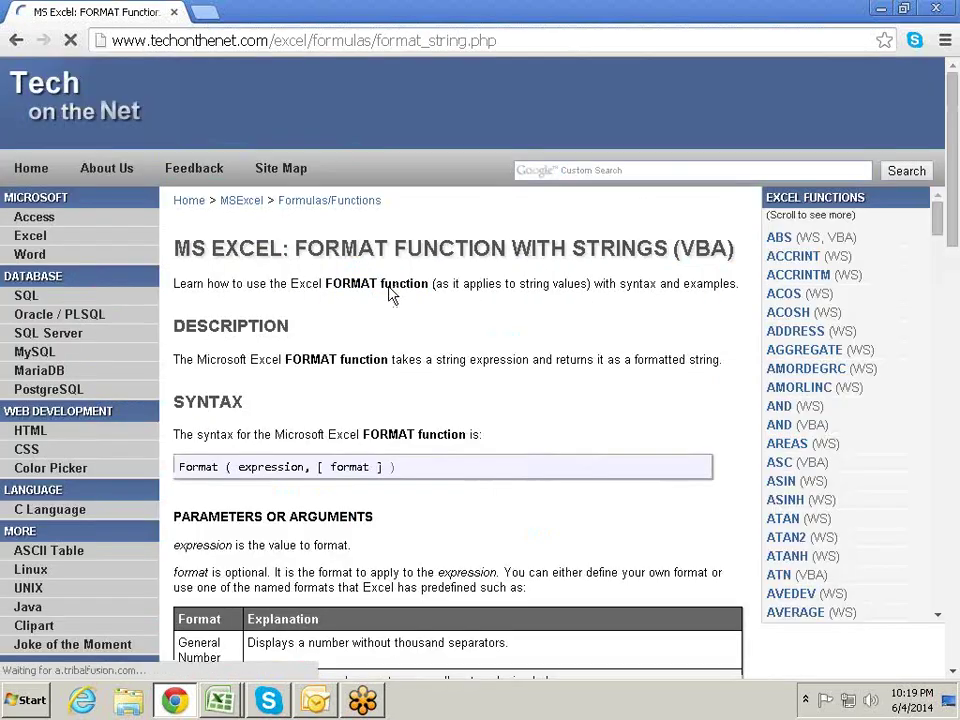
scroll(399, 330, "down", 4)
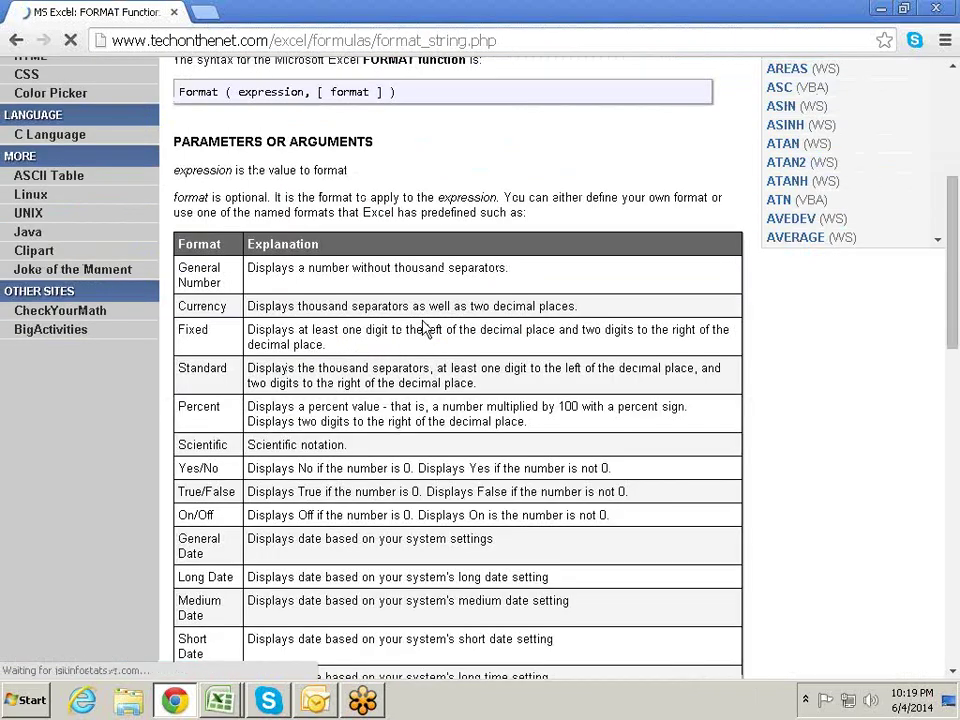
scroll(424, 320, "down", 3)
scroll(424, 320, "down", 3)
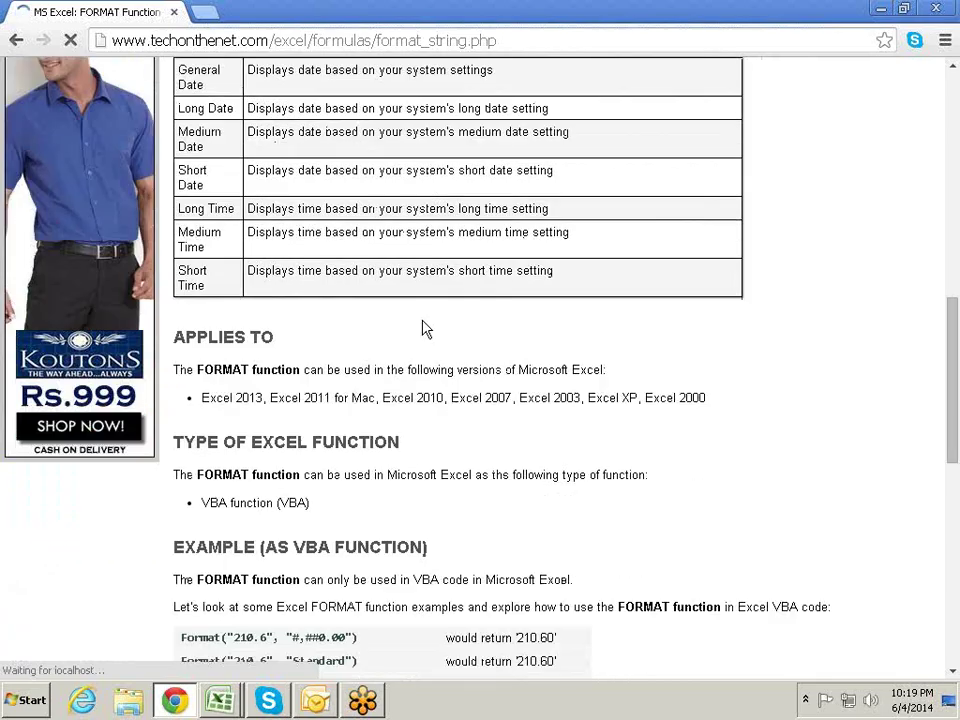
scroll(424, 328, "down", 2)
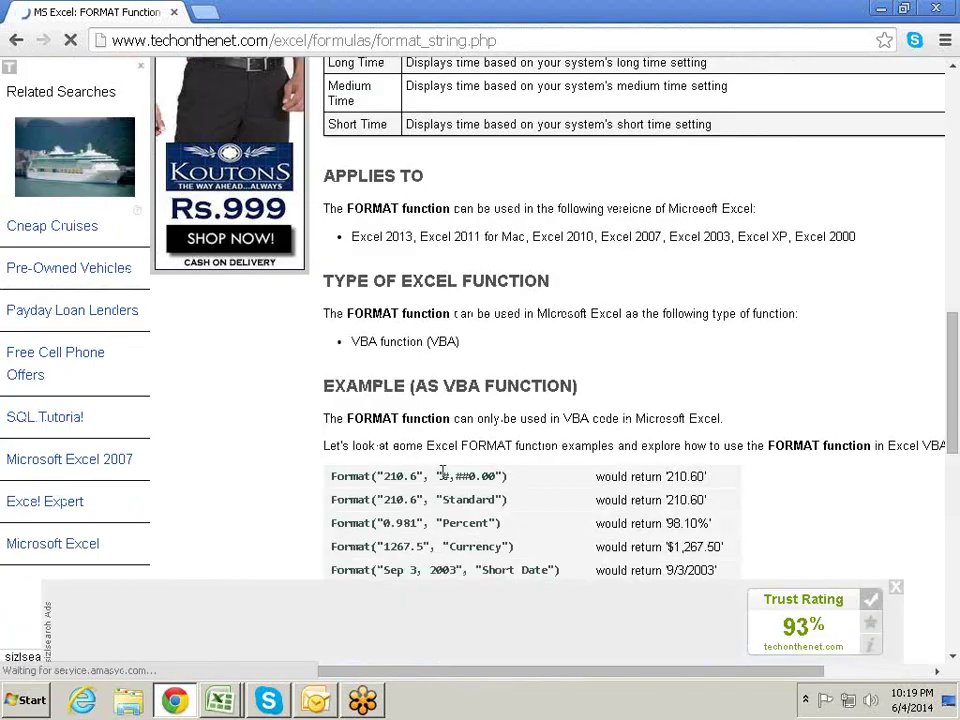
scroll(443, 470, "down", 1)
scroll(450, 400, "down", 1)
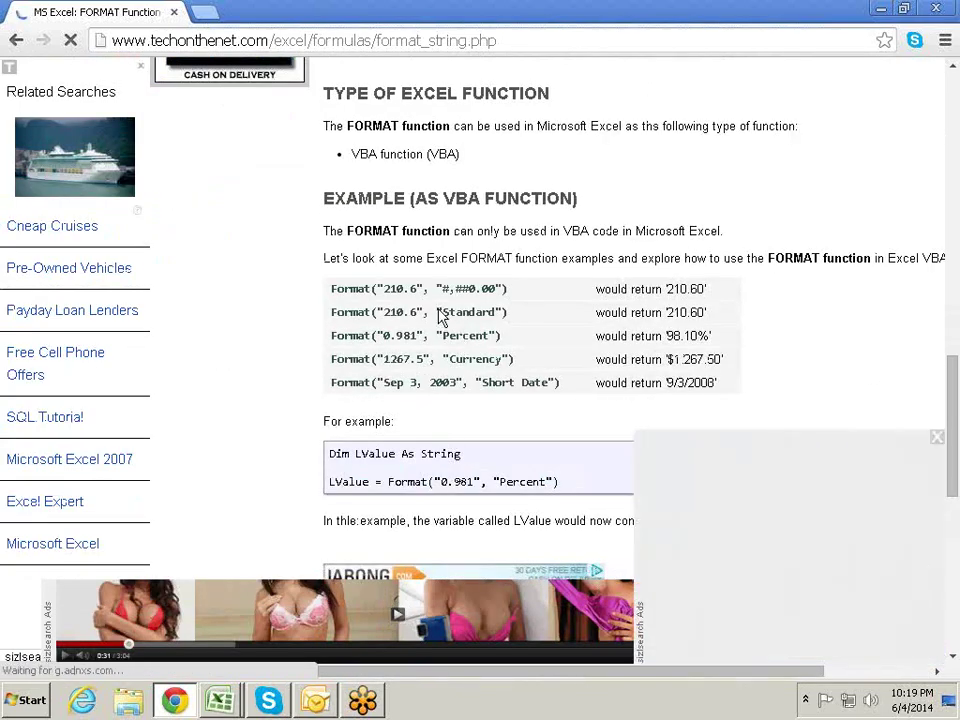
scroll(441, 316, "up", 10)
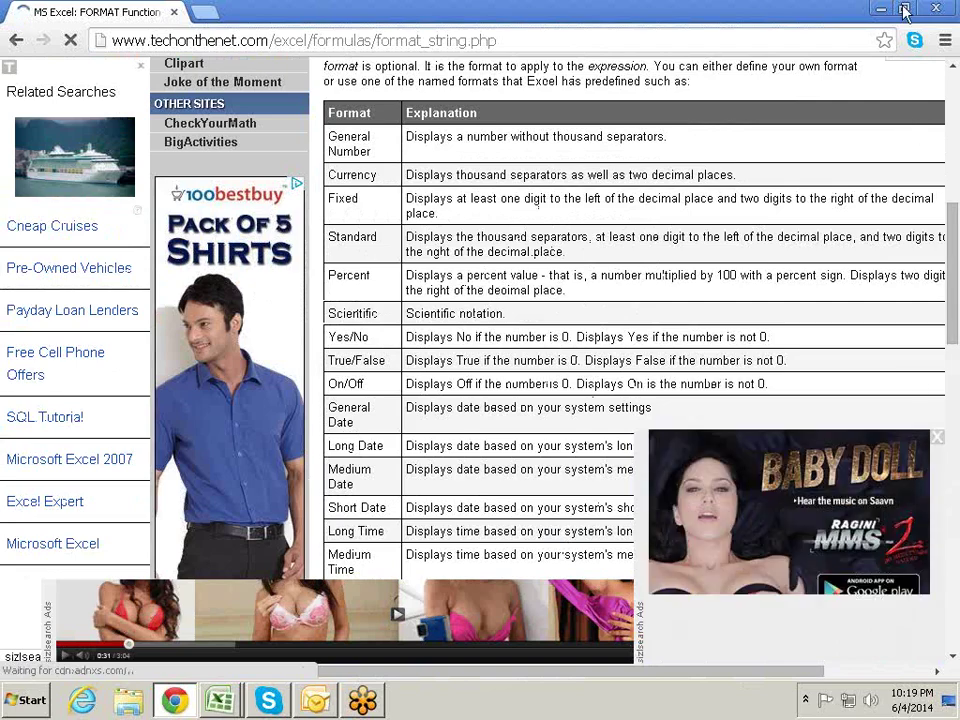
key("alt+Tab")
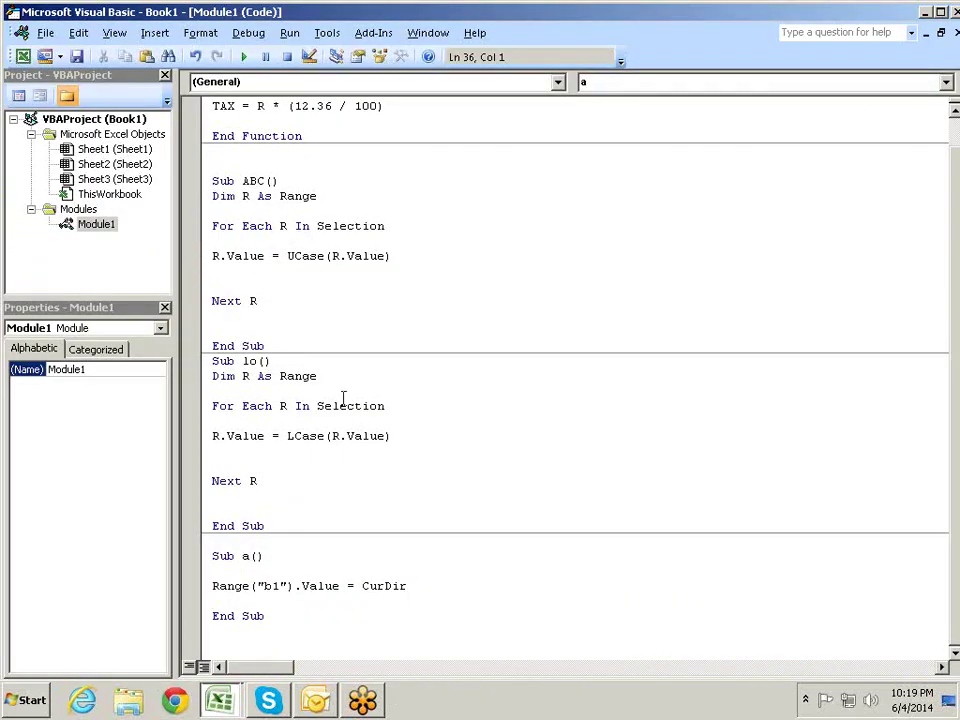
Step: Close the stray Chrome window and delete CurDir so the line reads Range('b1').Value =
left_click(457, 586)
left_click(172, 703)
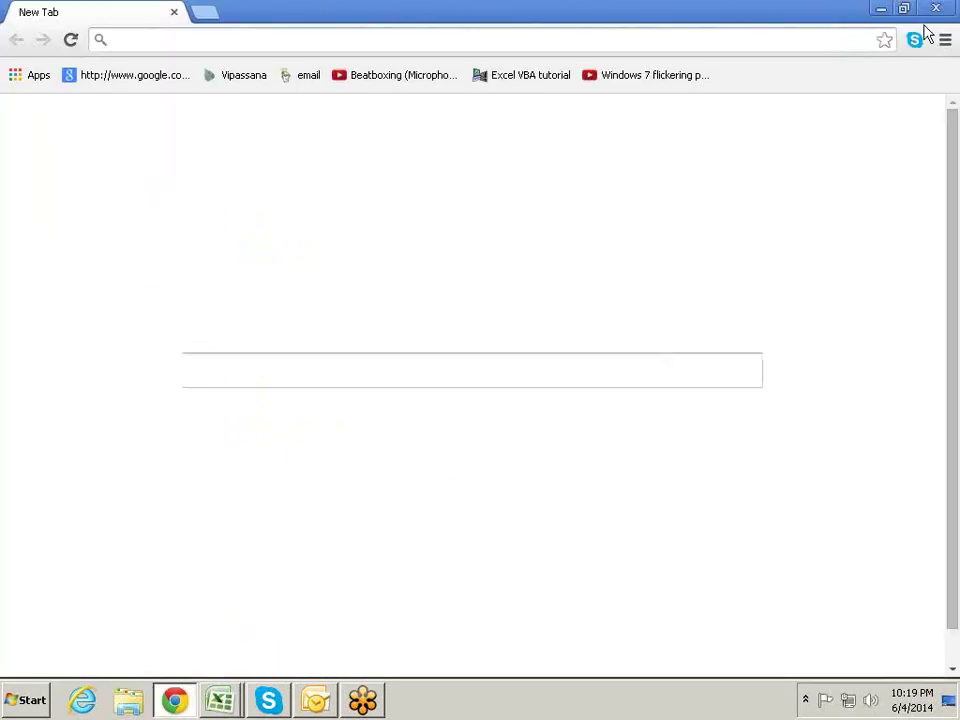
left_click(932, 12)
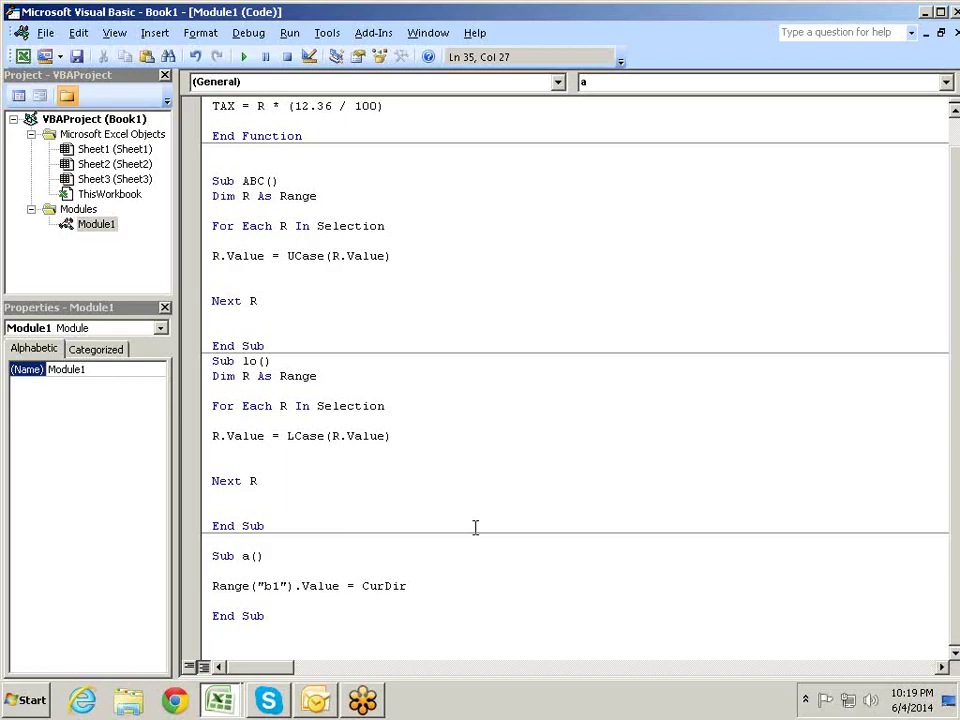
key("BackSpace")
key("BackSpace")
key("BackSpace")
key("BackSpace")
key("BackSpace")
key("alt+F11")
Step: Enter today's date in A1 with Ctrl+; and show it as the serial number 41794
left_click(50, 186)
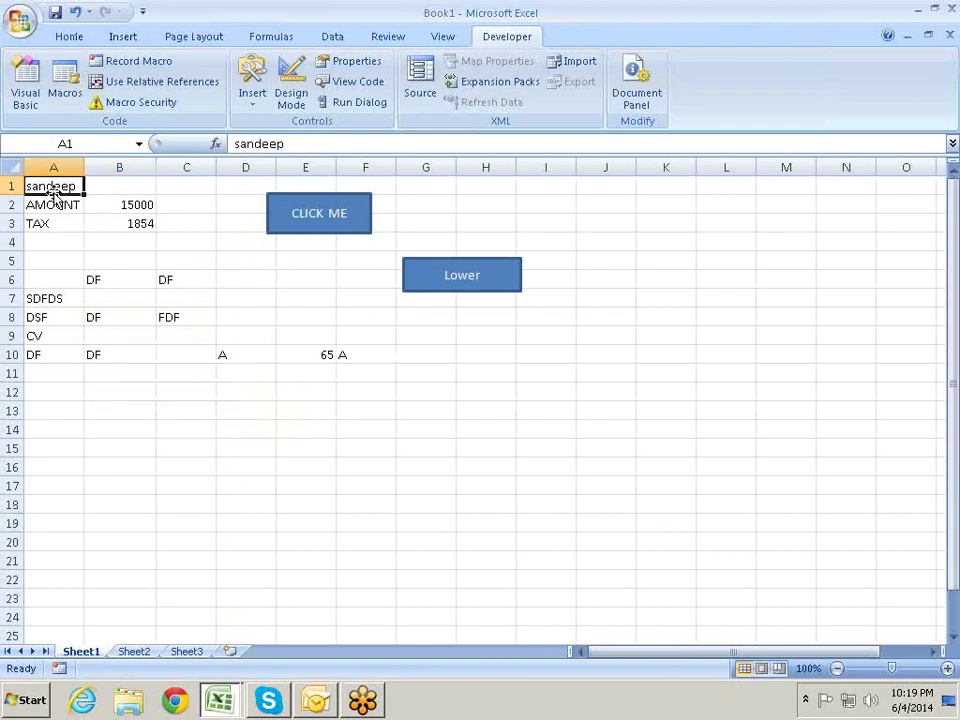
key("ctrl+semicolon")
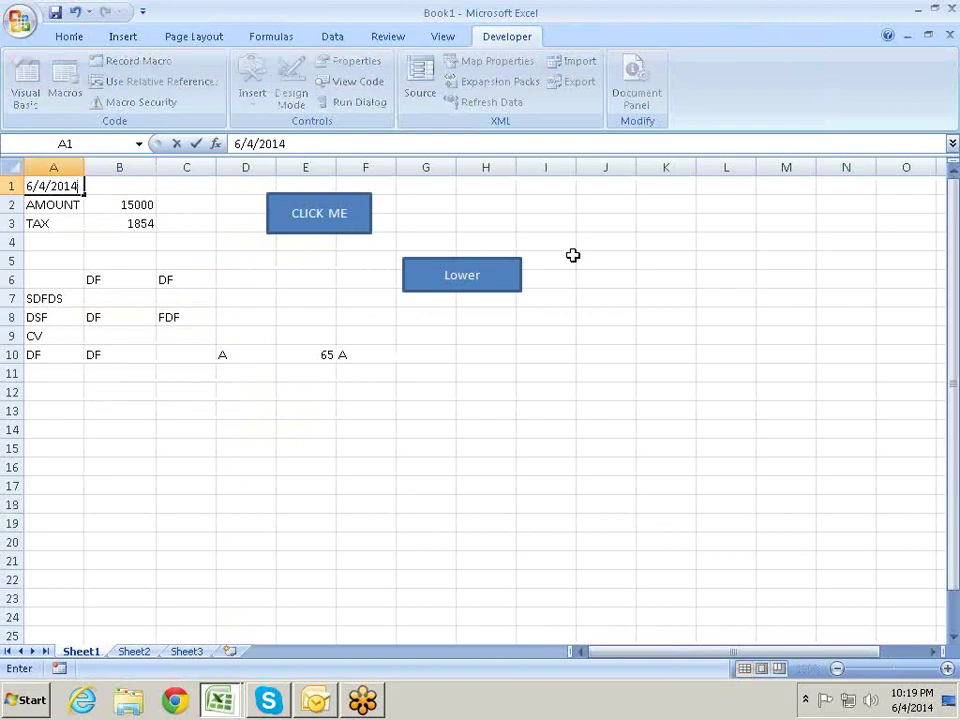
key("Return")
key("Up")
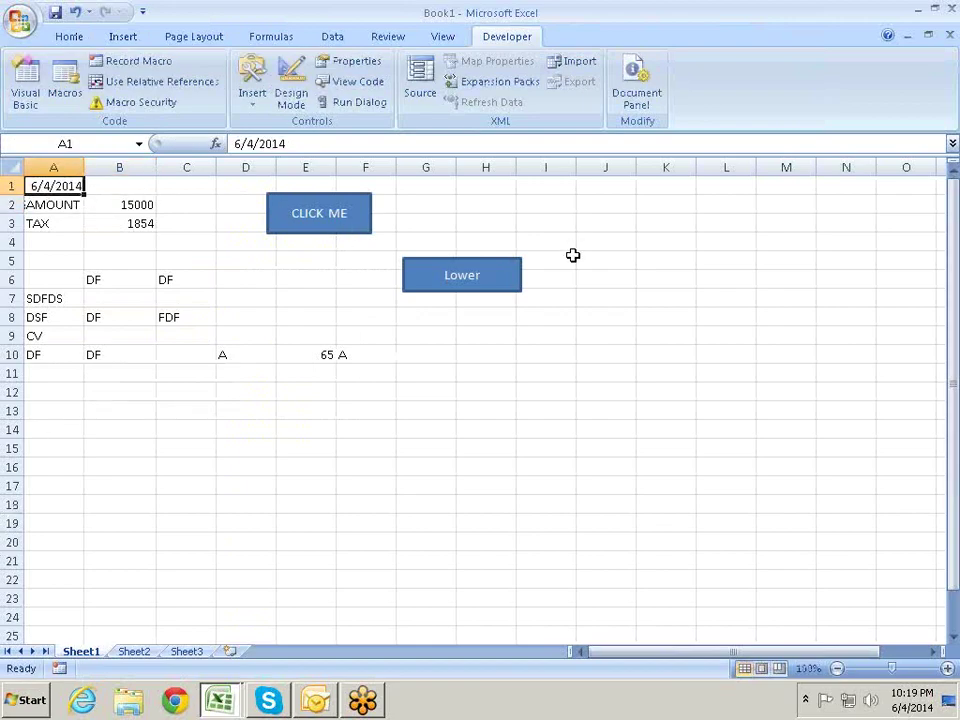
key("ctrl+shift+grave")
key("Right")
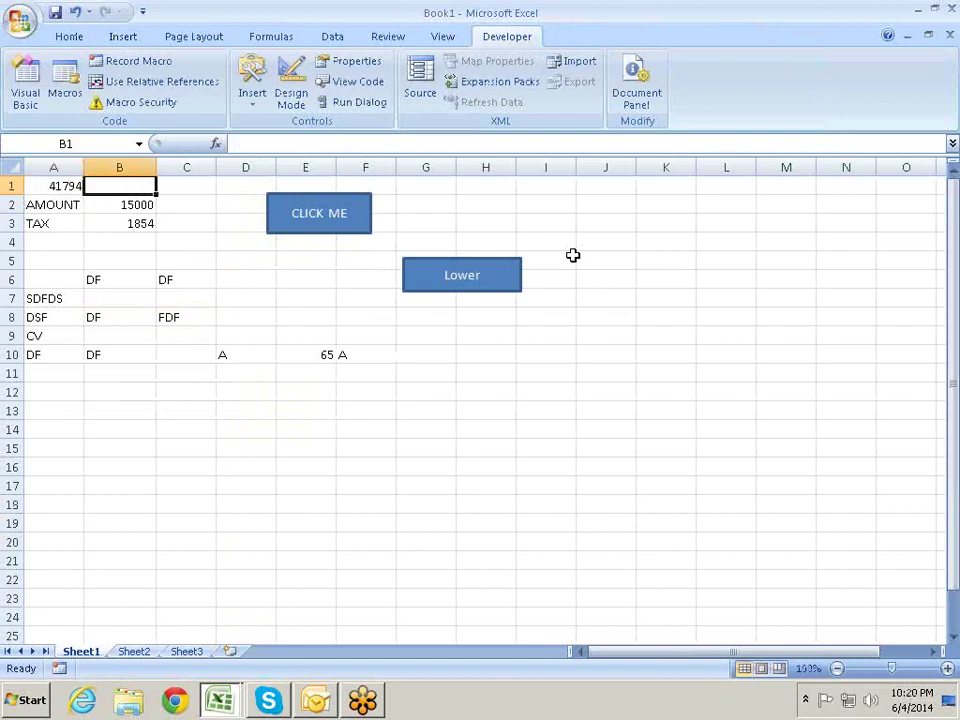
key("alt+F11")
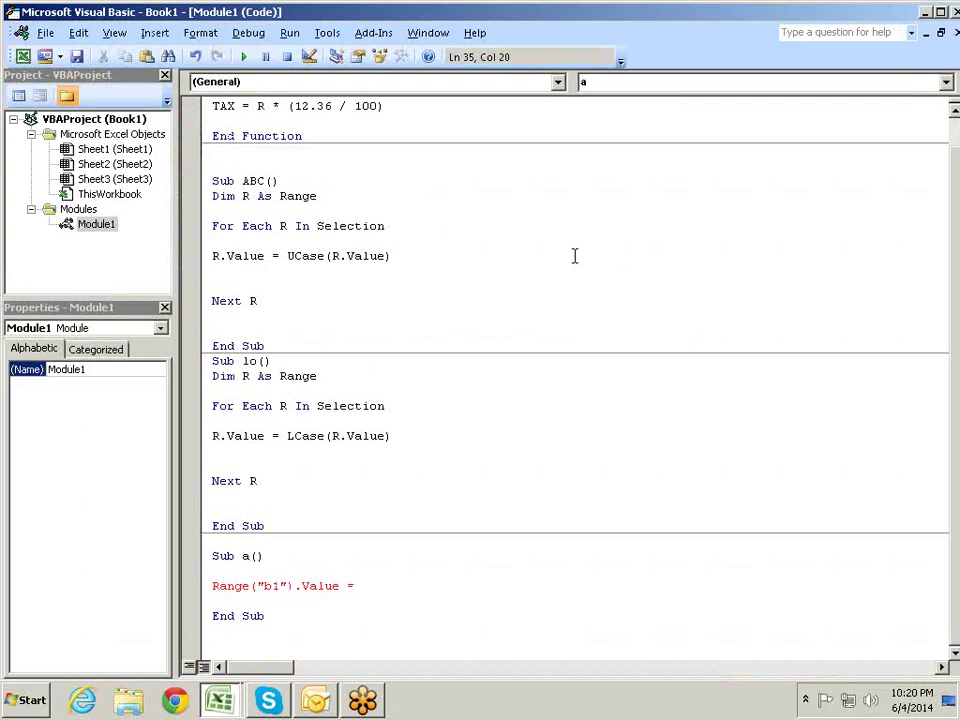
Step: Type Format(RANGE('B1').Value,'DD-MMM-YYY') after Value = in Sub a, using IntelliSense for Value
type(" form")
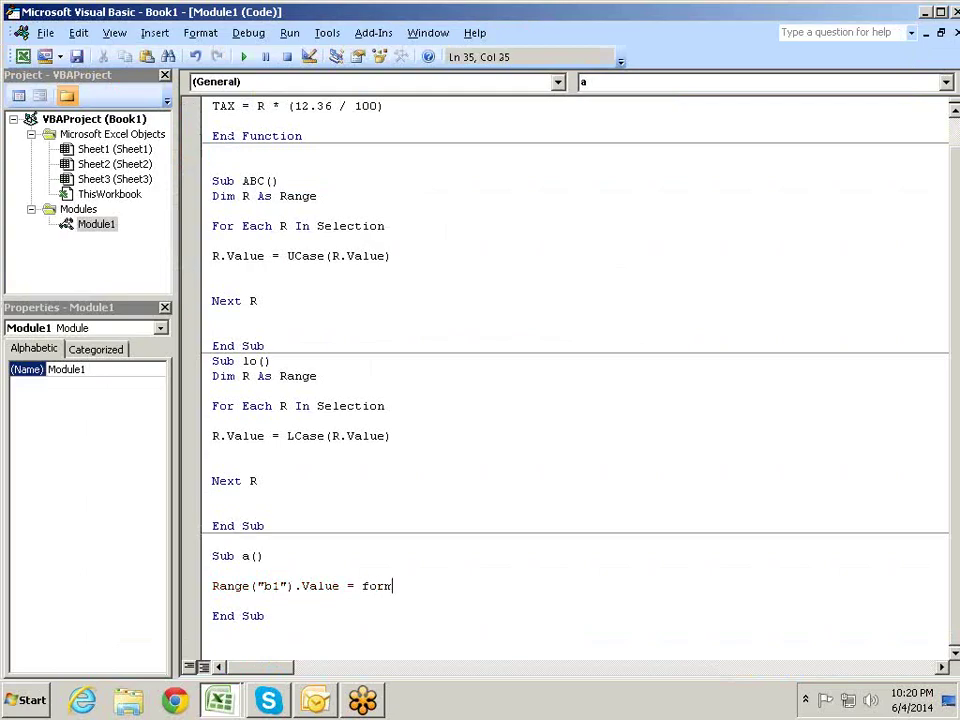
type("at")
type("(RANGE")
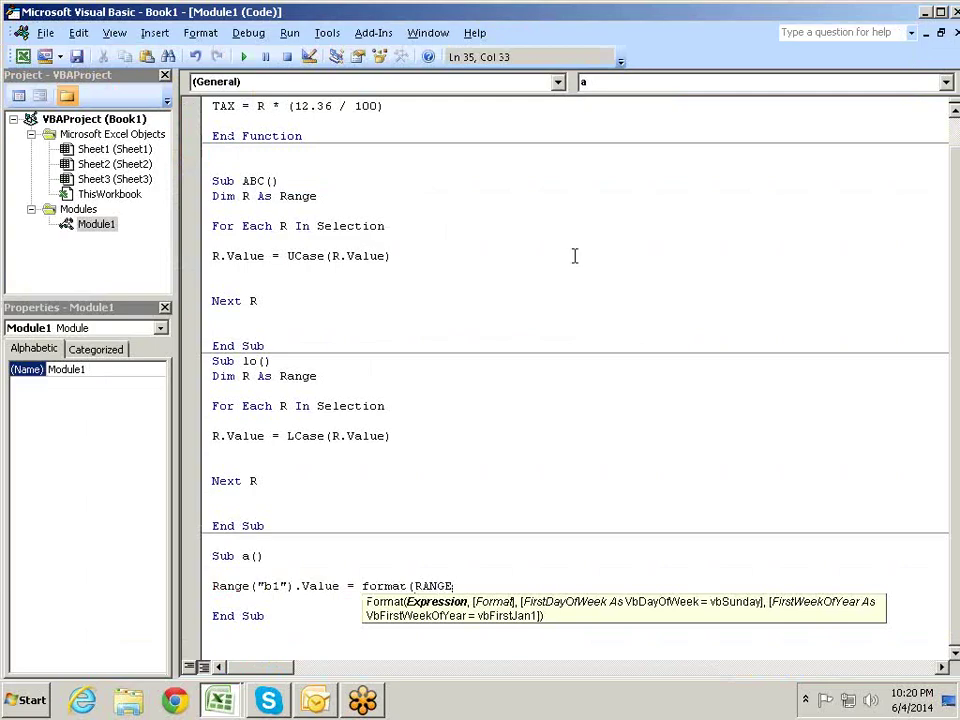
type("(\"")
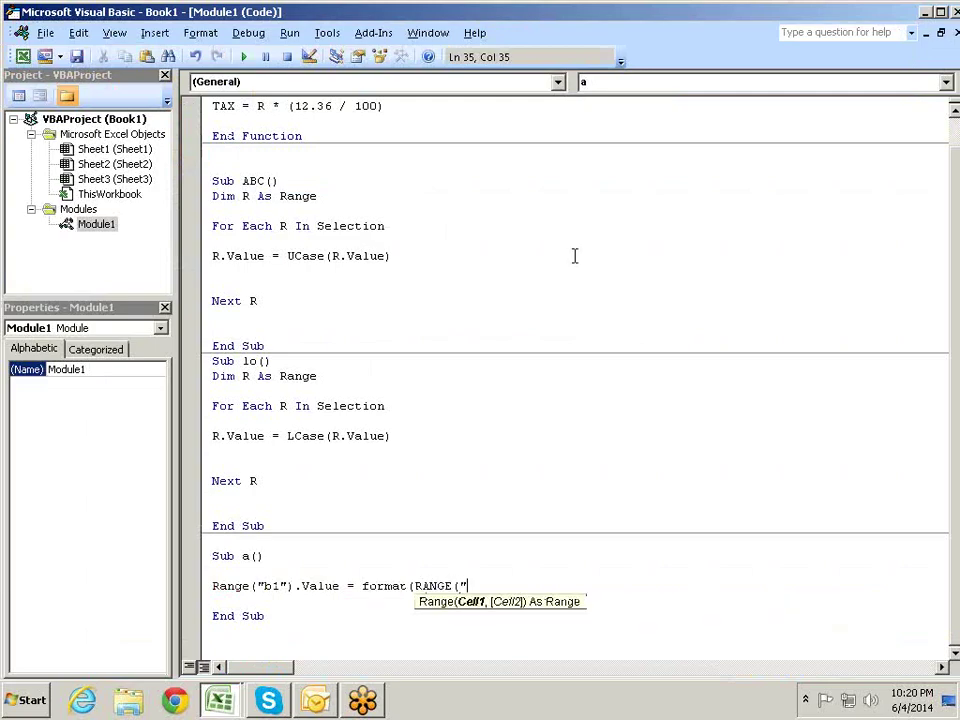
type("B1\").V")
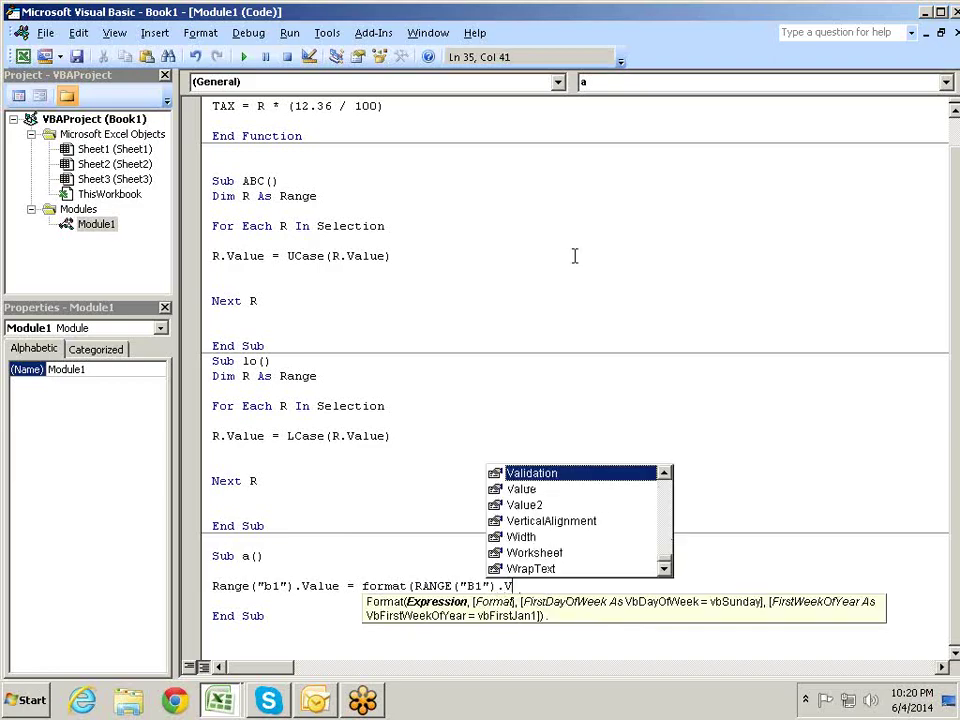
key("Down")
key("Tab")
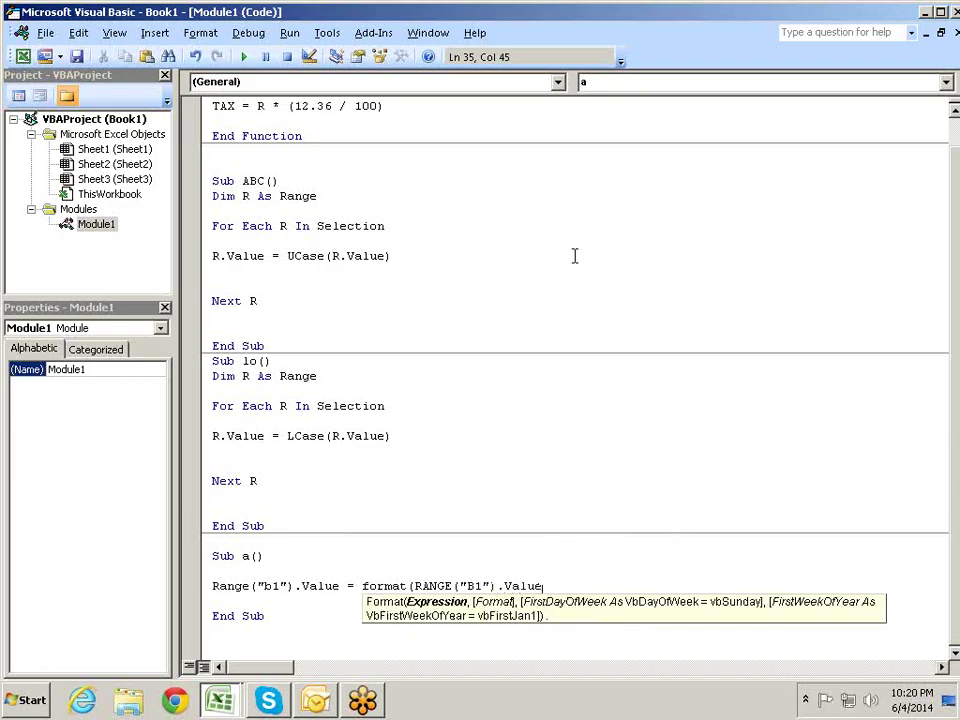
type(",\"")
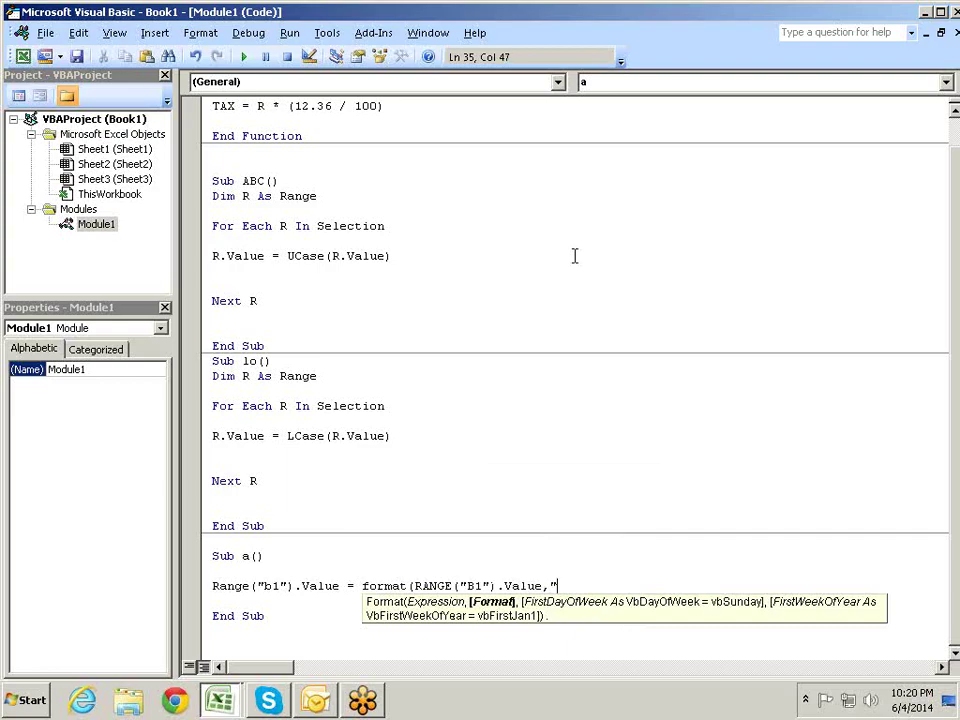
type("DD-")
type("MMM-YYY\")")
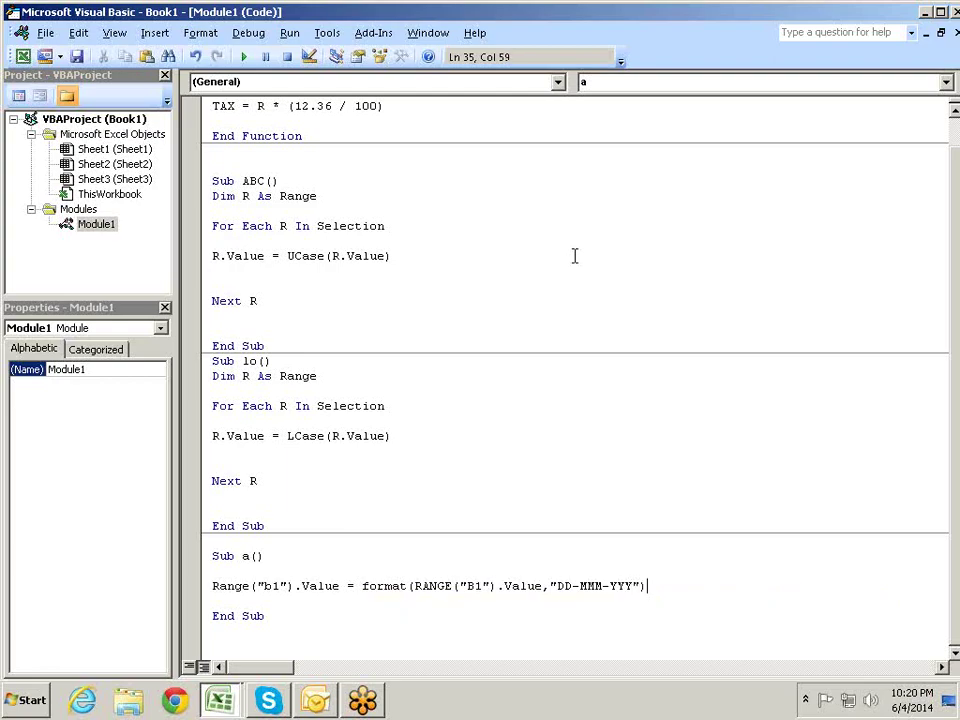
key("Down")
key("alt+F11")
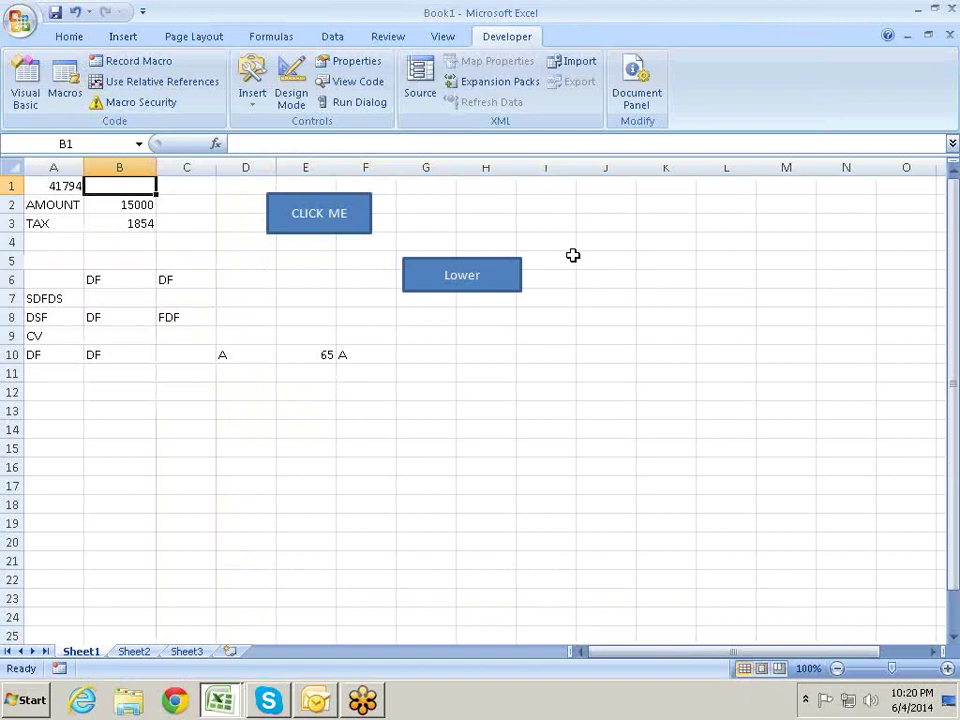
Step: Change the Format call's source reference from 'B1' to 'a1'
key("alt+F8")
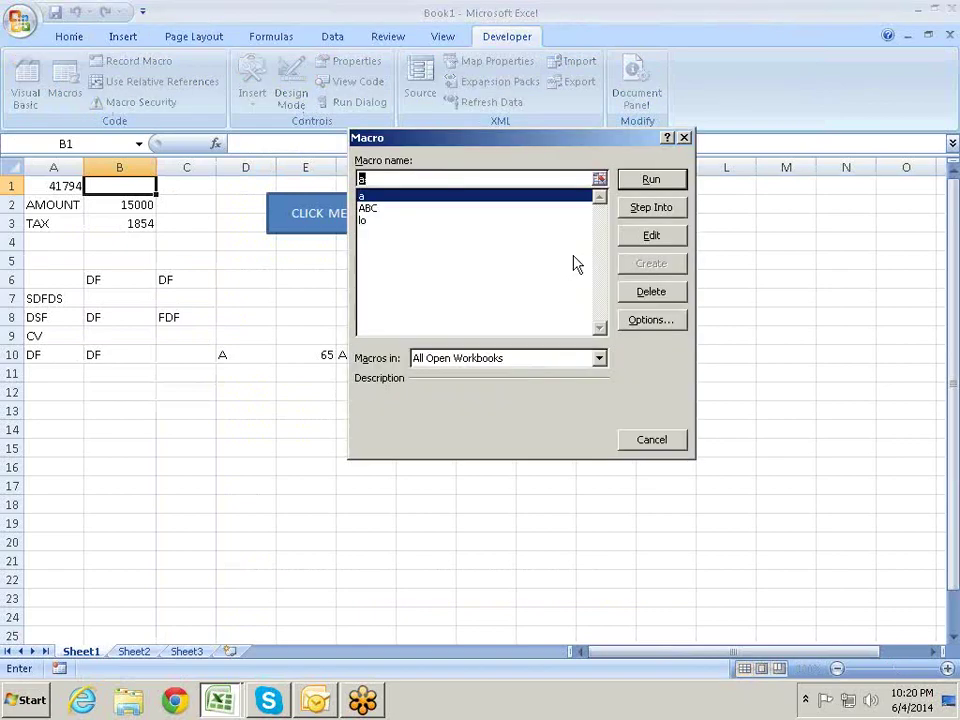
key("Return")
key("alt+F11")
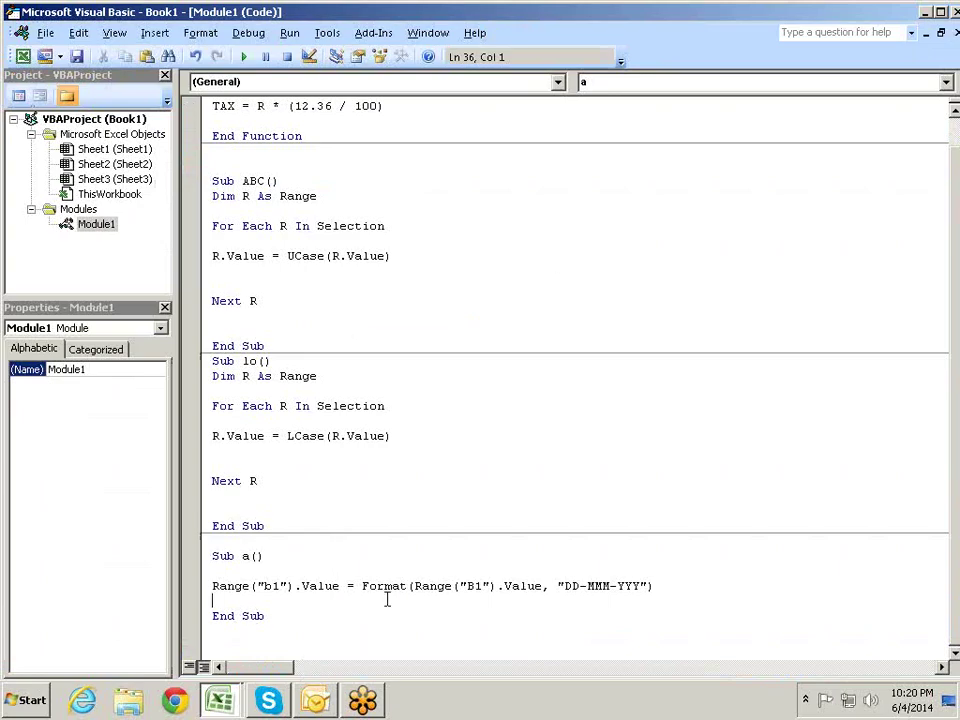
left_click(476, 586)
key("BackSpace")
type("a")
left_click(594, 508)
Step: Run macro a so B1 shows 04-Jun-14155, and display A1 as a date again
key("alt+F11")
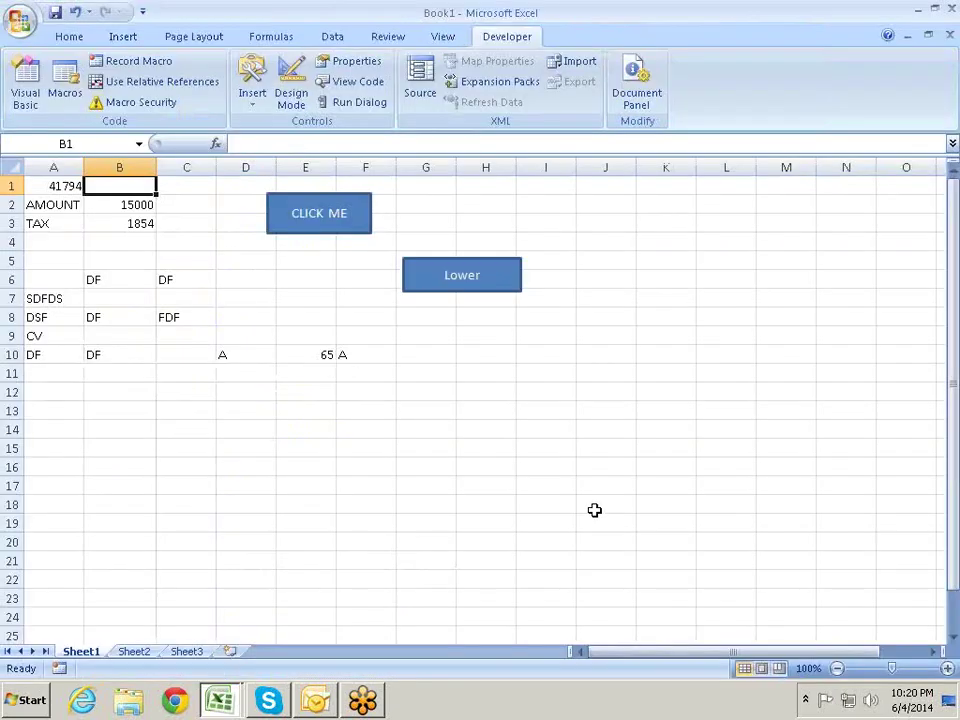
key("alt+F8")
key("Return")
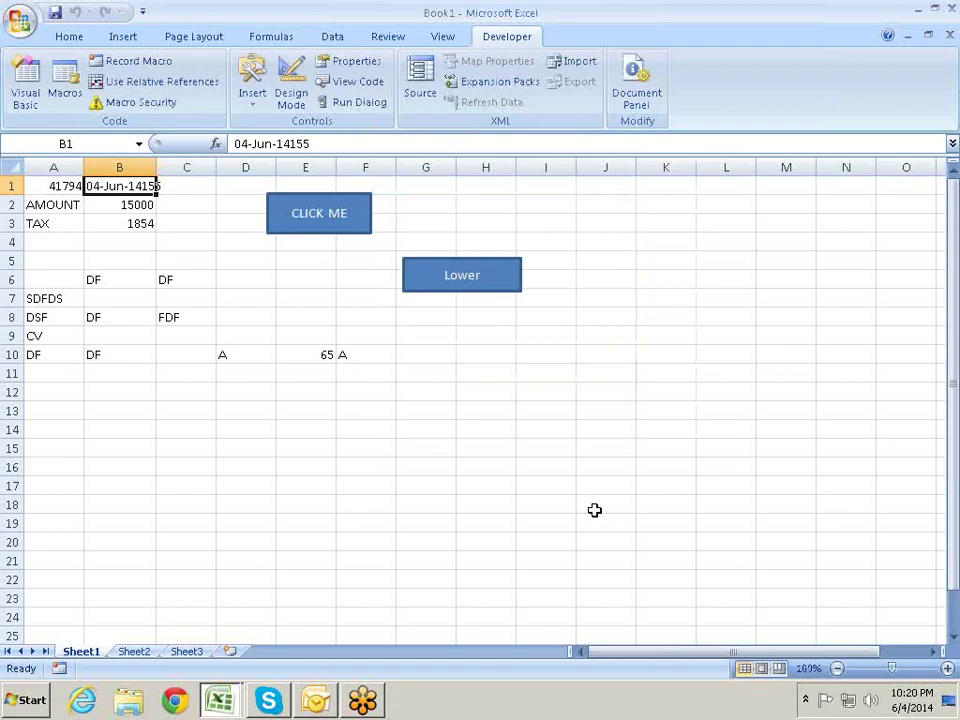
key("Left")
key("ctrl+shift+3")
Step: Toggle A1's number format to two-decimal and back to General, then select B1
key("F2")
key("Return")
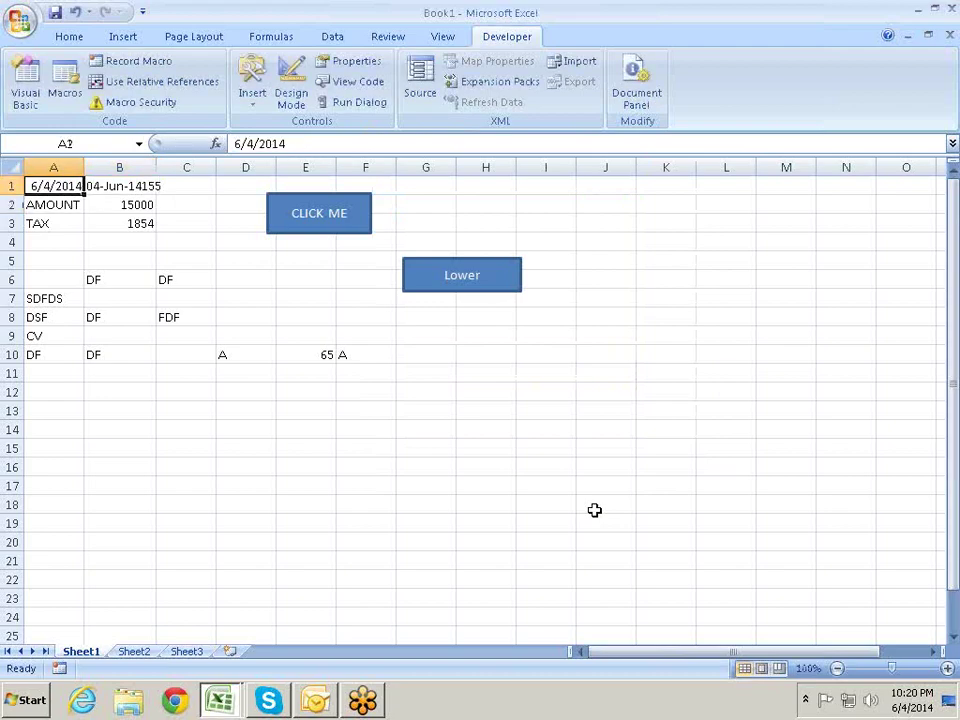
key("ctrl+shift+1")
key("ctrl+shift+grave")
key("Up")
key("Right")
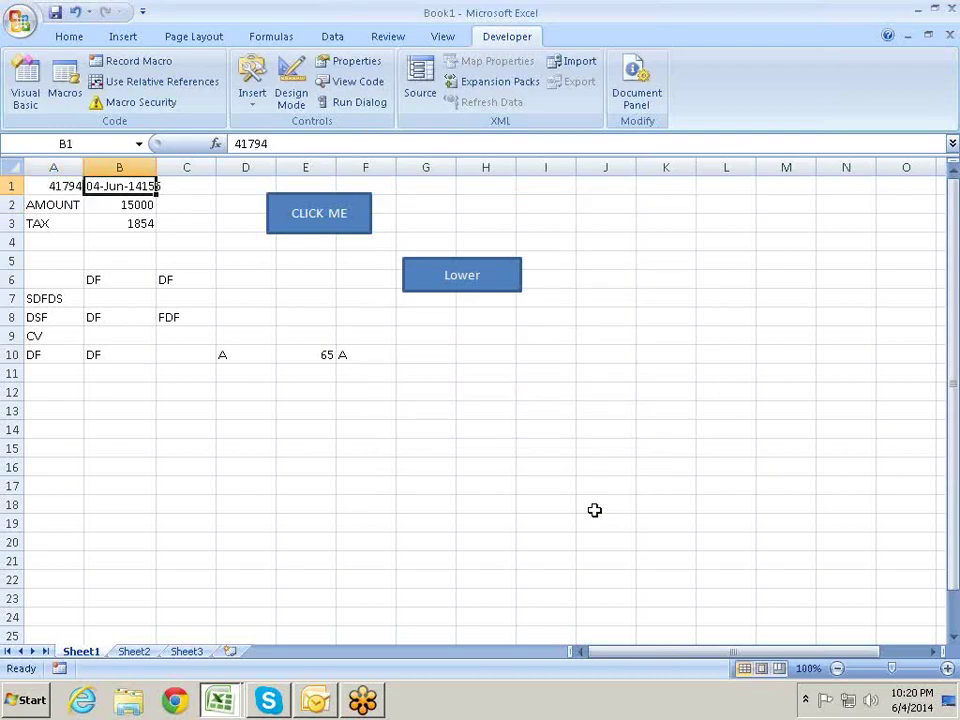
Step: Add a Y to the macro's date format so it reads 'DD-MMM-YYYY'
key("alt+F11")
key("alt+Tab")
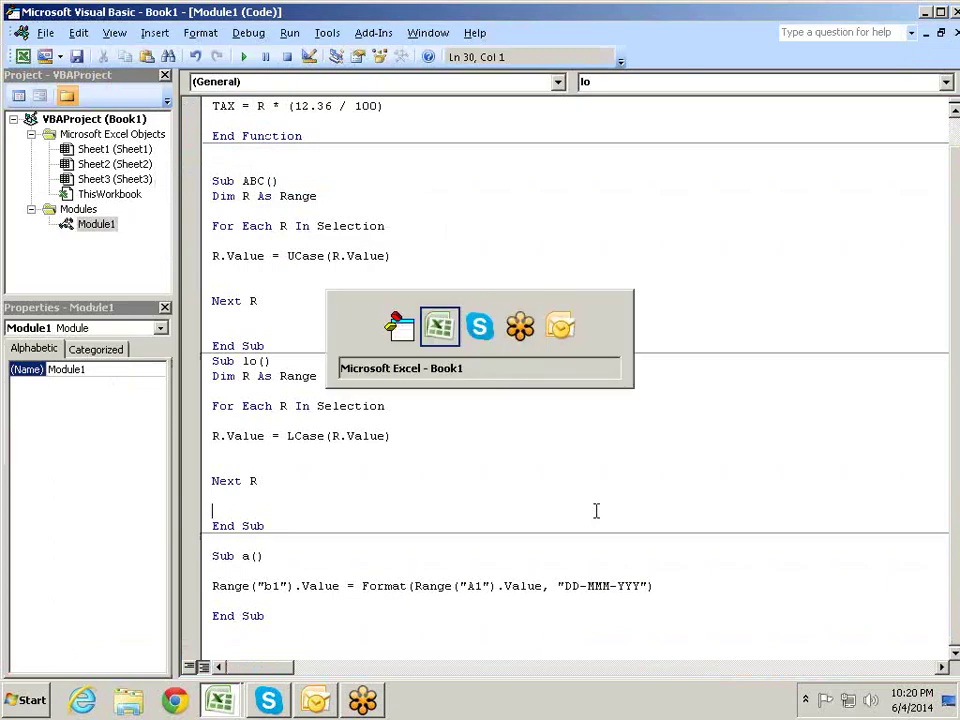
key("alt+Tab")
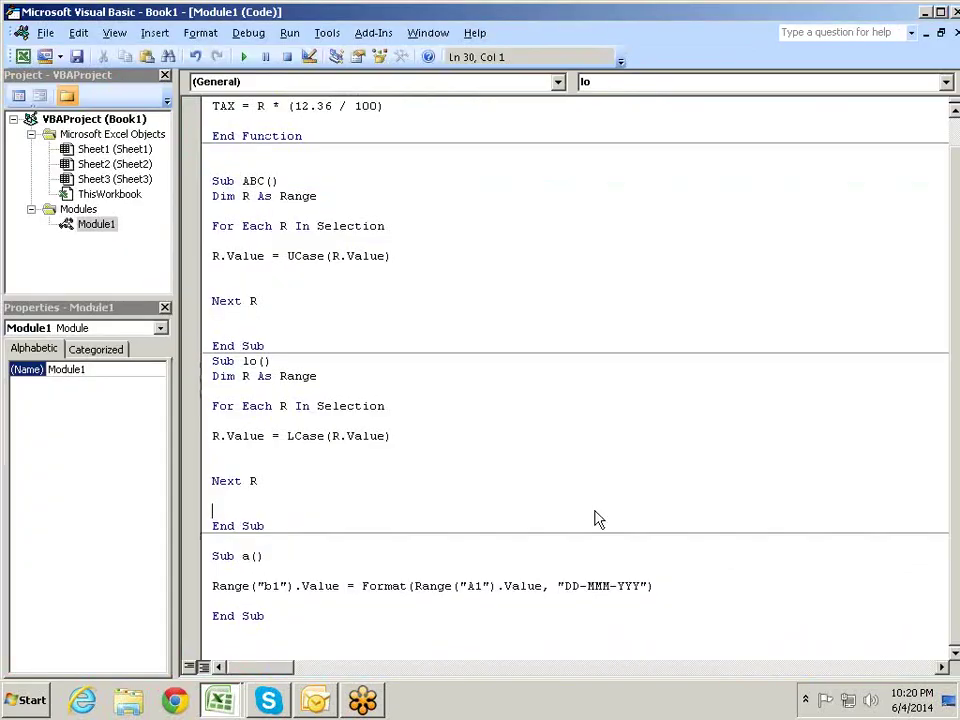
key("alt")
left_click(642, 586)
type("Y")
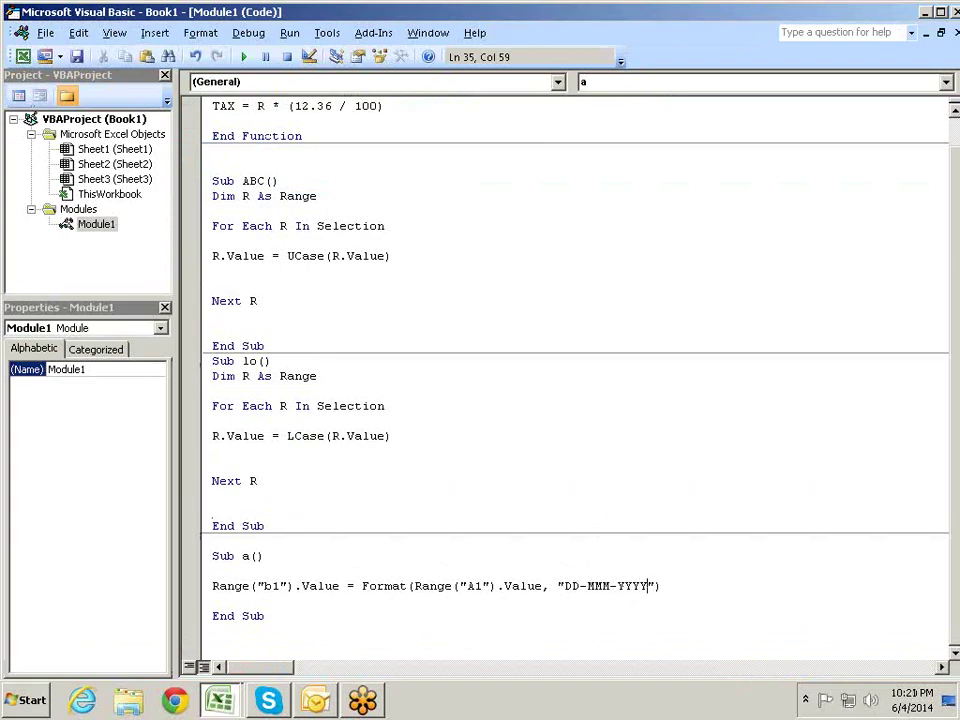
key("alt+F11")
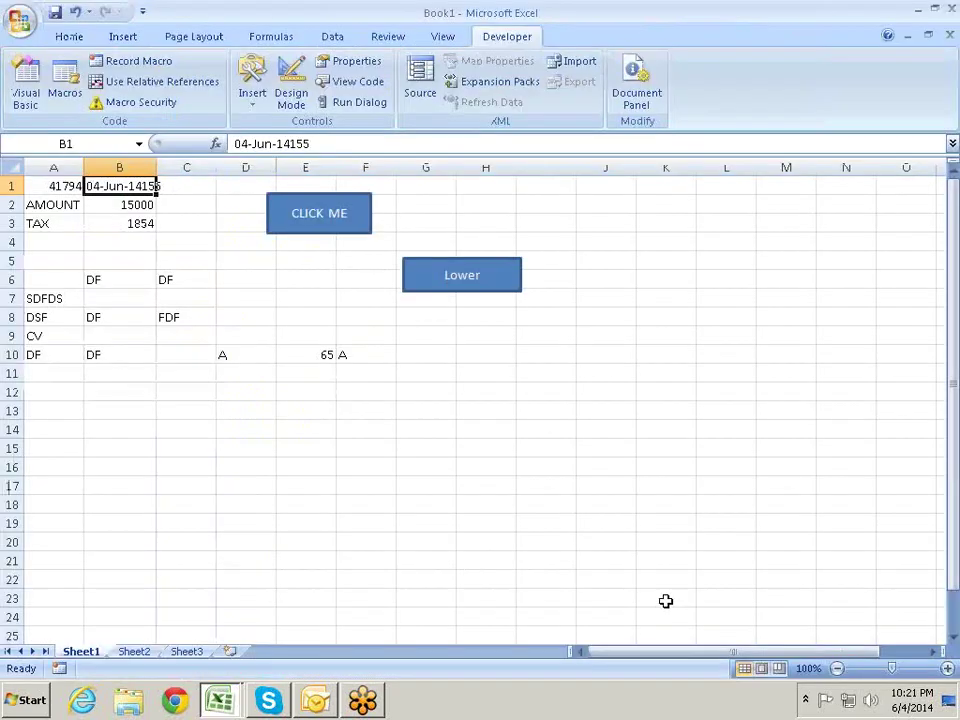
Step: Rerun macro a so B1 shows 4-Jun-14, and return to the code
key("alt+F8")
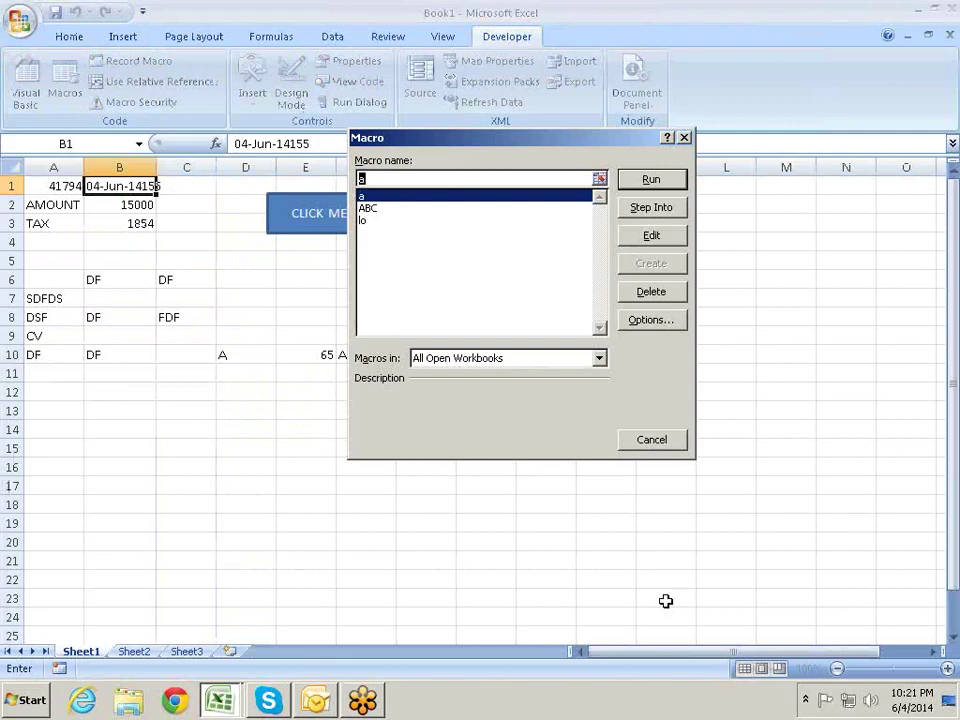
key("Return")
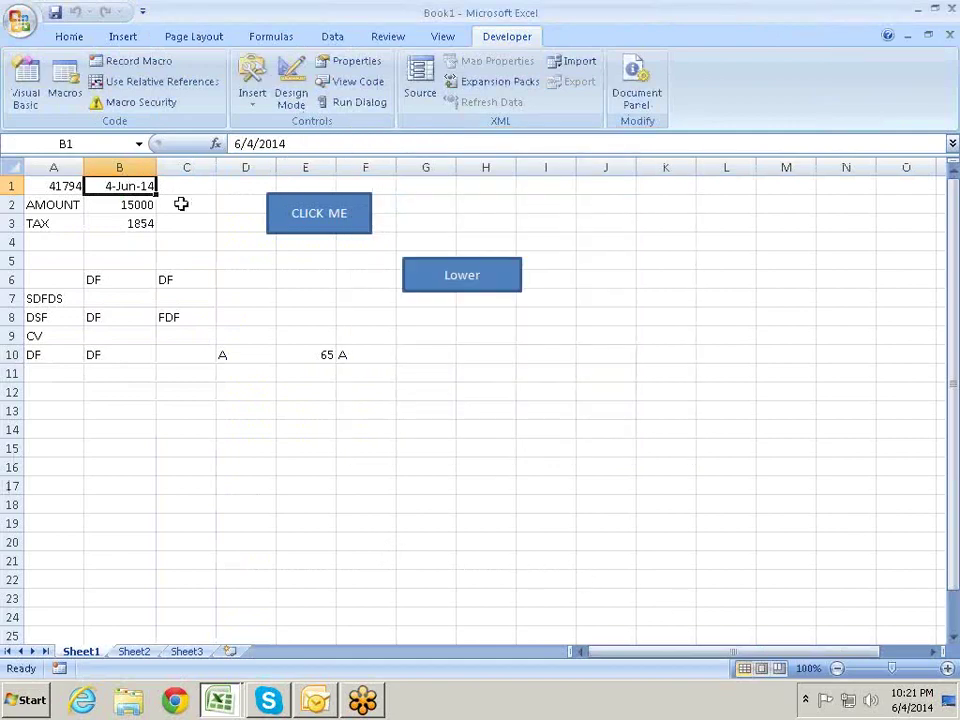
key("alt+F11")
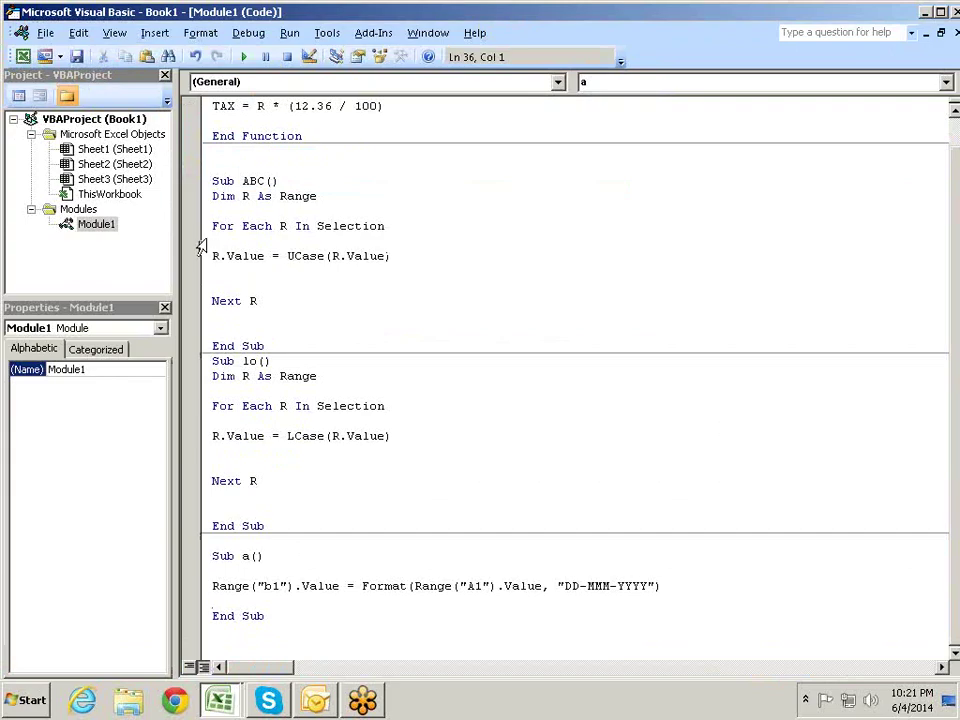
key("alt+Tab")
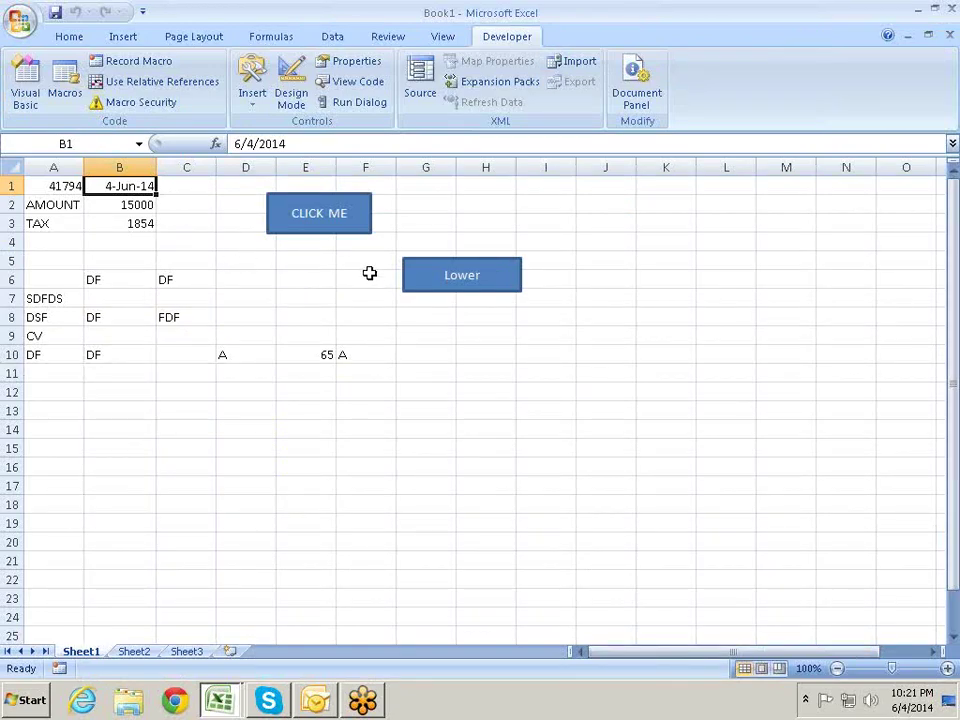
key("alt+Tab")
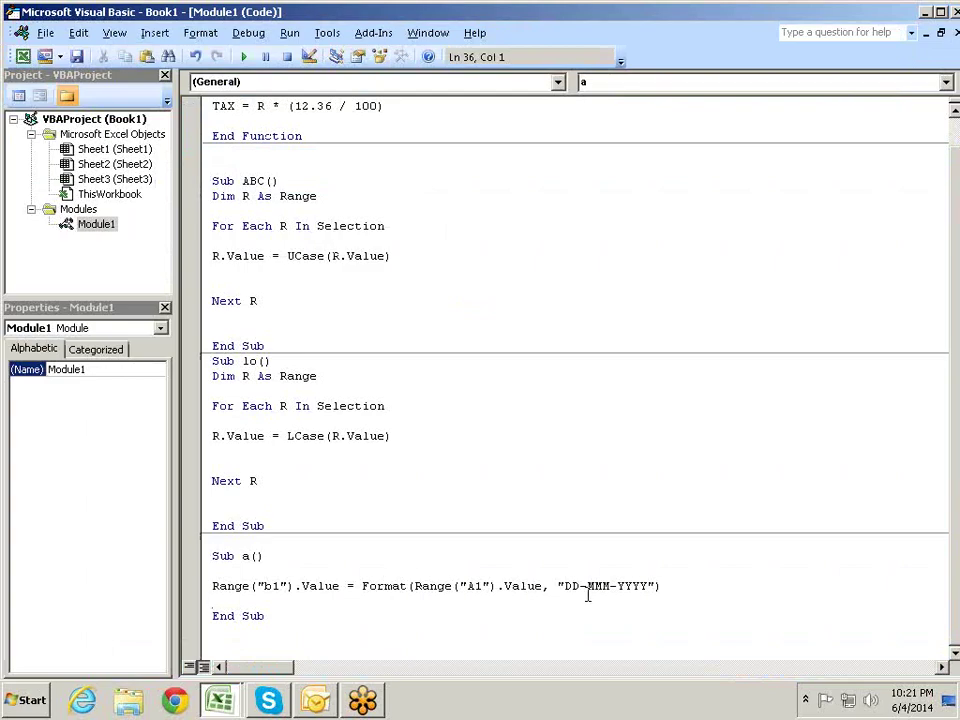
key("alt+Tab")
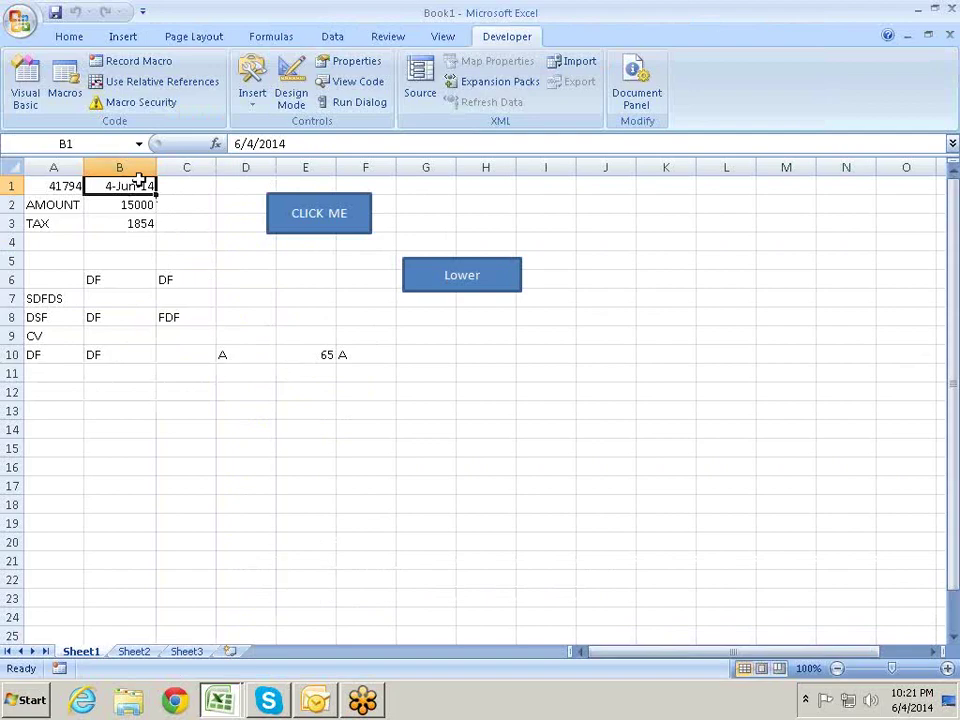
key("alt+Tab")
key("alt+Tab")
key("alt+Tab")
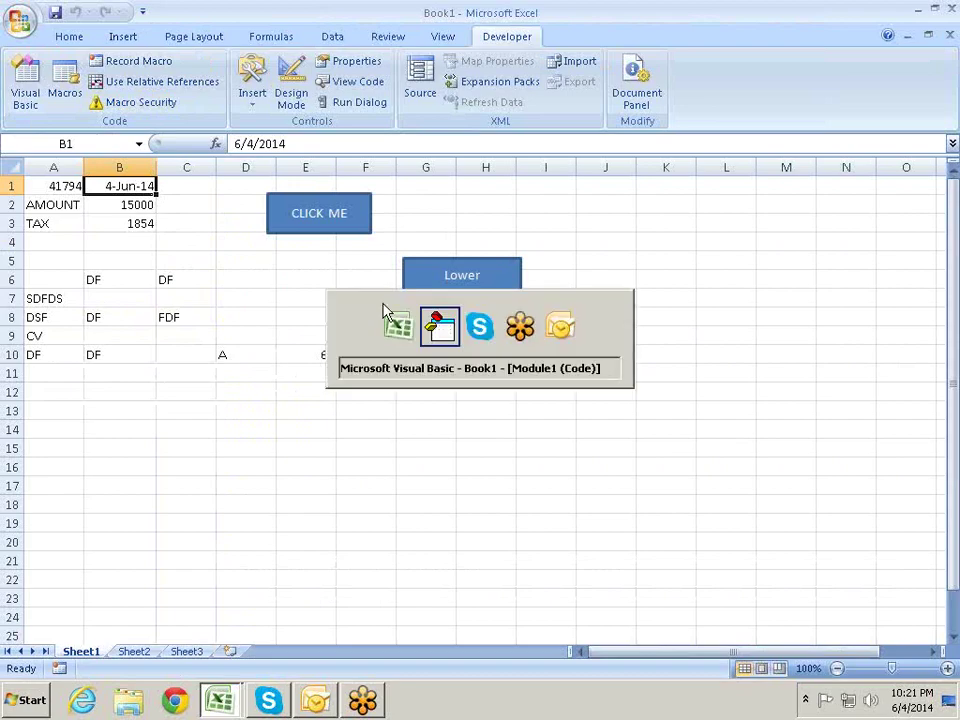
left_click_drag(357, 586, 660, 586)
key("alt+Tab")
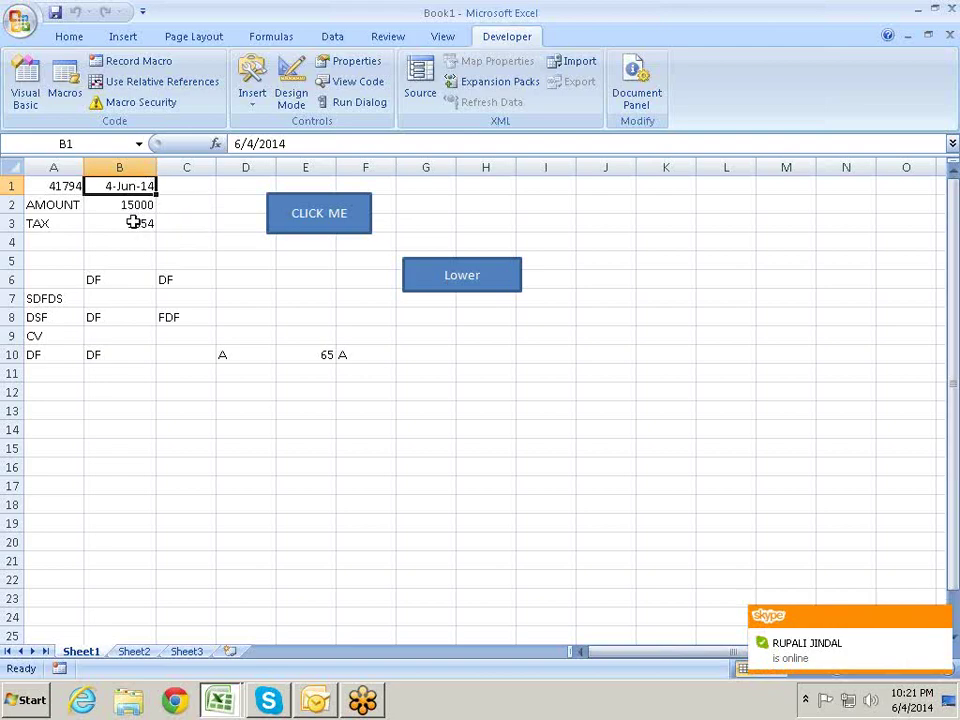
key("alt+F11")
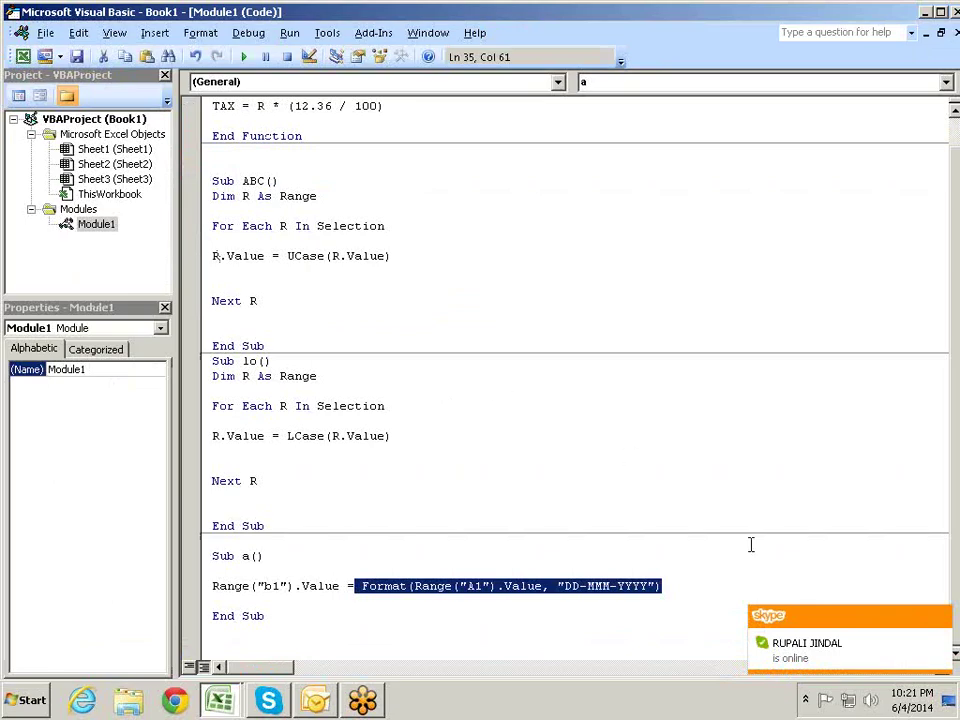
Step: Add the line Range("B1").NumberFormat = "DD-MMM-YYYY" and fix its extra-parenthesis compile error
left_click(709, 586)
key("Return")
type("RANGE")
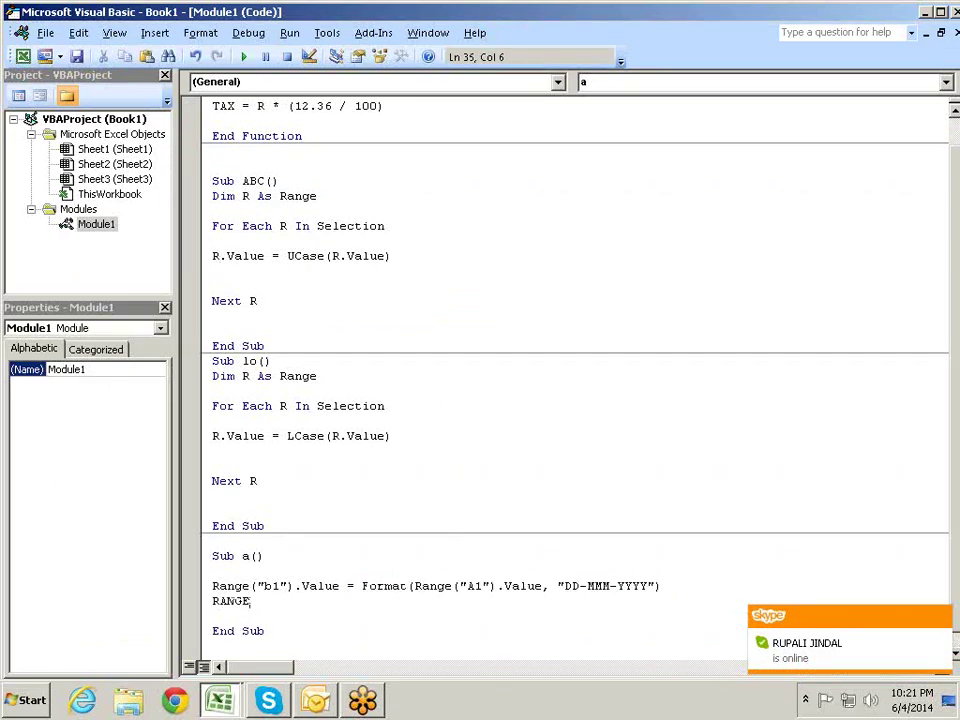
type("\"\"")
key("BackSpace")
key("BackSpace")
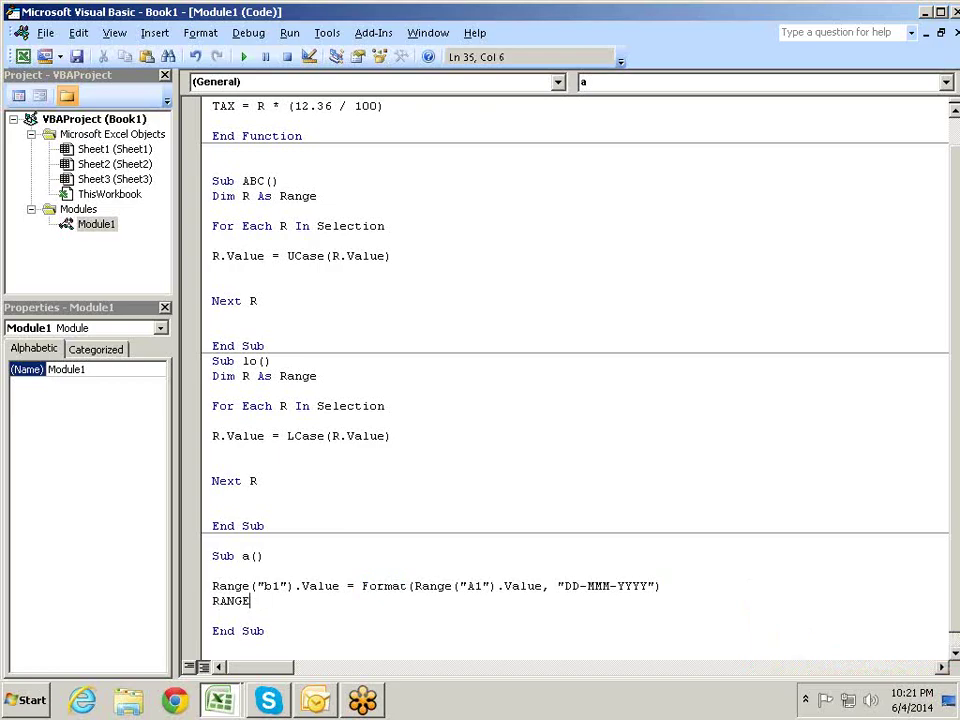
type("(\"")
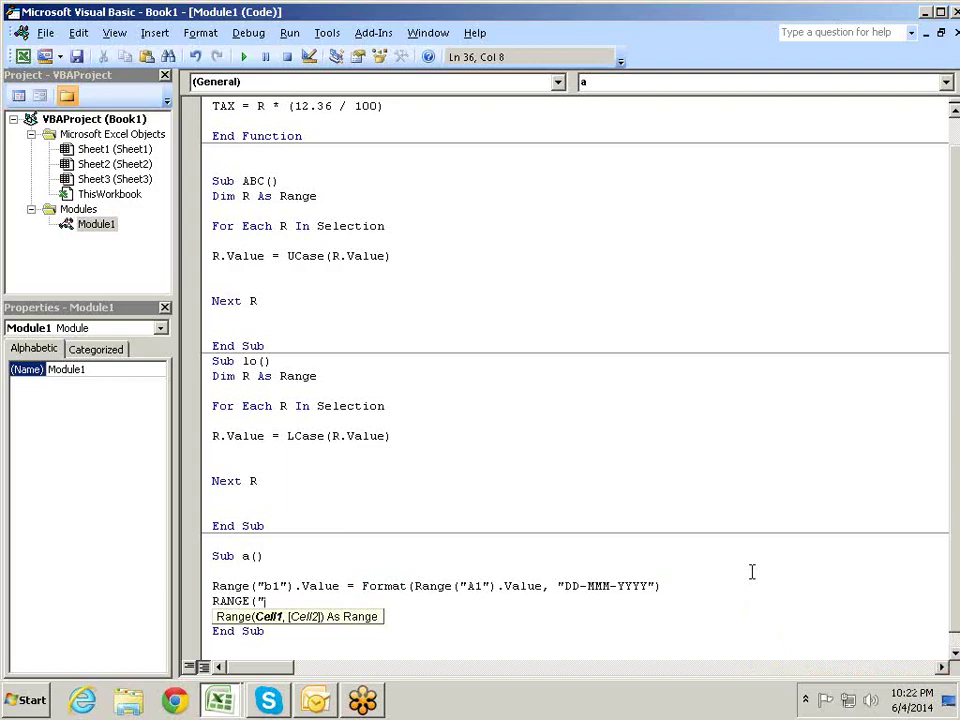
type("B1\").")
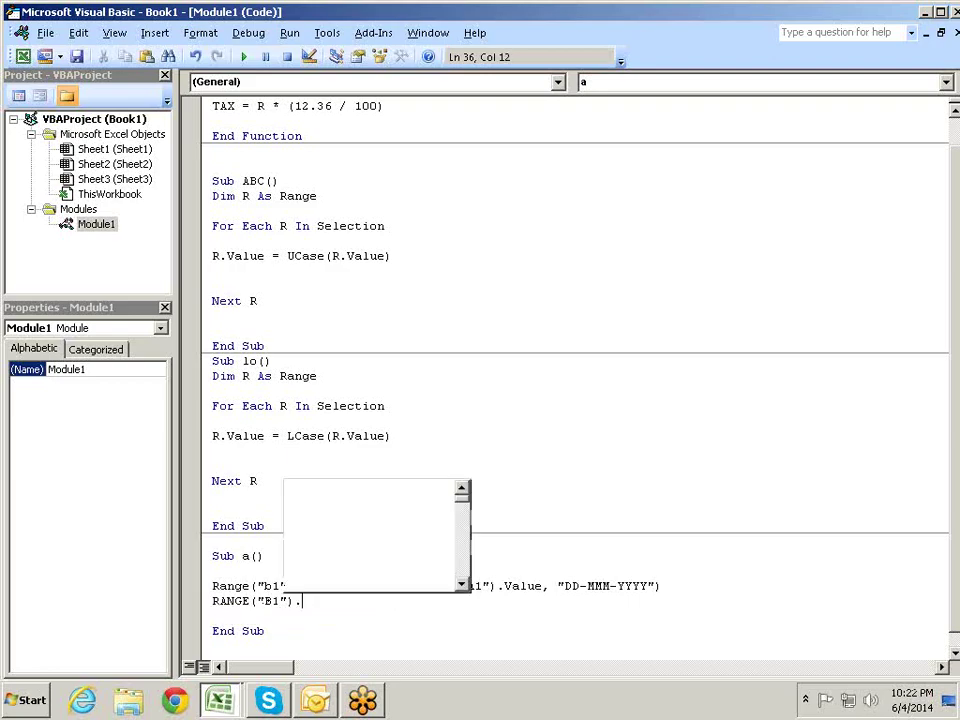
type("NU")
key("Tab")
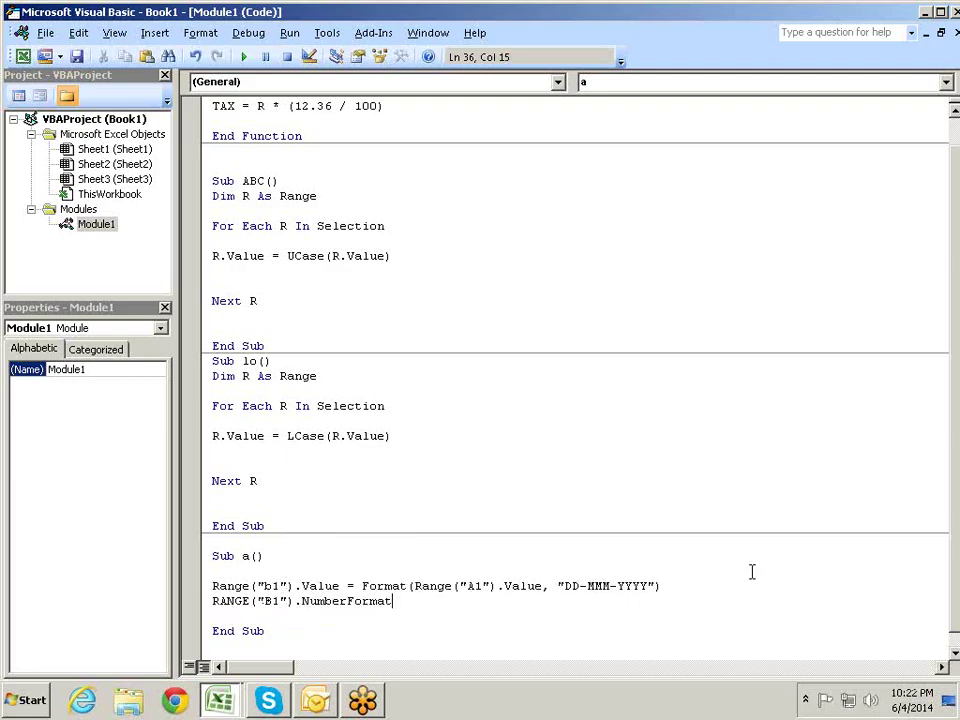
type("=")
type("\"DD")
type("-MMM-YYYY\")")
left_click(754, 581)
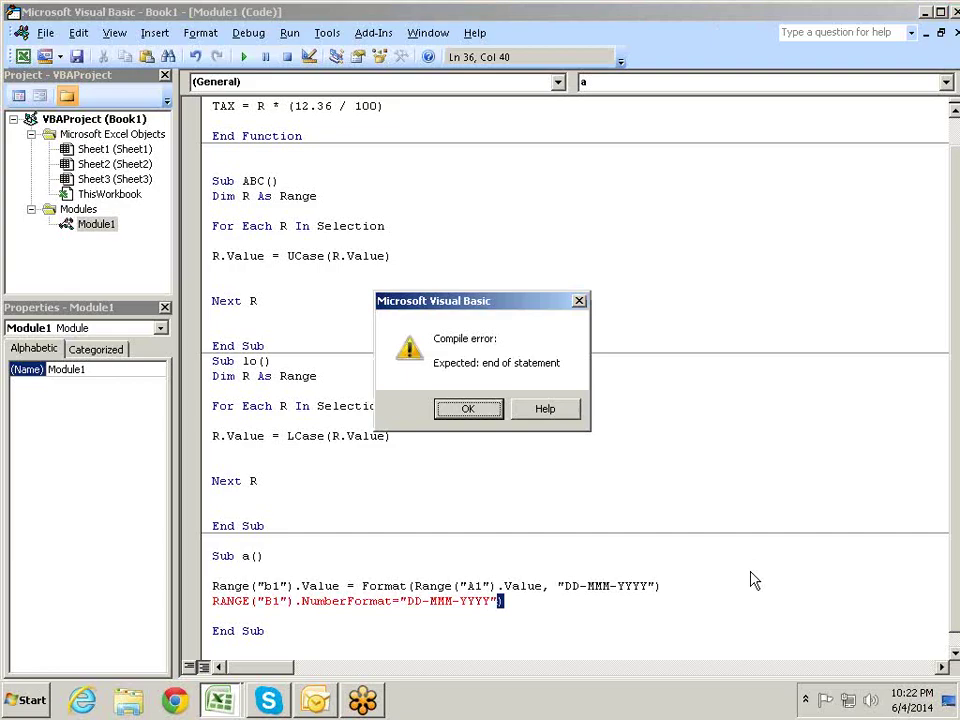
key("Return")
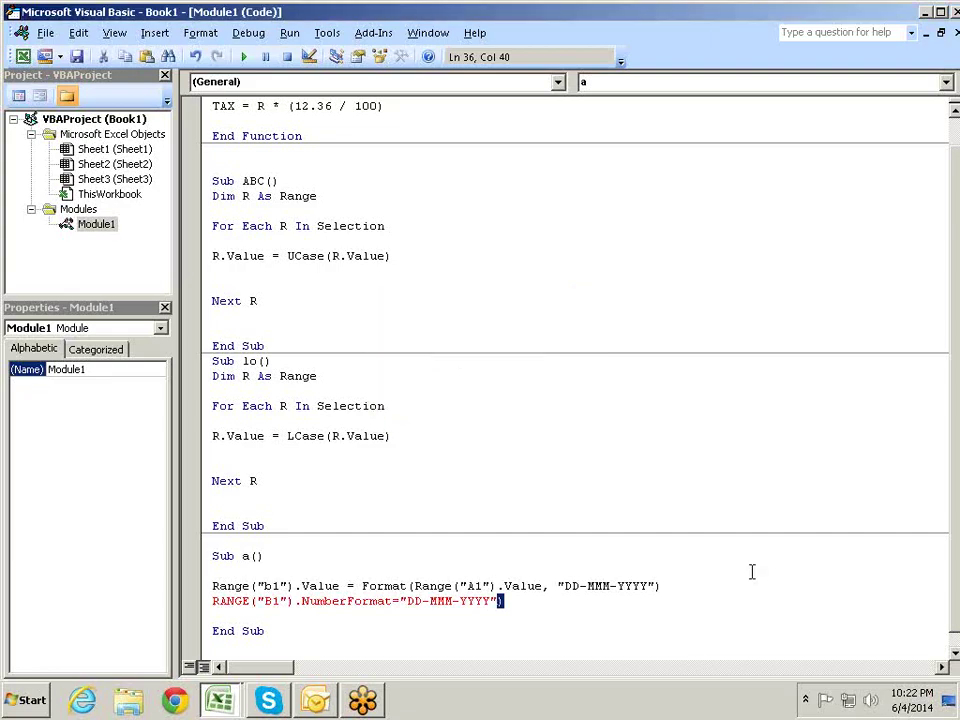
key("BackSpace")
key("Down")
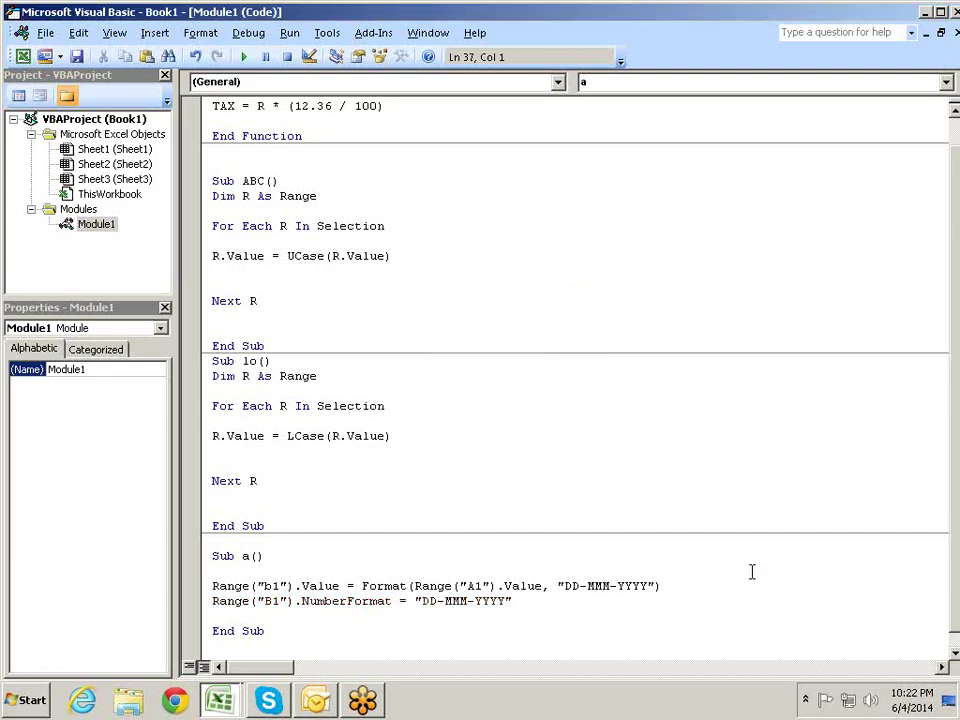
Step: Run macro a so B1 displays 04-Jun-2014, then return to the VBA code
key("alt+F11")
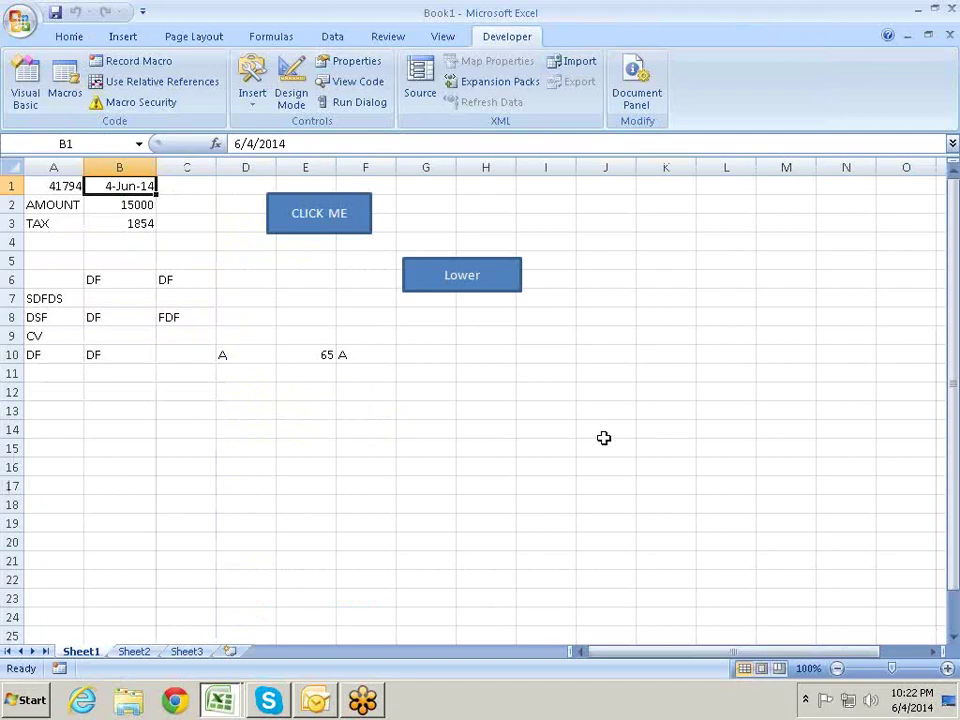
key("alt+F8")
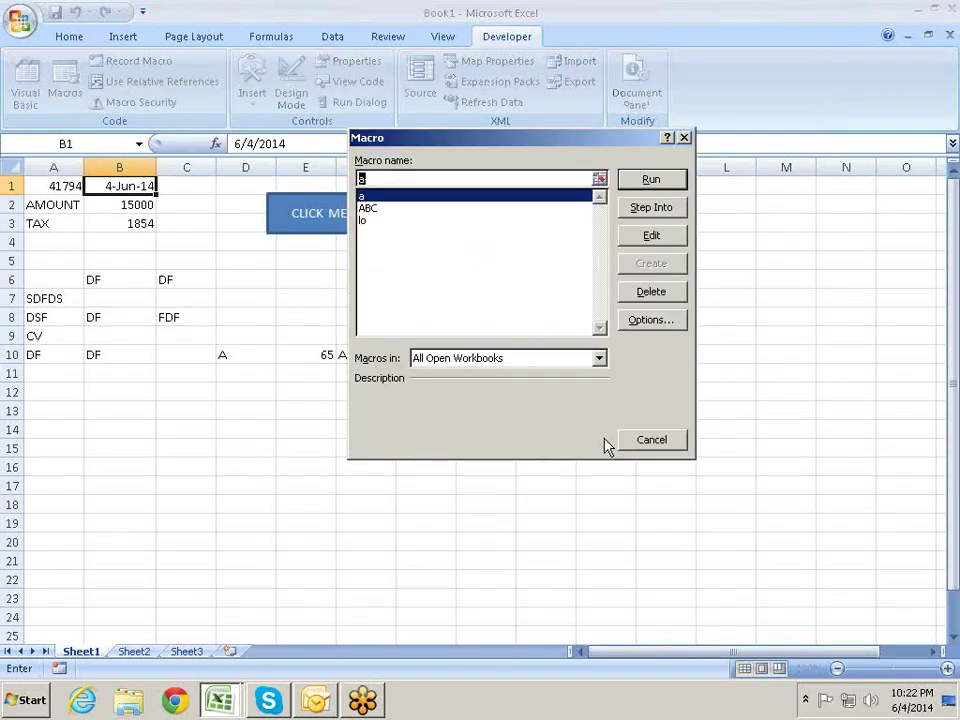
key("Return")
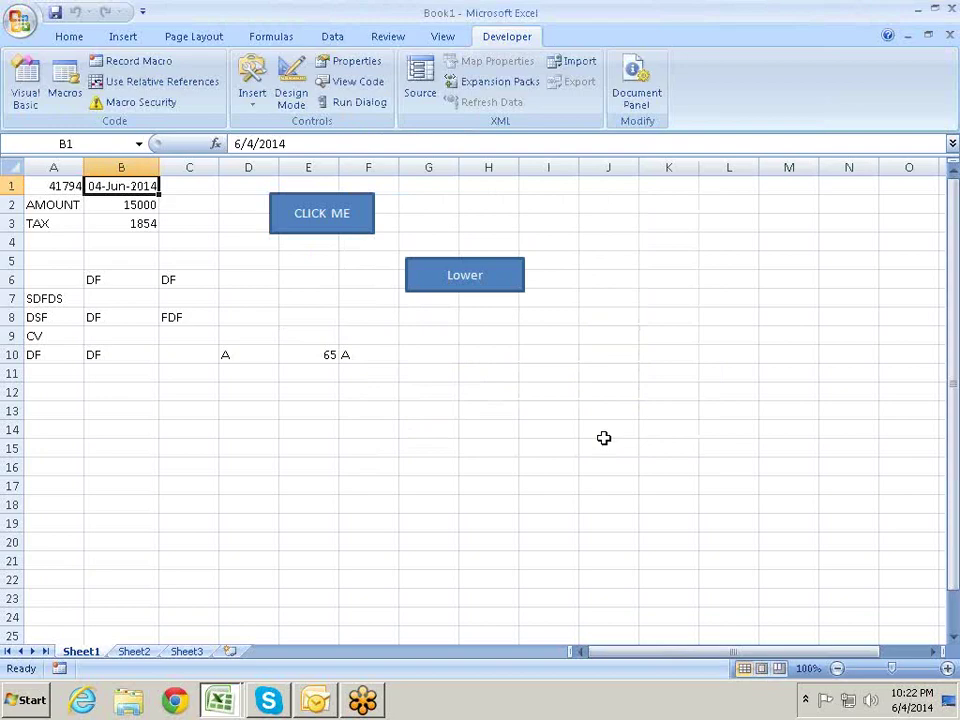
key("alt+F11")
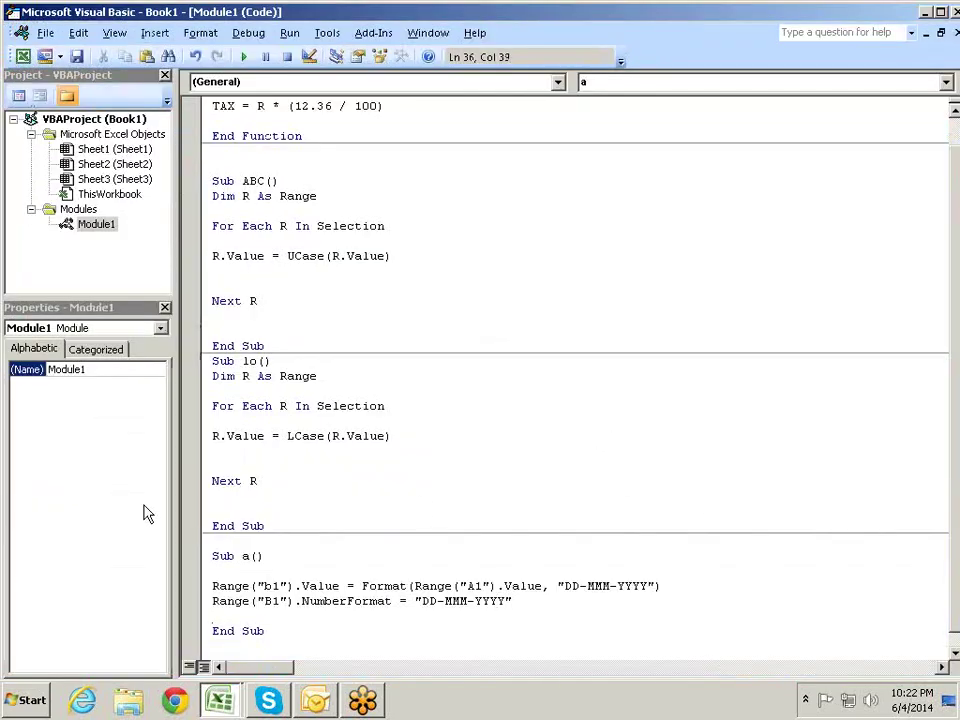
Step: Delete the NumberFormat line from macro a
left_click(437, 586)
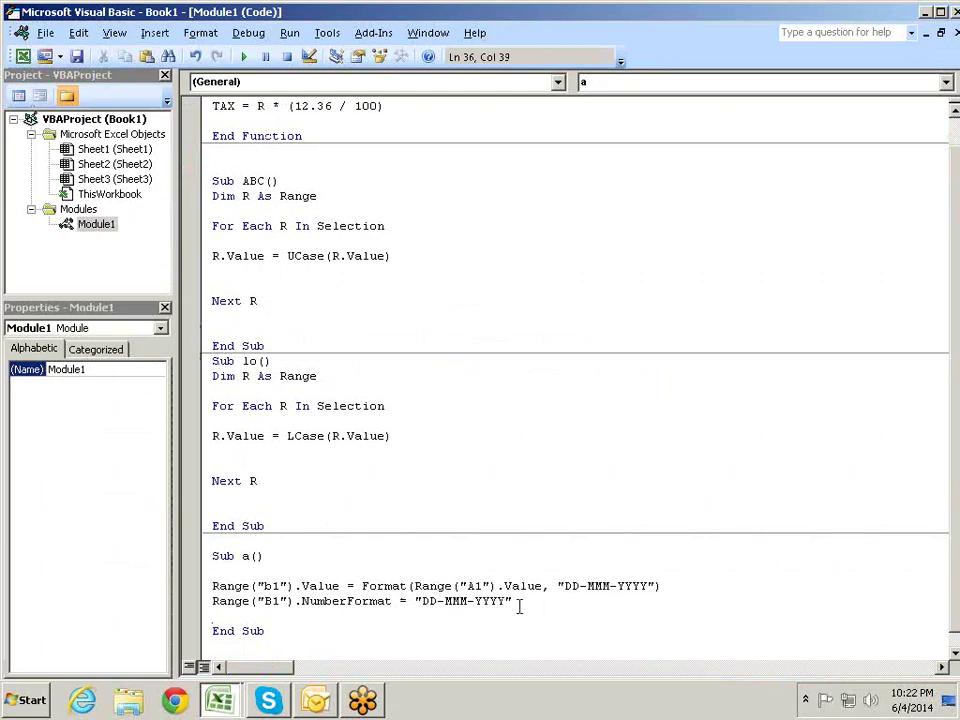
left_click_drag(516, 601, 212, 601)
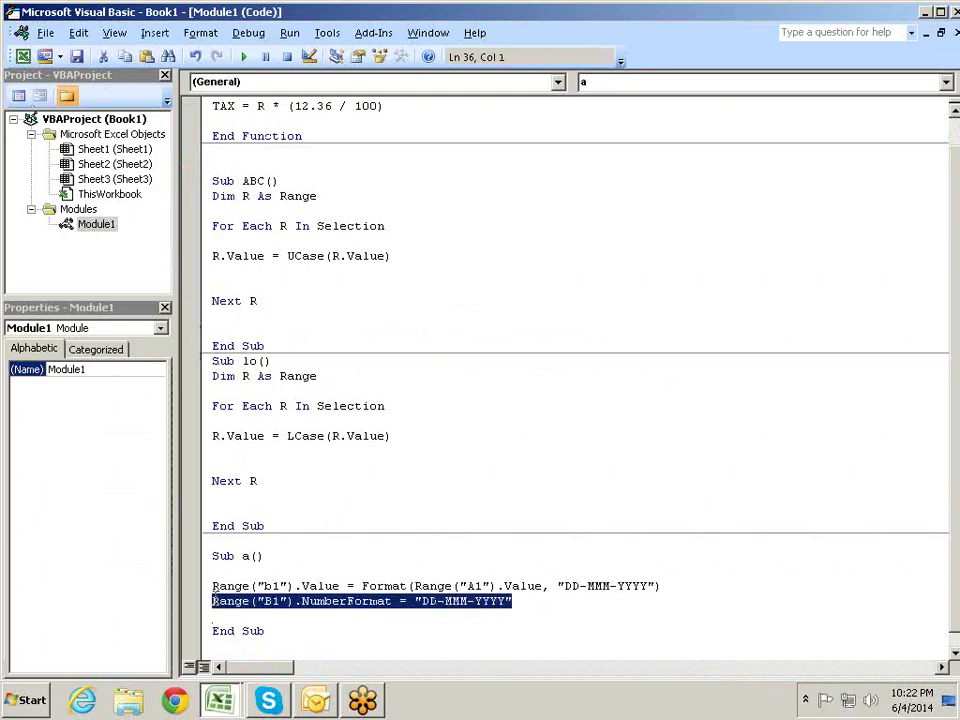
key("Delete")
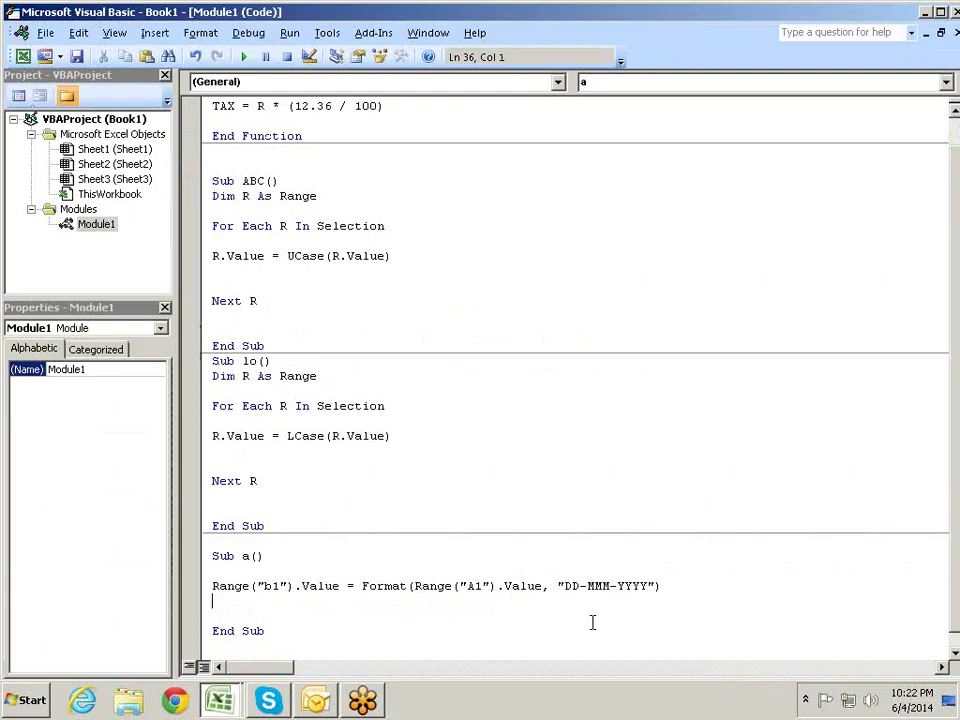
Step: Replace B1's Format expression with Mid(Range("A1").Value,1,4)
left_click_drag(661, 586, 362, 586)
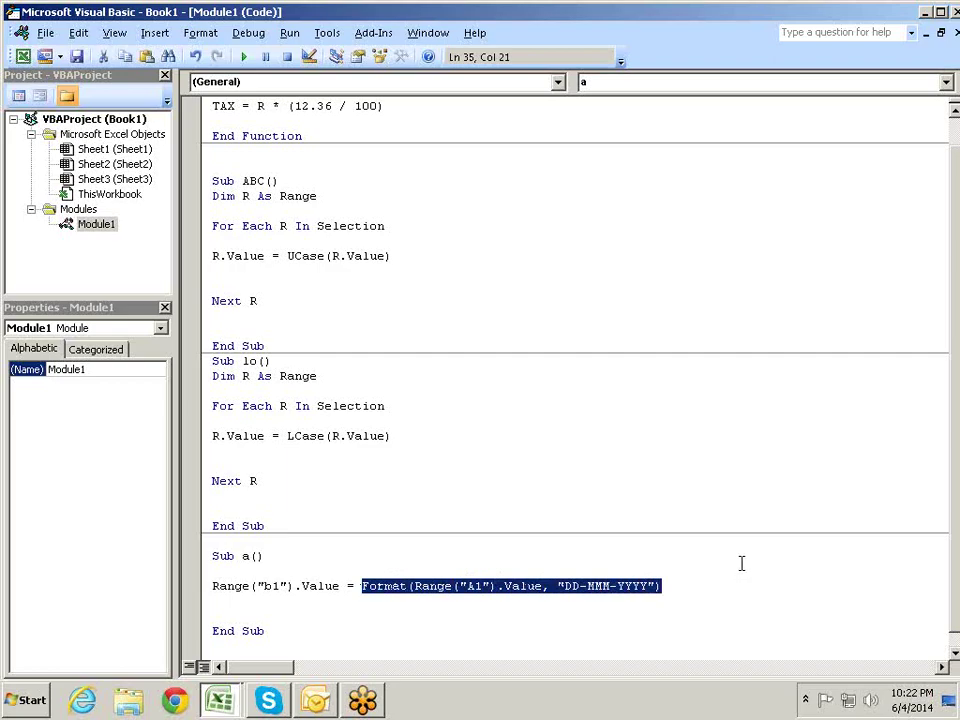
key("Delete")
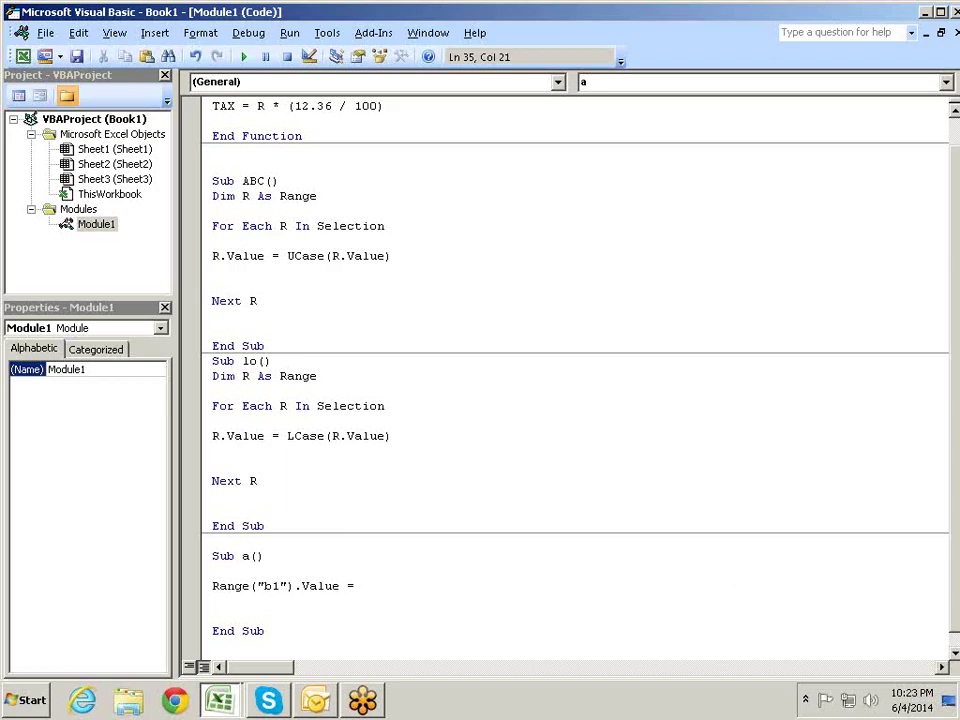
type("MID")
type("(")
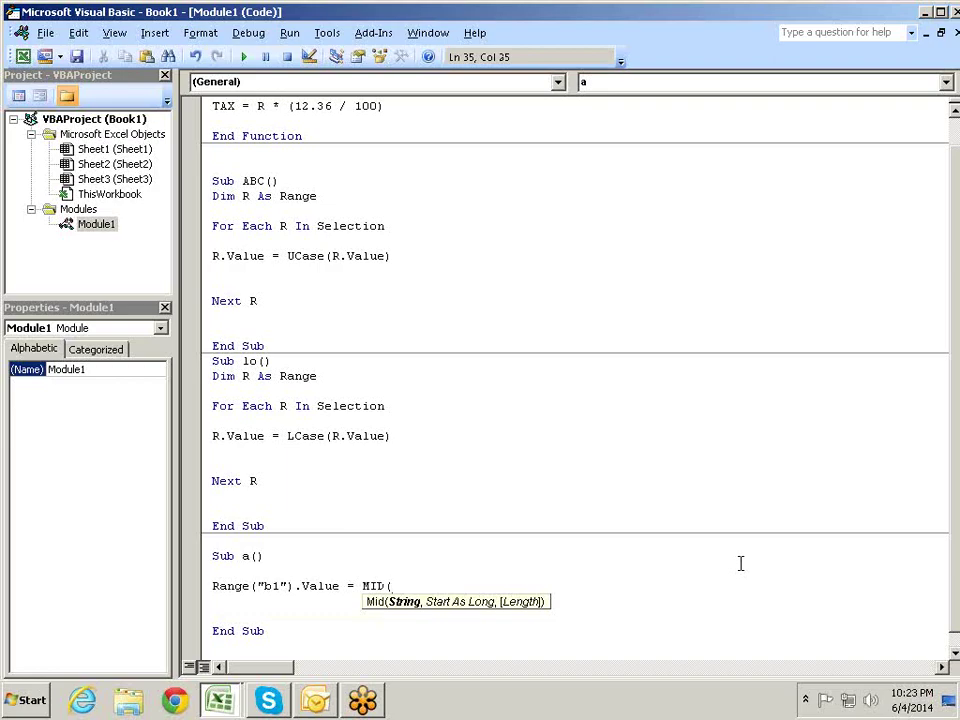
type("RANGE(")
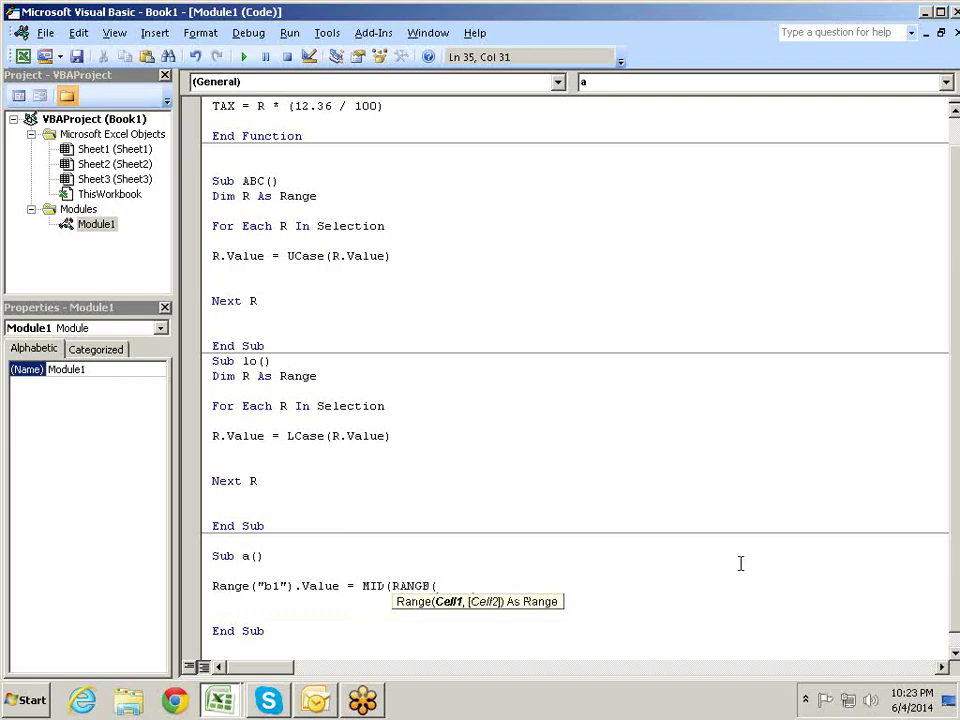
type("\"B1")
key("BackSpace")
key("BackSpace")
type("A1")
type("\").")
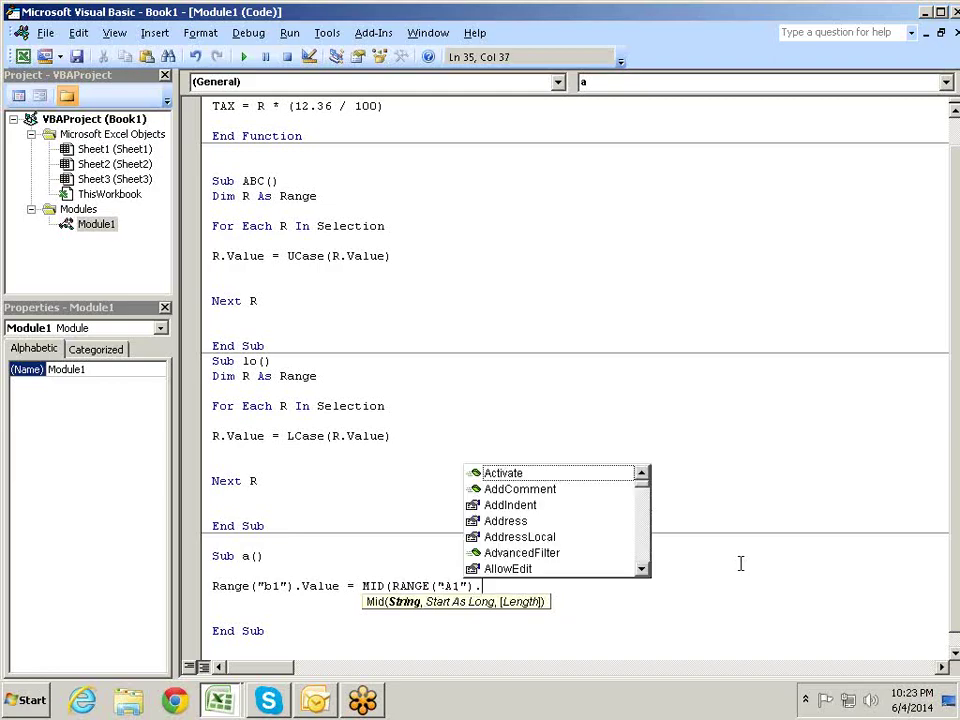
type("VL")
key("Down")
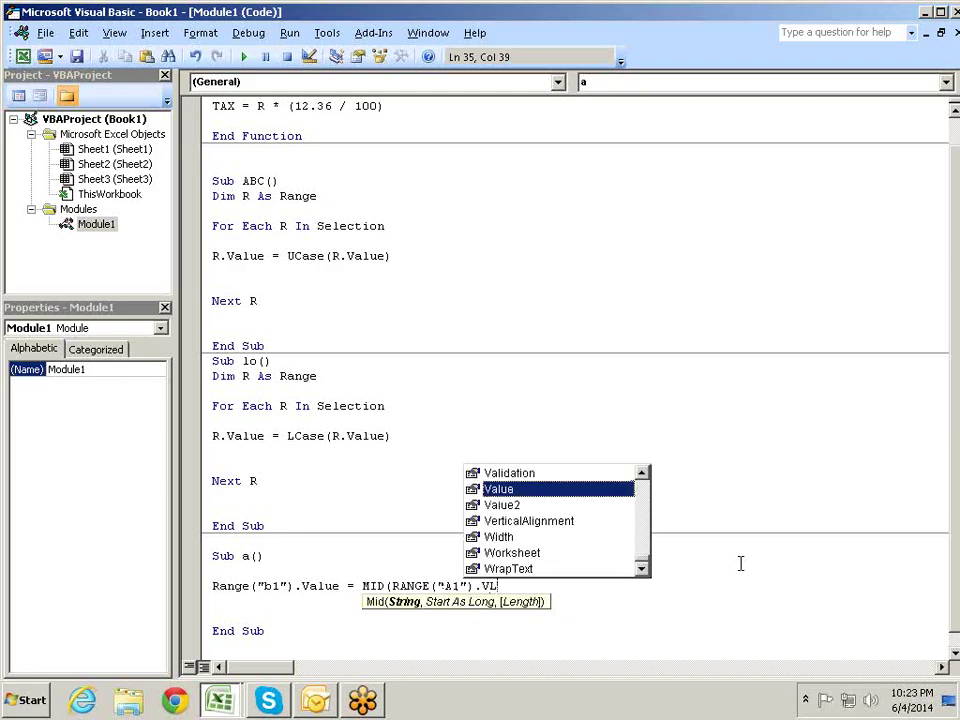
key("Tab")
type(",")
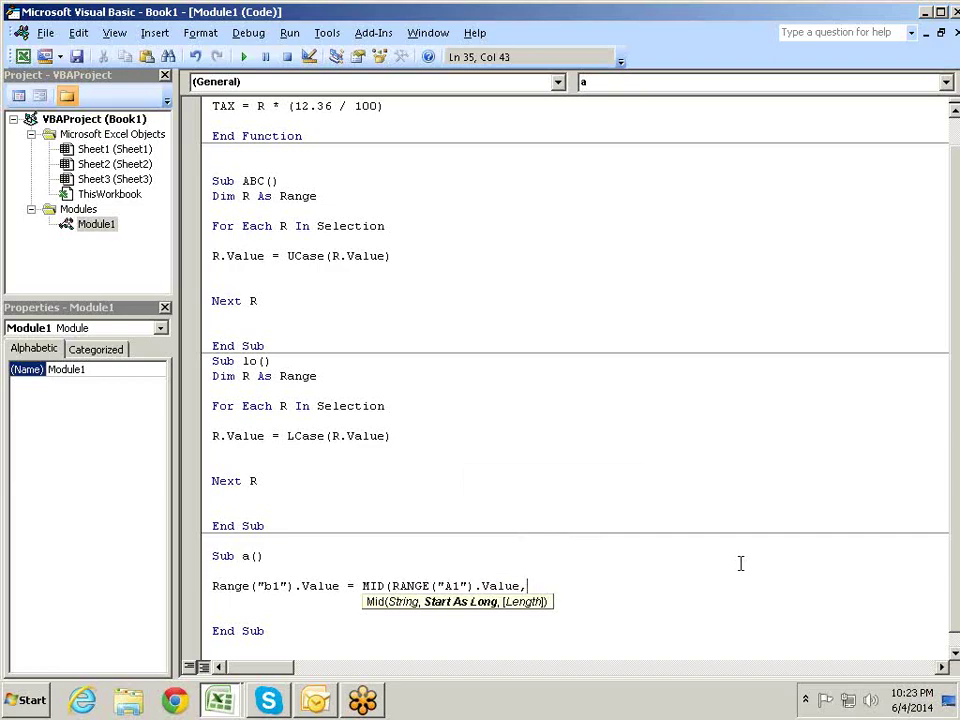
type("1")
type(",")
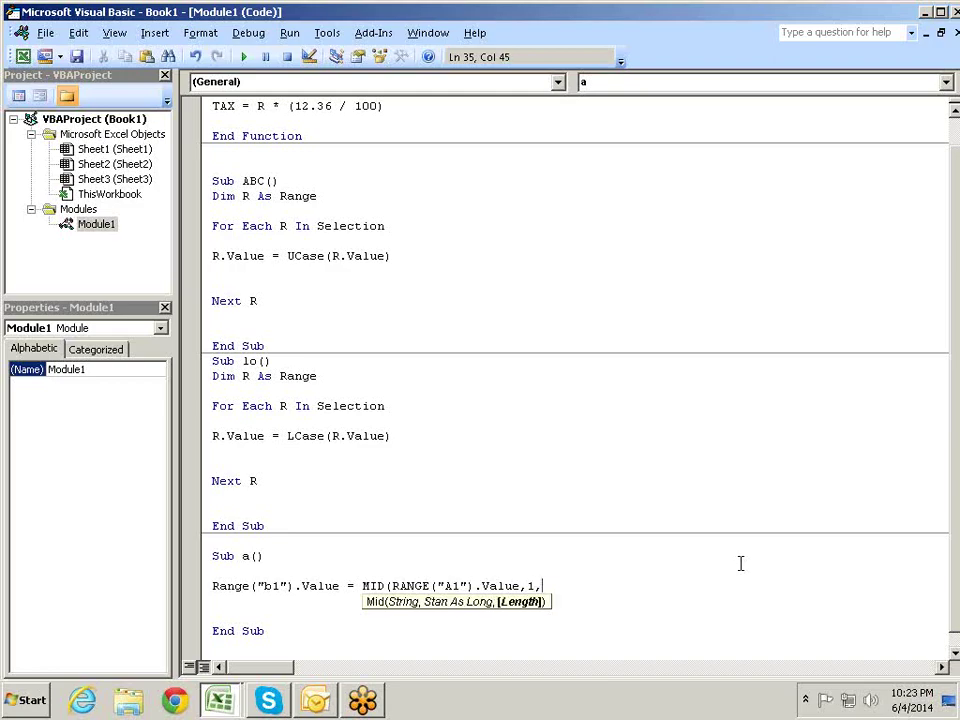
type("4")
type(")")
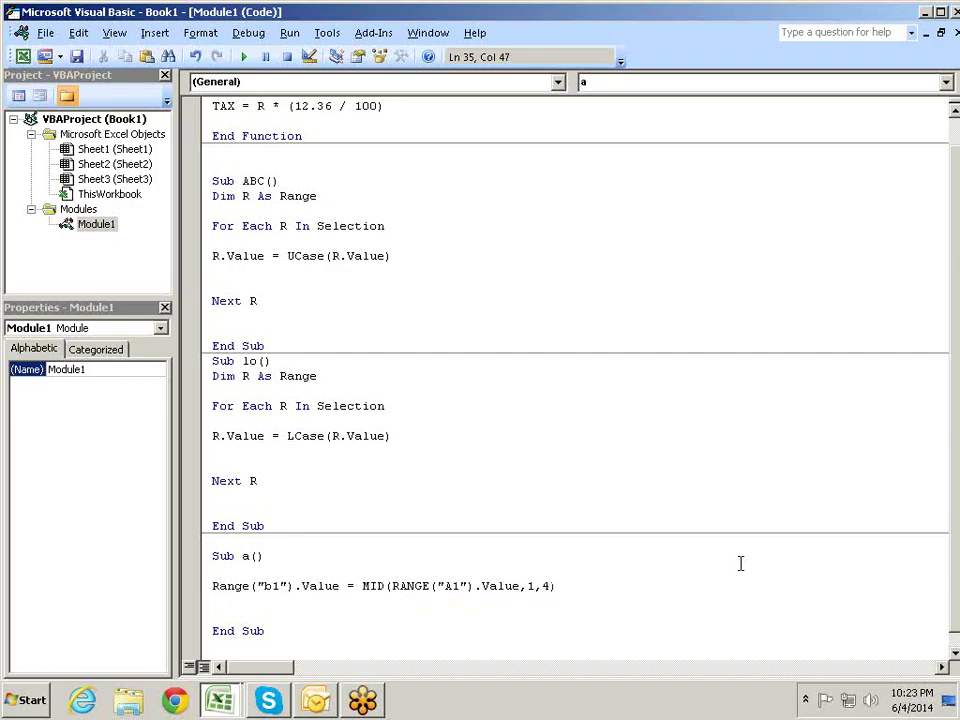
key("Return")
key("alt+F11")
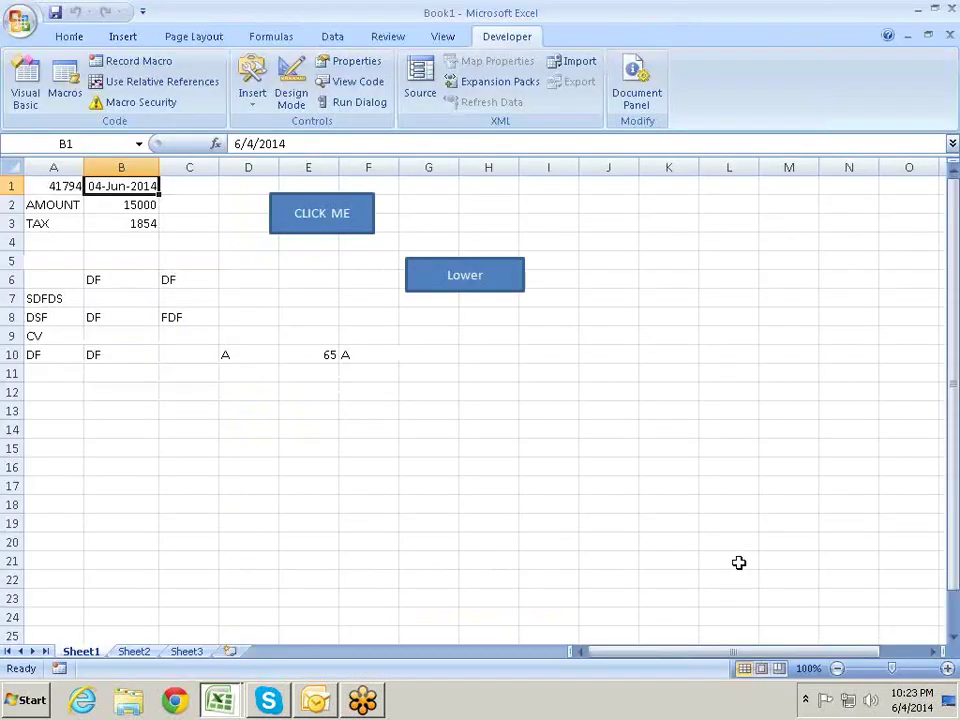
Step: Clear B1 and enter a person's full name in A1
key("Delete")
key("Left")
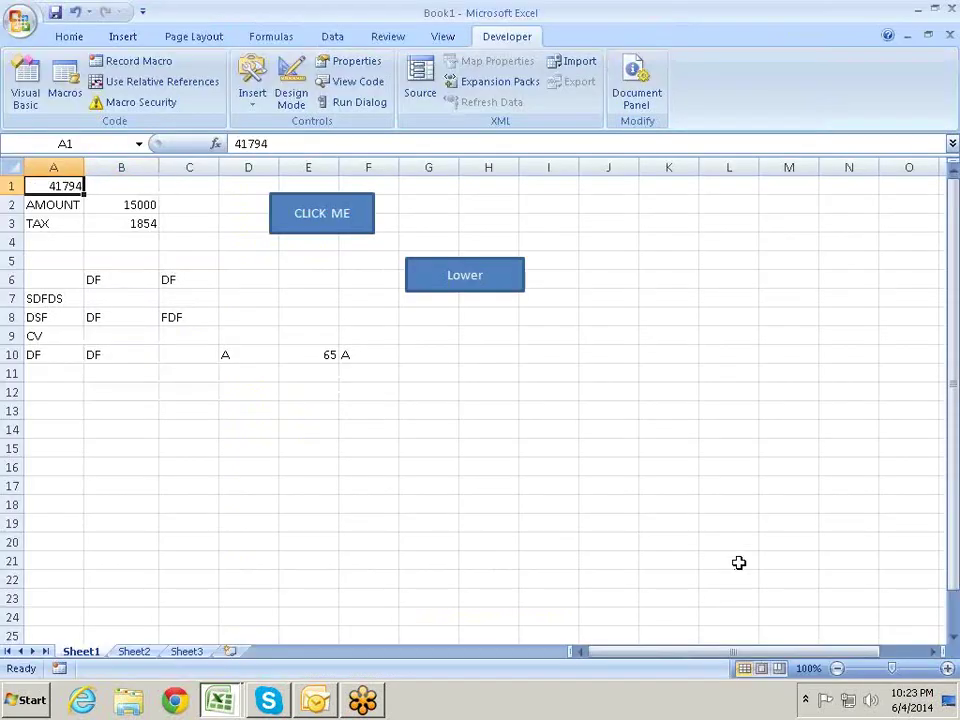
type("sANDEEP Kumar Sing")
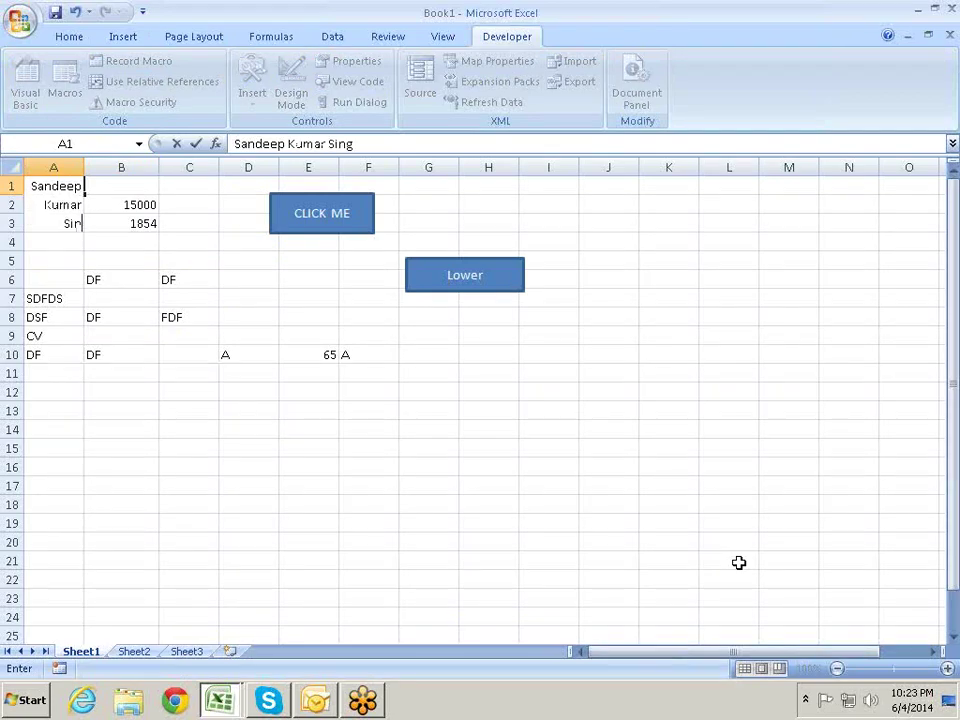
type("h")
key("Return")
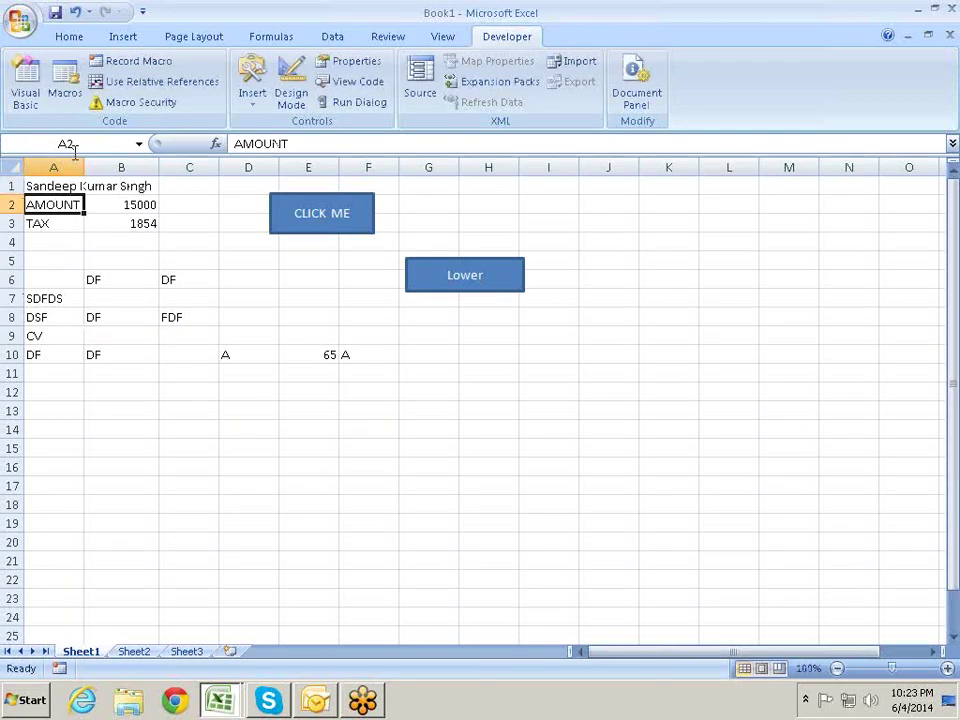
Step: Widen columns A and B to fit the name
left_click_drag(94, 165, 245, 165)
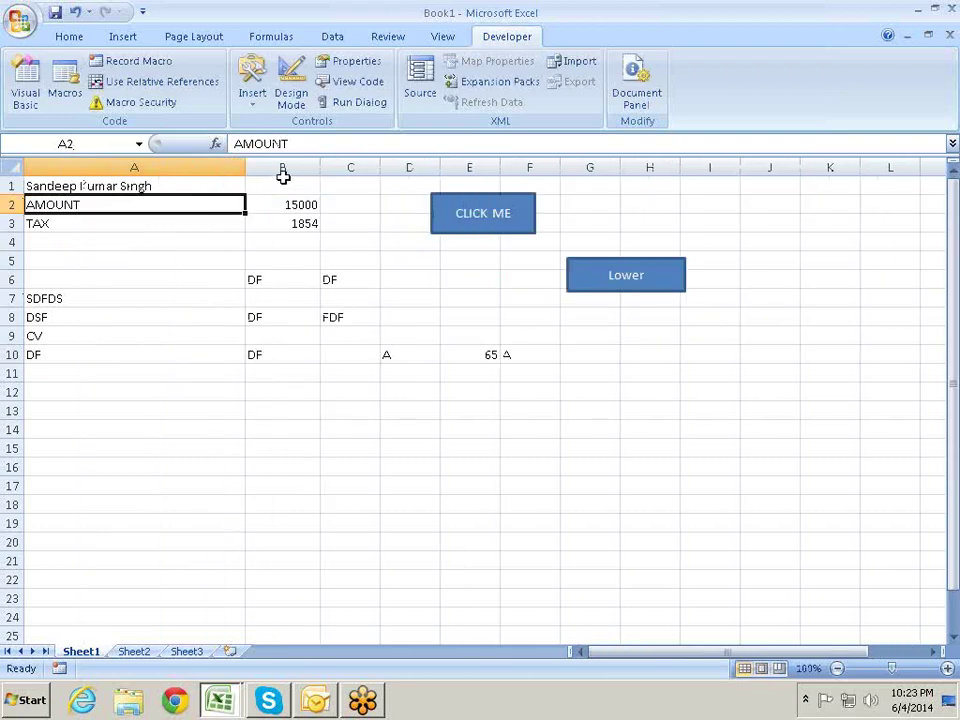
left_click_drag(310, 167, 364, 167)
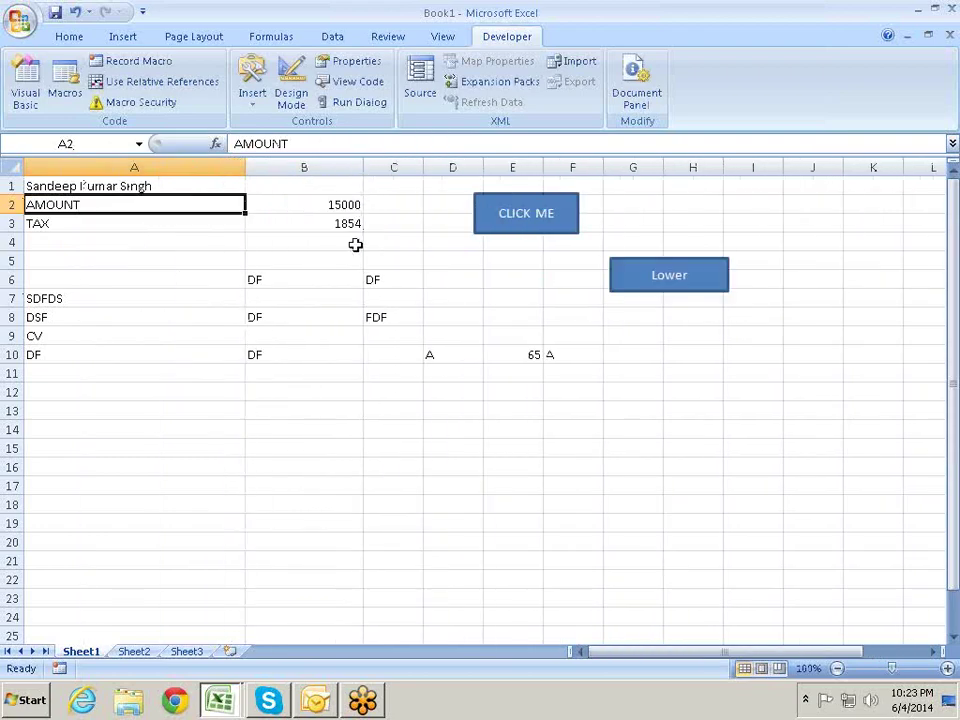
key("alt+F11")
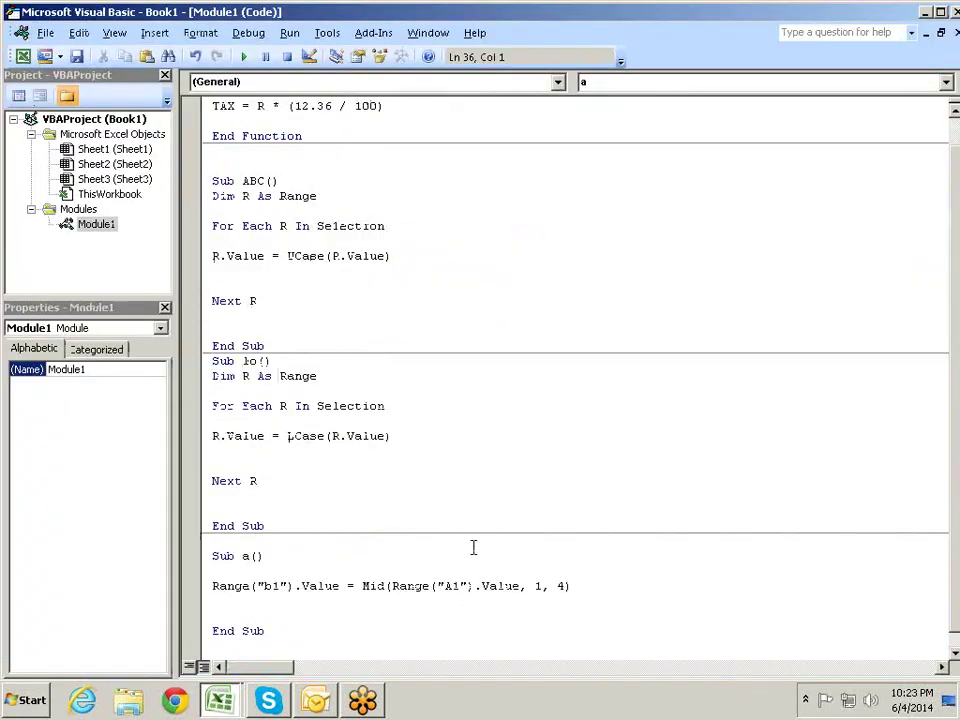
Step: Change the Mid start position from 1 to 8
left_click(543, 590)
key("BackSpace")
type("3")
key("BackSpace")
type("8")
left_click(213, 601)
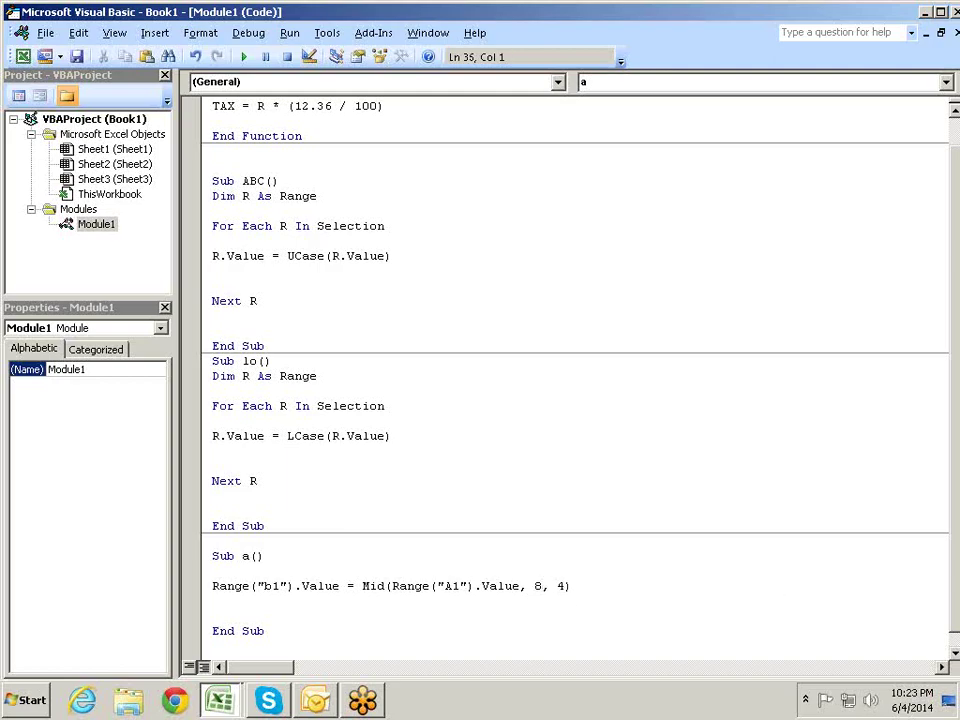
key("alt+F11")
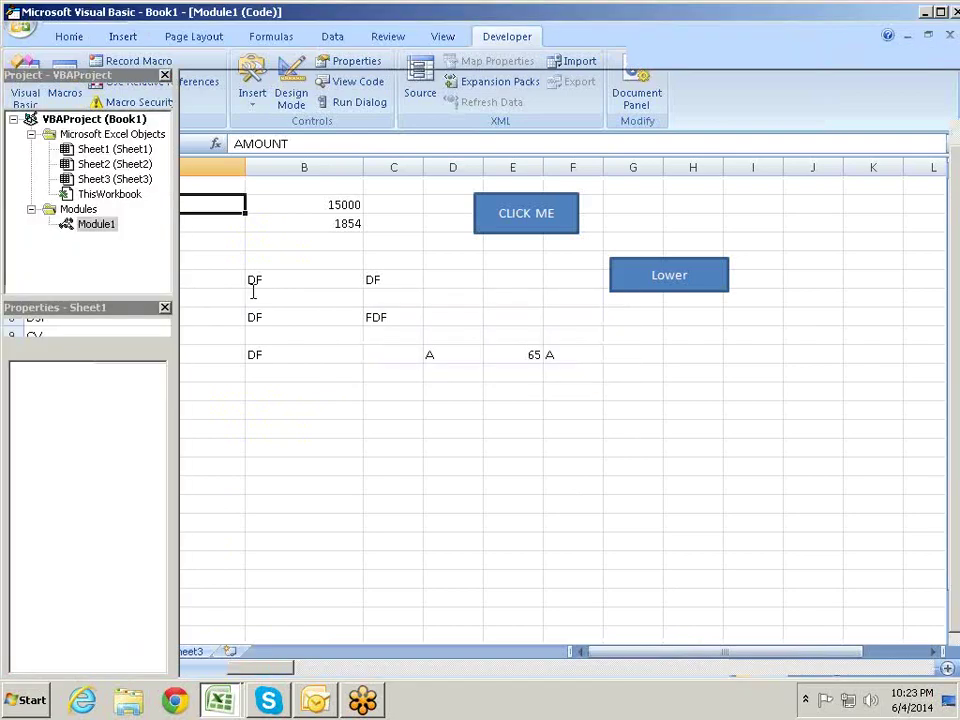
key("alt+F11")
Step: Change the Mid length argument from 4 to 5
left_click(567, 588)
key("BackSpace")
type("5")
key("Down")
key("alt+F11")
Step: Run macro a and check the extracted text in B1
right_click(754, 630)
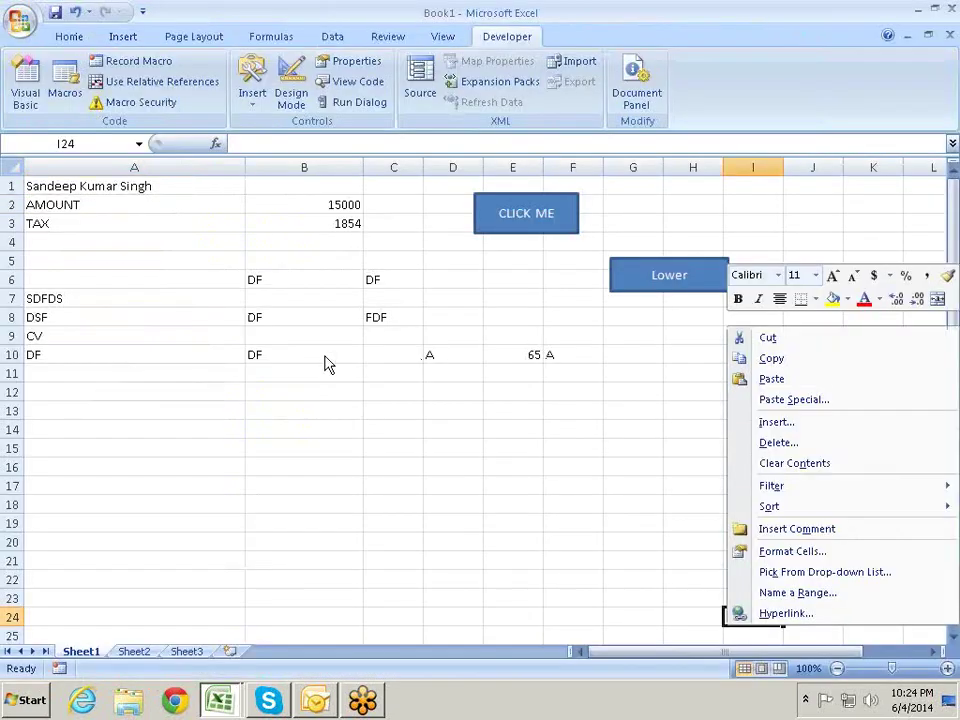
key("Escape")
type("lpm")
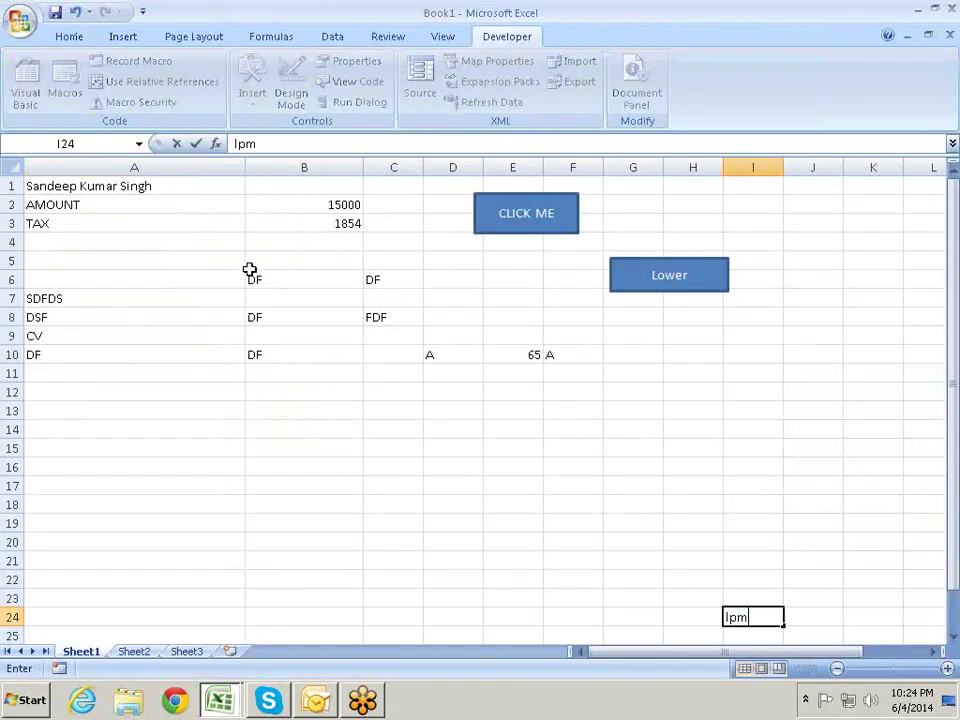
key("Escape")
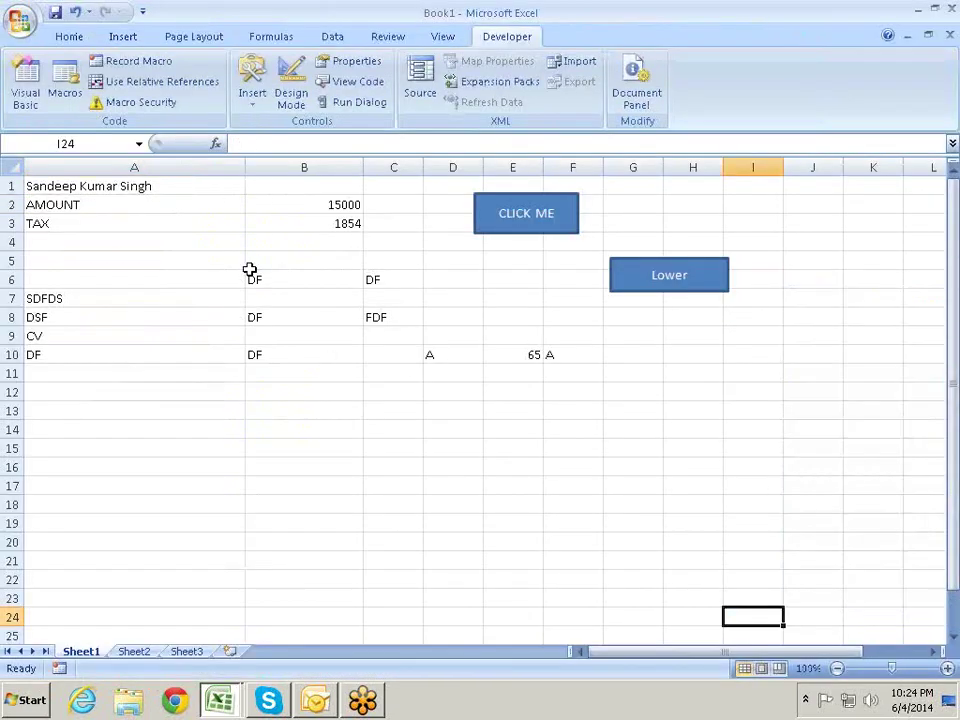
key("alt+F8")
key("Return")
key("Up")
key("Up")
key("Up")
key("Up")
key("Up")
key("Up")
key("Up")
key("Up")
key("Left")
key("Left")
key("Left")
key("Left")
key("Up")
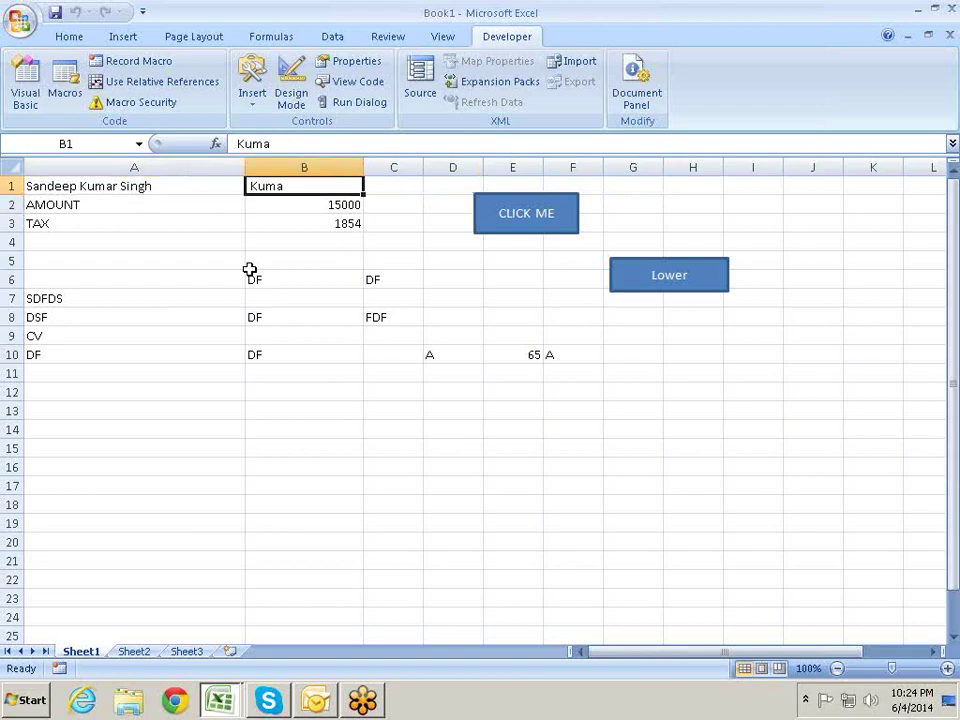
key("alt+F11")
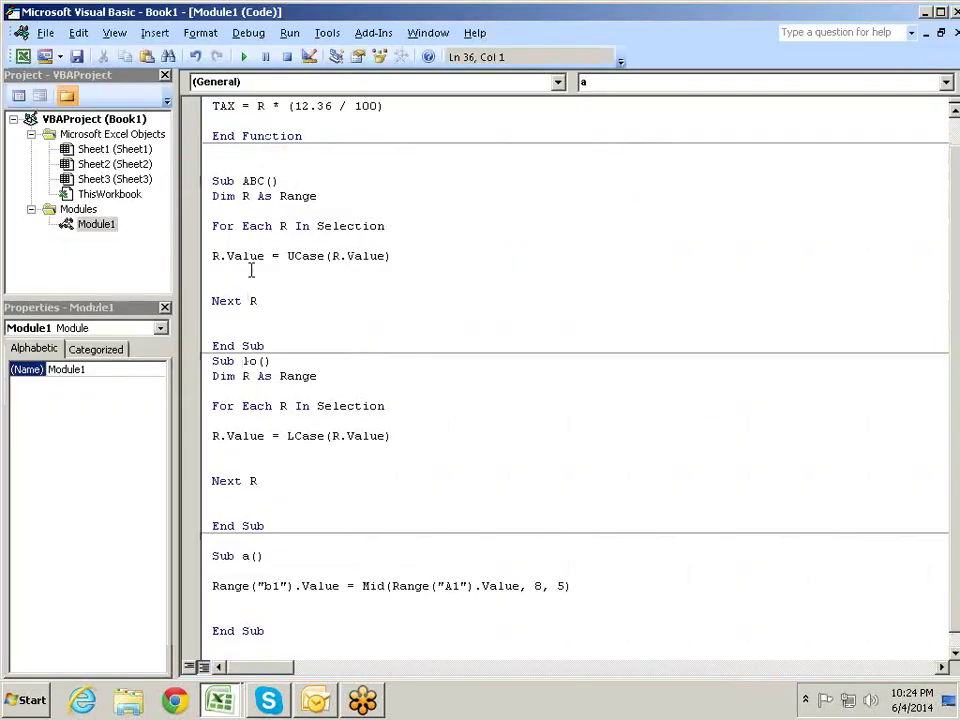
Step: Change the Mid start position to 9 and rerun macro a to get the middle name
left_click(536, 586)
key("Delete")
type("9")
key("alt+F11")
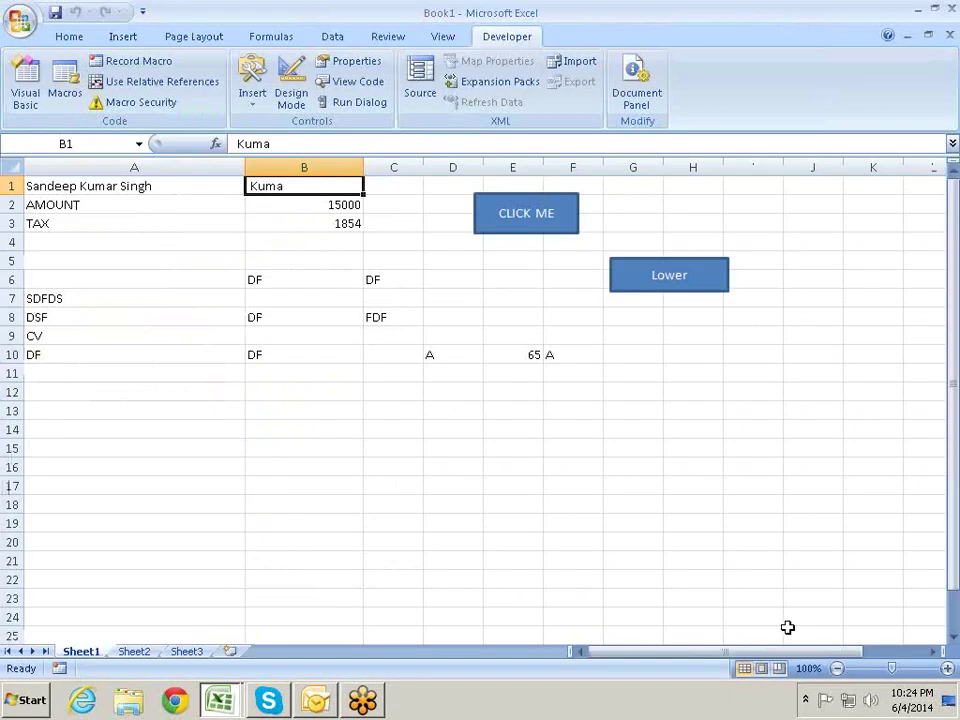
key("alt+F8")
key("Return")
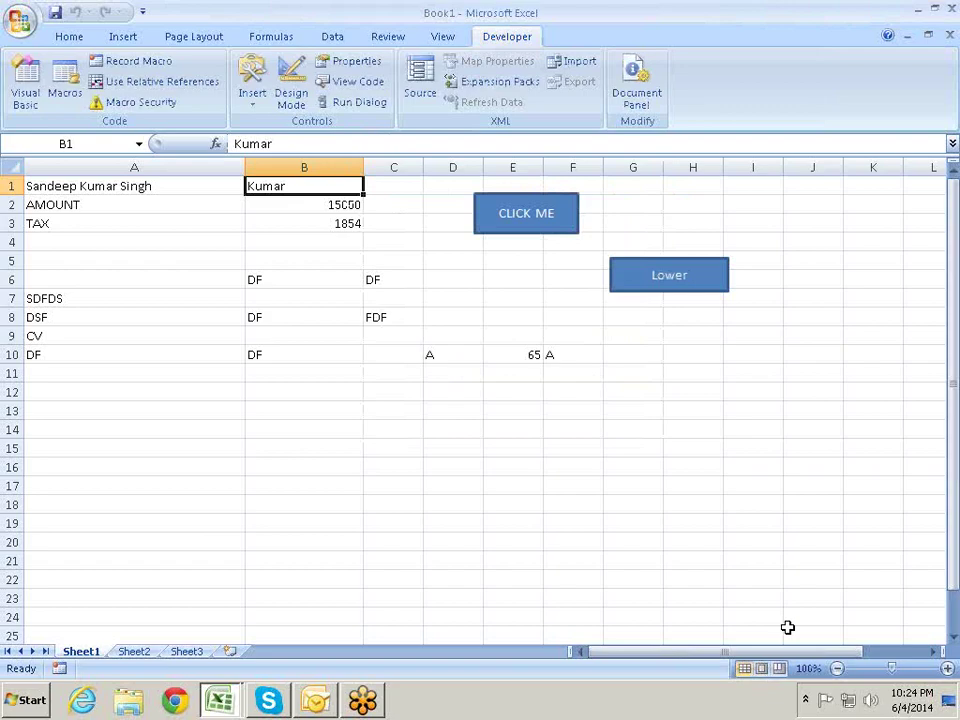
key("alt+F11")
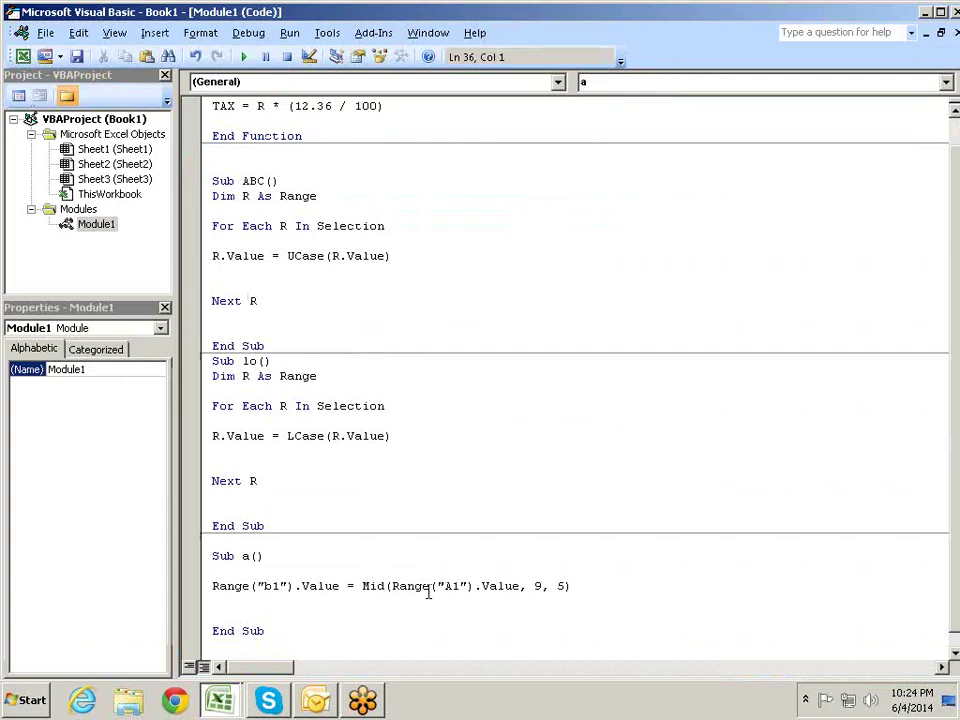
left_click(581, 594)
Step: Replace the Mid expression with Left(Range("A1").Value, 7)
left_click(363, 587, "shift")
type("Left")
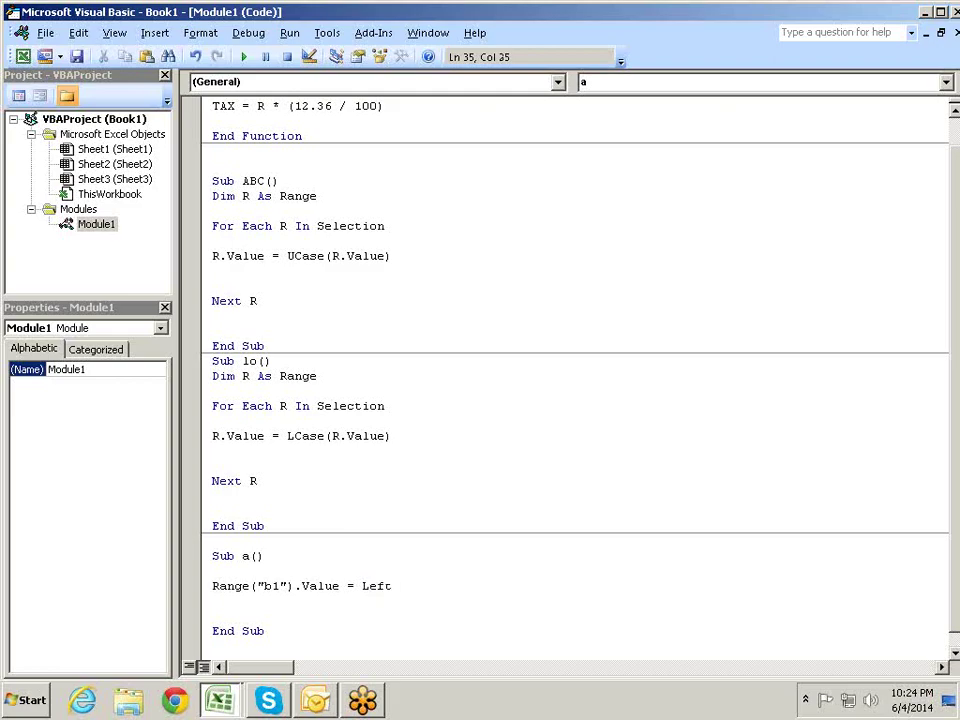
type("(")
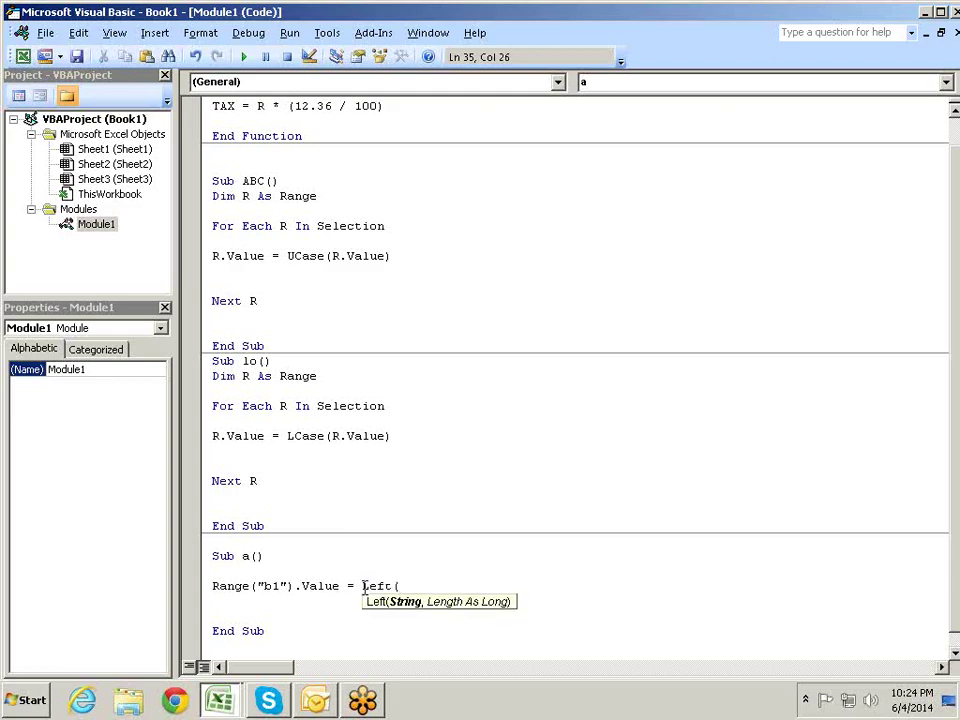
left_click_drag(340, 586, 212, 586)
key("ctrl+c")
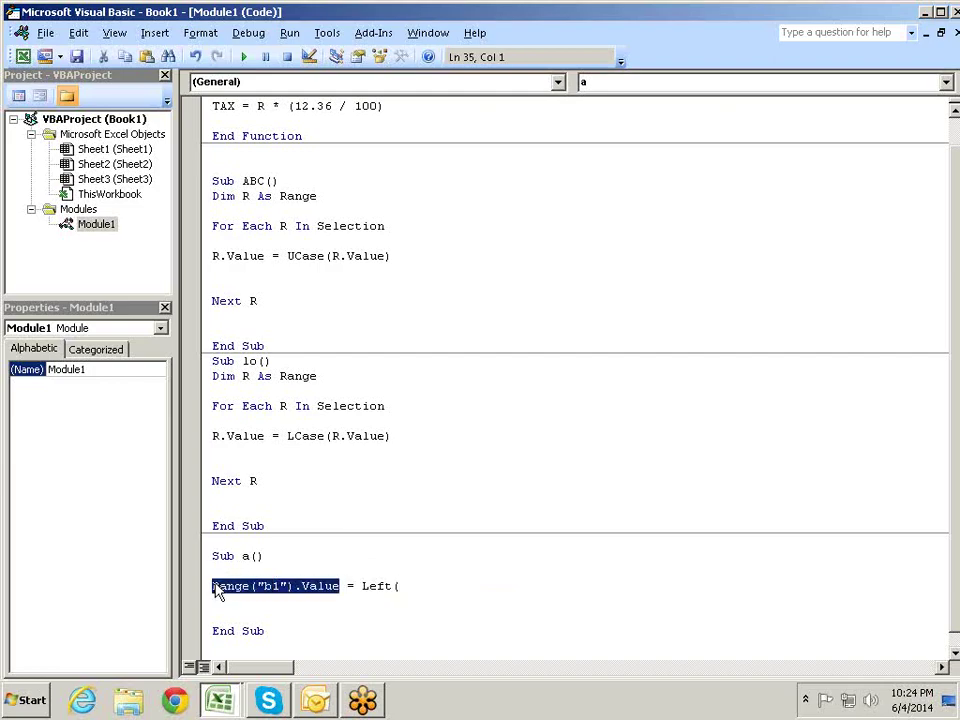
left_click(421, 583)
key("ctrl+v")
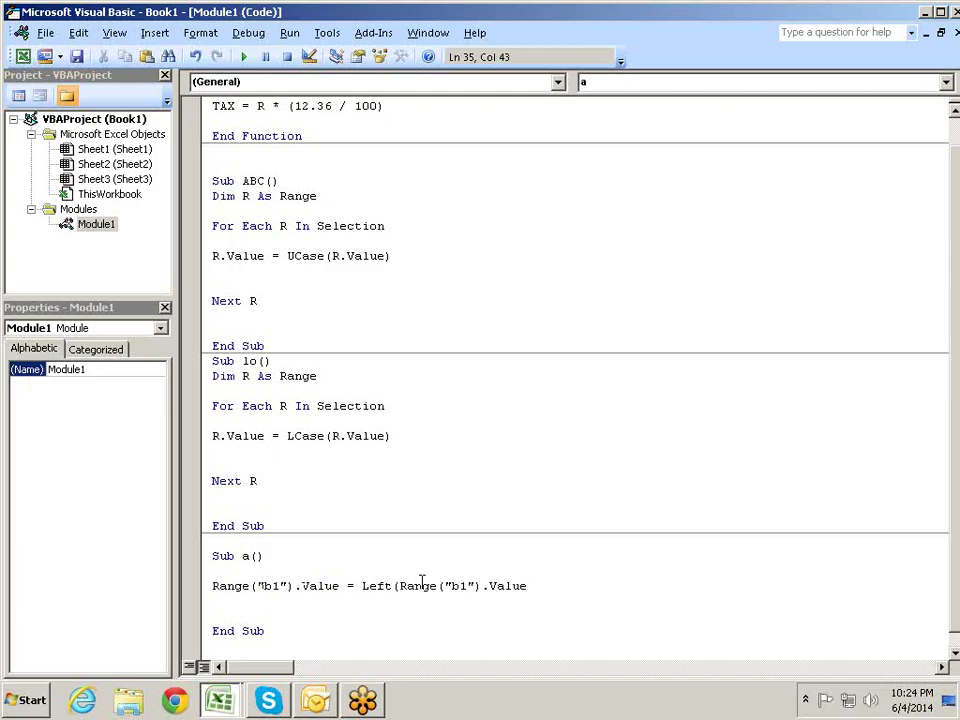
left_click(455, 586)
type("A")
key("End")
left_click(556, 622)
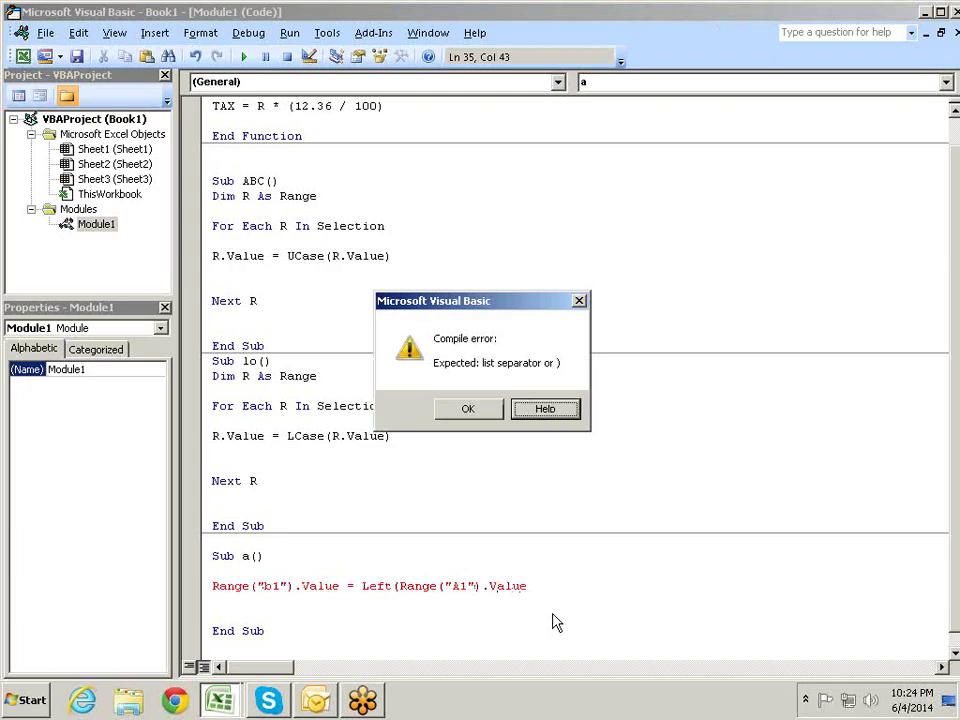
key("Escape")
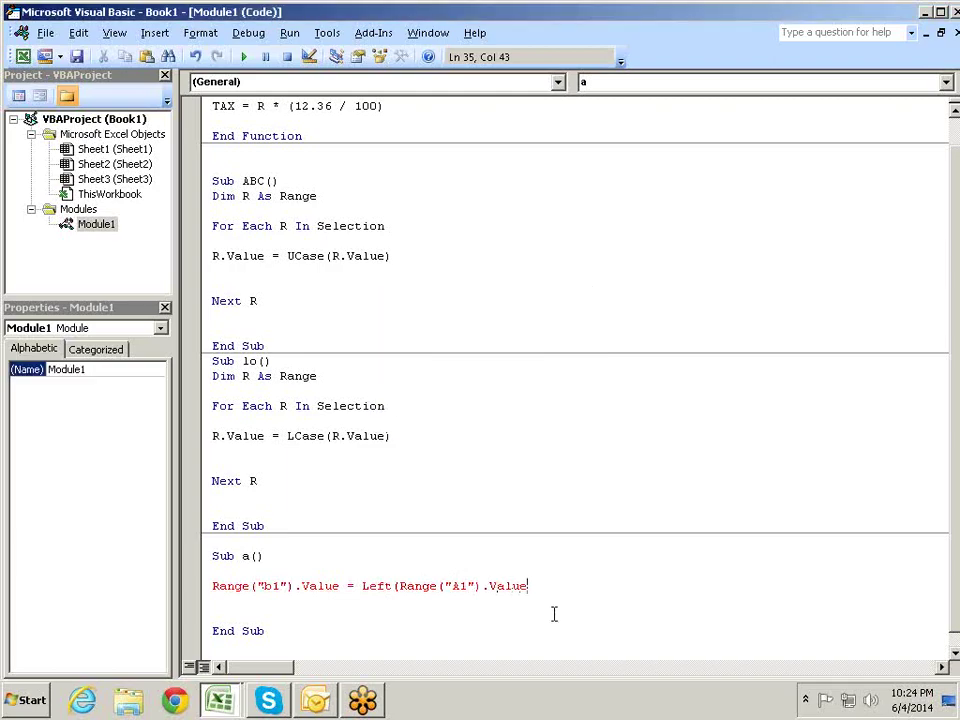
type(",")
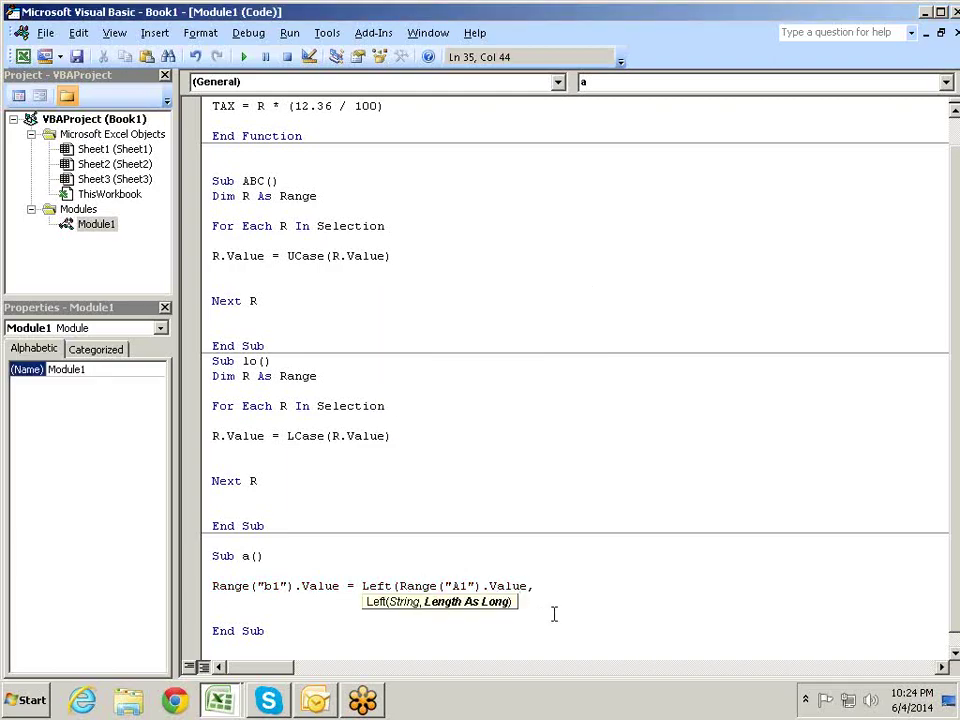
type(")")
key("Return")
key("BackSpace")
Step: Run macro a so B1 shows the first name
key("alt+F11")
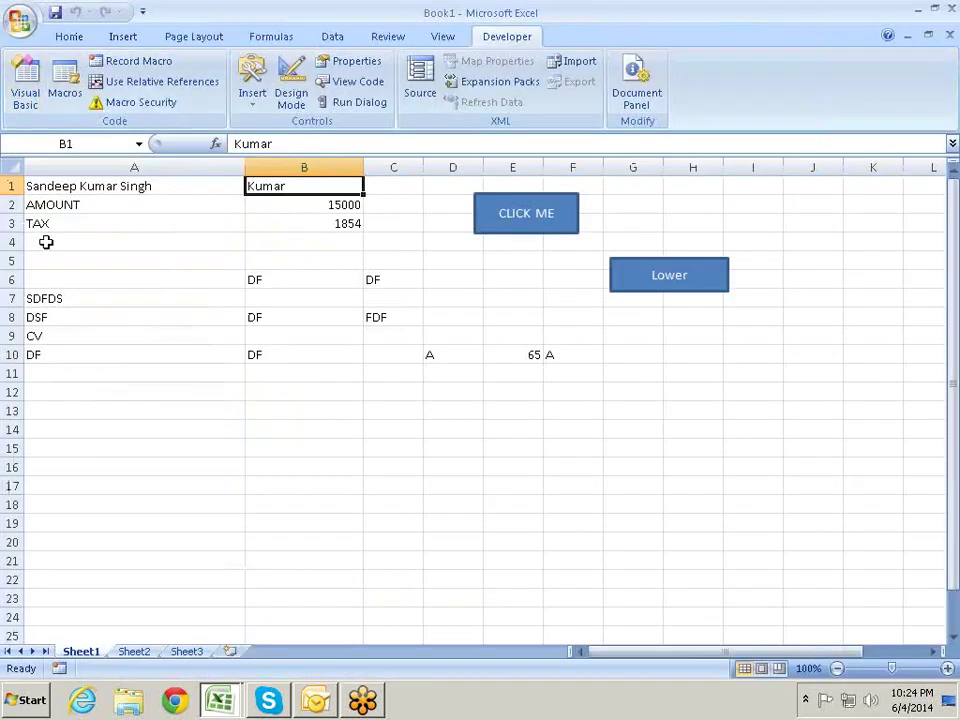
key("alt+F8")
key("Return")
key("alt+Tab")
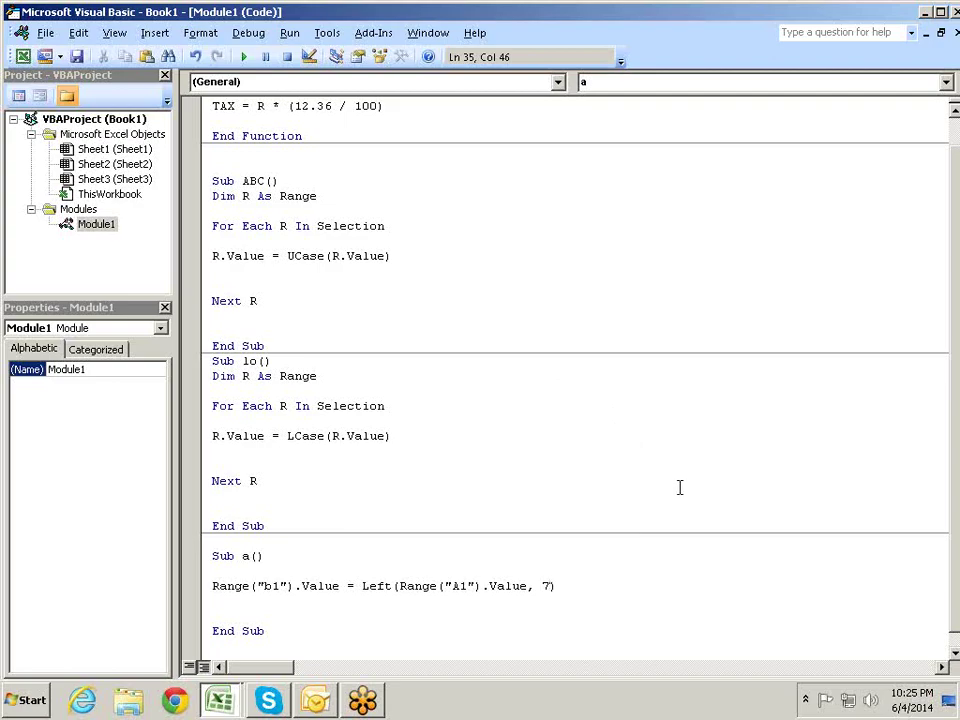
Step: Start replacing Left's length 7 with instr(" and open Chrome to look up InStr
key("BackSpace")
type("in")
type("str ")
type("(")
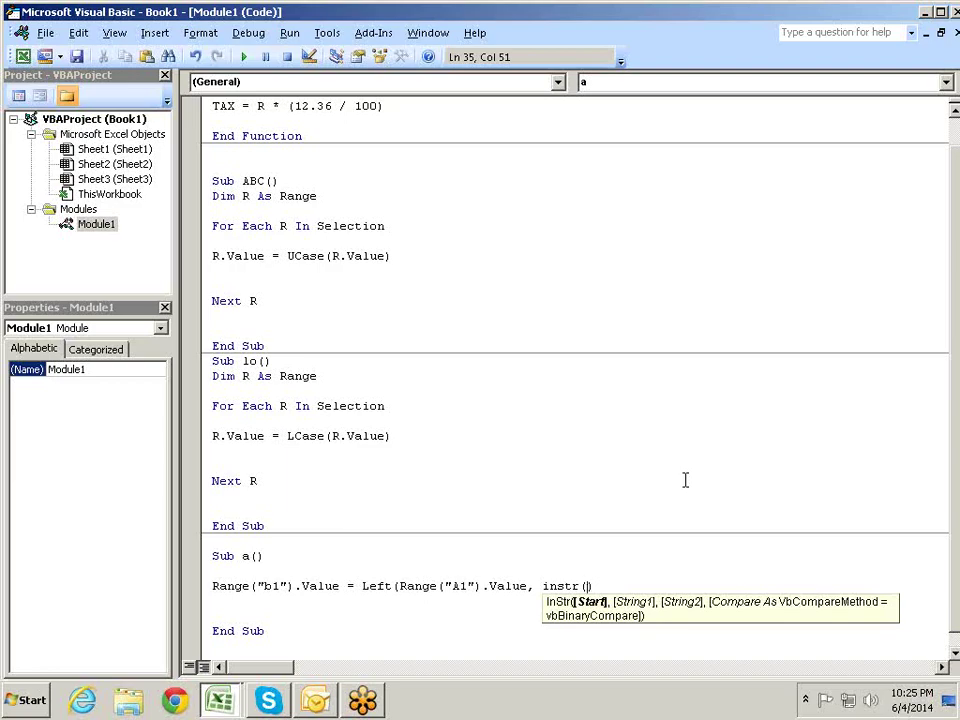
type("\"")
key("alt+F11")
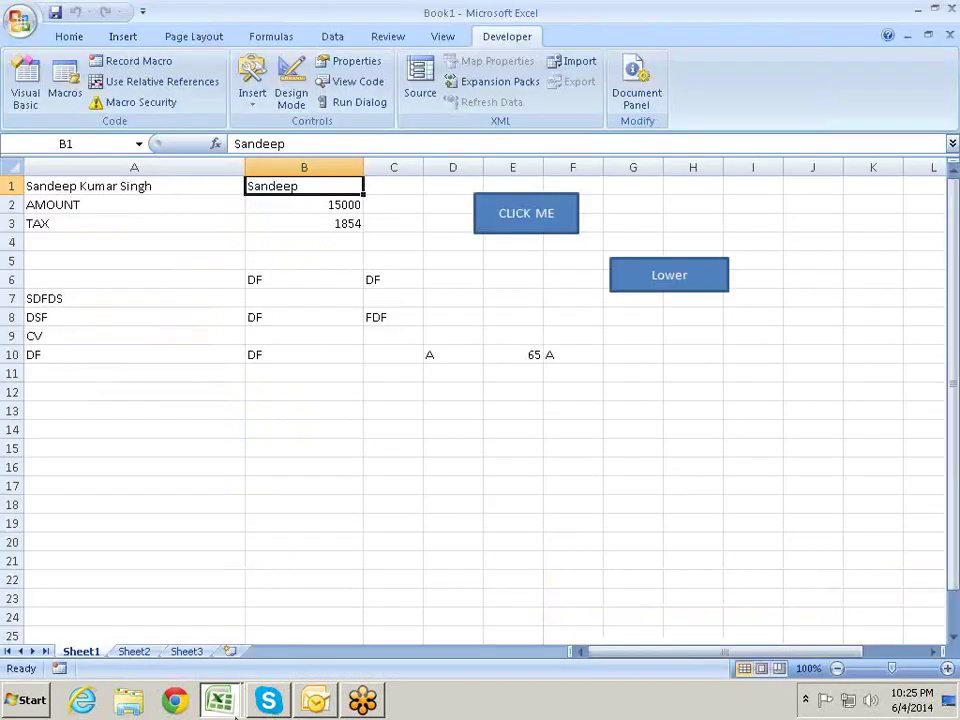
left_click(185, 700)
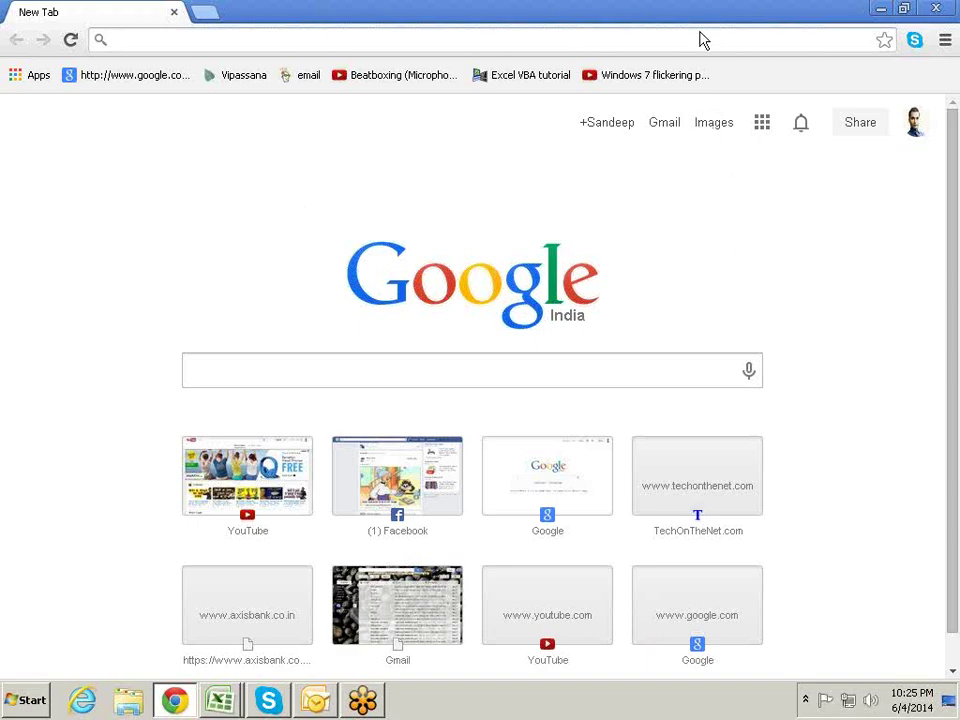
Step: Bring the Microsoft Visual Basic - Book1 editor window back to the front
key("alt+Tab")
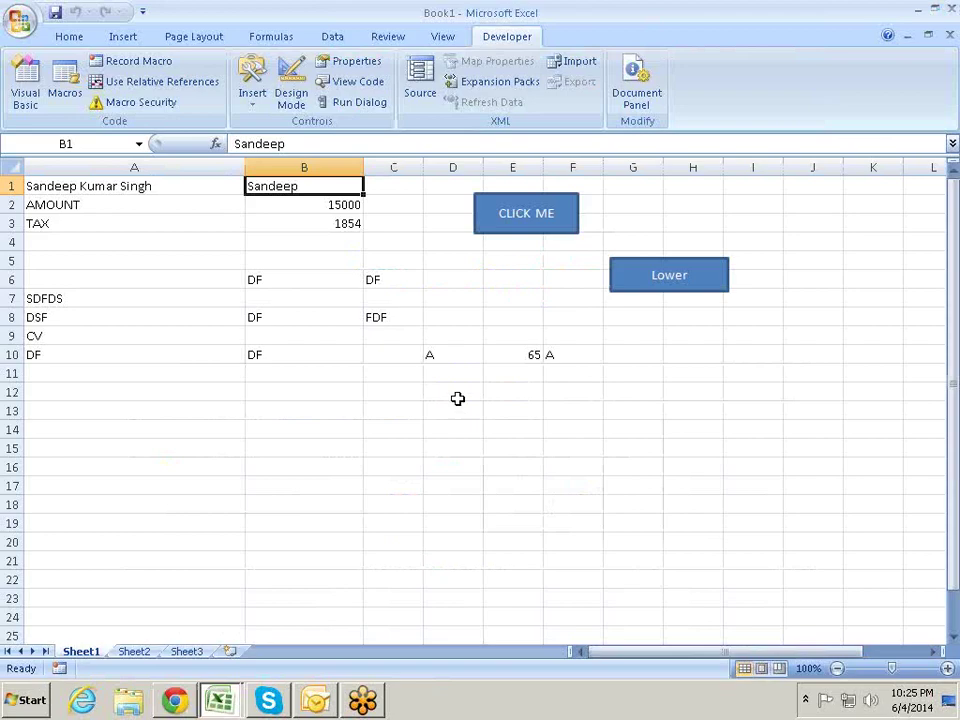
key("alt+Tab")
key("alt+Tab")
left_click(172, 699)
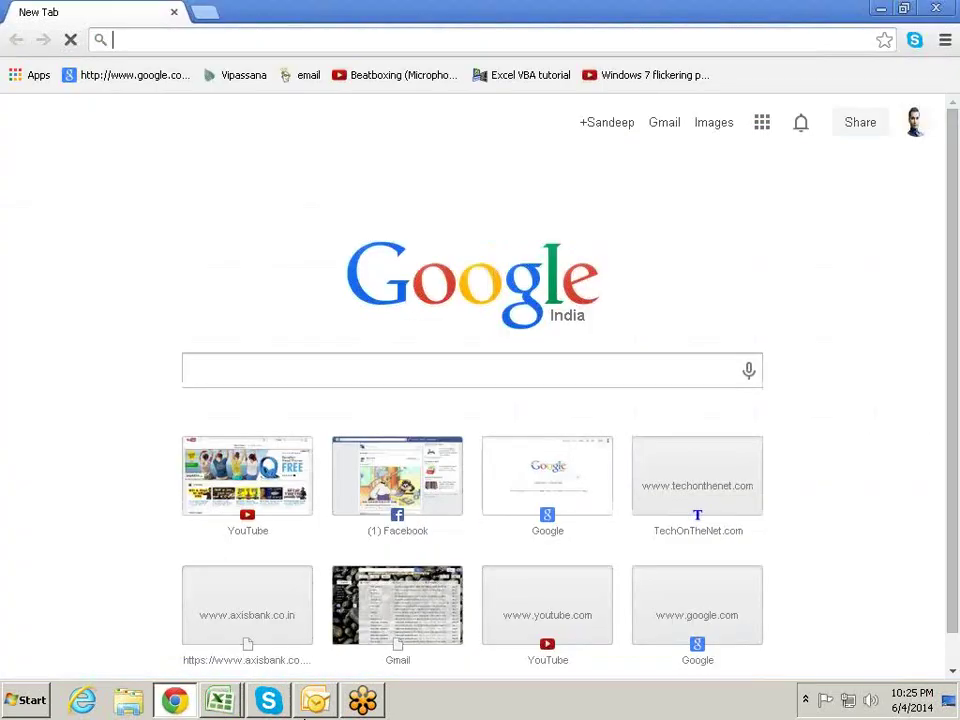
mouse_move(220, 706)
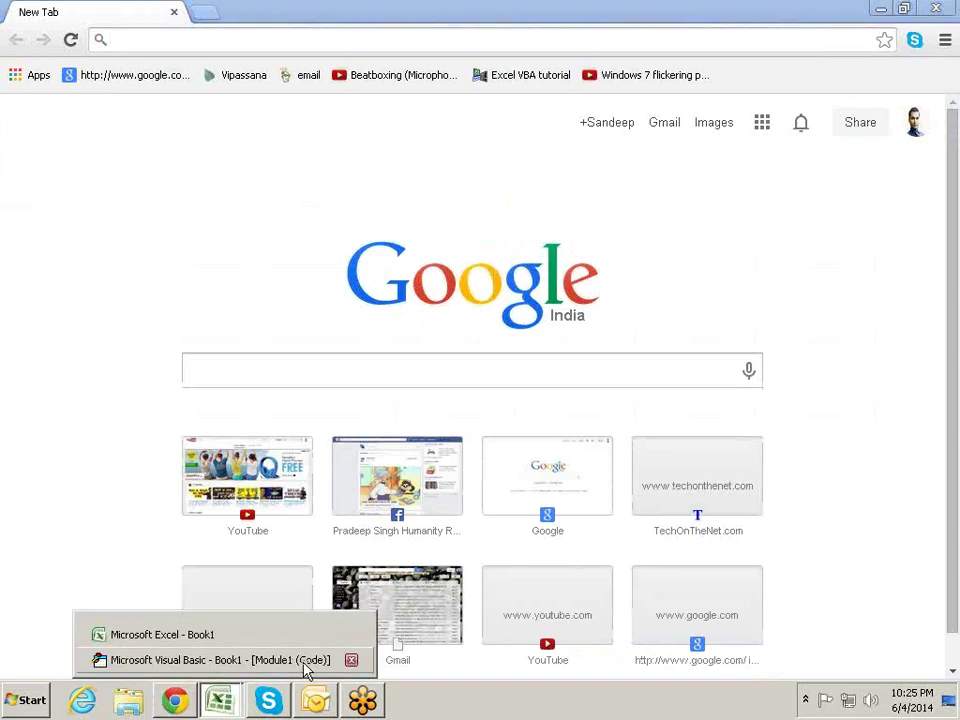
left_click(306, 671)
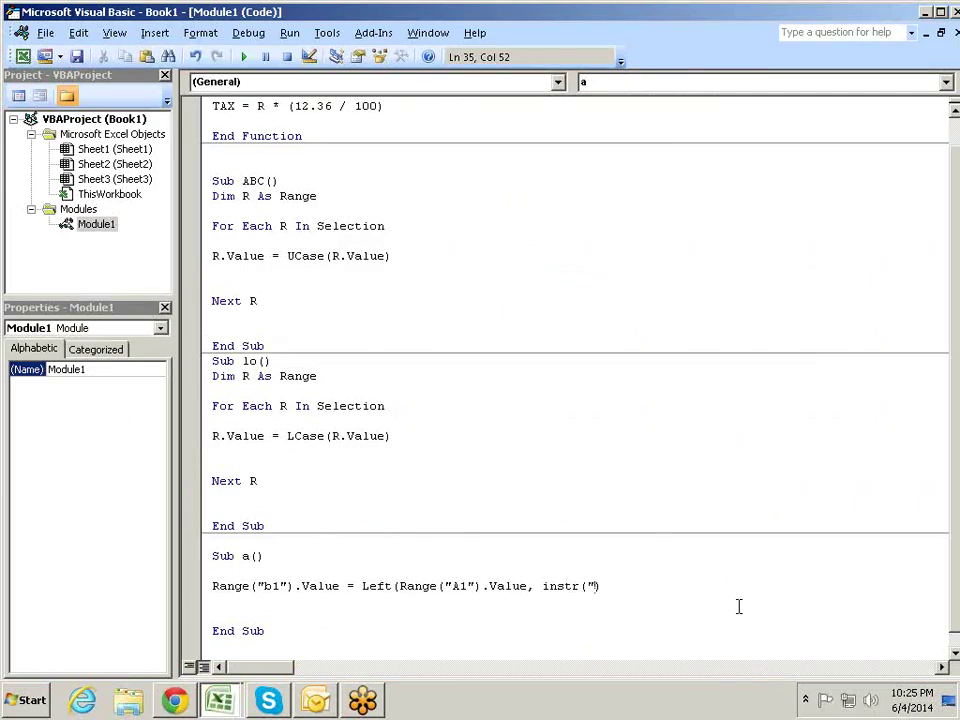
Step: Complete the line as Left(Range("A1").Value, InStr(Range("A1").Value, " ")), fixing the compile error
key("BackSpace")
left_click_drag(527, 586, 398, 598)
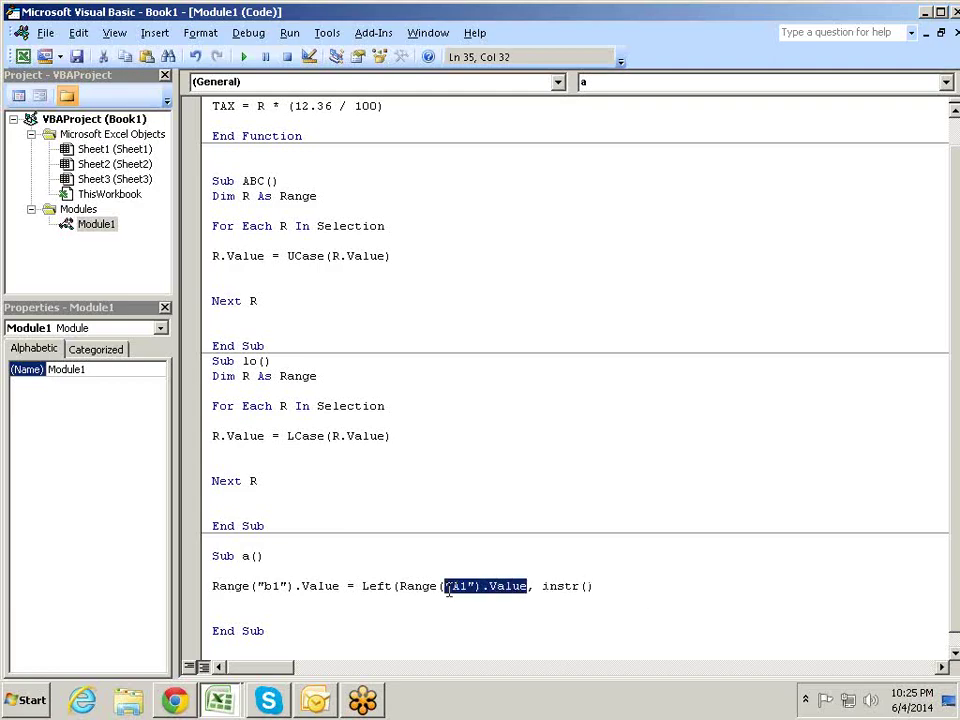
left_click(588, 586)
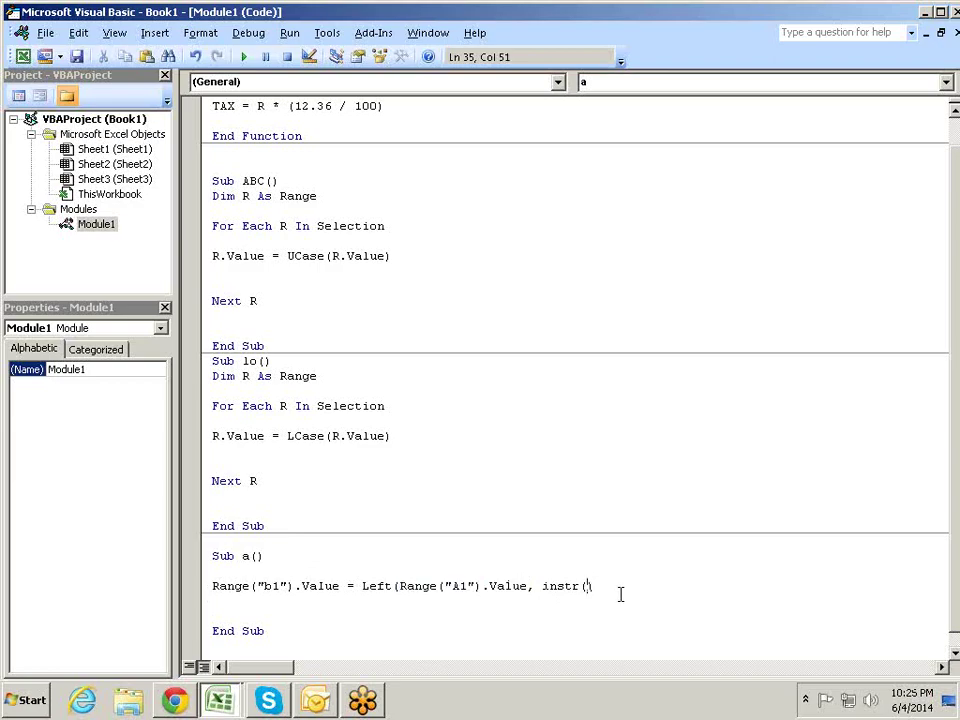
type("Range(\"A1\").Value")
type(",")
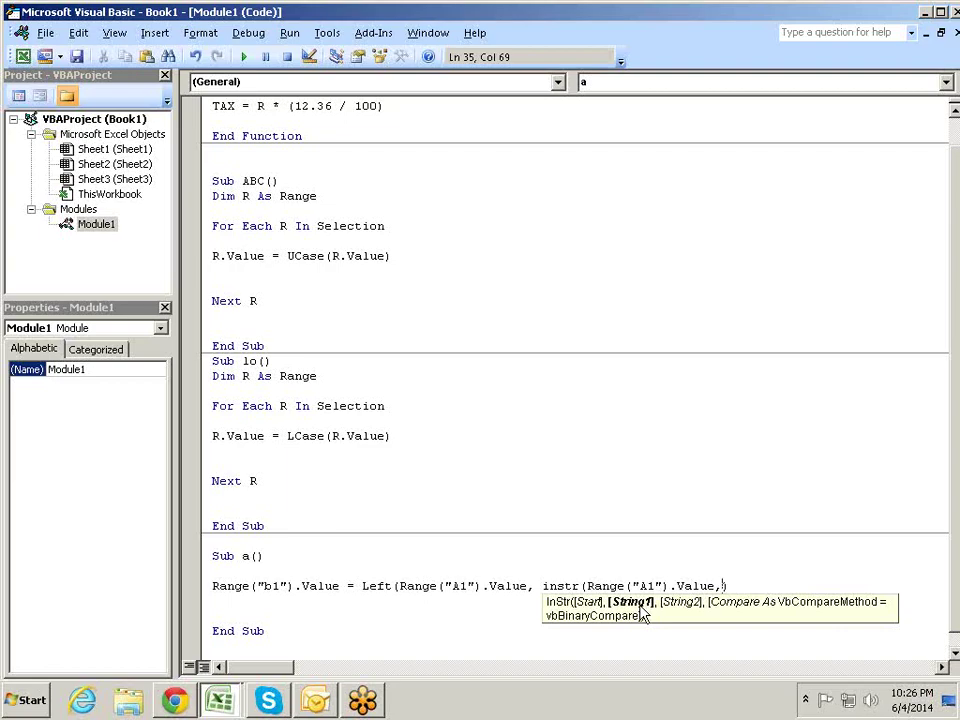
type("\" \"")
left_click(641, 604)
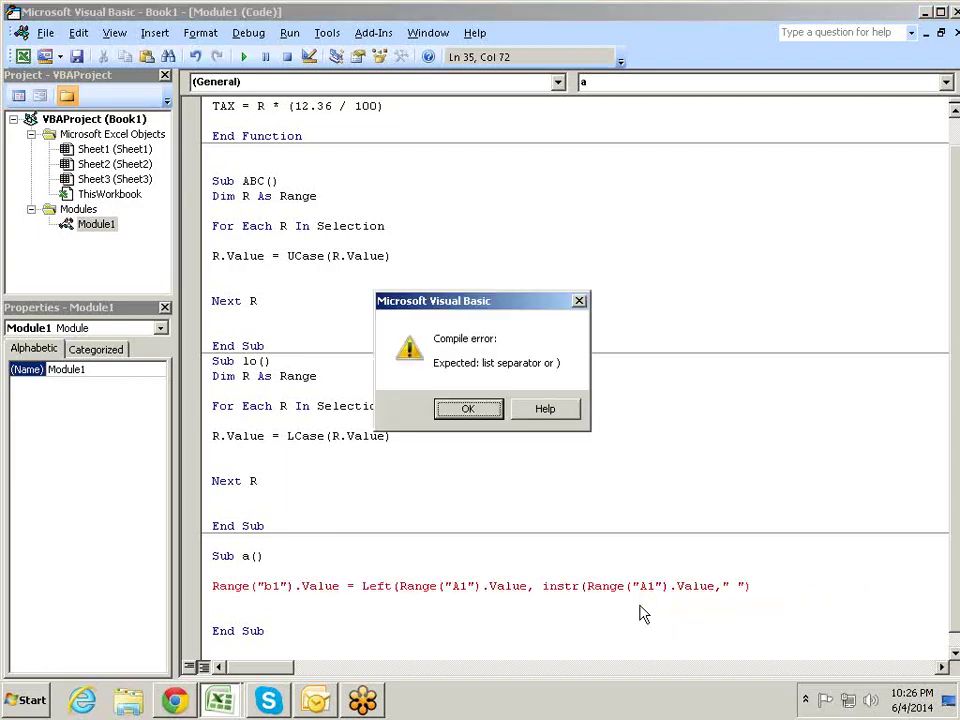
key("Return")
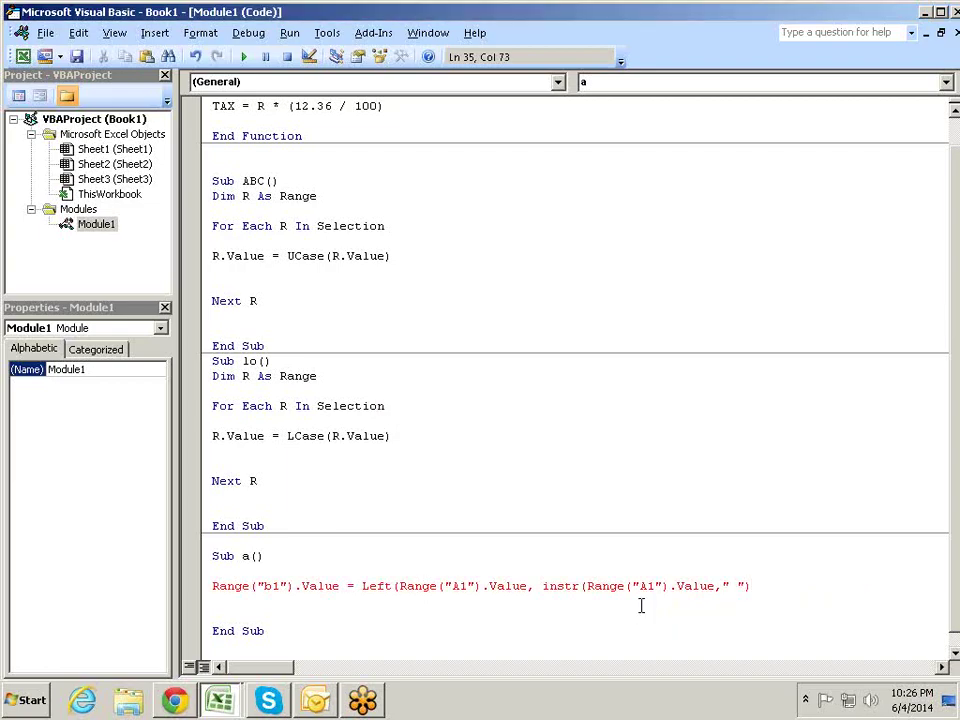
key("Left")
key("Left")
key("Left")
key("Left")
key("Left")
key("Left")
key("Right")
key("Right")
key("Right")
key("Right")
type(")")
key("Return")
Step: Run macro a so B1 shows only the first name, then review the InStr line
key("alt+Tab")
key("alt+Tab")
key("alt+Tab")
key("alt+Tab")
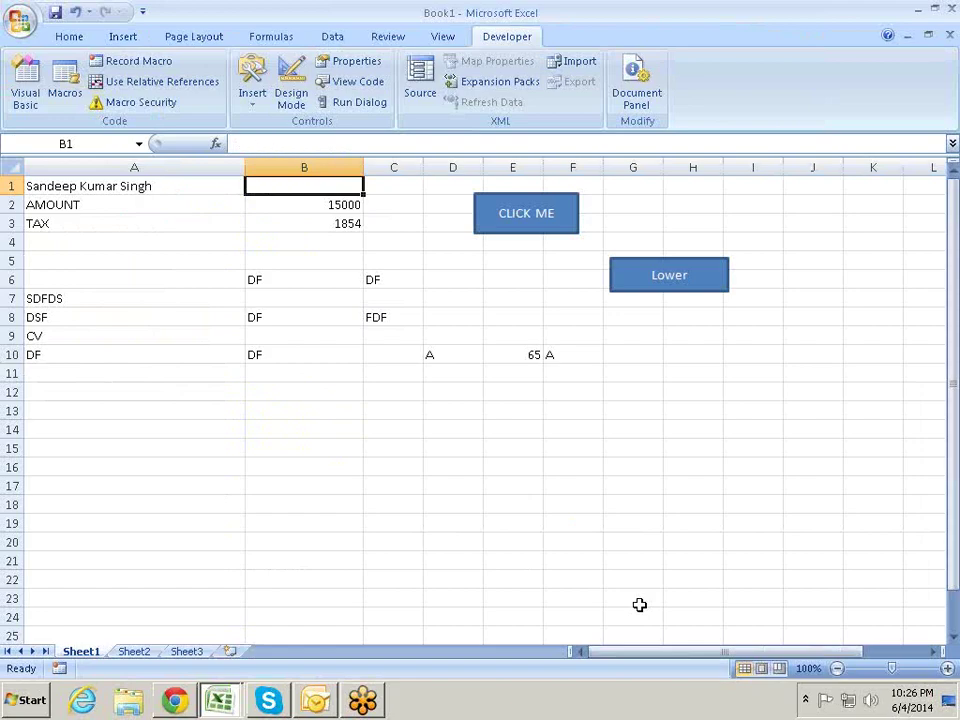
key("alt+F8")
key("Return")
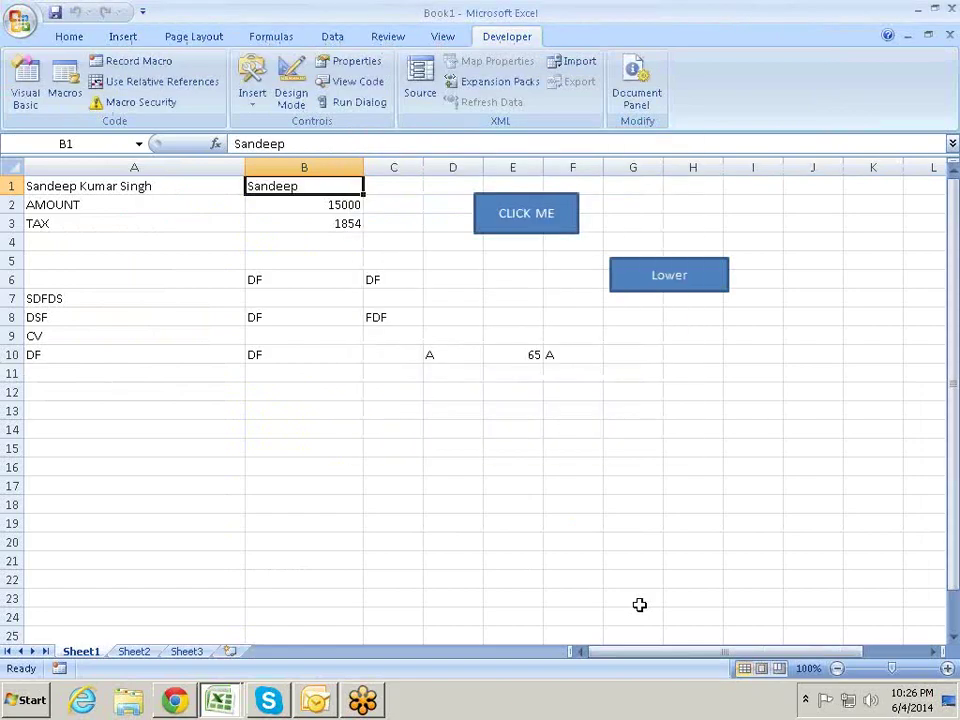
key("alt+F11")
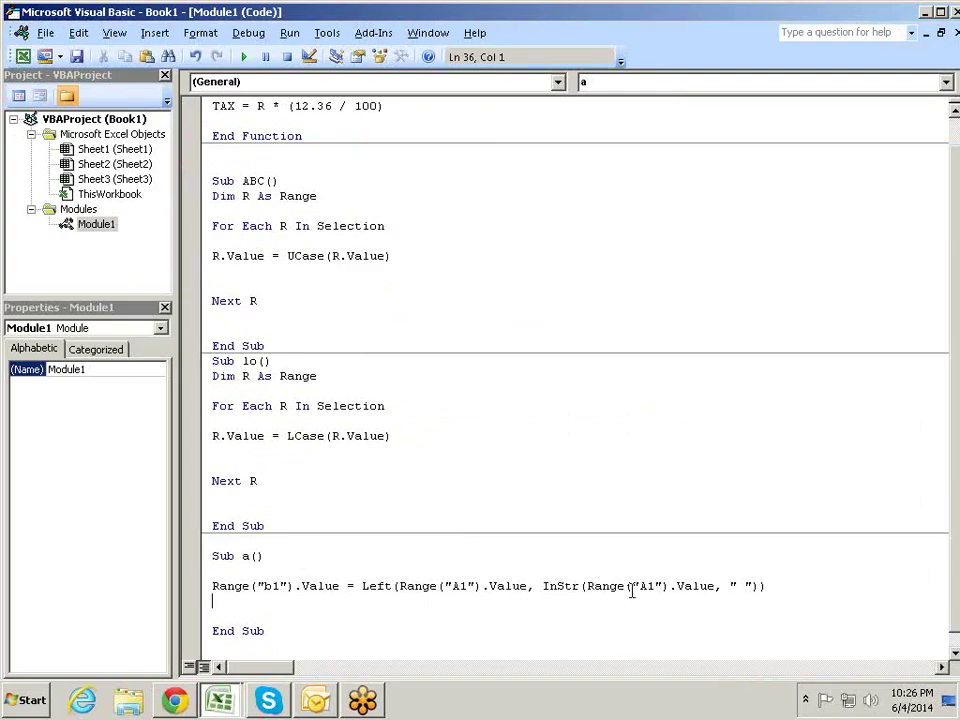
mouse_move(595, 586)
left_mouse_down()
mouse_move(687, 597)
mouse_move(716, 590)
left_mouse_up()
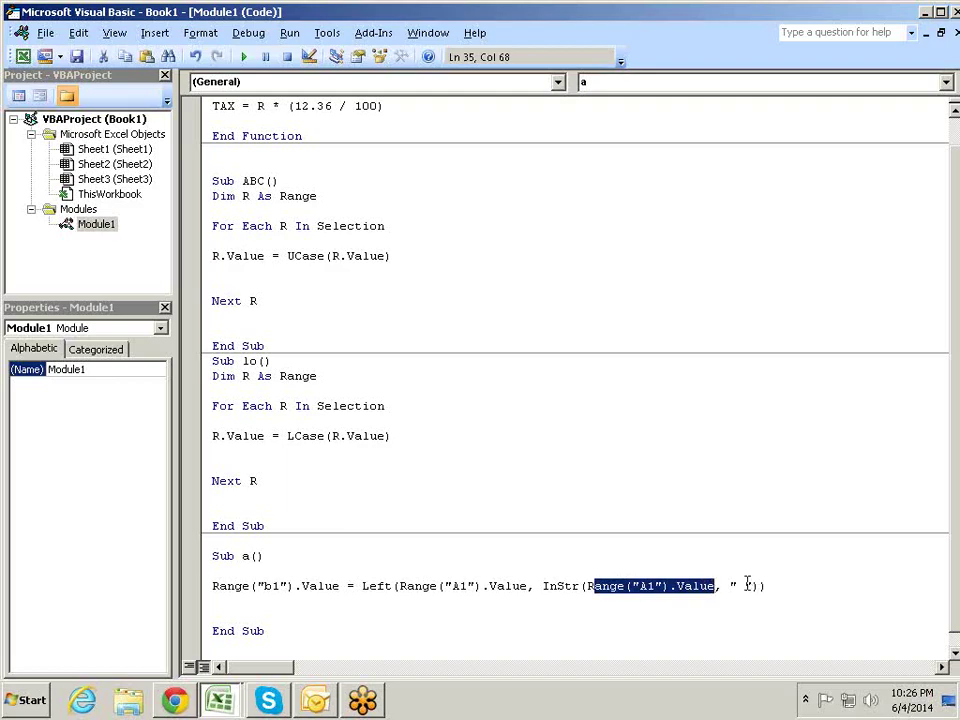
left_click(745, 586)
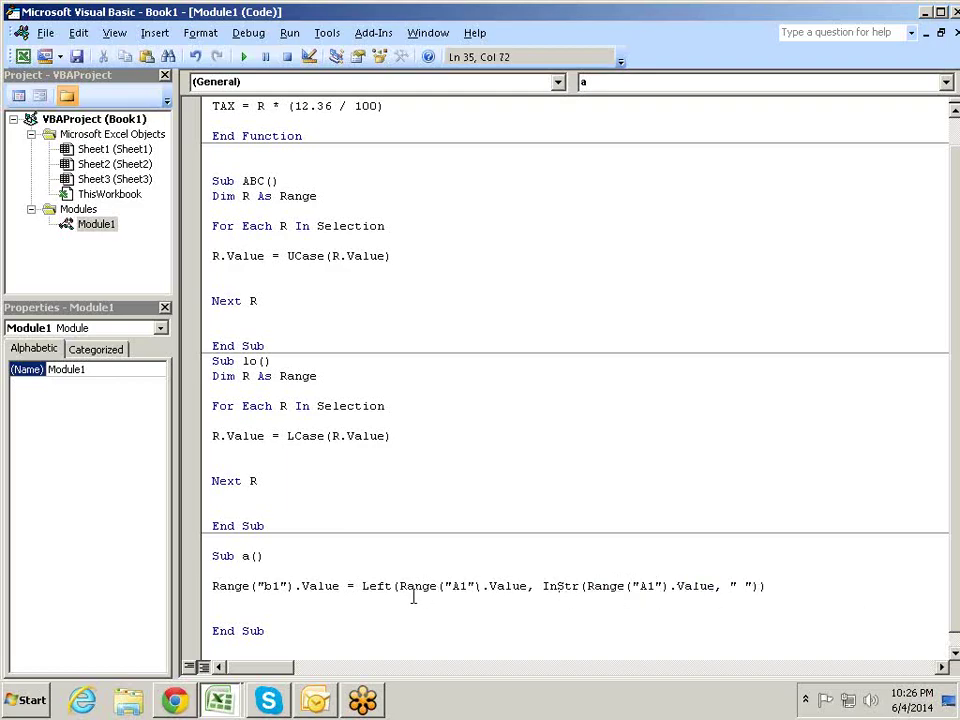
left_click(784, 585)
key("Return")
type("count")
key("Down")
key("Up")
key("BackSpace")
key("BackSpace")
key("BackSpace")
key("BackSpace")
key("BackSpace")
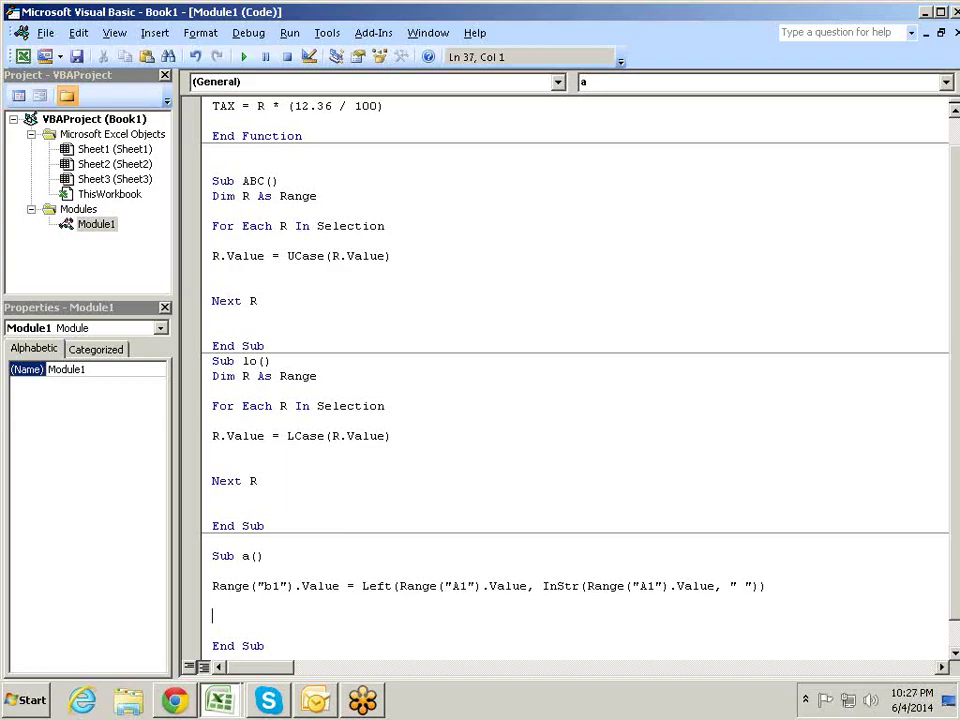
type("application.wor")
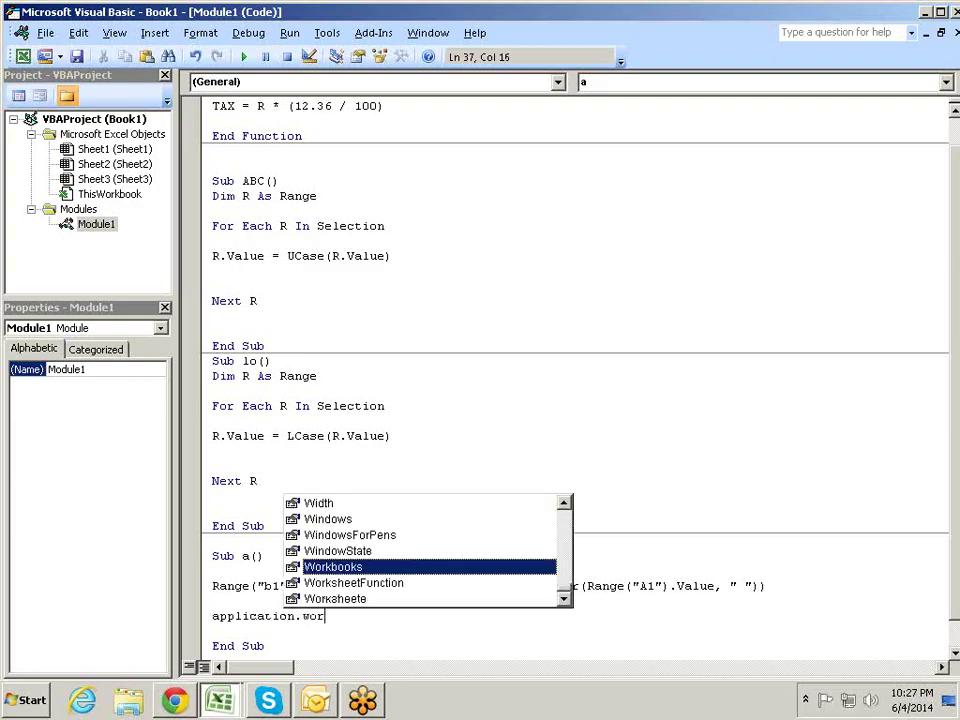
key("Down")
key("Tab")
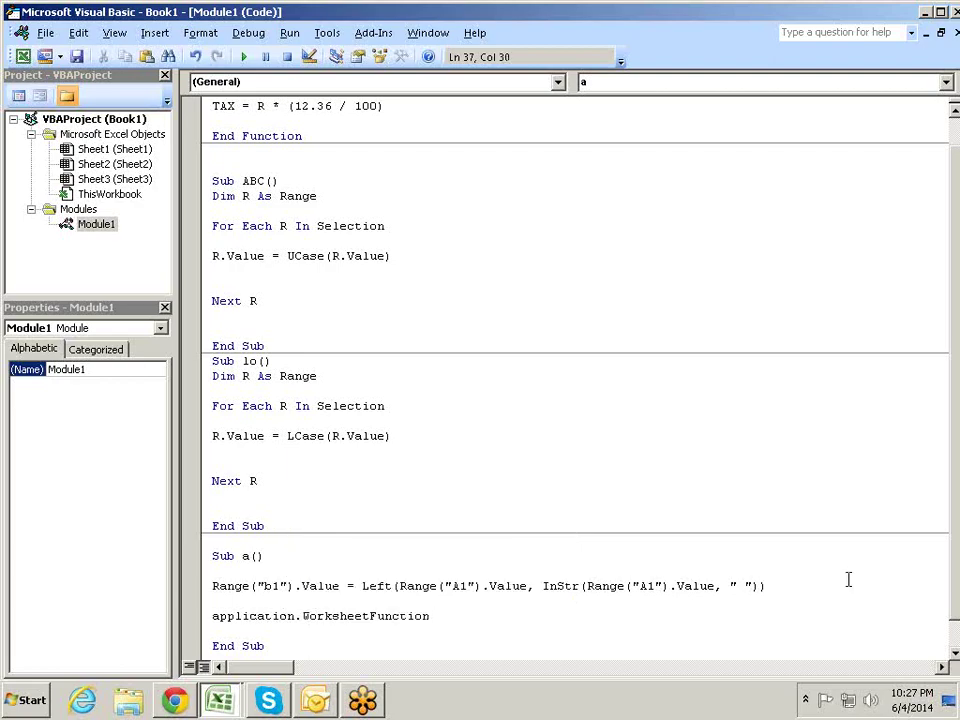
type(".")
key("Down")
key("Down")
key("Down")
key("Down")
key("Down")
key("Down")
key("Down")
key("Down")
key("Down")
key("Down")
key("Down")
key("Down")
key("Down")
key("Down")
key("Down")
key("Down")
key("Down")
key("Down")
key("Down")
key("Down")
key("Down")
key("Down")
key("Down")
key("Down")
key("Down")
key("Down")
key("Down")
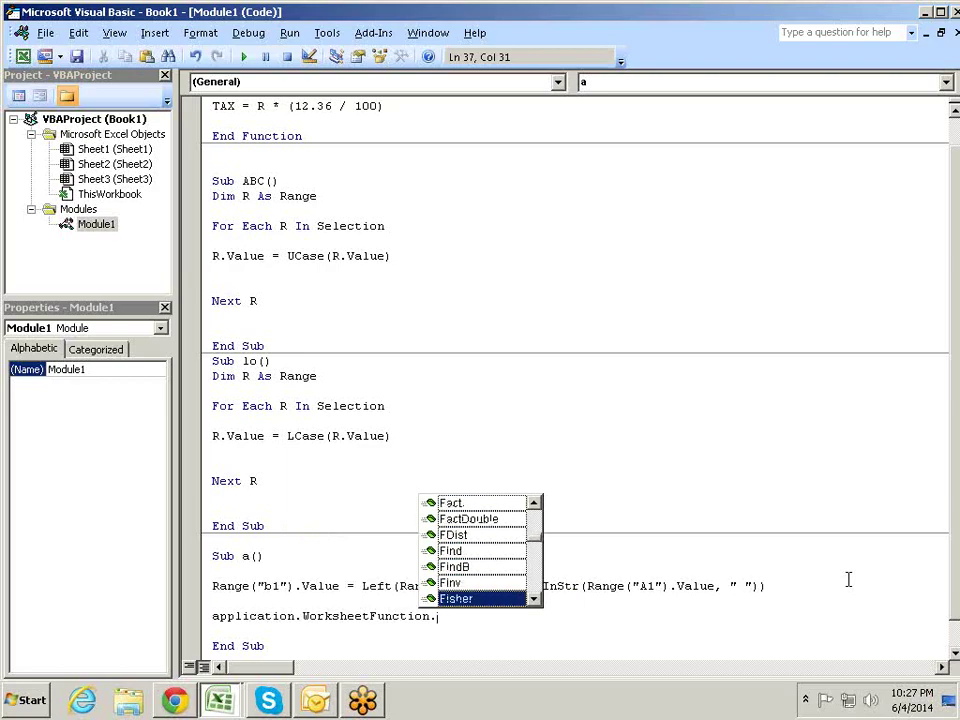
key("Up")
key("Up")
key("Up")
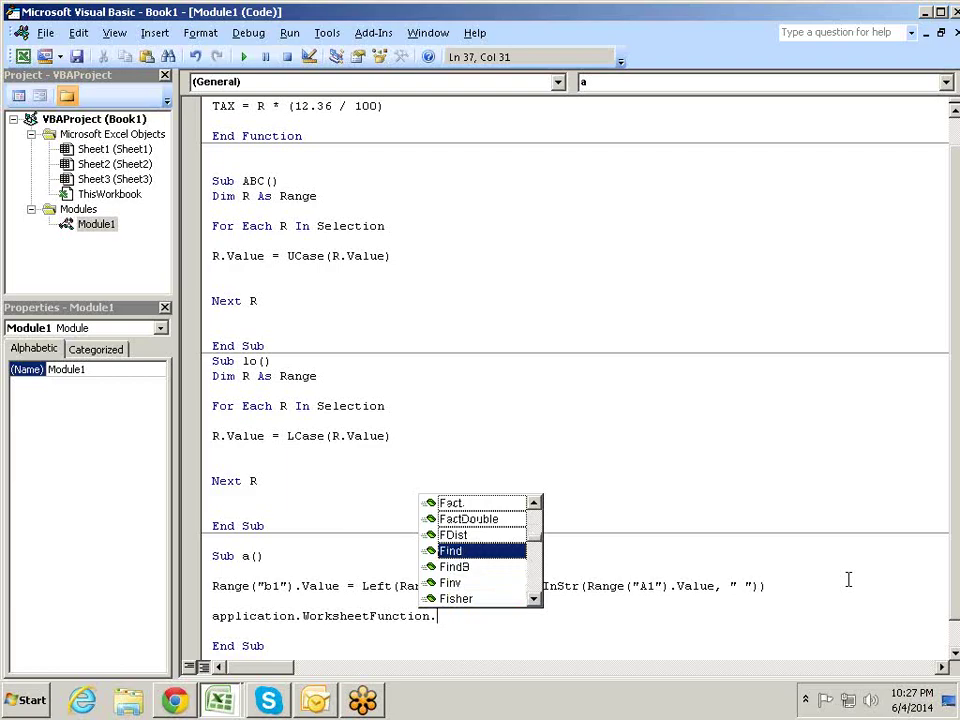
key("Tab")
type("(")
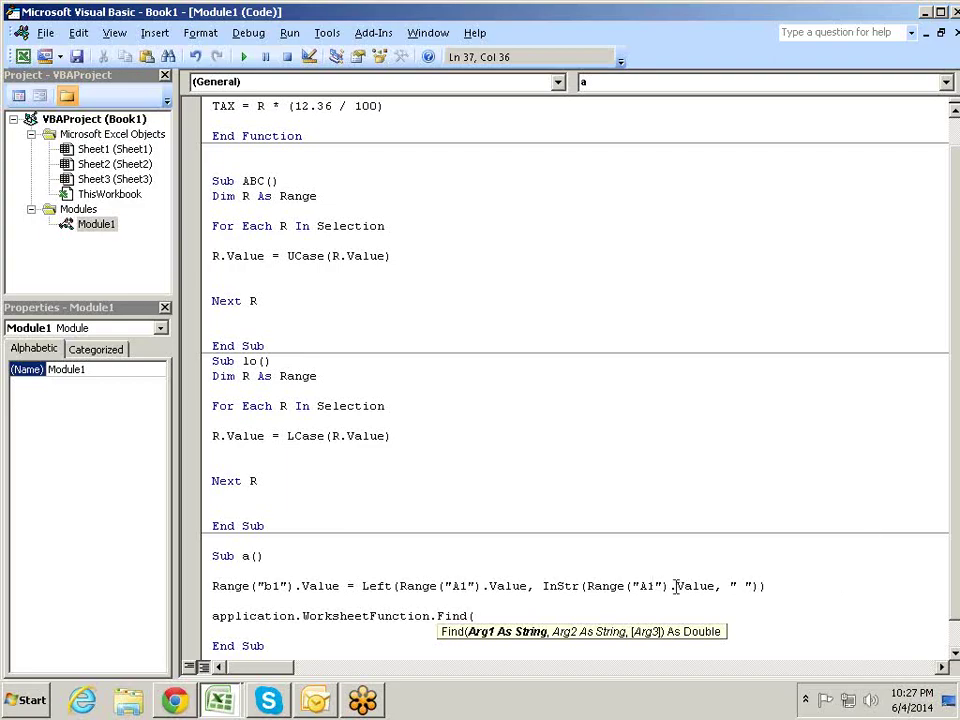
key("Escape")
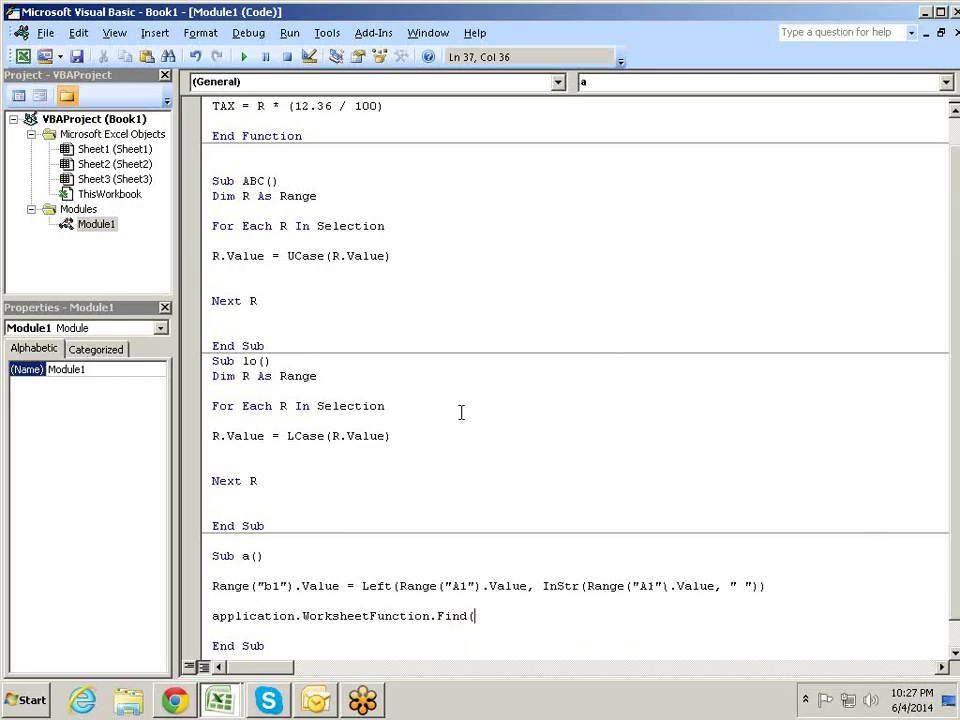
key("BackSpace")
key("BackSpace")
key("BackSpace")
key("BackSpace")
key("BackSpace")
key("BackSpace")
key("BackSpace")
key("BackSpace")
key("BackSpace")
key("BackSpace")
key("BackSpace")
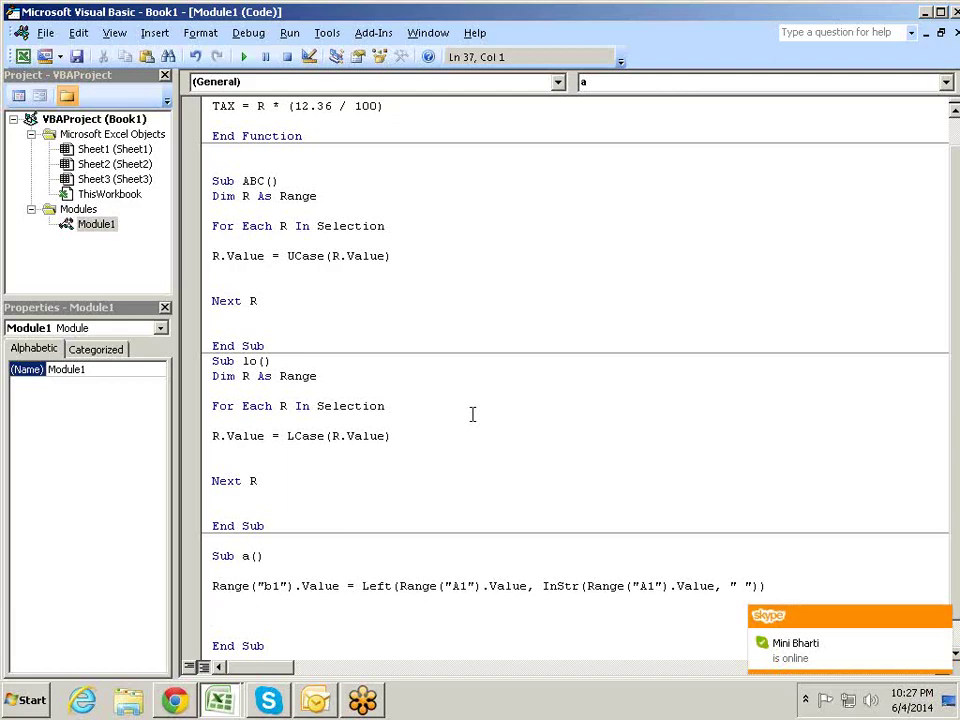